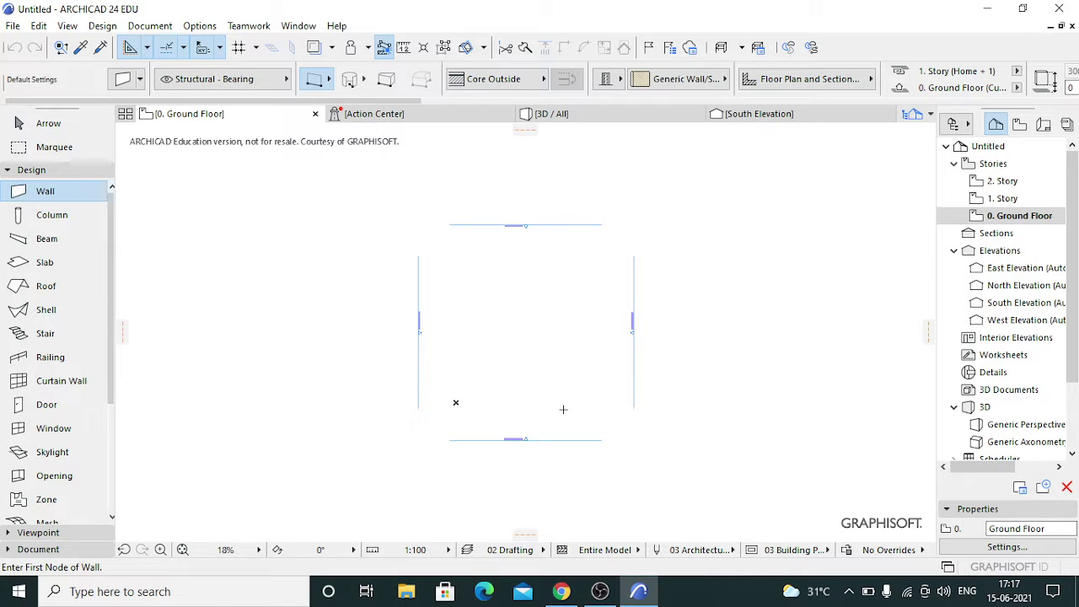
Create a new layer named COLUMN in the model view layer settings.
left_click(149, 25)
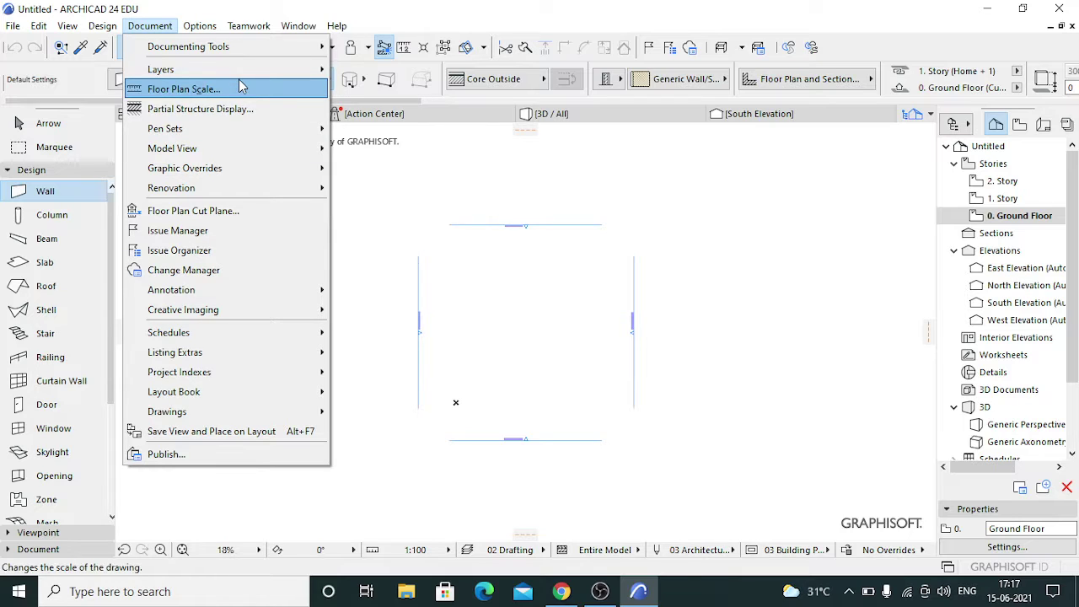
mouse_move(287, 70)
left_click(383, 69)
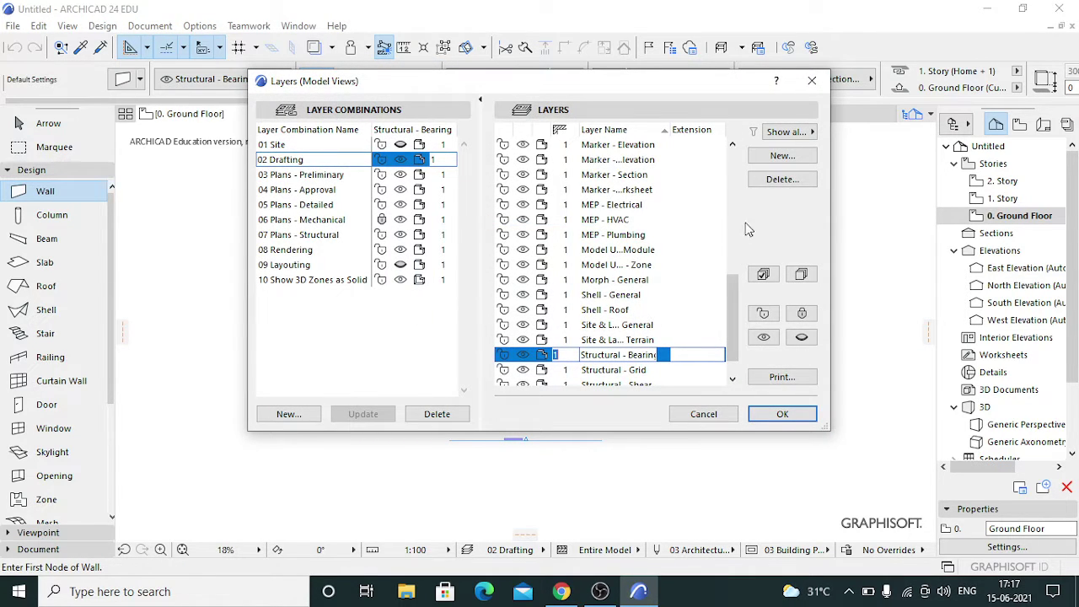
left_click(789, 158)
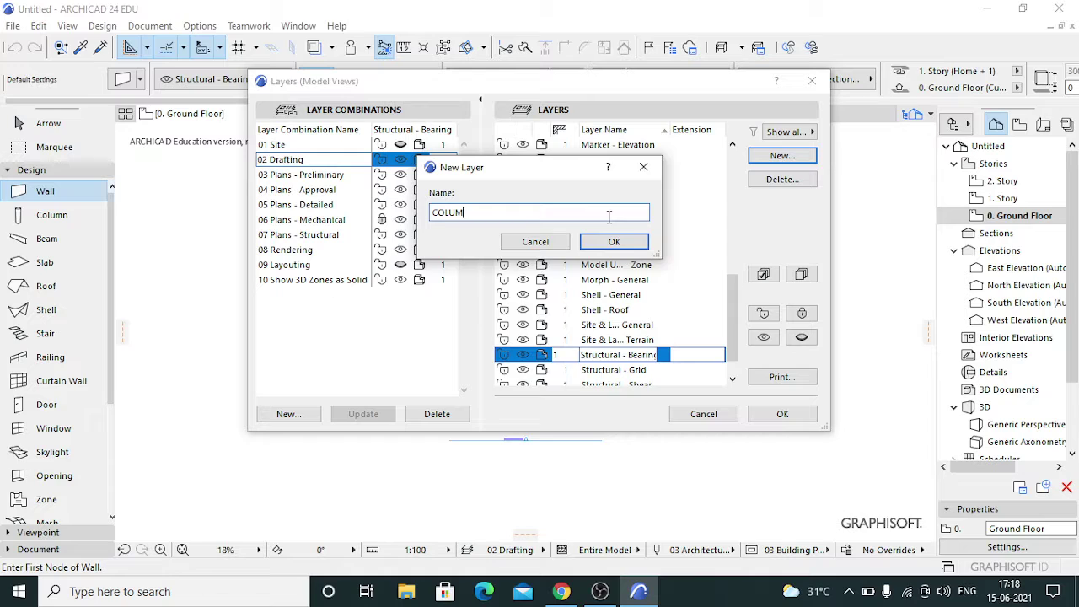
left_click(614, 242)
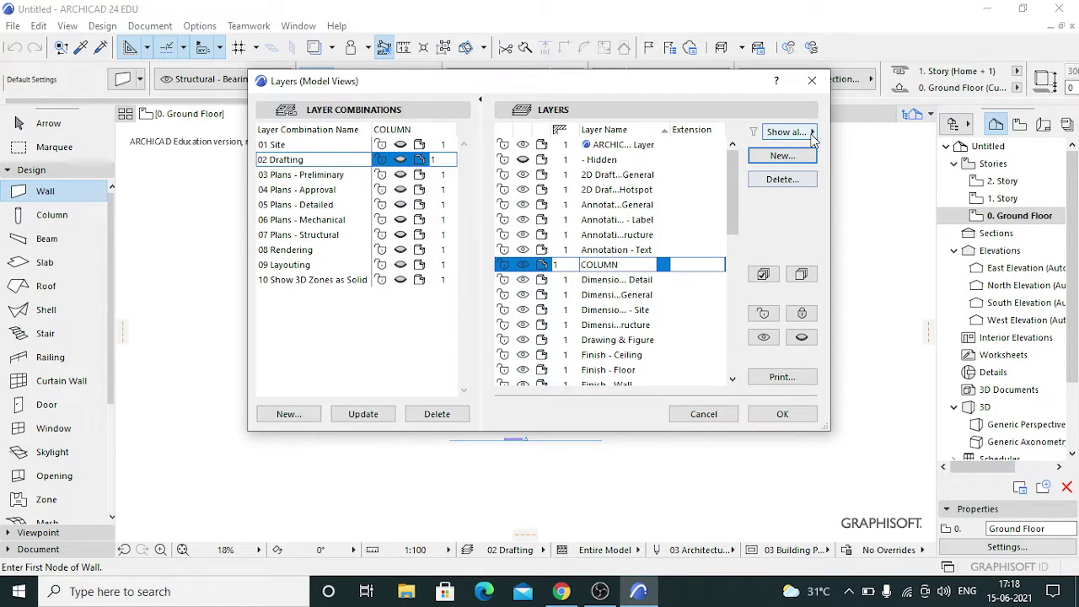
Add the layers BEAMS, SLABS, STAIR CASE and ROOF and accept the layer settings.
left_click(782, 155)
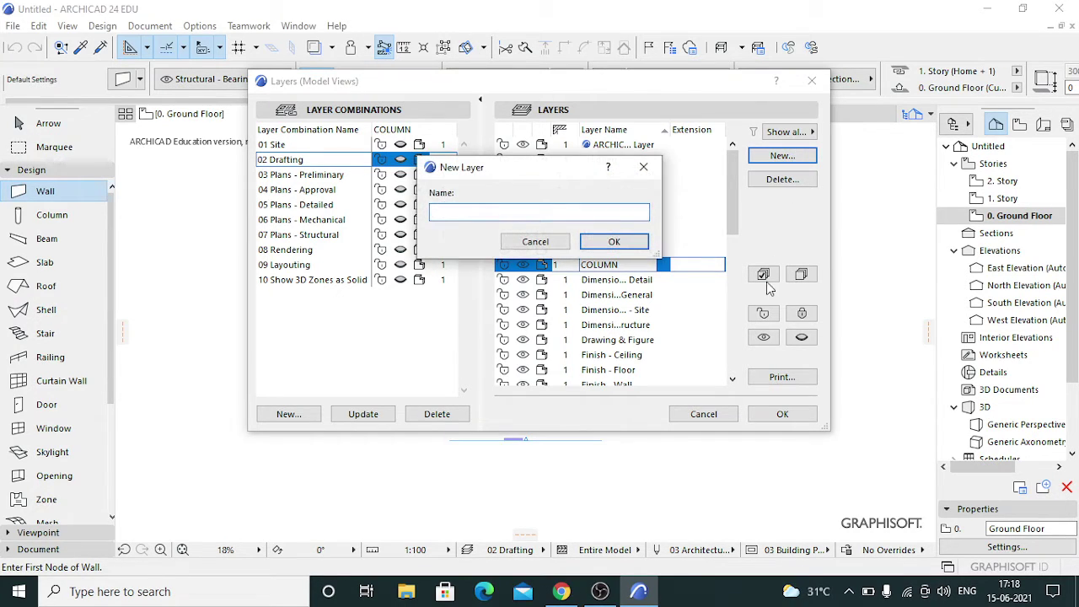
key("Escape")
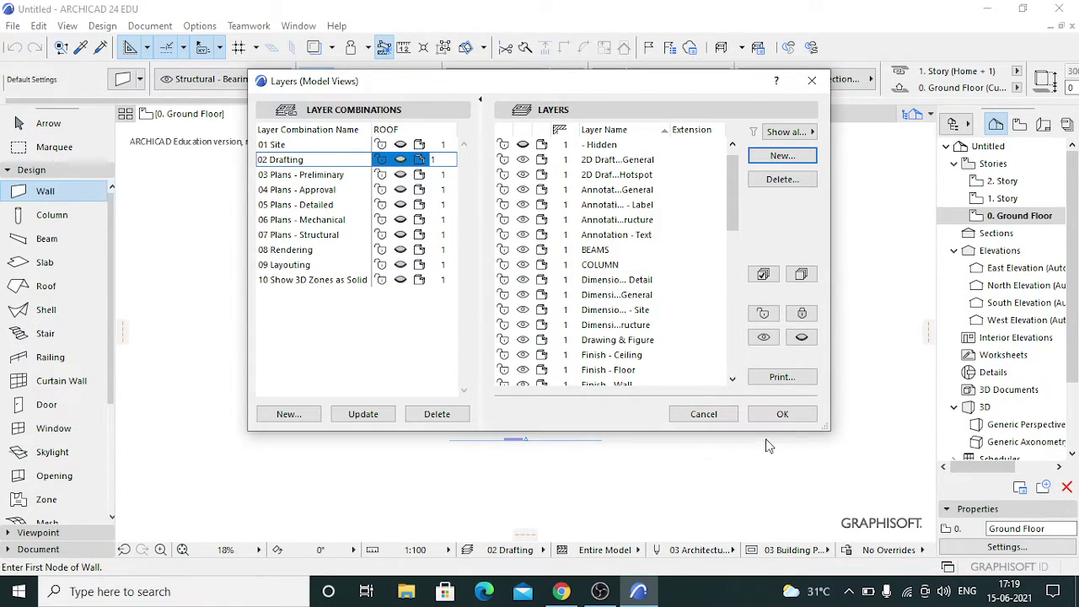
left_click(783, 416)
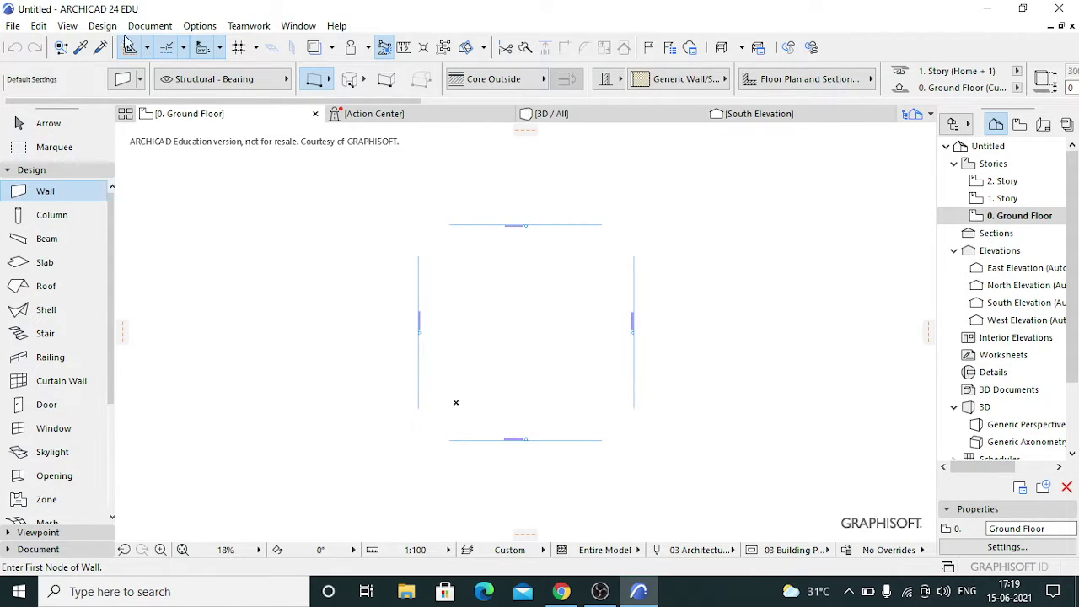
Start a grid system with columns placed at the grid line intersections and set the column cross-section to 300 by 300.
left_click(102, 26)
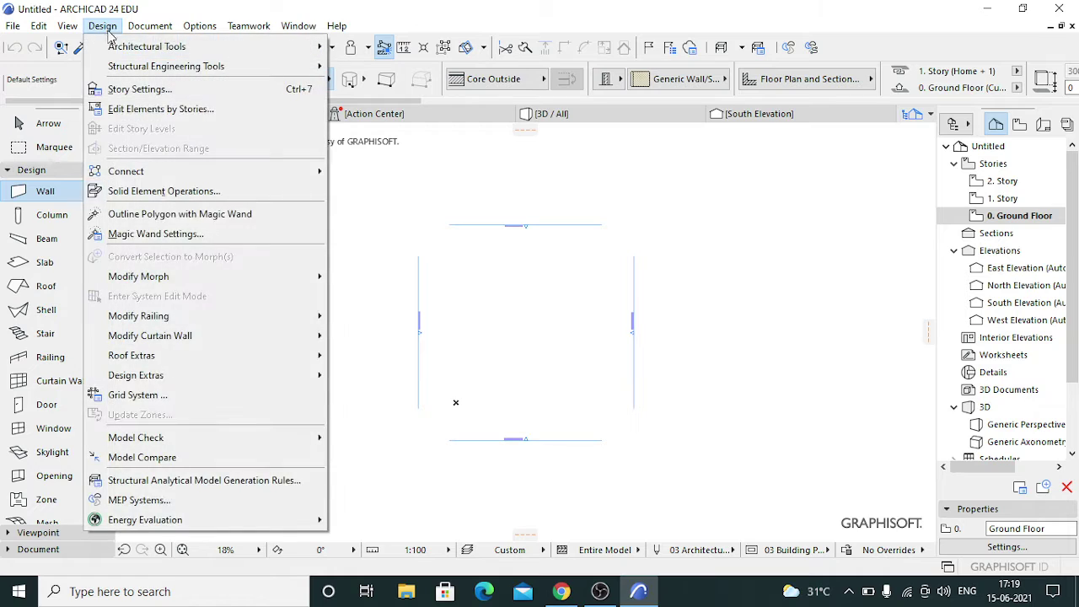
left_click(135, 395)
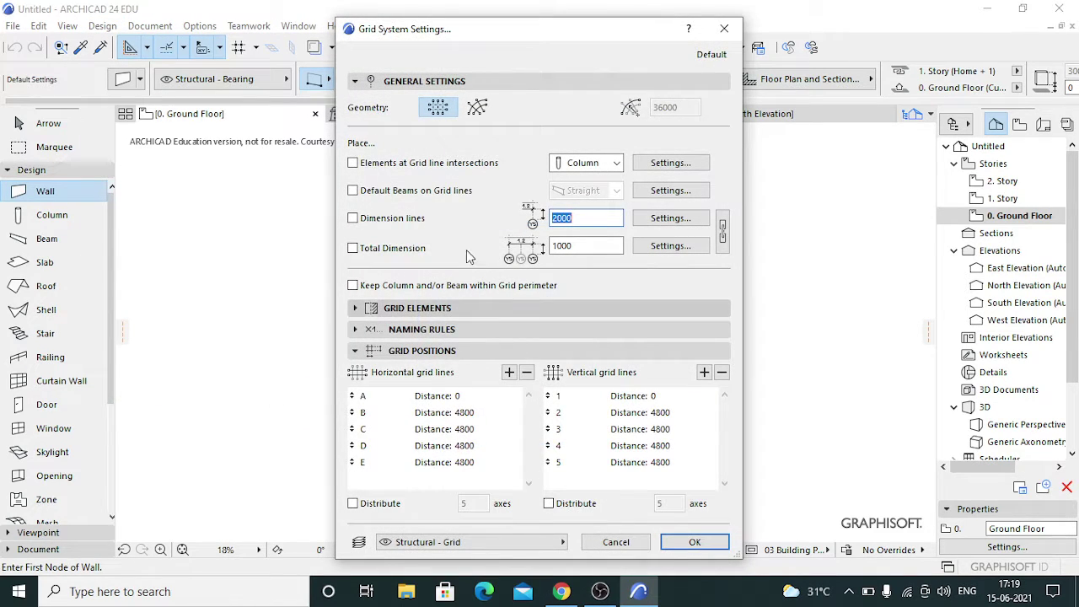
left_click(353, 163)
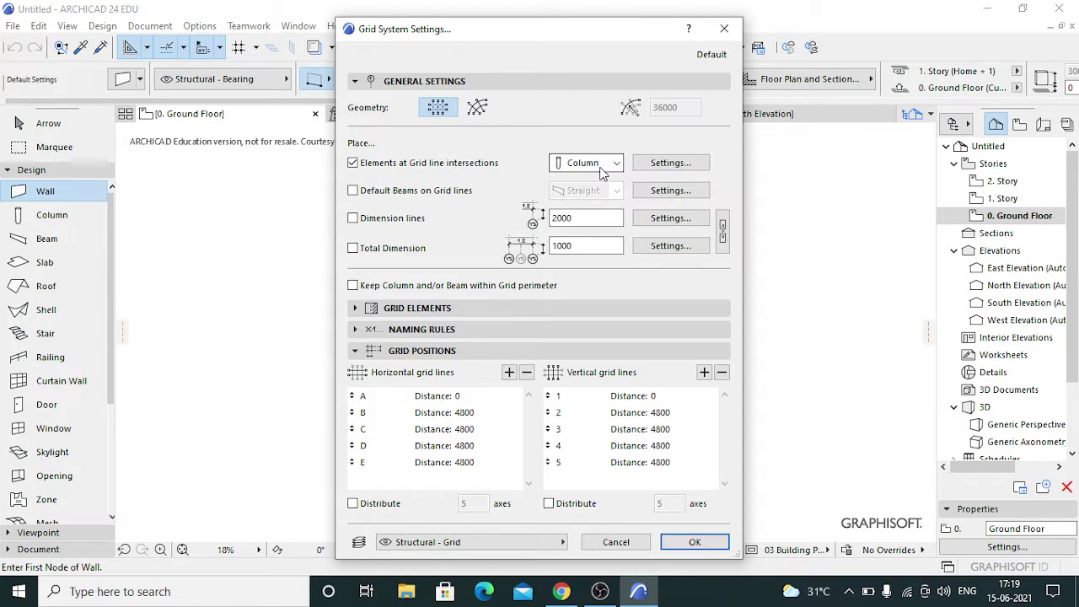
left_click(662, 163)
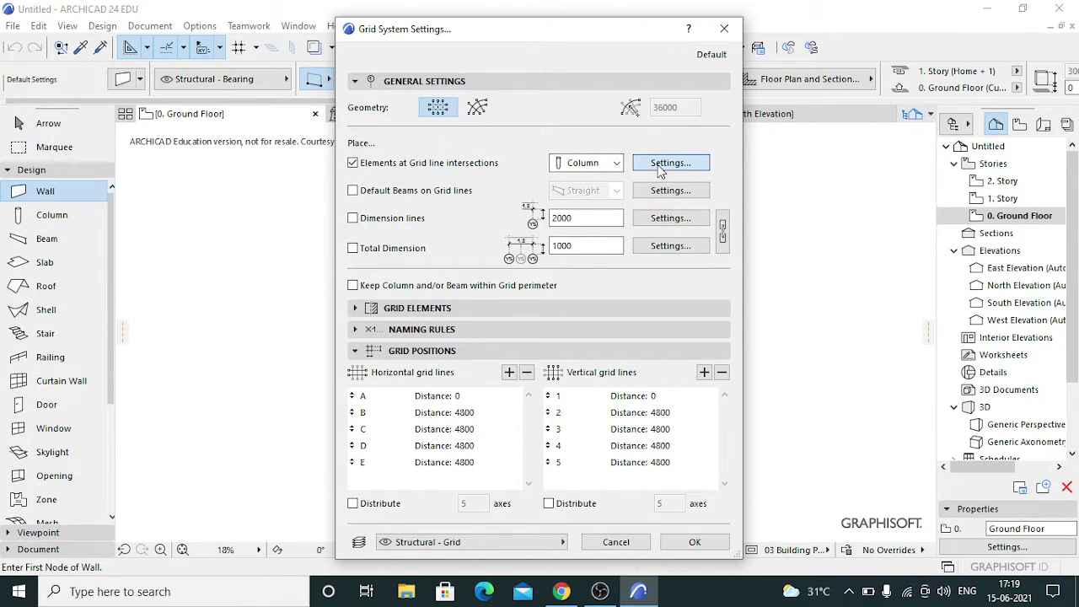
left_click(592, 69)
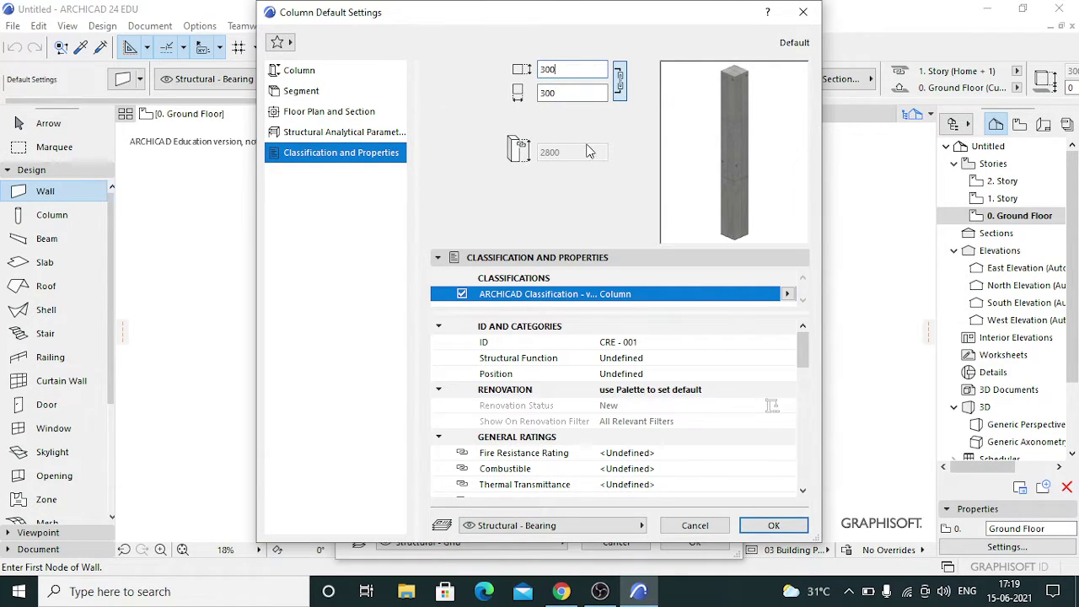
Set the column's top link to Not Linked and its height to 9000.
left_click(536, 260)
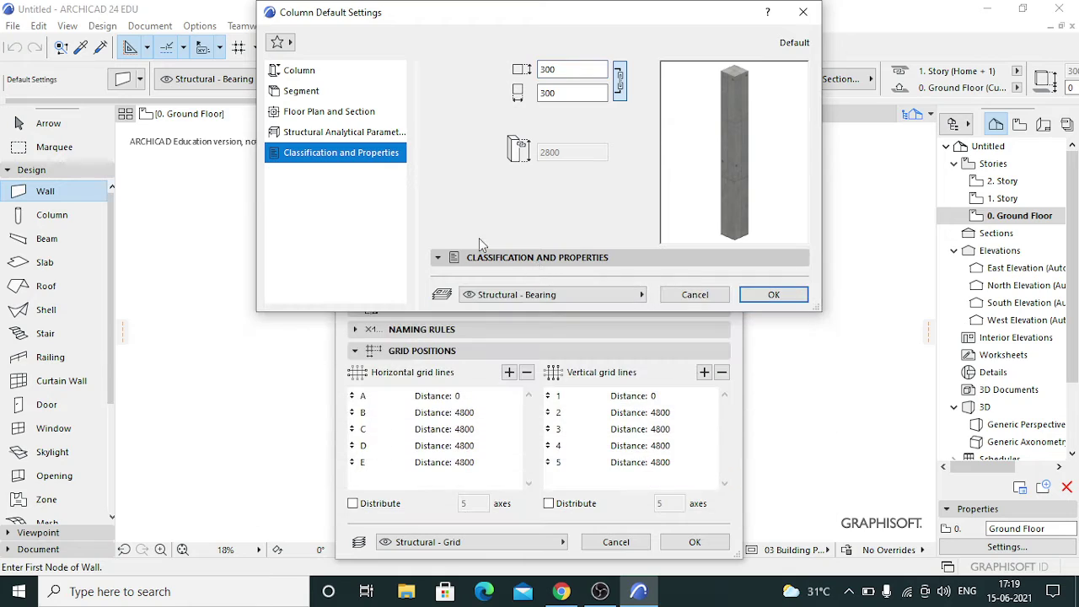
left_click(283, 75)
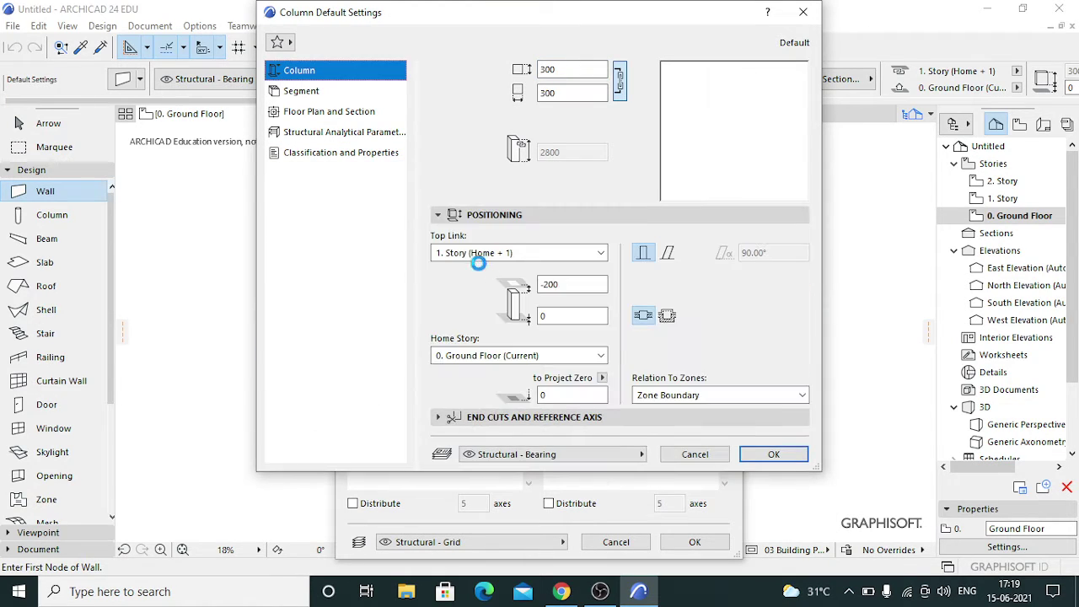
left_click(552, 255)
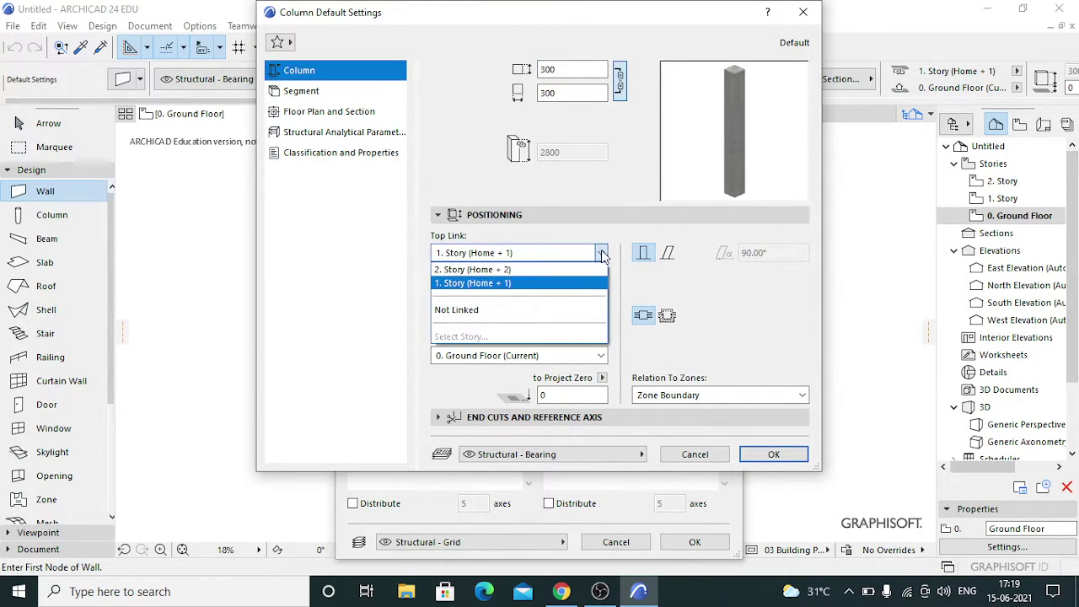
left_click(512, 315)
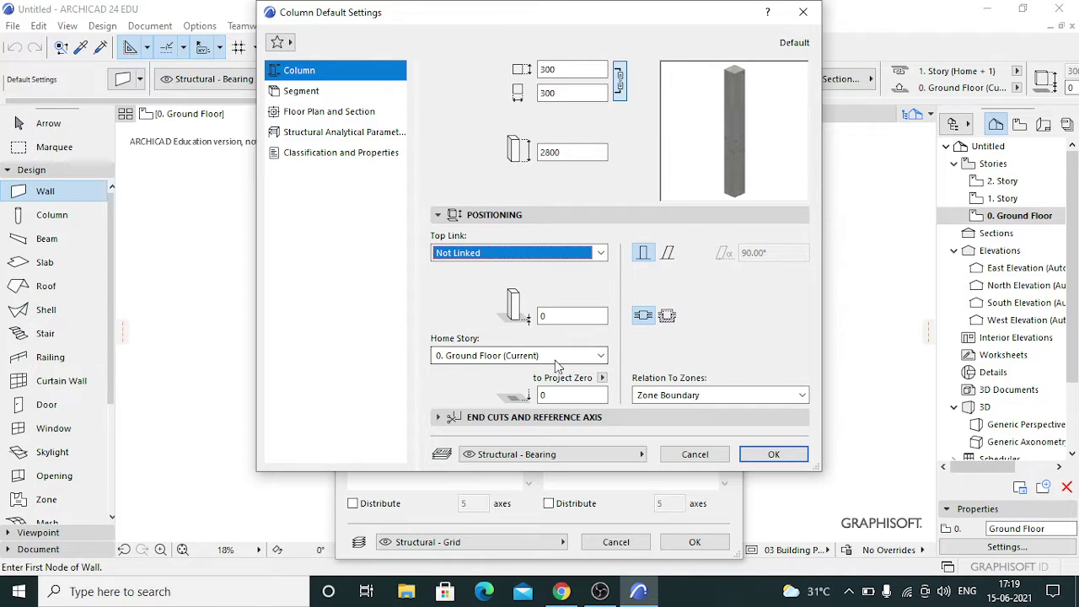
left_click(588, 151)
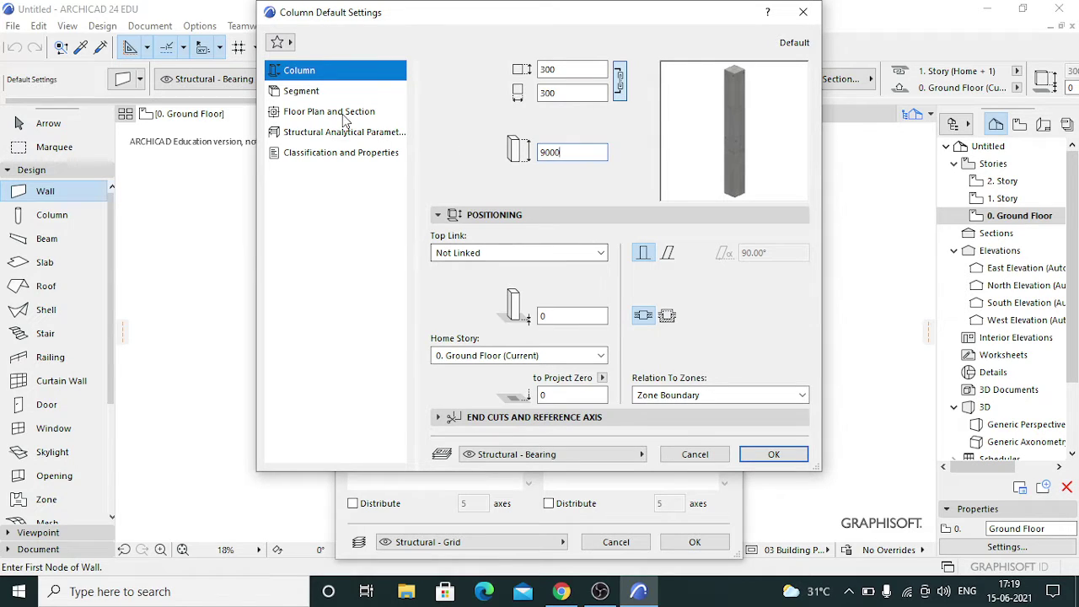
Override both surfaces of the column segment with the linked material Concrete - 02.
left_click(312, 92)
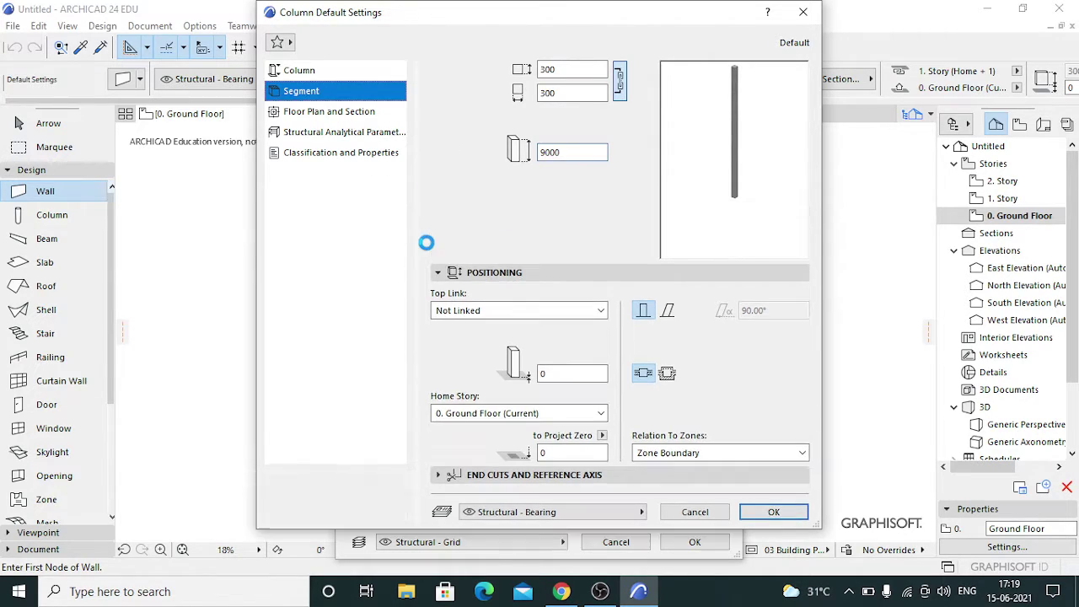
left_click(476, 215)
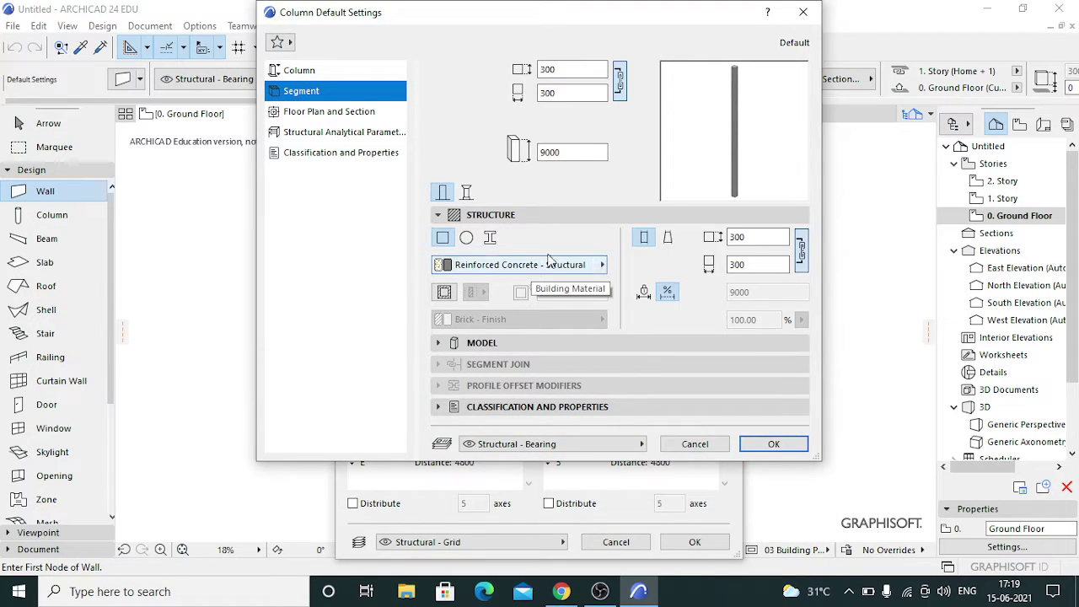
left_click(526, 216)
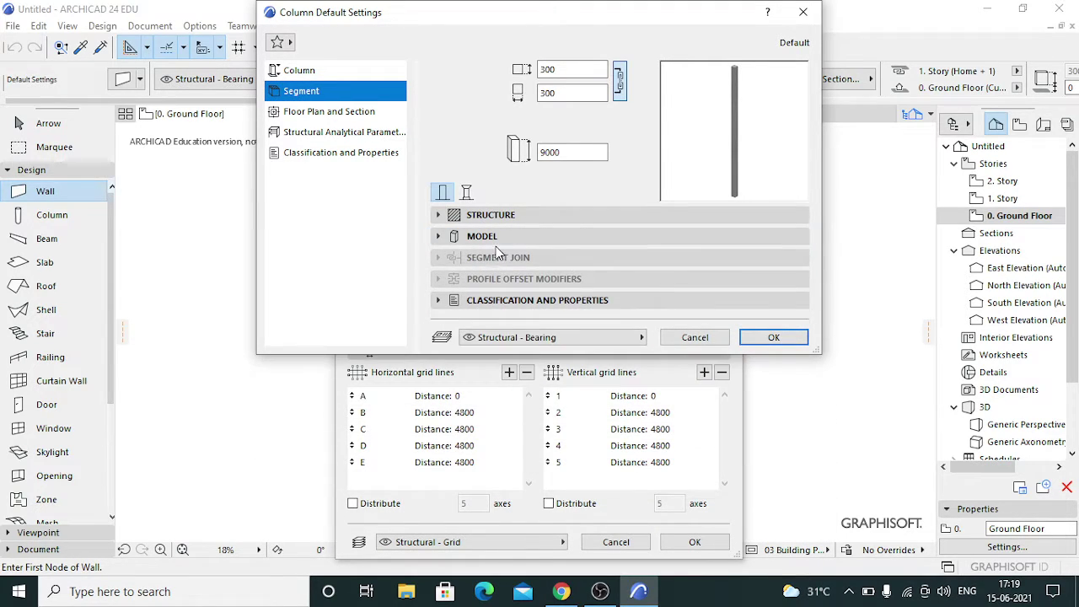
left_click(495, 239)
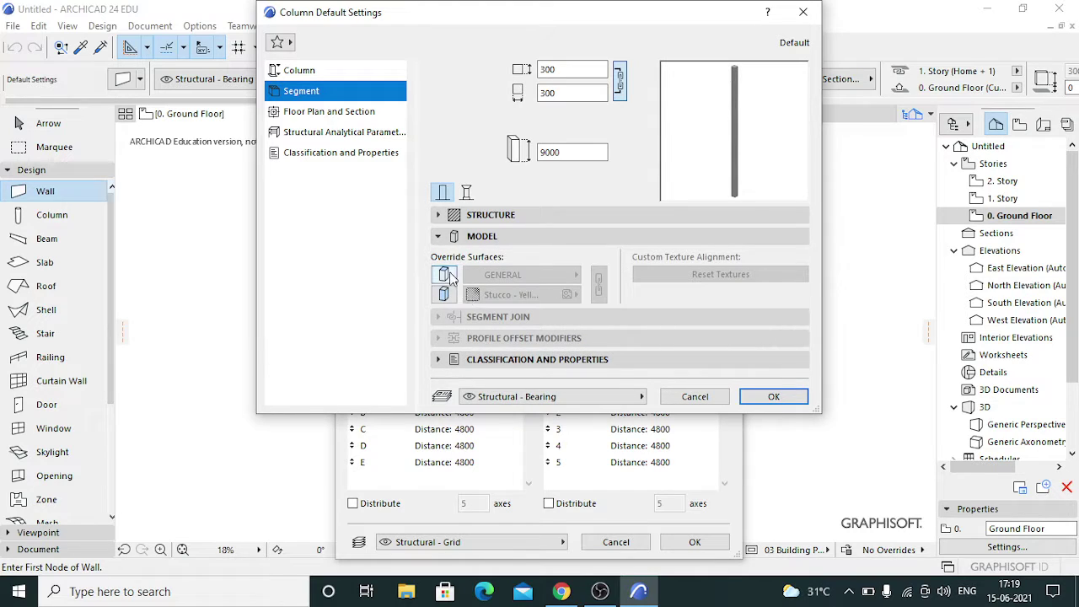
left_click(445, 294)
left_click(444, 274)
left_click(514, 275)
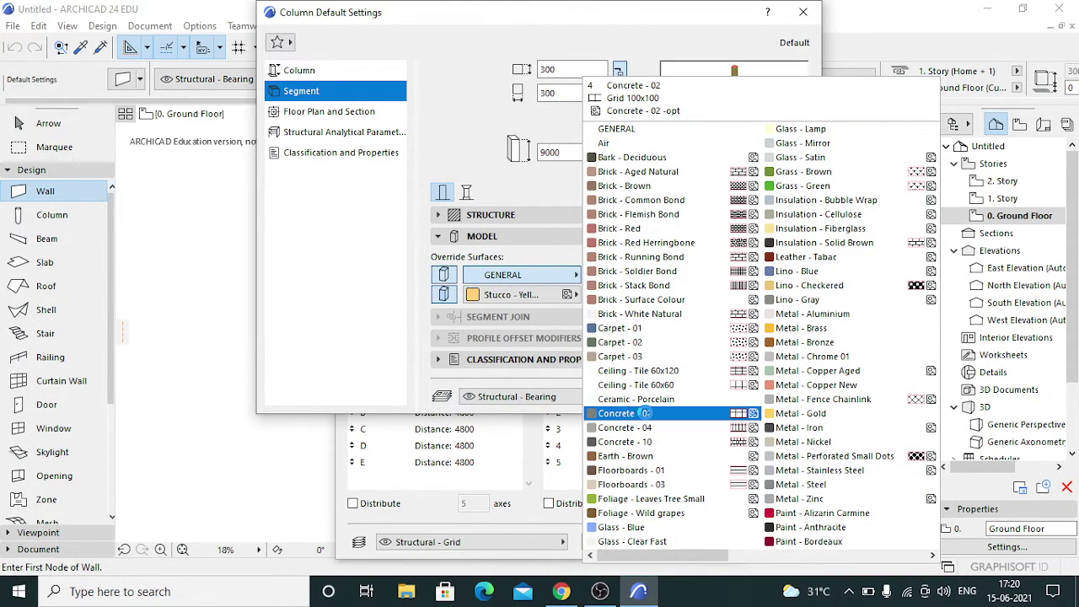
left_click(645, 413)
left_click(599, 289)
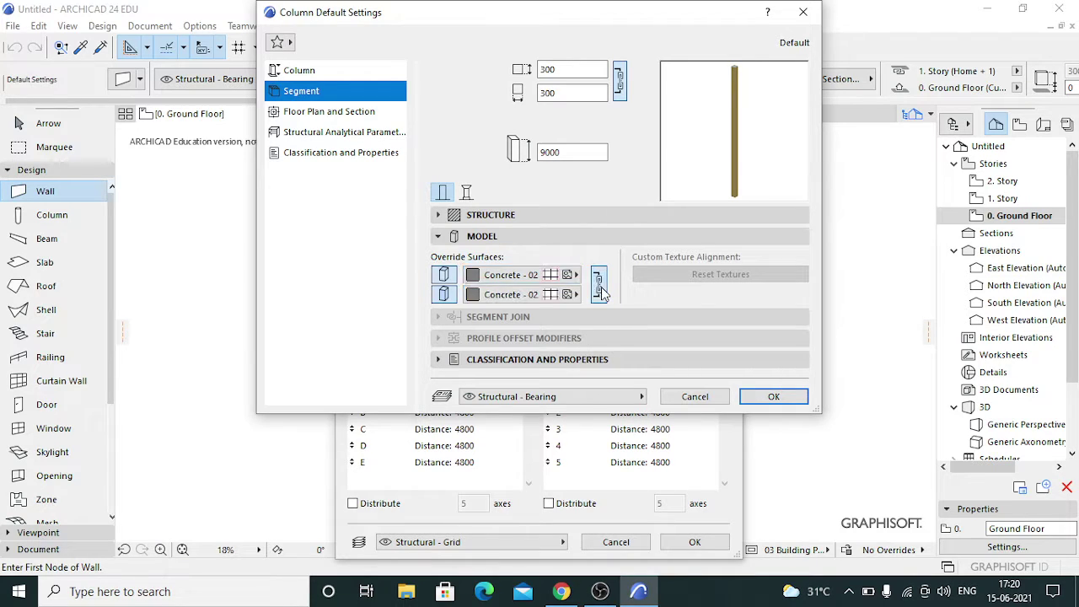
Classify the column's structural function as Load-Bearing Element and its position as Exterior.
left_click(352, 155)
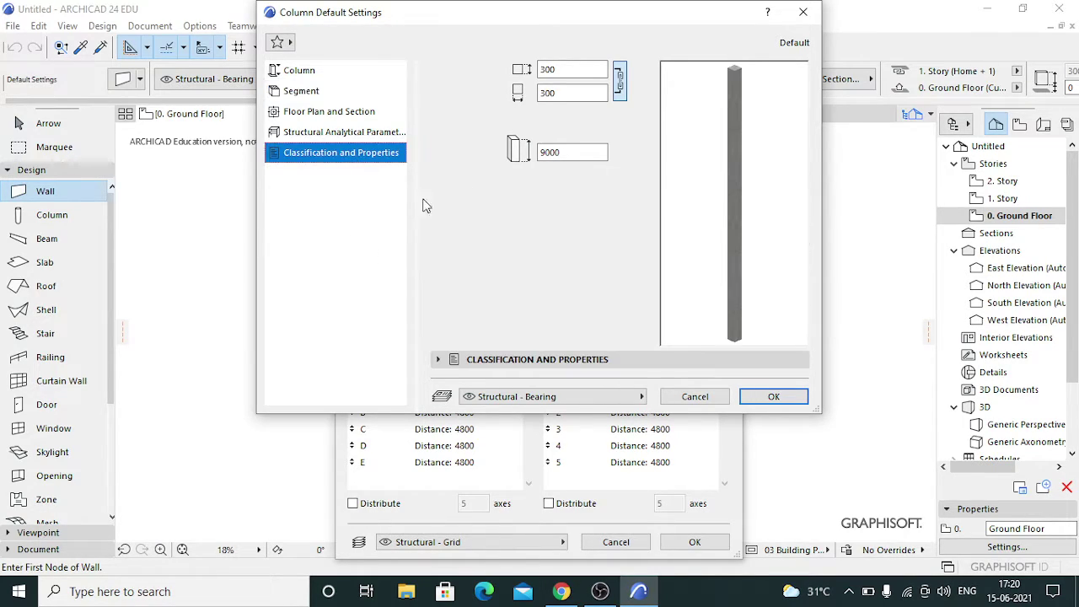
left_click(510, 358)
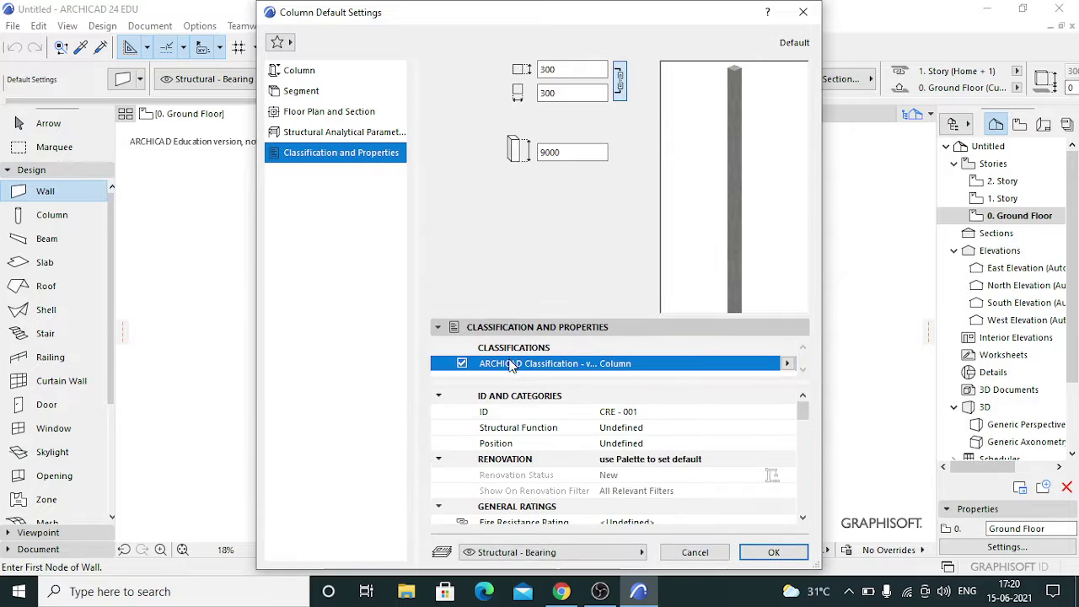
left_click(622, 429)
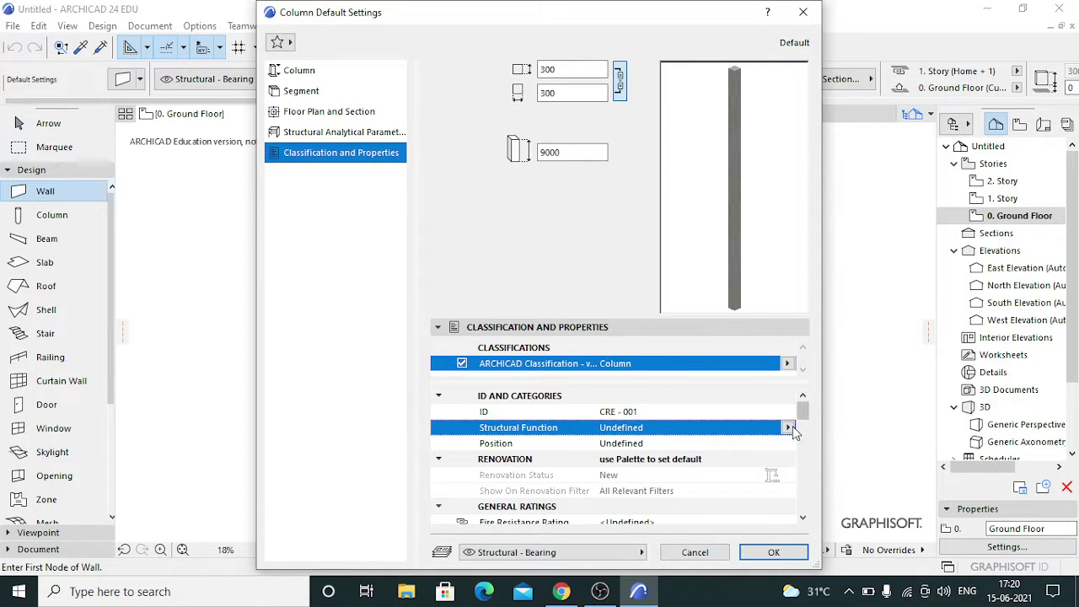
left_click(787, 427)
left_click(855, 428)
left_click(774, 444)
left_click(787, 445)
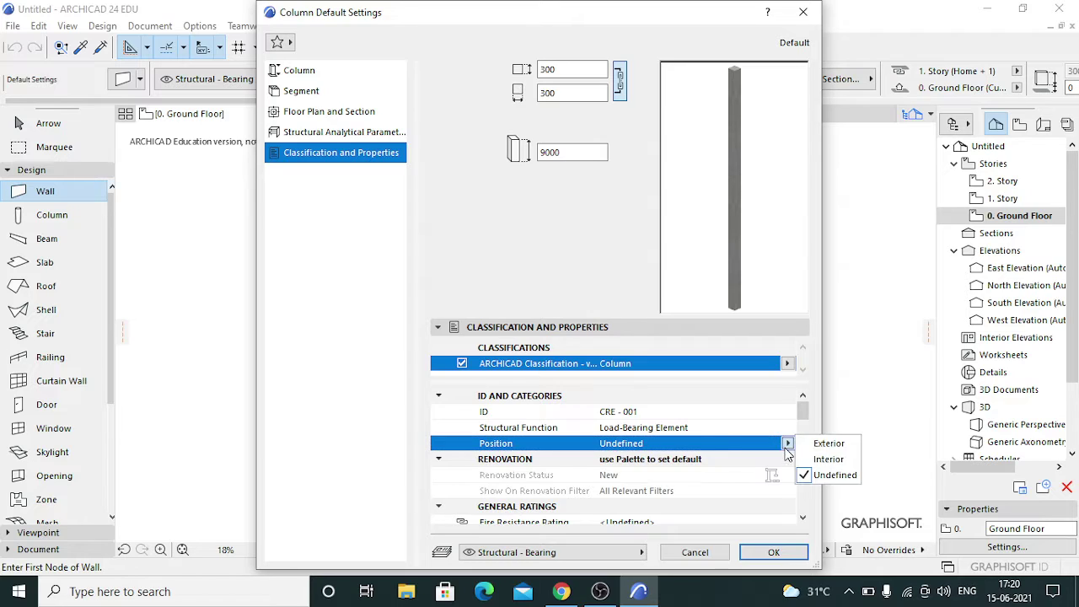
left_click(831, 442)
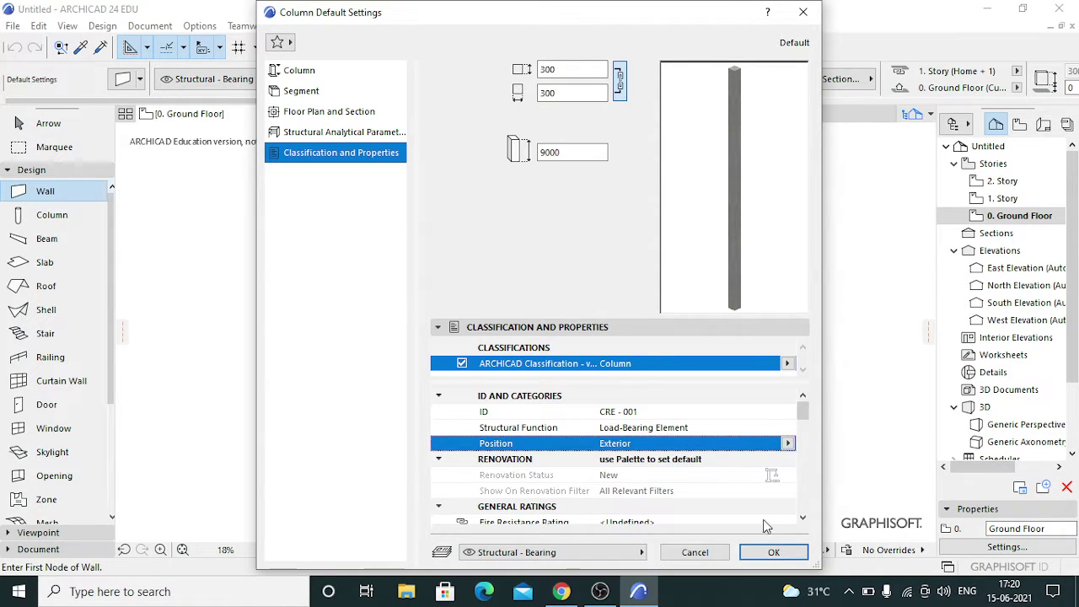
Assign the grid columns to the COLUMN layer and accept the column settings.
left_click(593, 553)
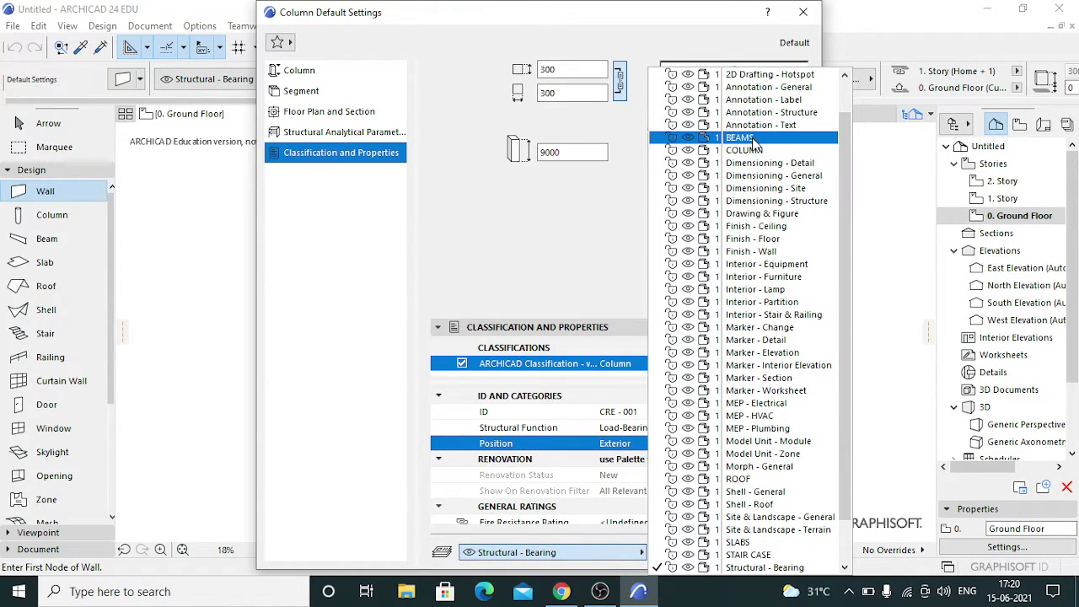
left_click(745, 150)
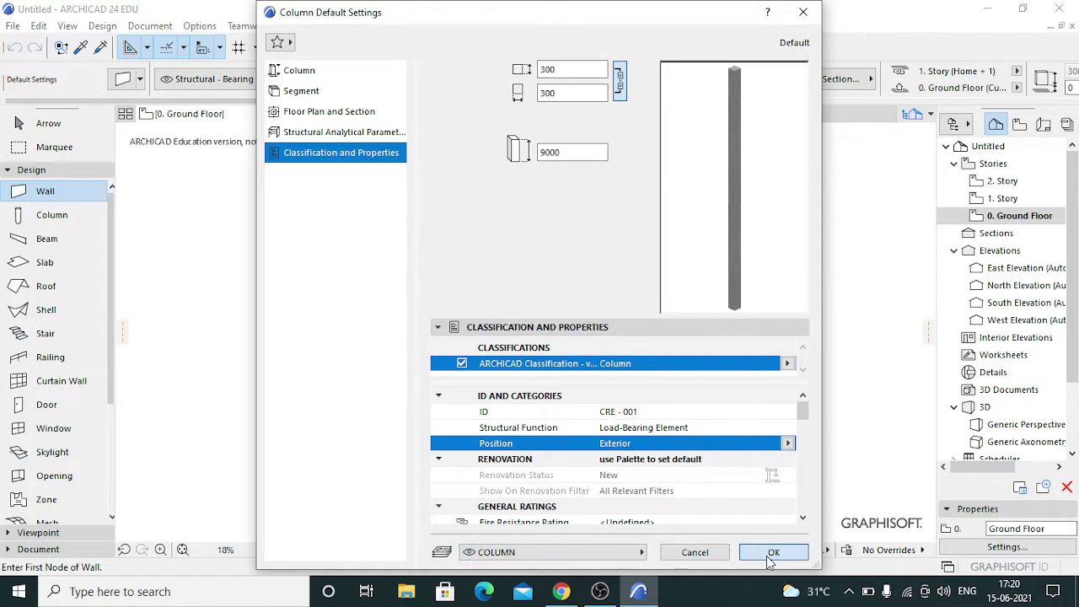
left_click(771, 553)
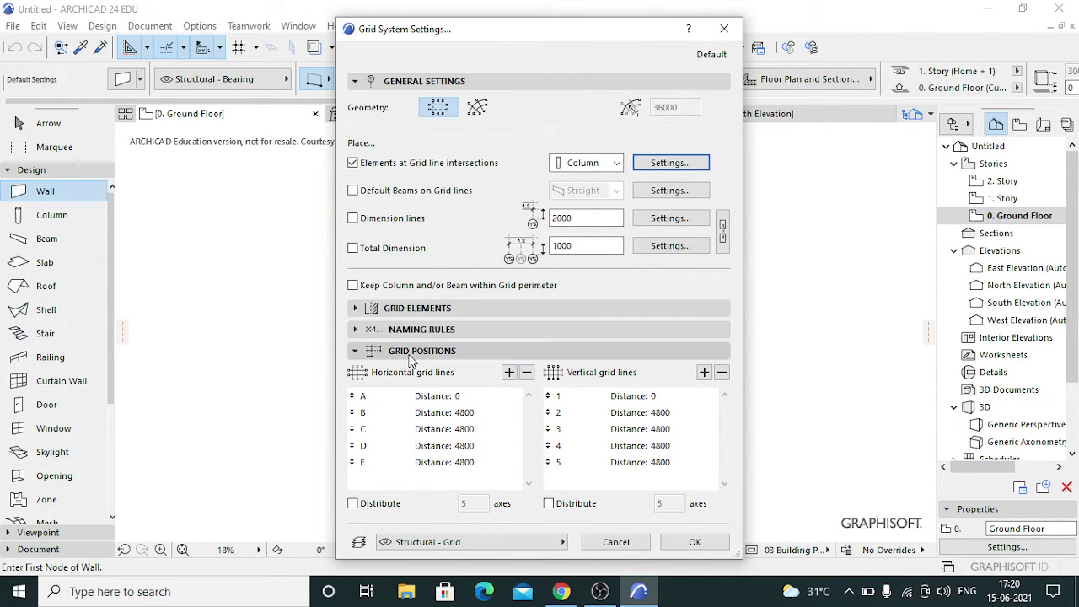
Remove horizontal grid line E and set the distances of B to 5000 and of C and D to 4500.
left_click(461, 465)
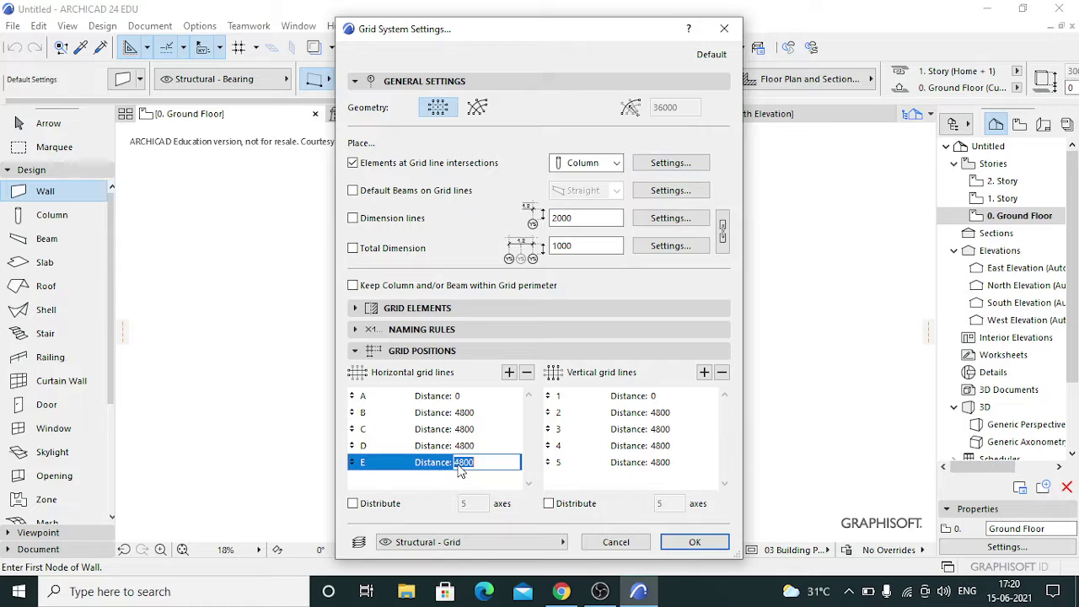
left_click(526, 372)
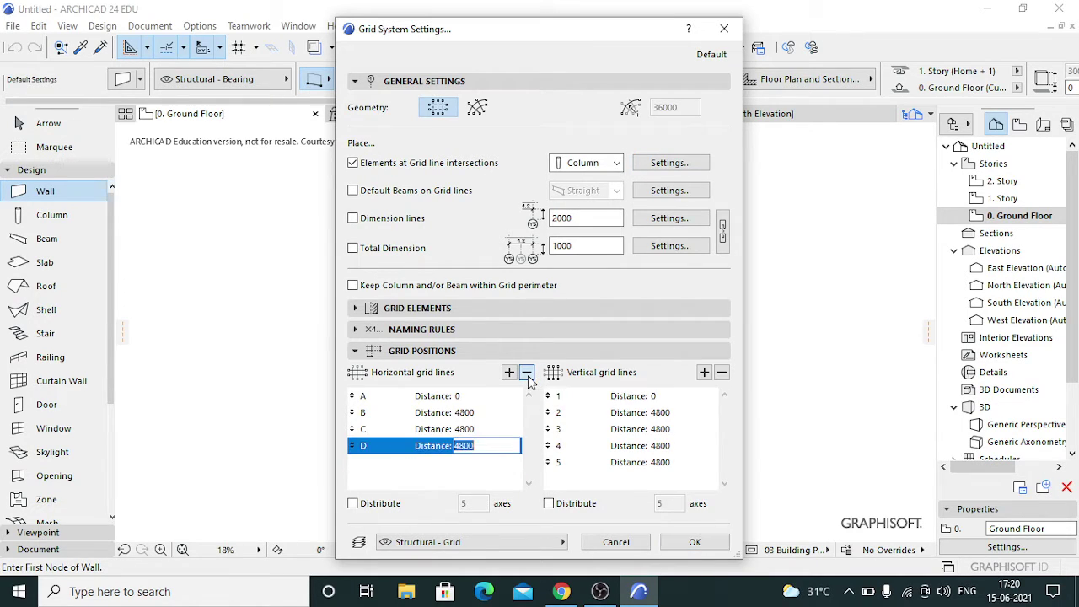
left_click(472, 410)
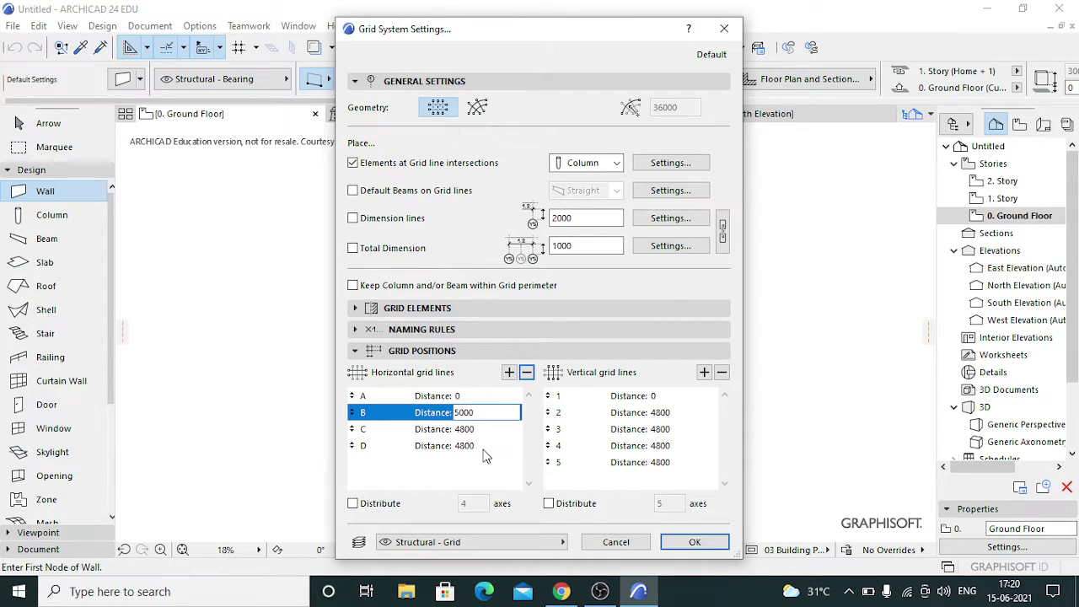
type("5000")
left_click(485, 428)
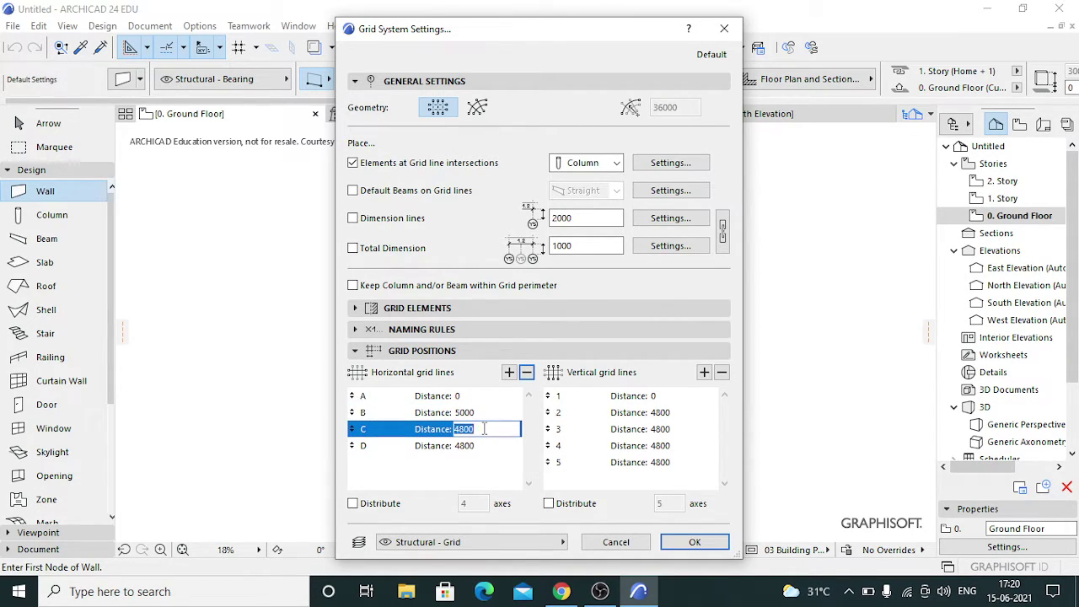
key("BackSpace")
left_click(491, 445)
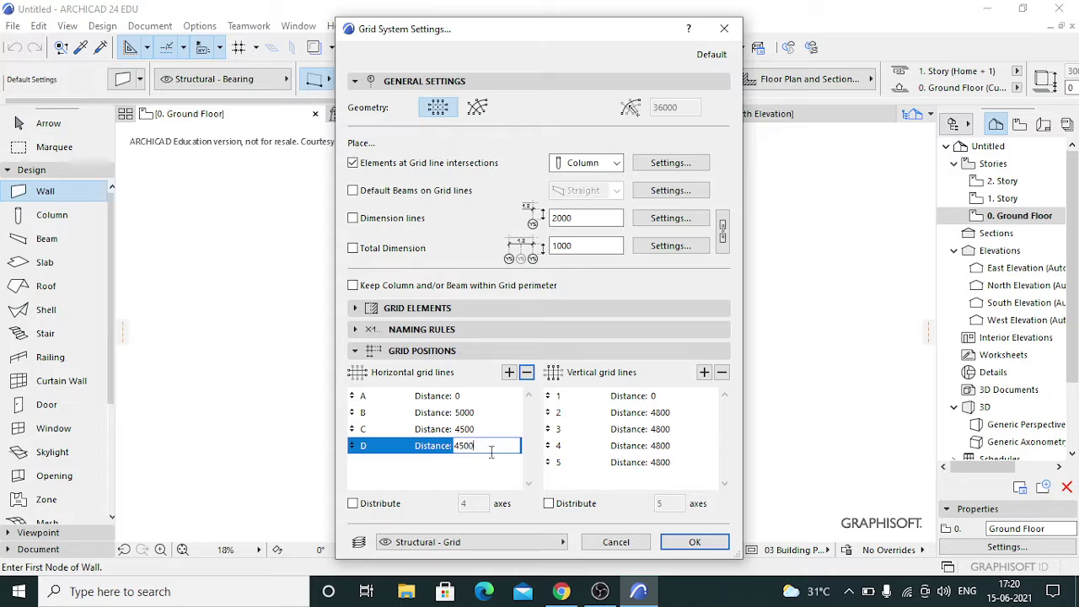
Remove vertical grid line 5 and set the distances of line 4 to 5000, line 3 to 4500 and line 2 to 5000.
left_click(617, 463)
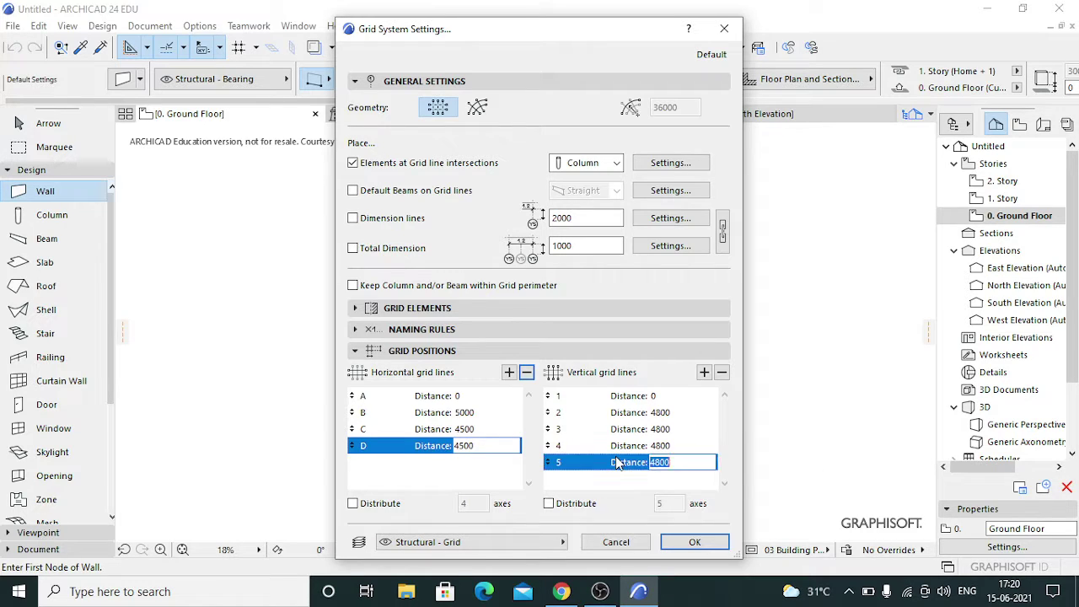
left_click(722, 372)
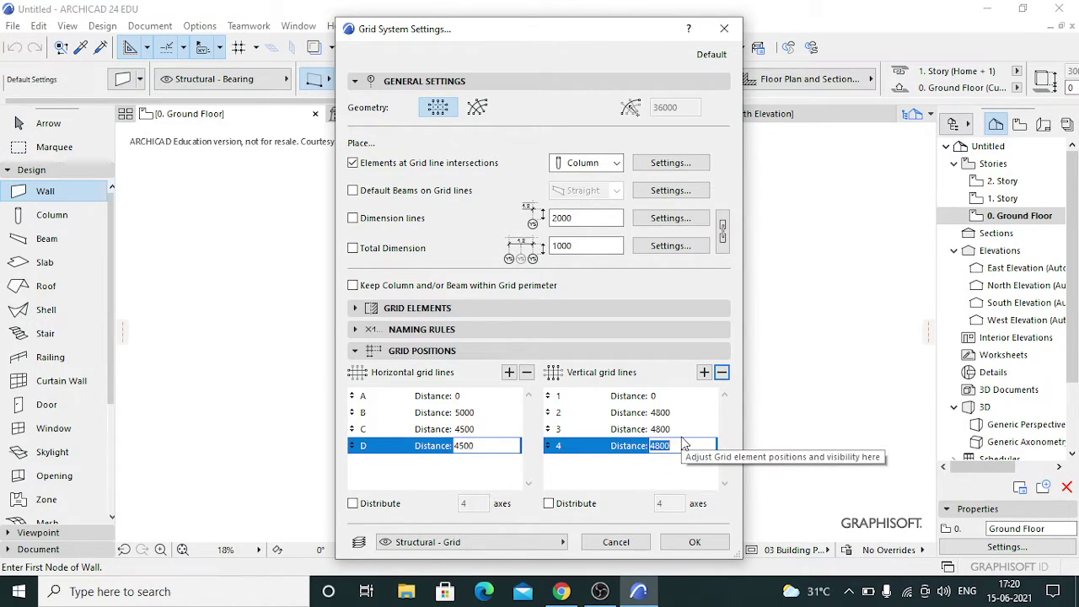
type("50")
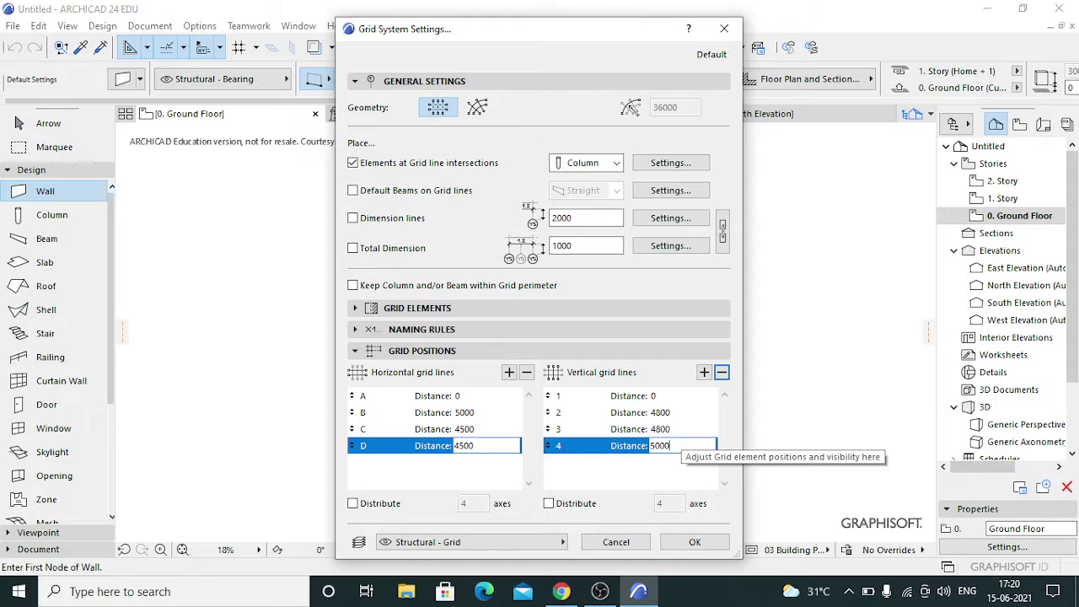
left_click(685, 427)
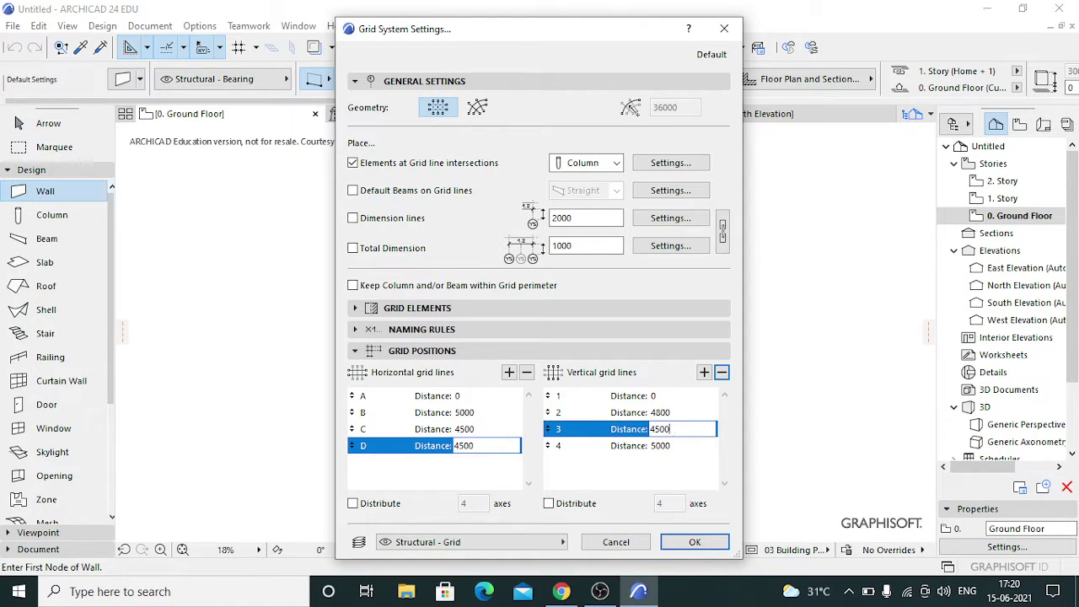
left_click(680, 412)
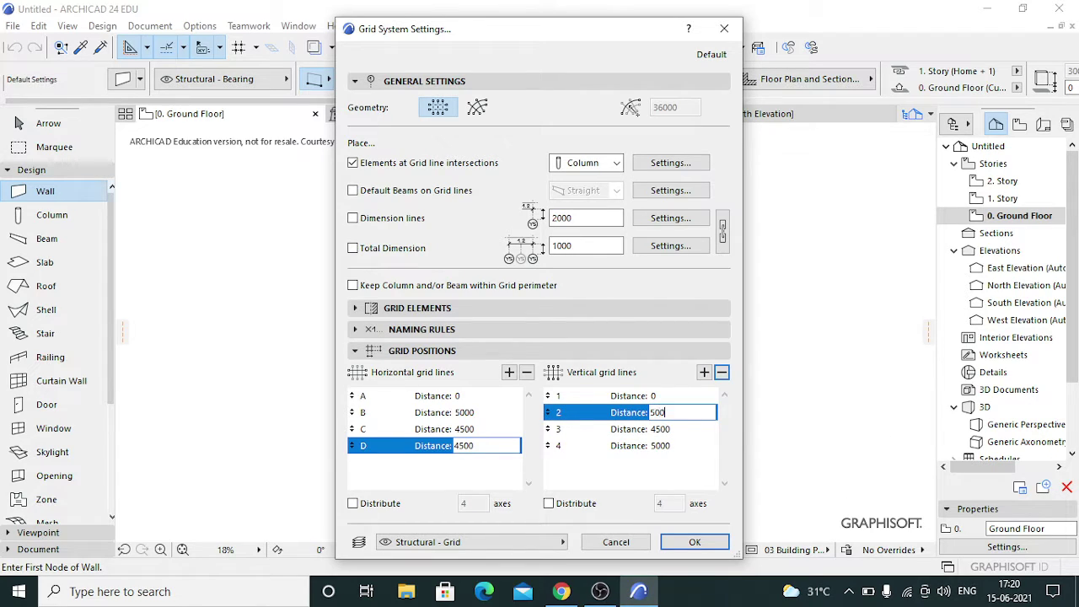
key("ctrl+a")
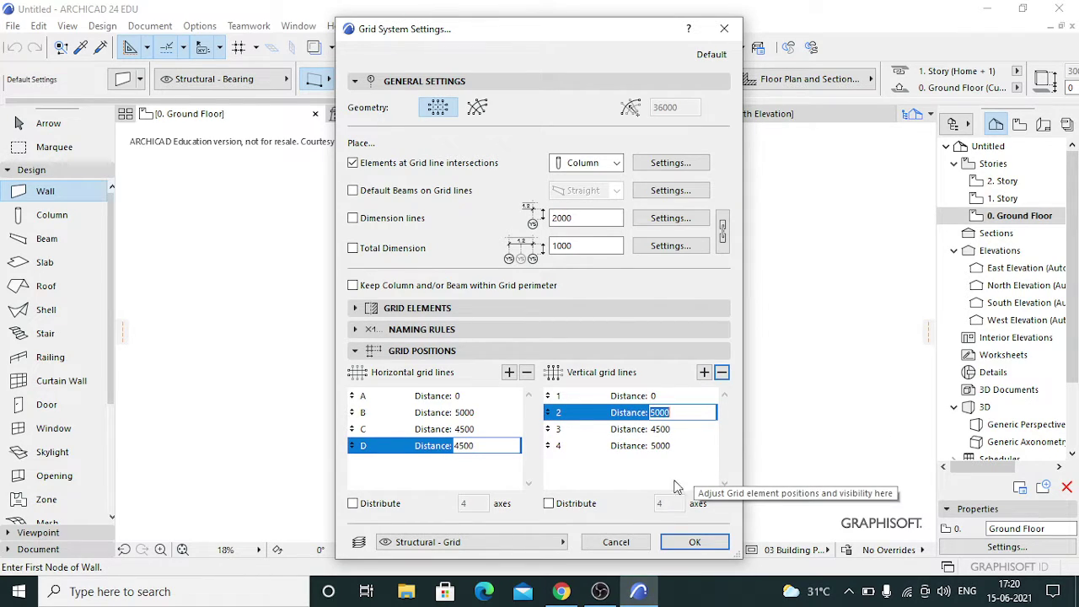
Accept the grid system settings and place the grid with its columns between the elevation markers on the ground floor plan.
left_click(694, 545)
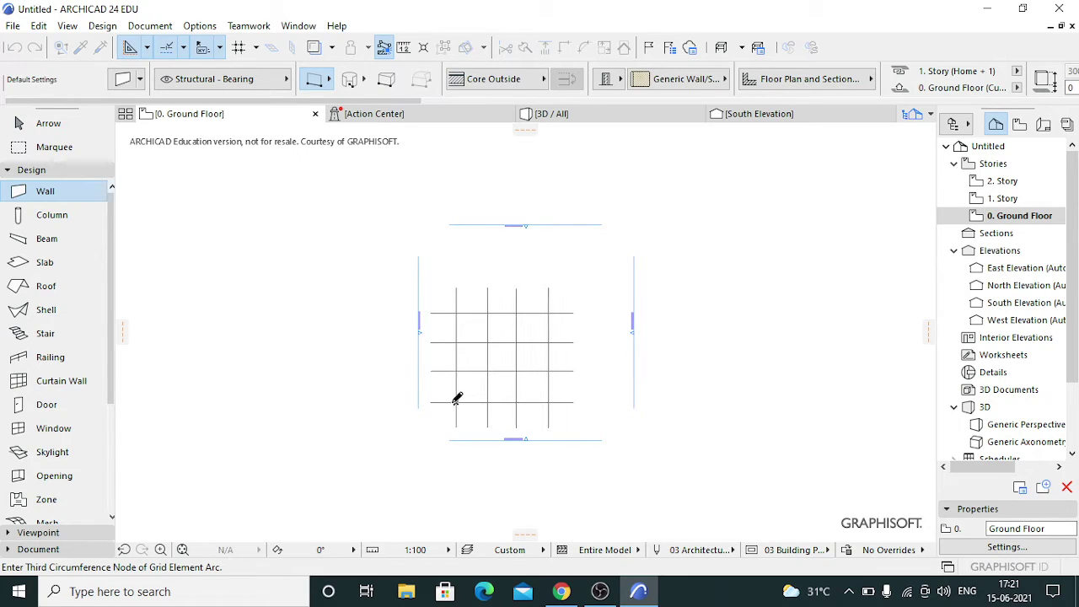
left_click(456, 402)
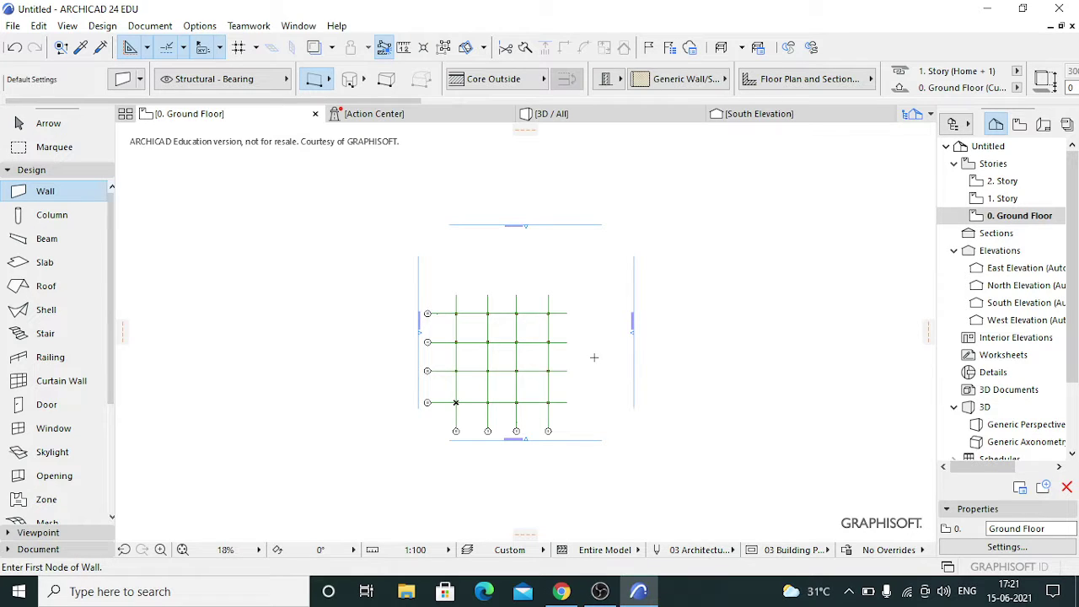
scroll(594, 357, "up", 5)
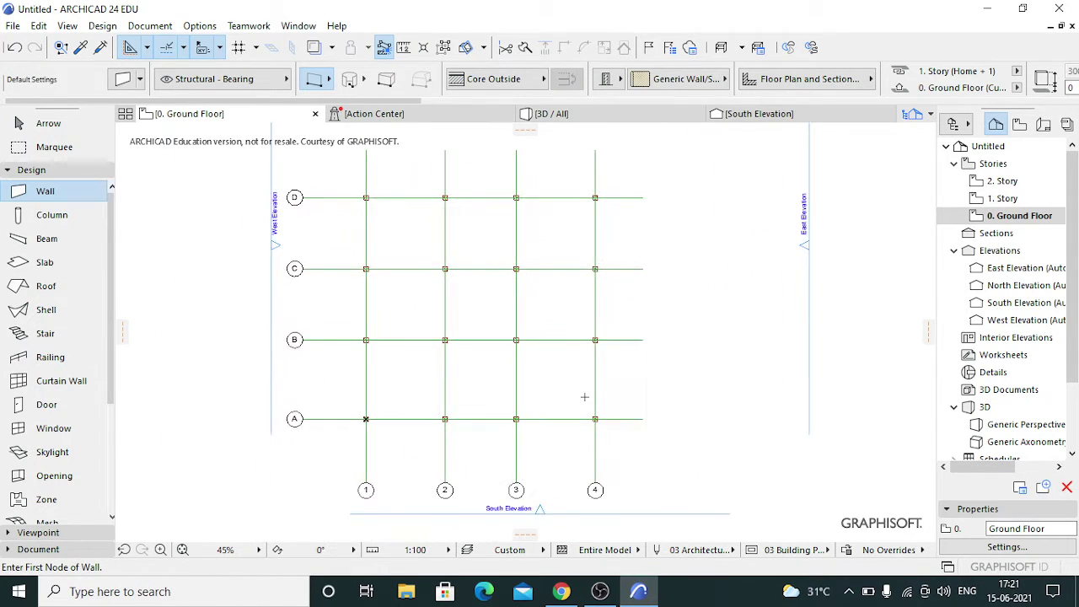
scroll(584, 396, "up", 1)
scroll(584, 396, "down", 1)
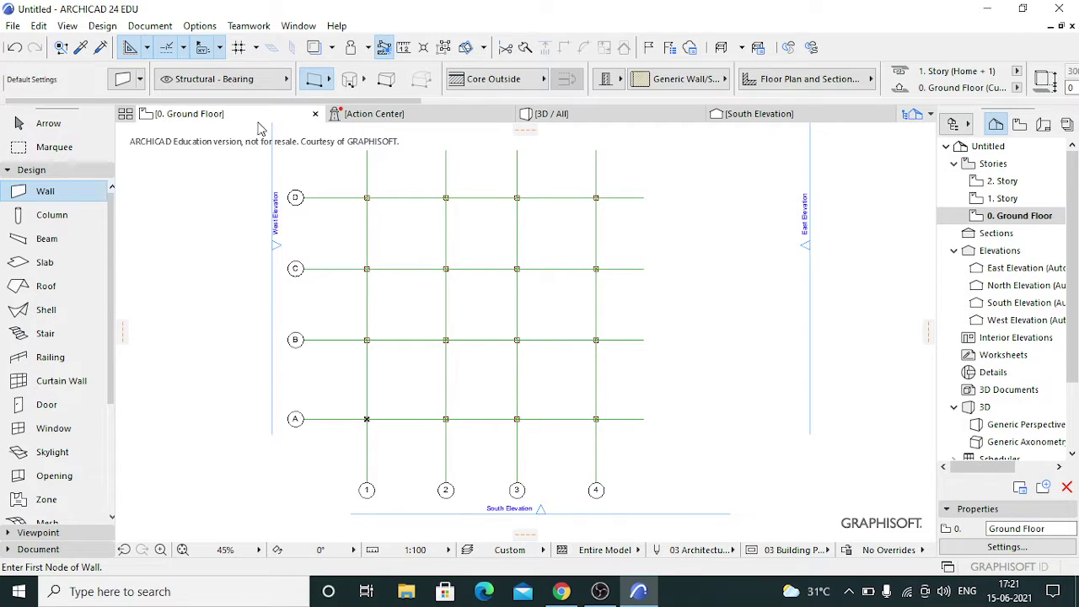
Switch to the 3D view and make the ROOF, STAIR CASE and SLABS layers visible in the model view layers.
left_click(551, 118)
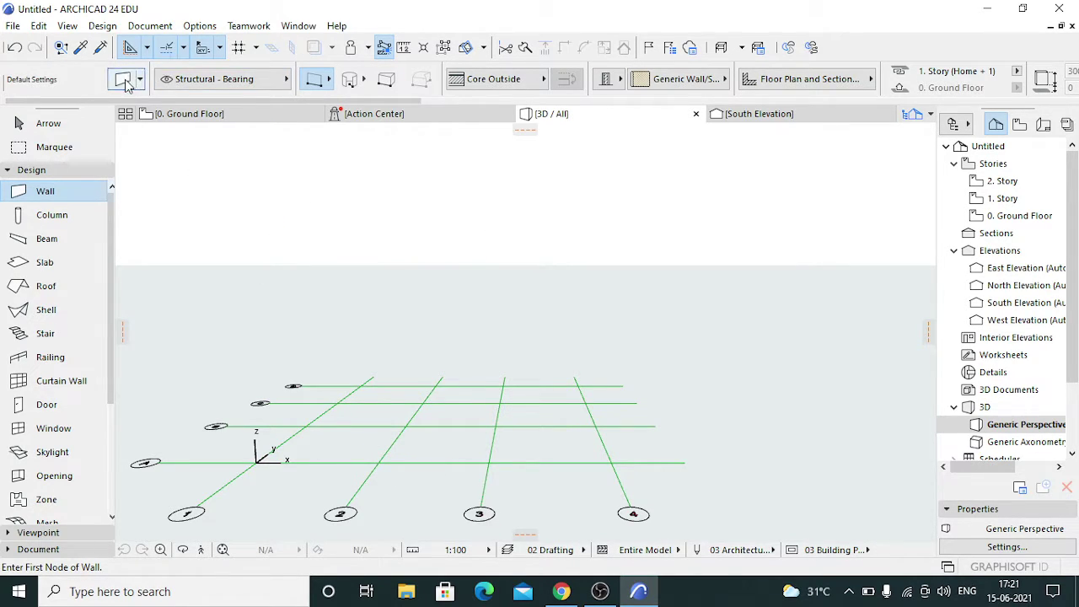
left_click(149, 25)
mouse_move(278, 69)
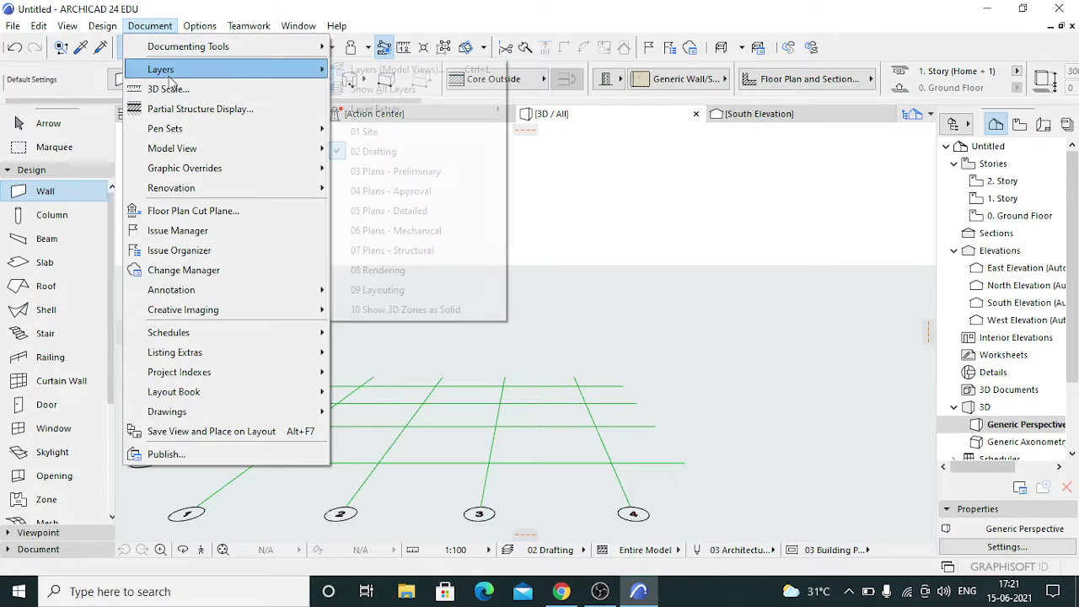
left_click(379, 70)
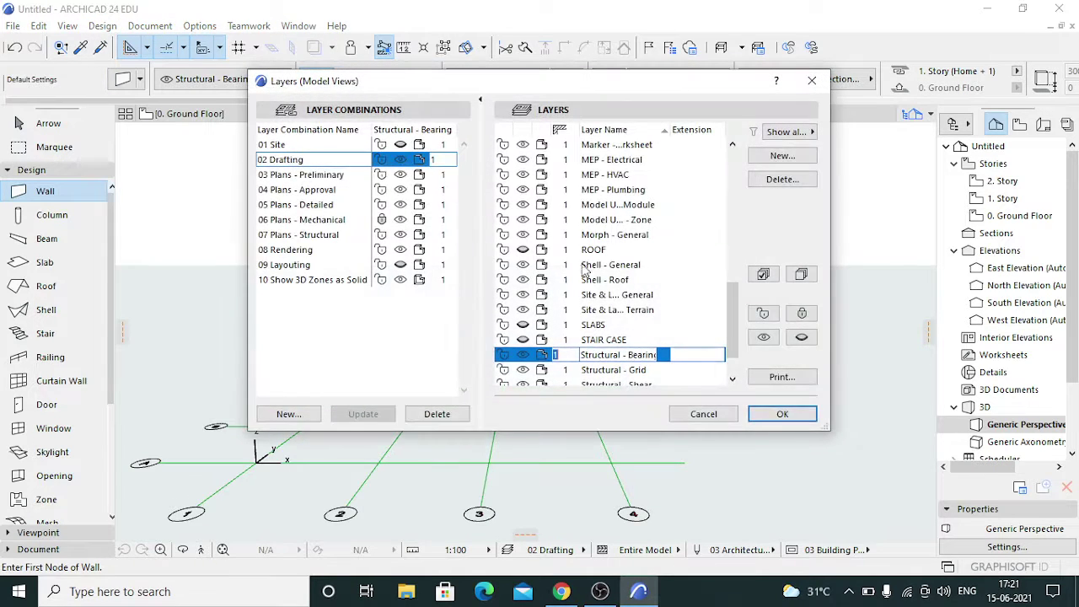
left_click(529, 252)
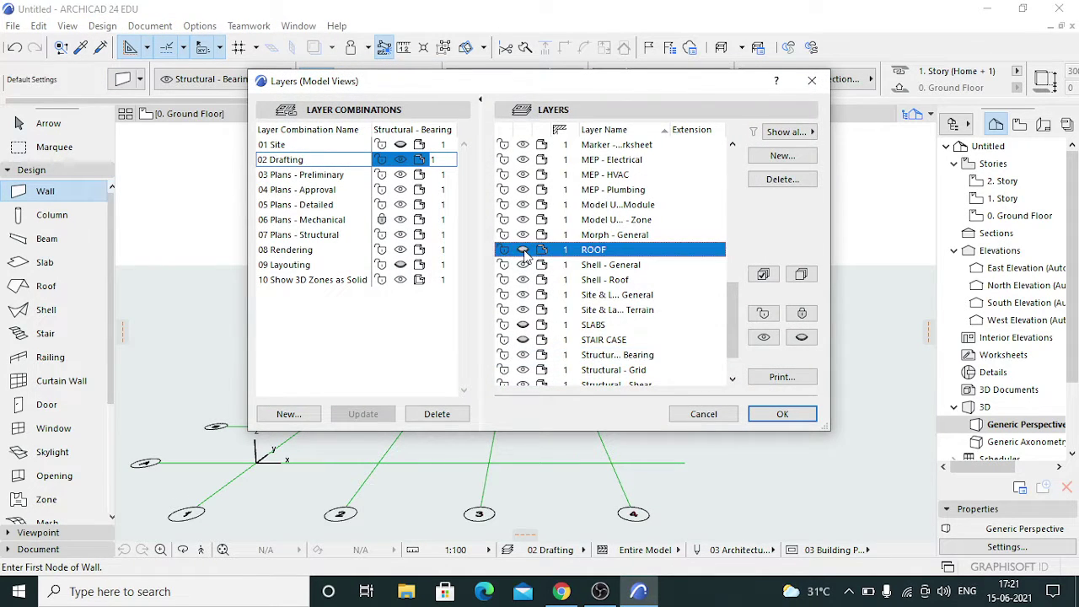
left_click(523, 341)
left_click(527, 326)
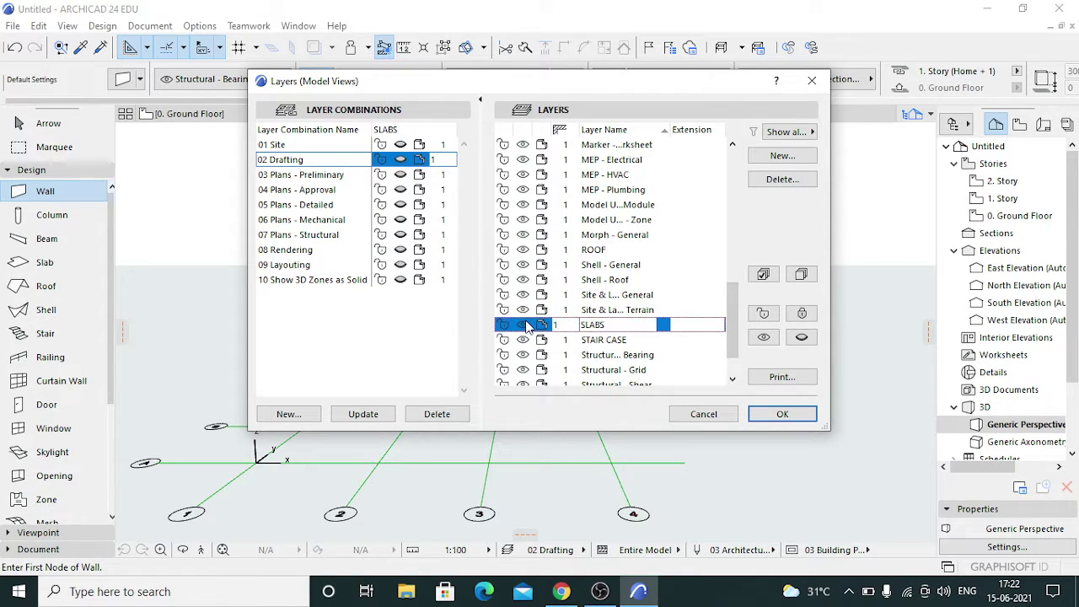
Make the WALLS, BEAMS and COLUMN layers visible and apply the layer settings.
scroll(607, 354, "down", 1)
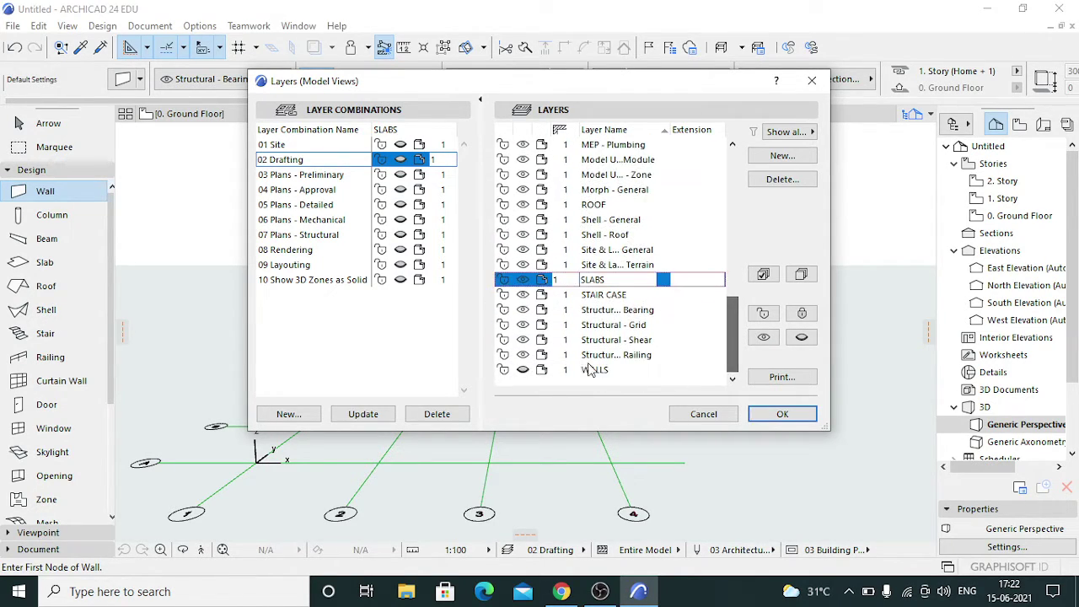
left_click(511, 375)
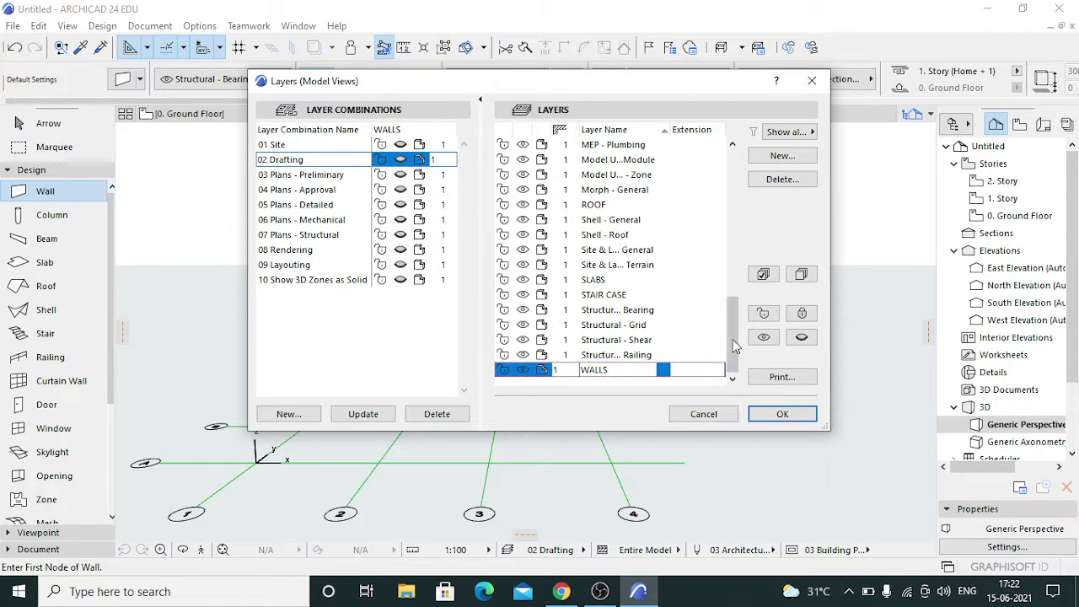
left_click_drag(740, 305, 730, 172)
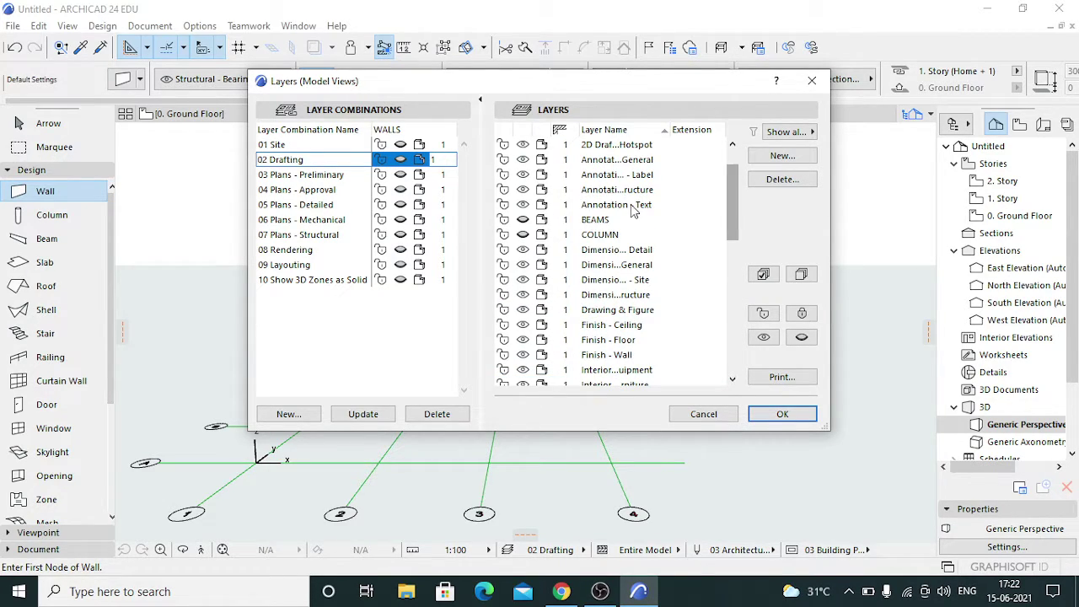
left_click(526, 219)
left_click(525, 235)
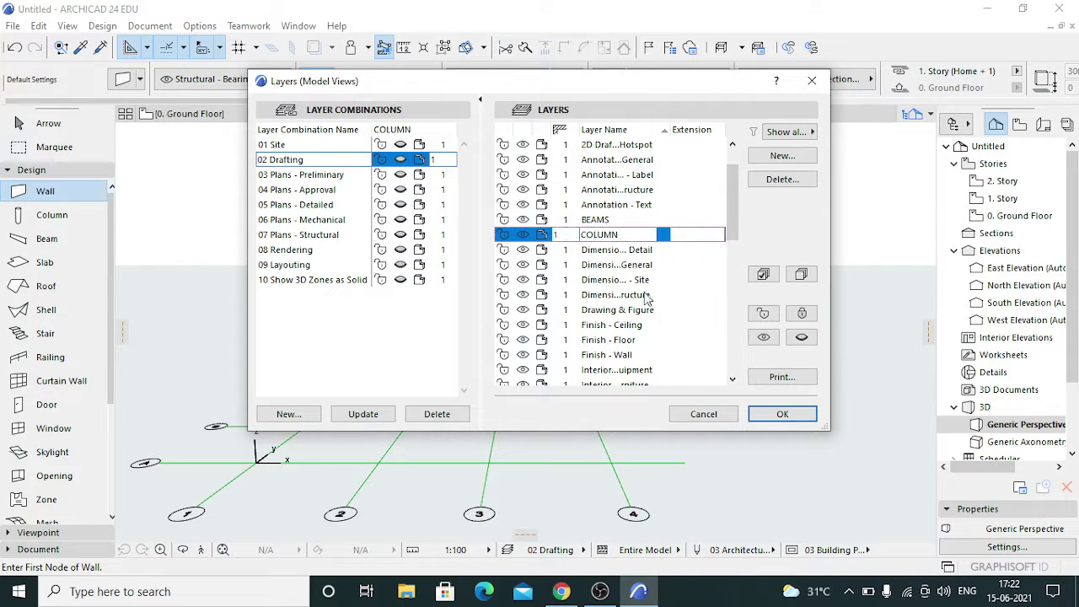
left_click(782, 414)
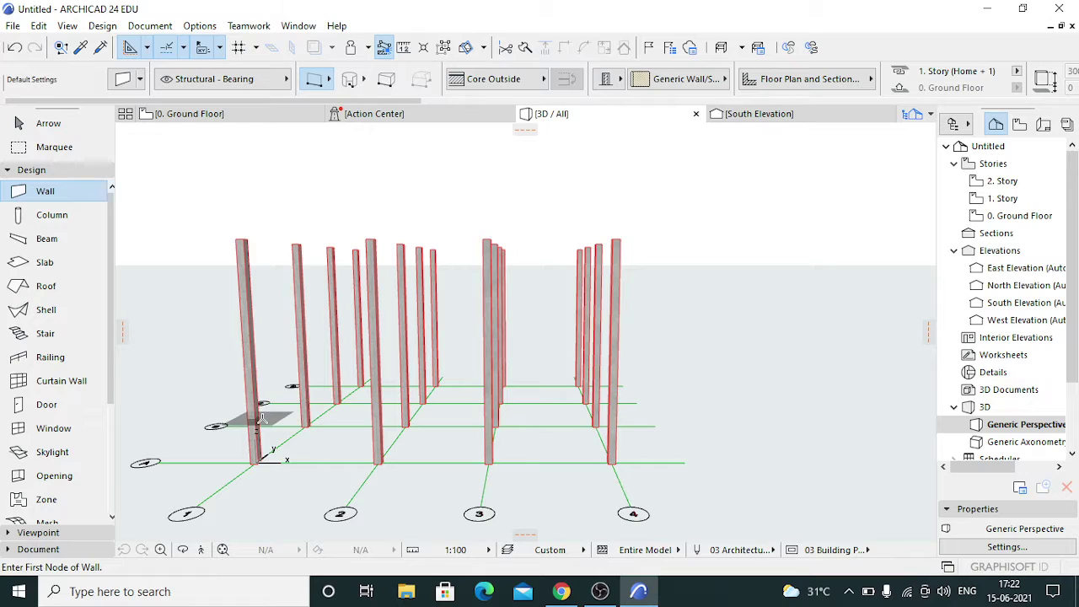
Delete the two front corner columns at grid intersections A1 and A4.
left_click(253, 364, "shift")
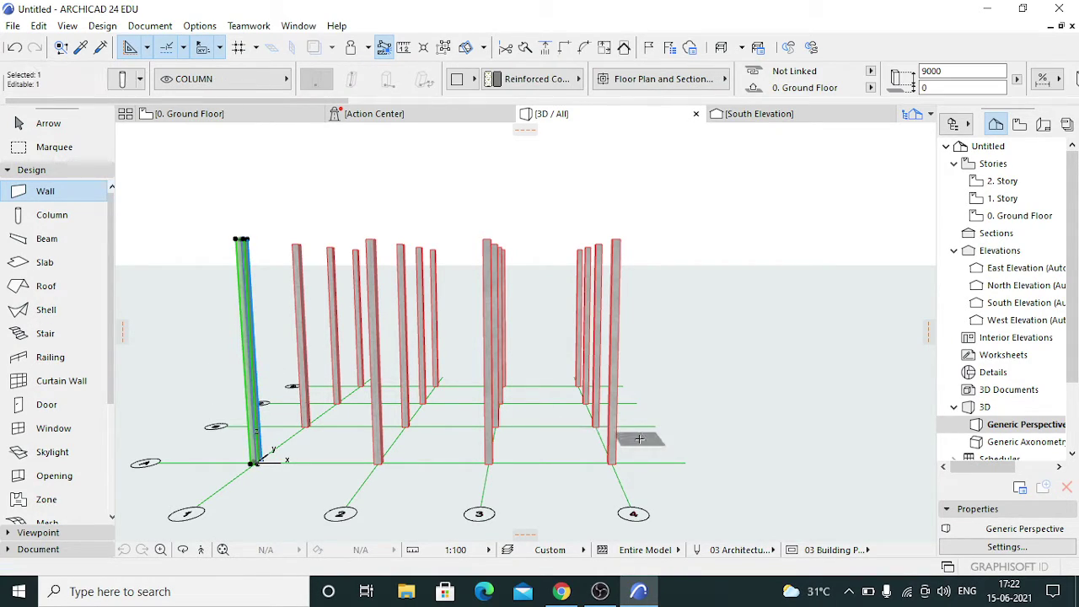
left_click(615, 430, "shift")
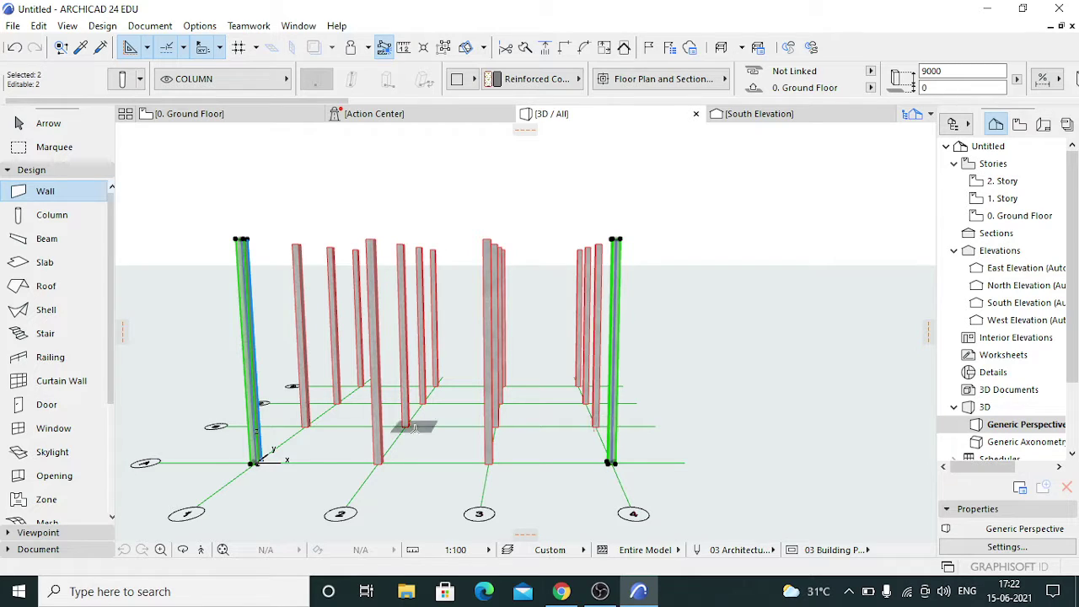
right_click(264, 344)
left_click(313, 283)
Set the height of the two columns at grid intersections A2 and A3 to 3000 and deselect them.
scroll(524, 415, "down", 3)
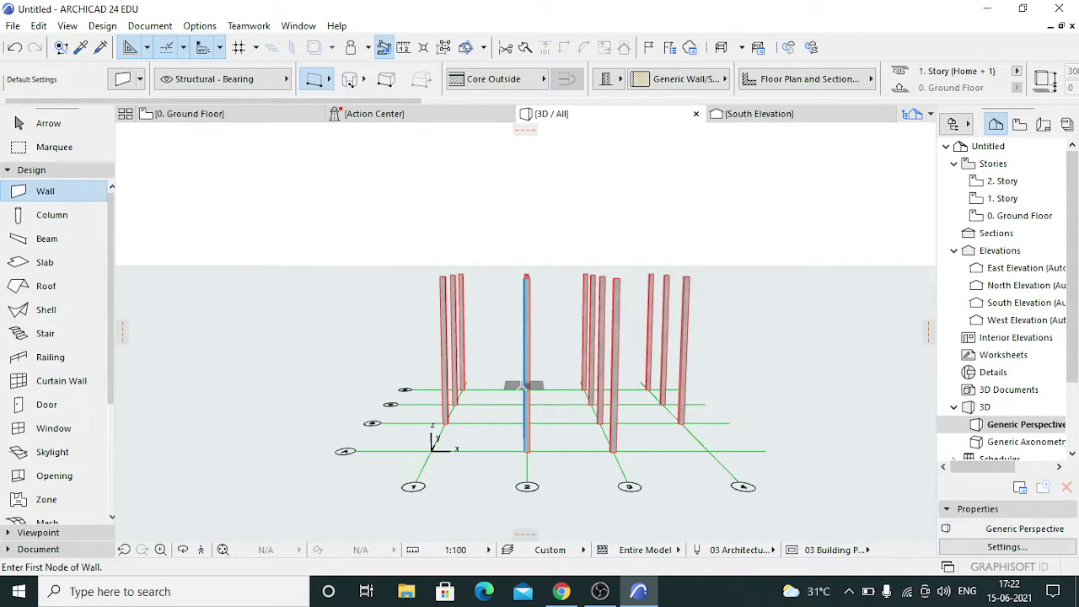
left_click(615, 384, "shift")
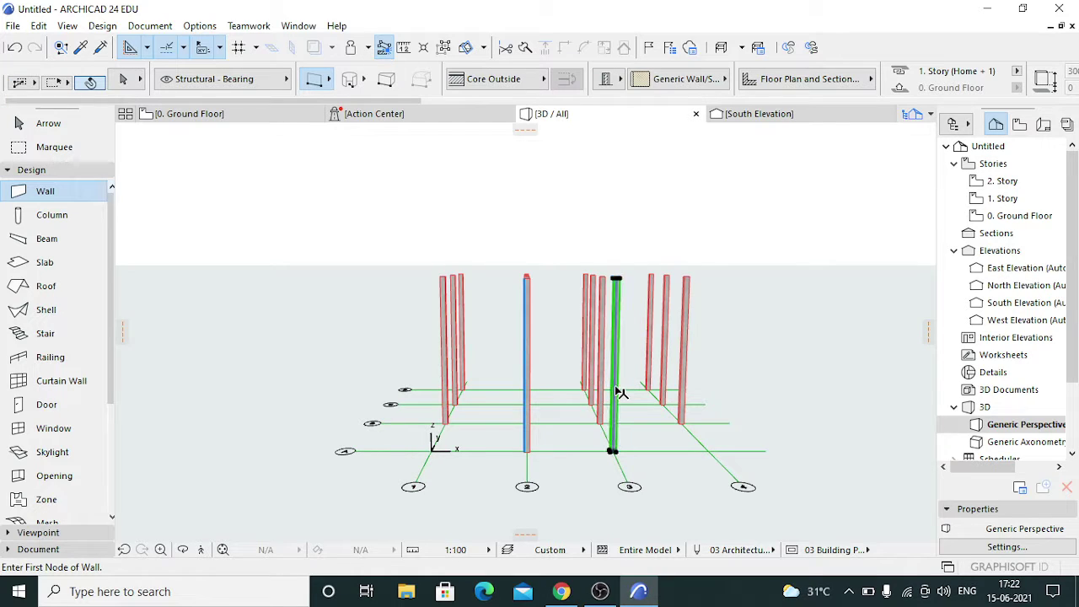
left_click(525, 378, "shift")
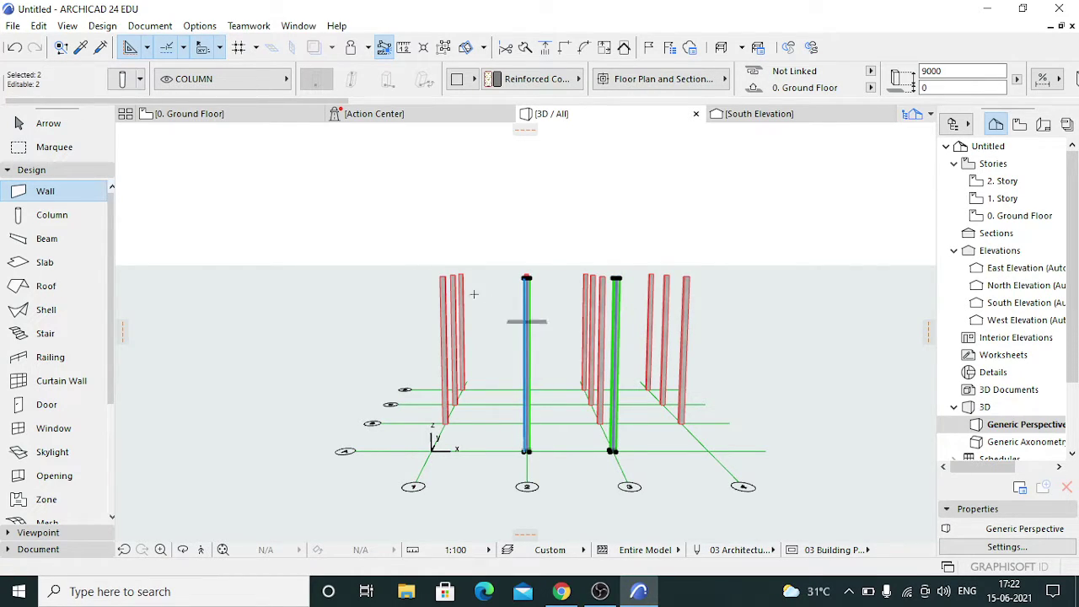
left_click(140, 81)
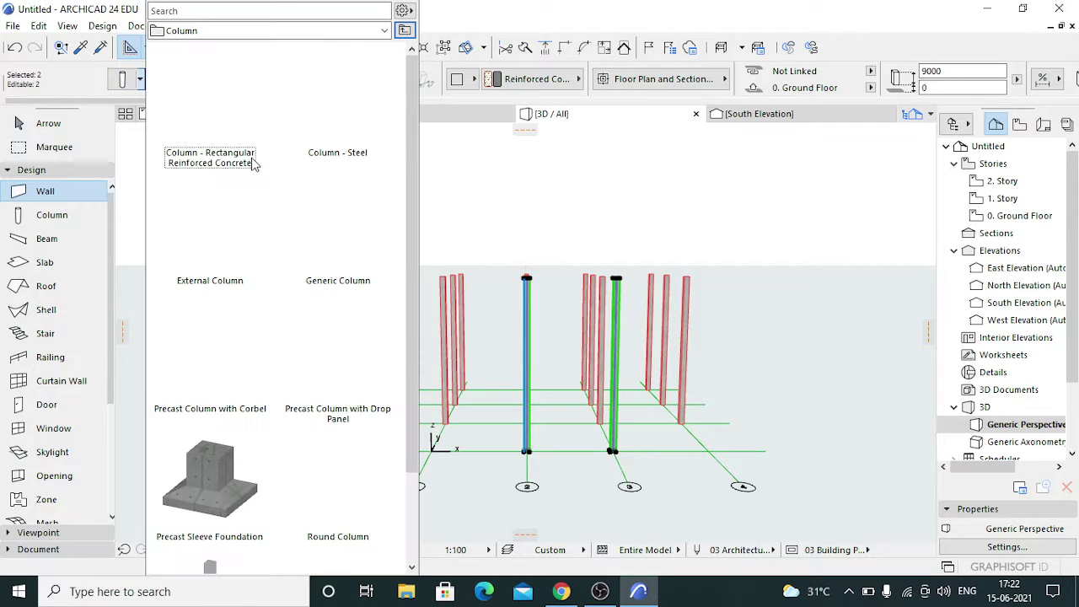
left_click(123, 79)
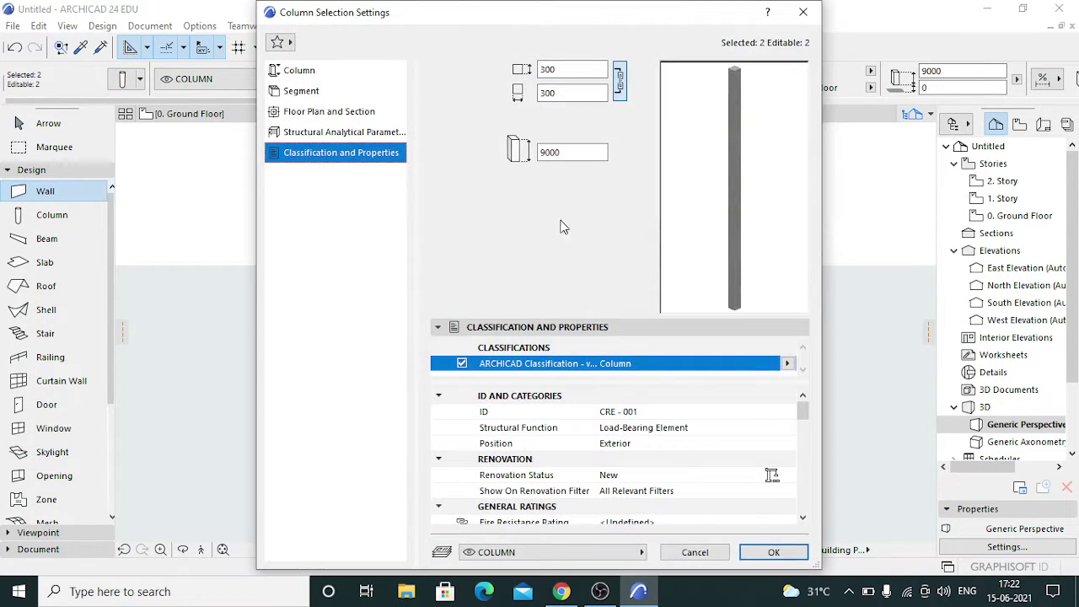
left_click_drag(573, 146, 543, 160)
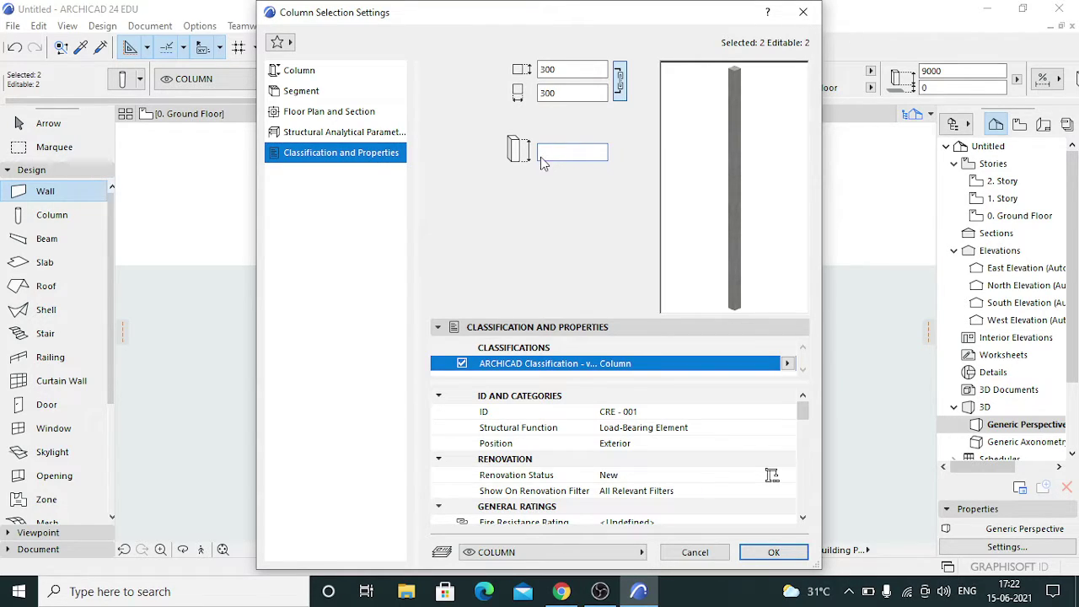
type("3000")
left_click(769, 552)
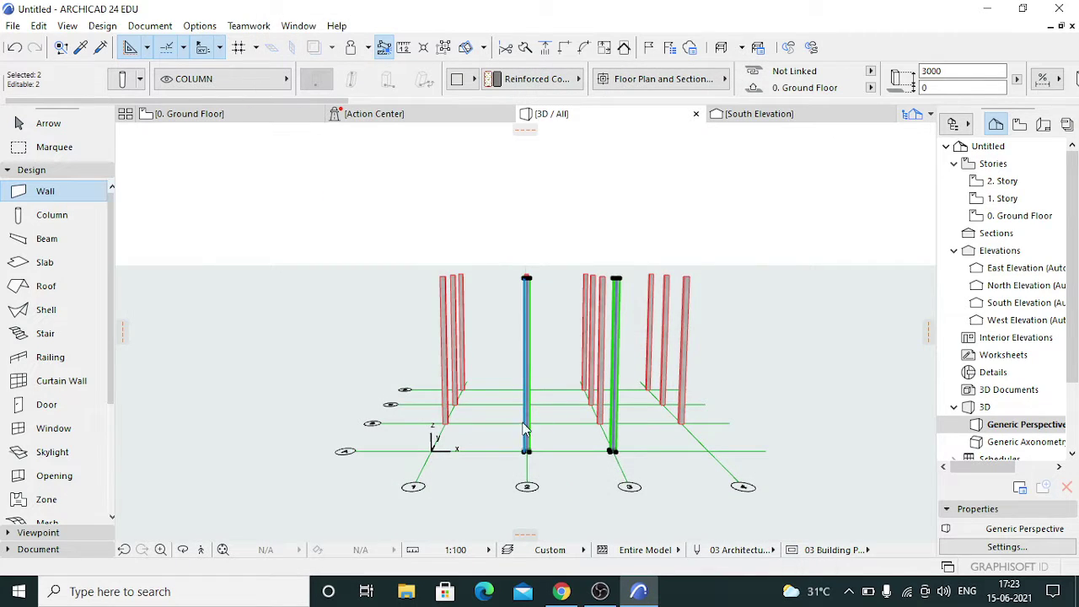
left_click(495, 306)
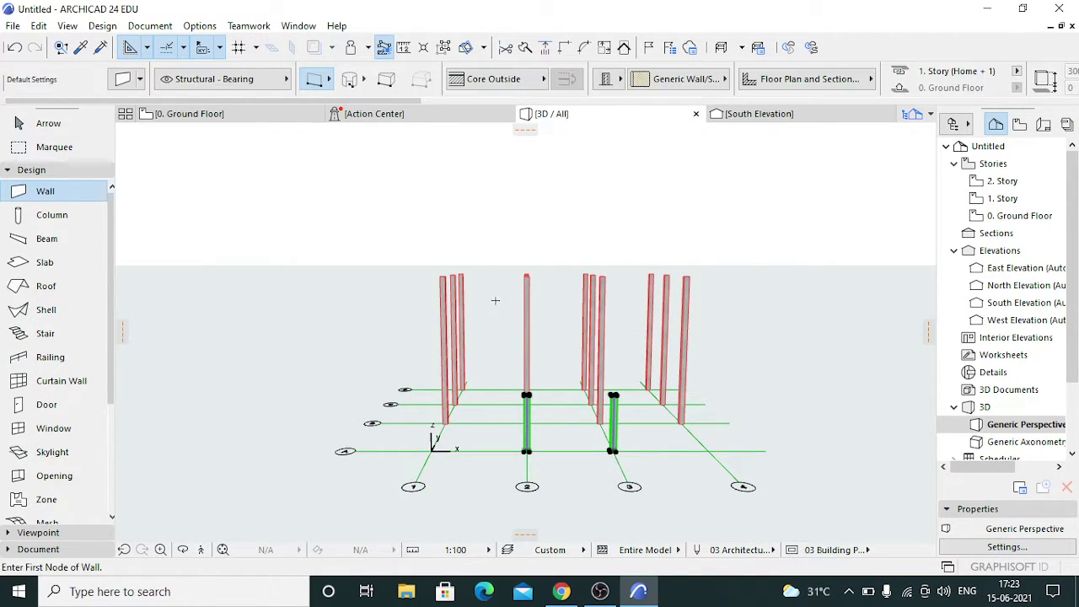
Set the height of the two columns at grid intersections B1 and B4 to 6000 and deselect them.
right_click(478, 317)
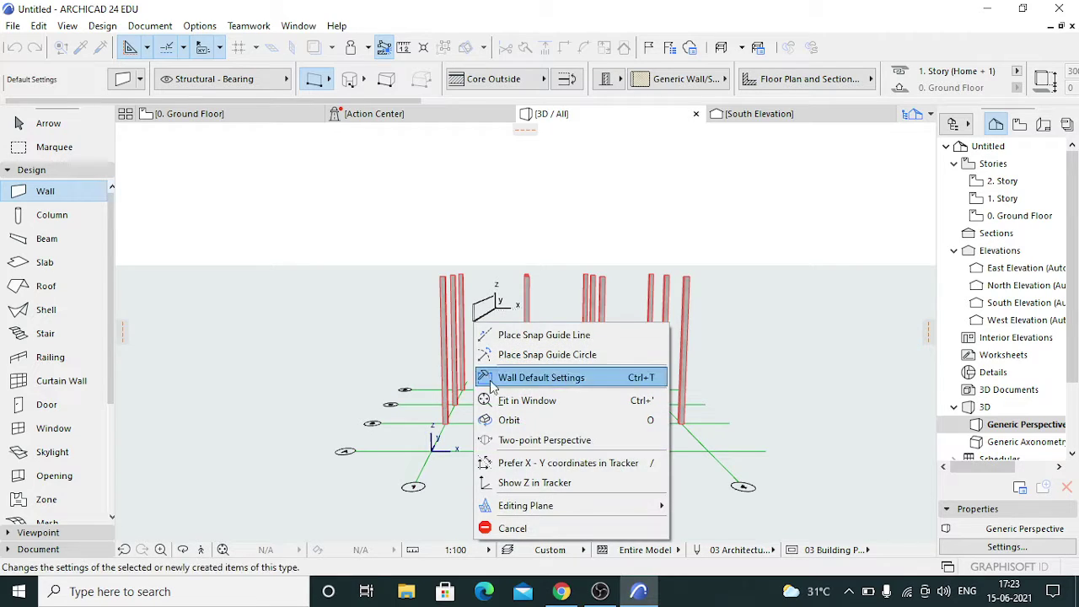
left_click(514, 529)
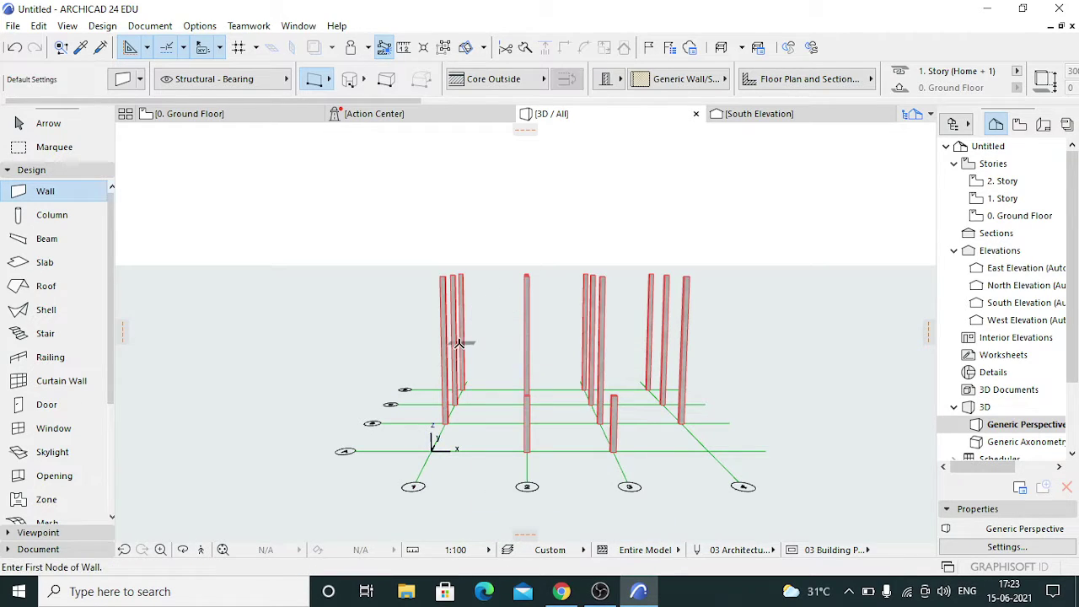
left_click(442, 341, "shift")
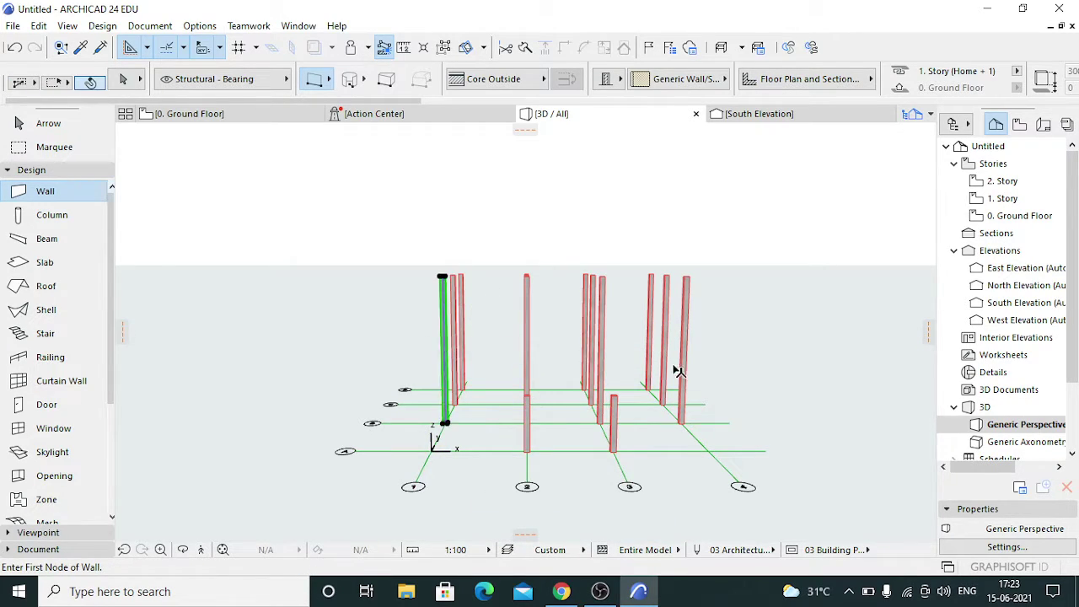
key("Escape")
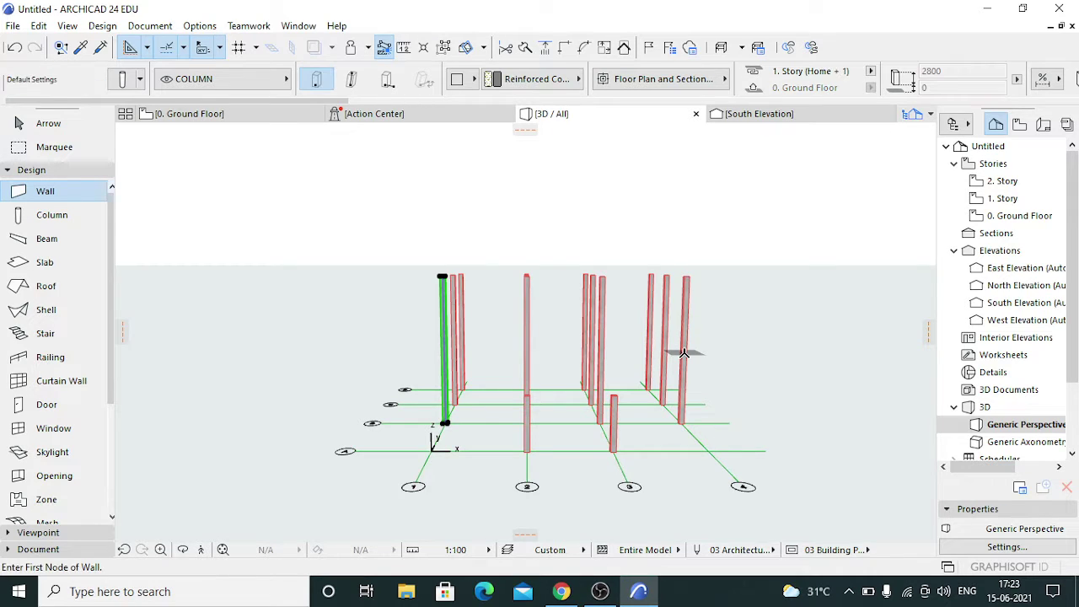
left_click(684, 350, "shift")
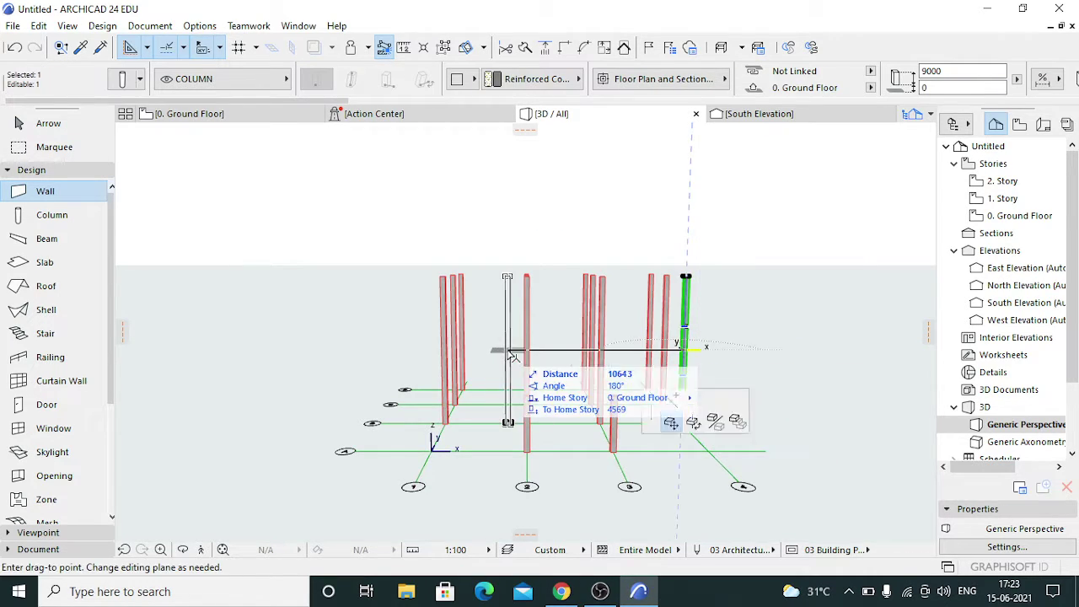
left_click(445, 356, "shift")
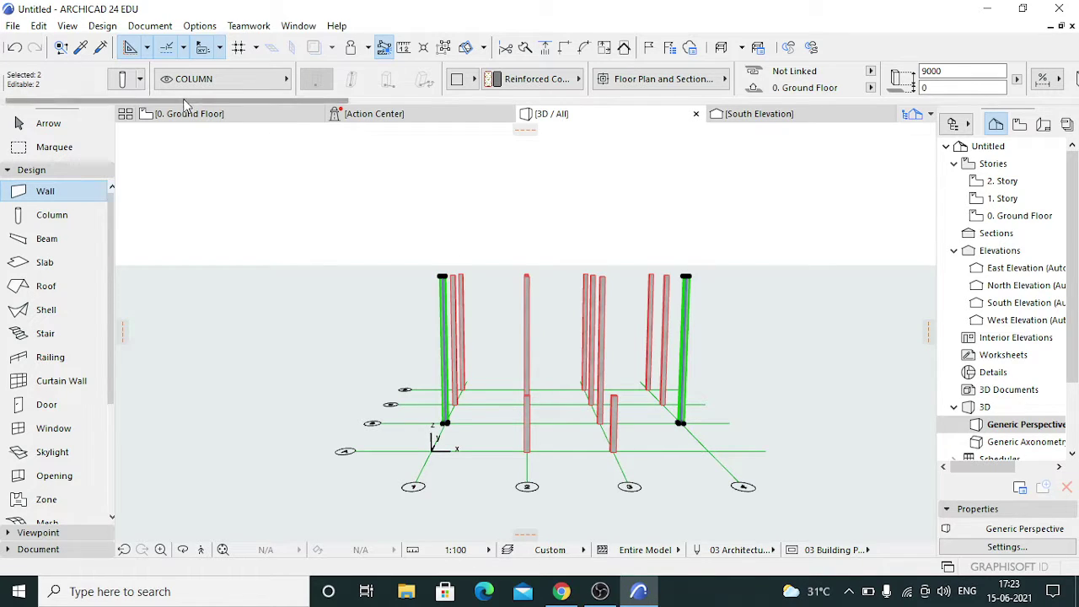
left_click(122, 79)
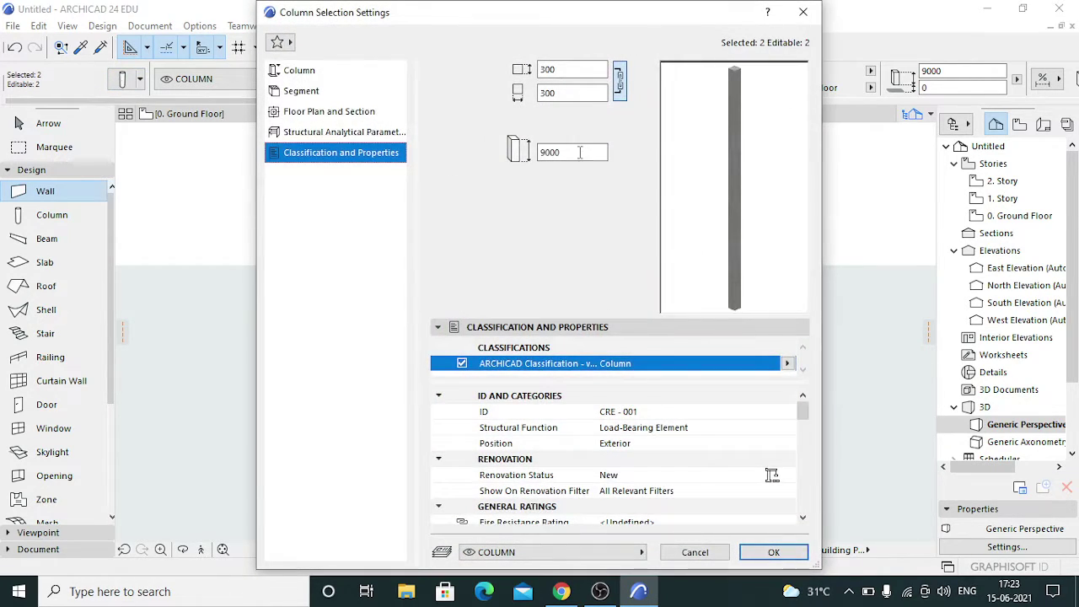
double_click(579, 152)
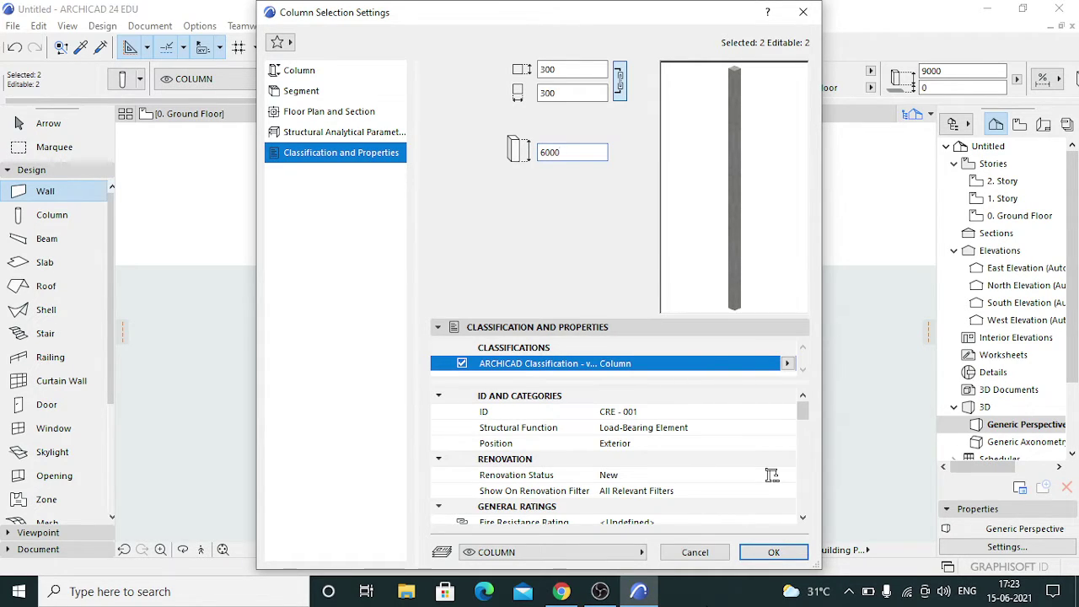
left_click(773, 552)
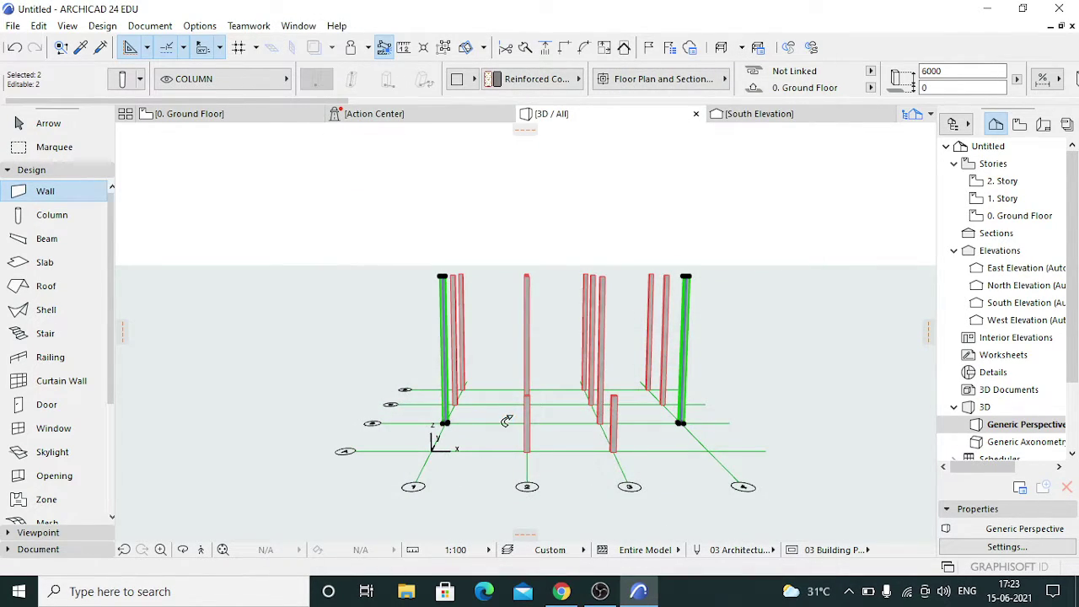
key("Escape")
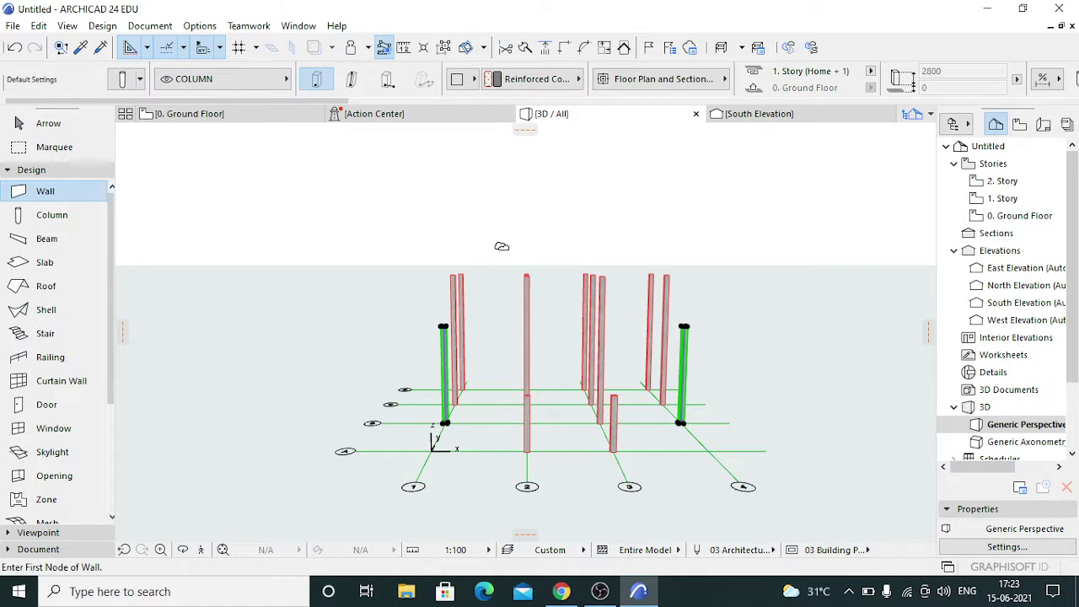
Return to the Ground Floor plan and set the Beam tool's home story to 0. Ground Floor with a 3000 offset.
left_click(182, 550)
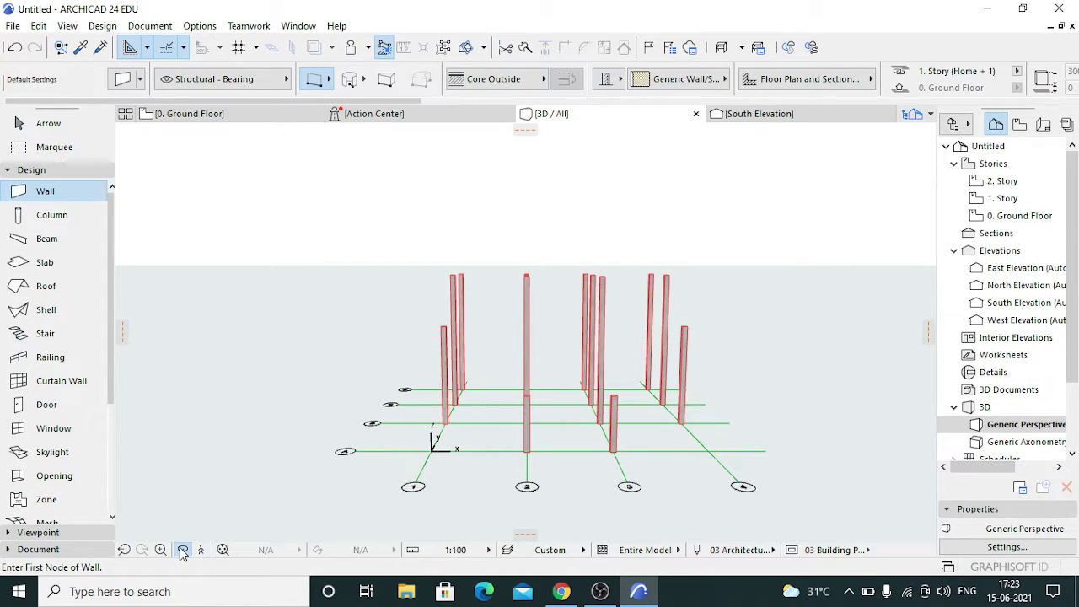
left_click_drag(396, 411, 336, 385)
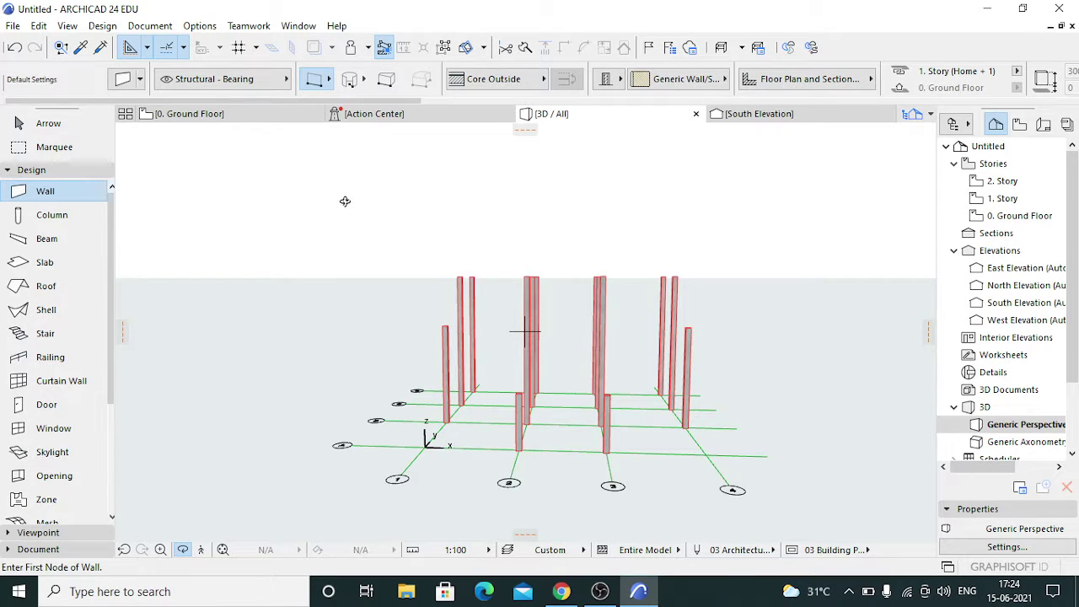
left_click(192, 114)
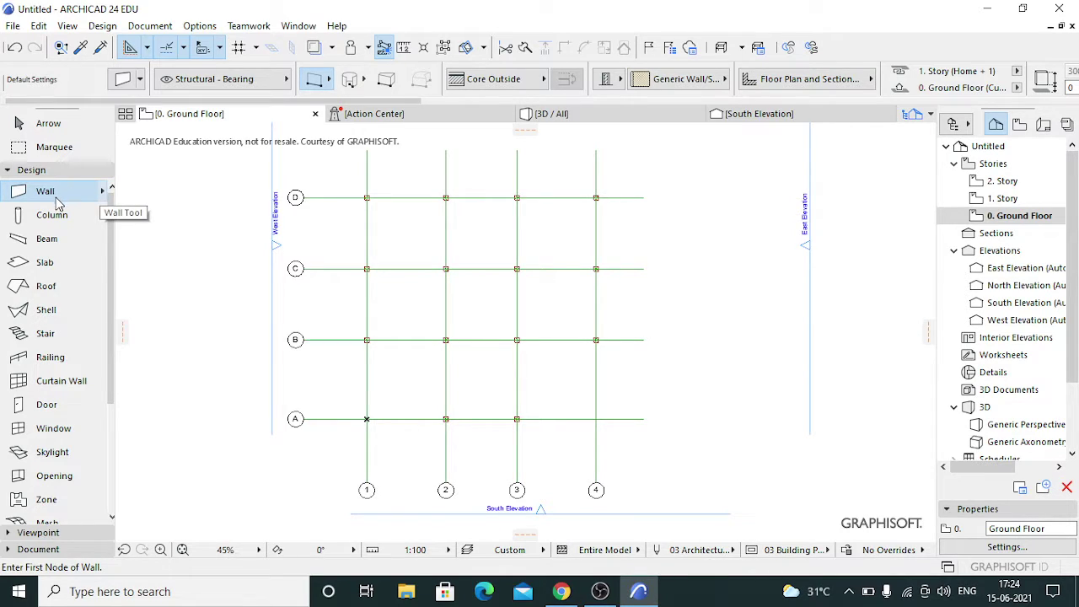
left_click(44, 239)
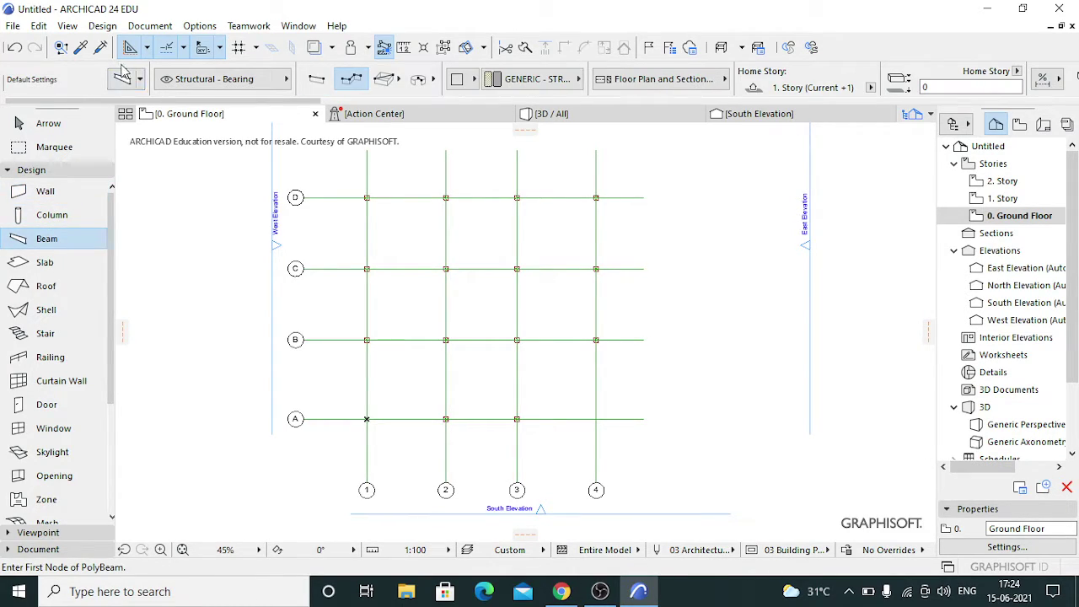
left_click(123, 77)
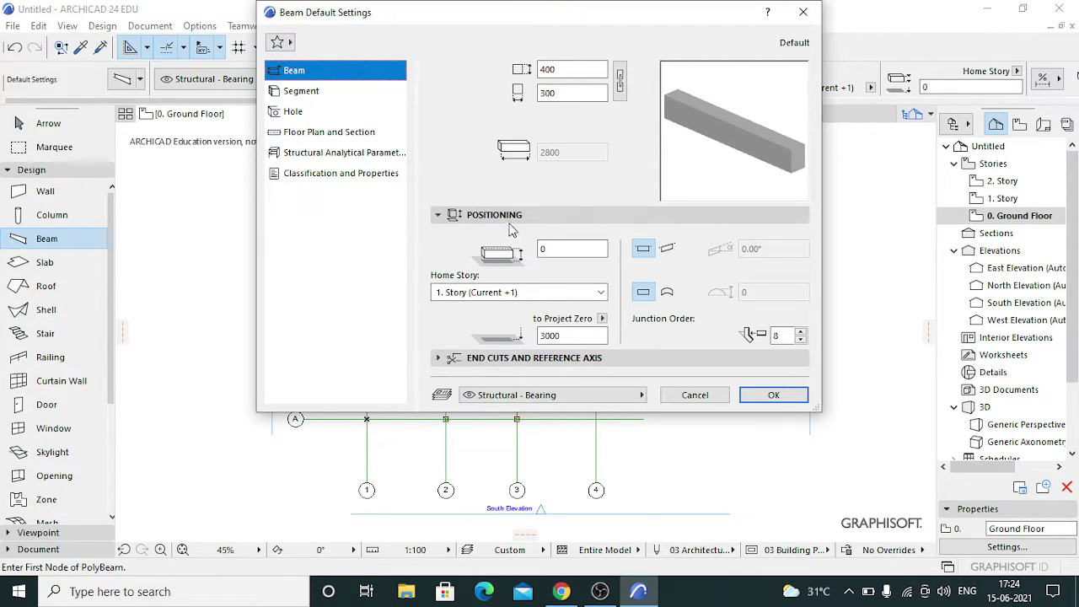
left_click(543, 292)
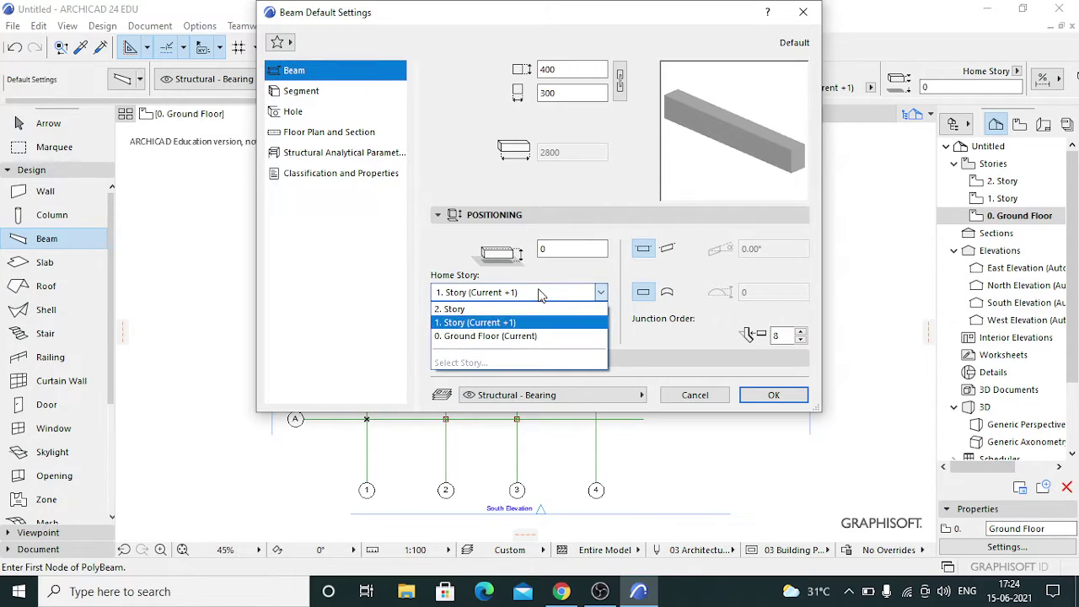
left_click(541, 337)
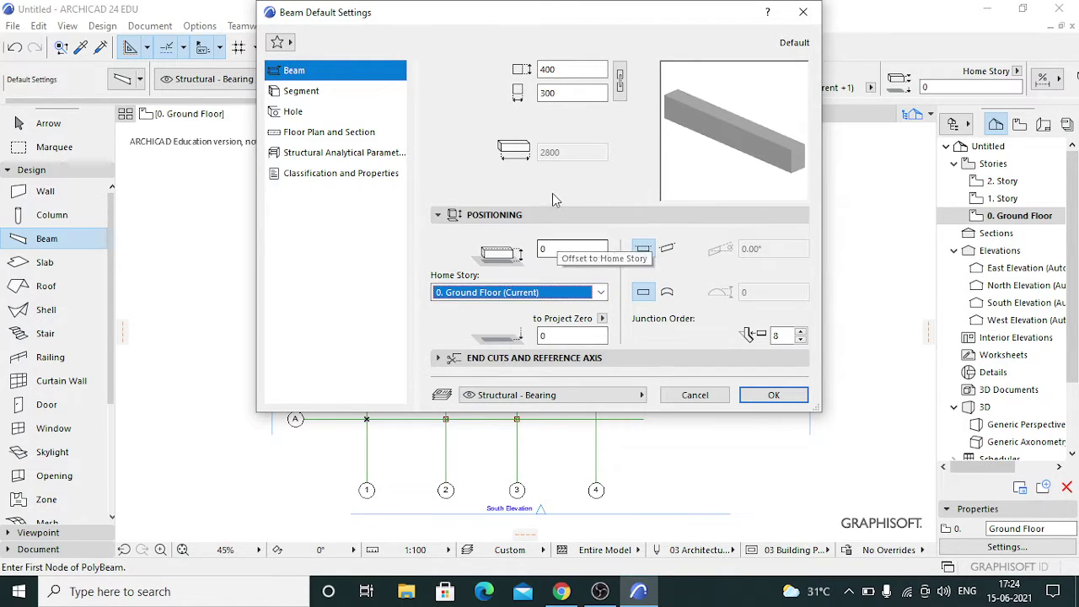
left_click(563, 253)
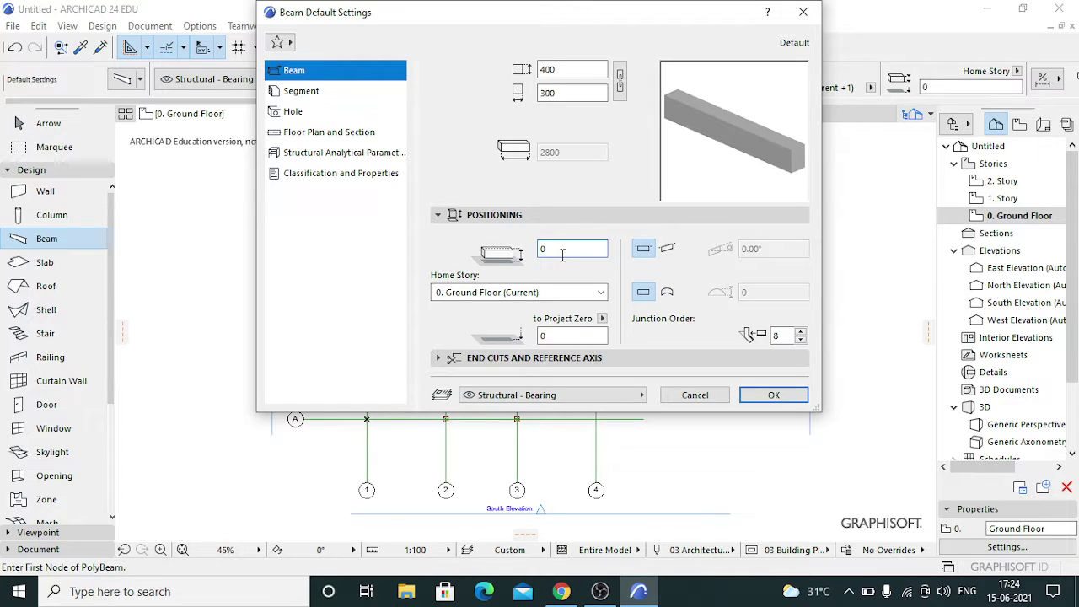
Override all five beam surfaces in the beam defaults and link them to the Concrete - 02 material.
left_click(301, 90)
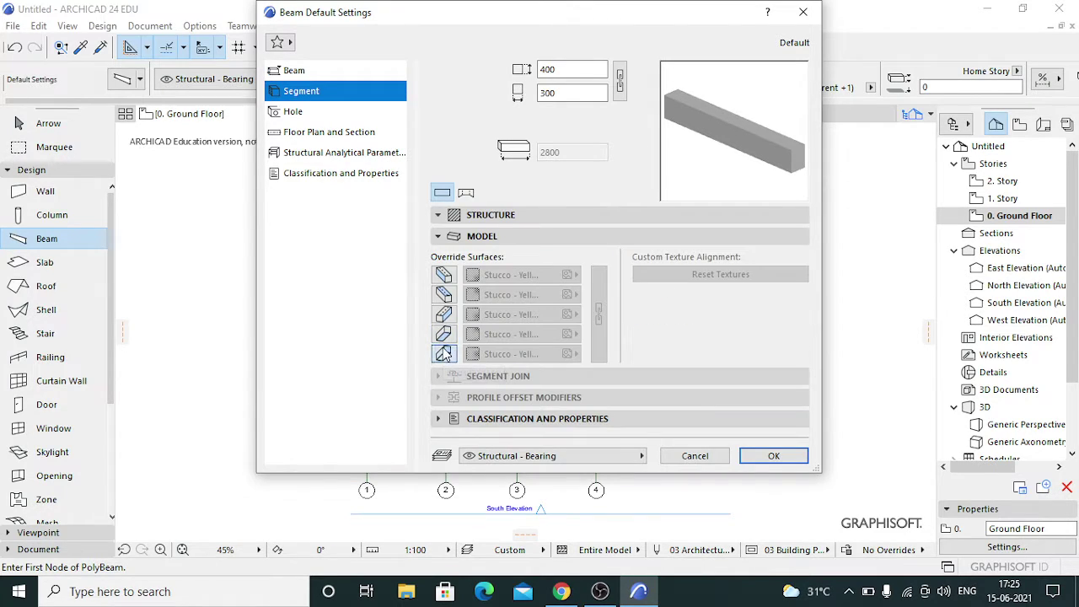
left_click(444, 352)
left_click(444, 333)
left_click(445, 314)
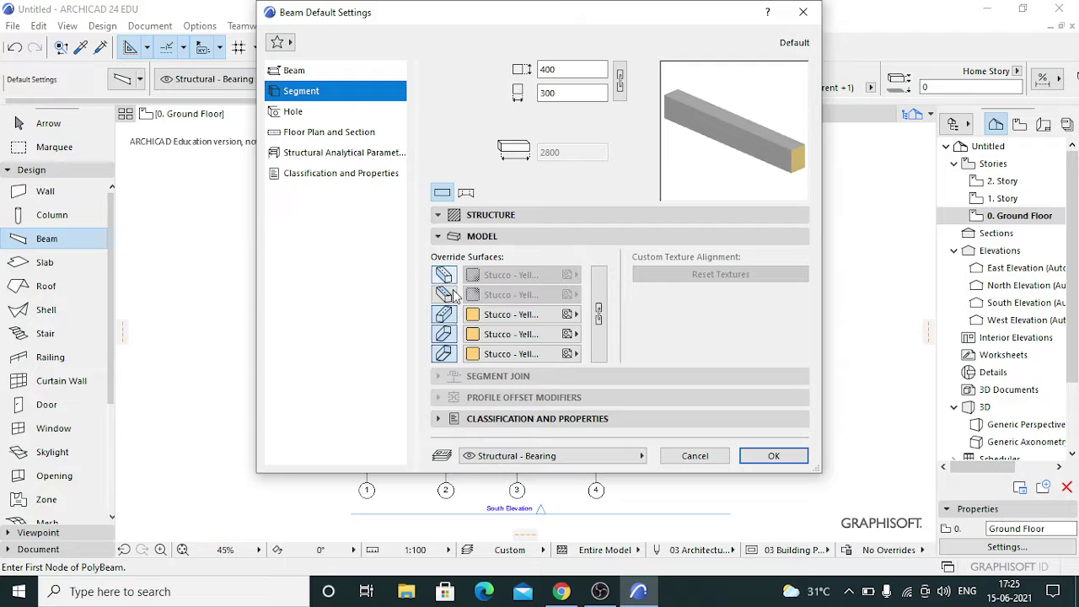
left_click(444, 294)
left_click(444, 275)
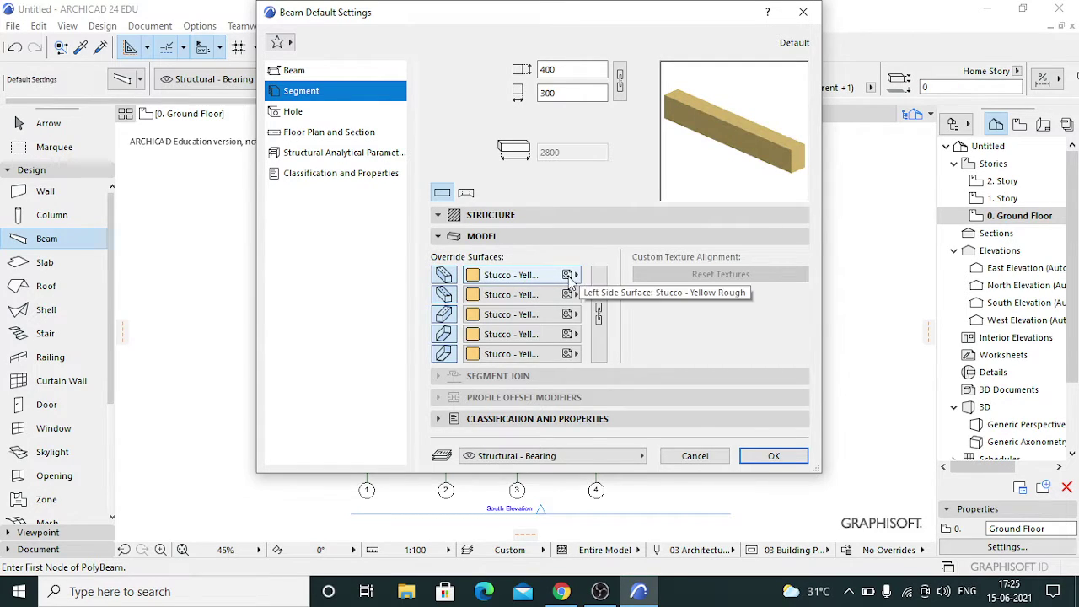
left_click(566, 275)
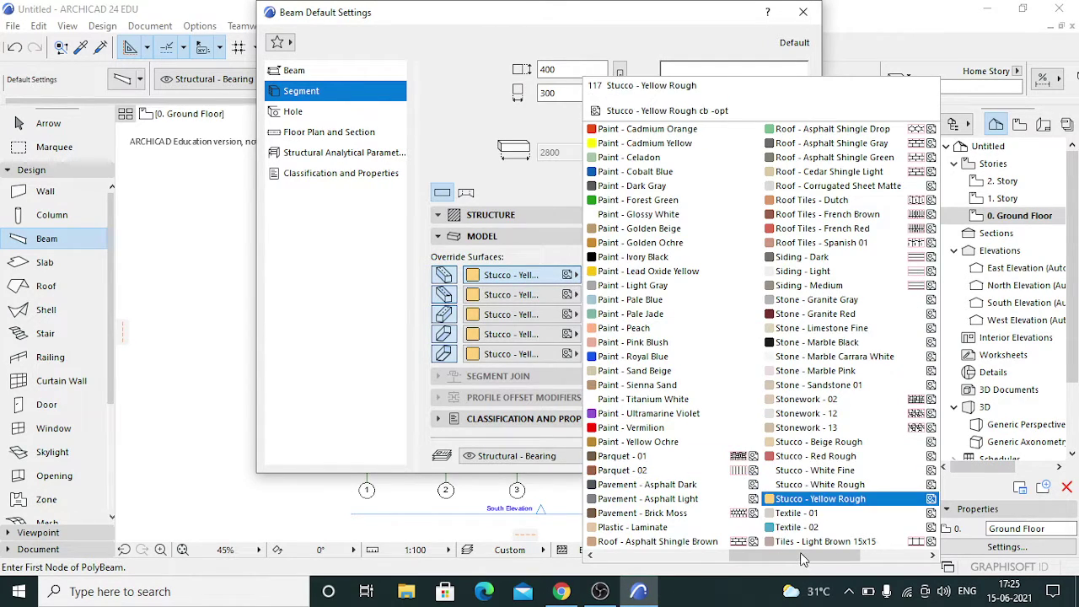
left_click_drag(798, 556, 660, 556)
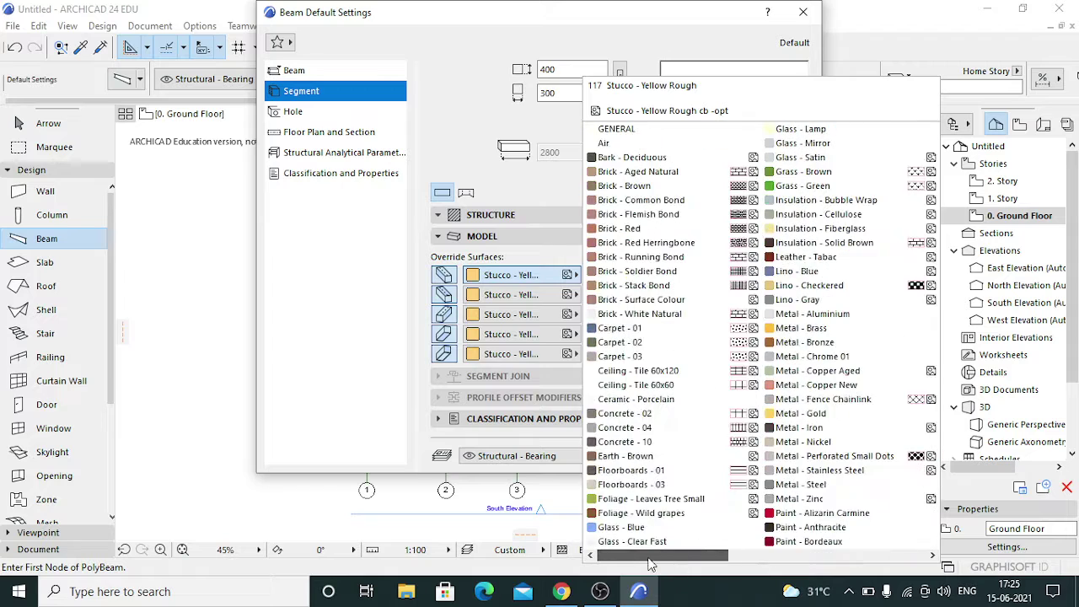
left_click(662, 413)
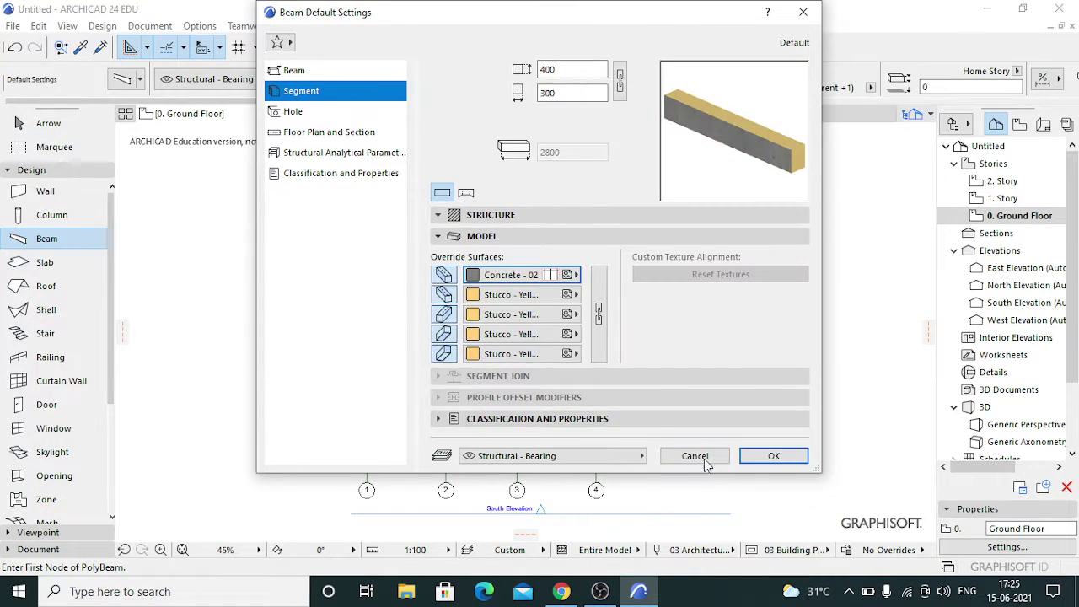
left_click(603, 329)
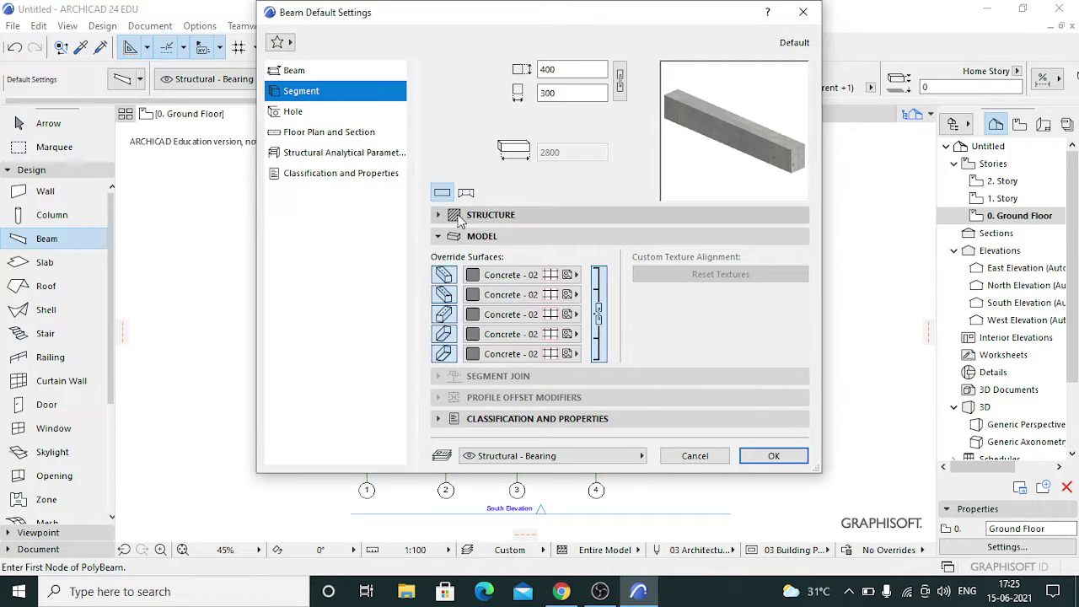
Classify the default beam as a Load-Bearing Element with its position set to Interior.
left_click(507, 419)
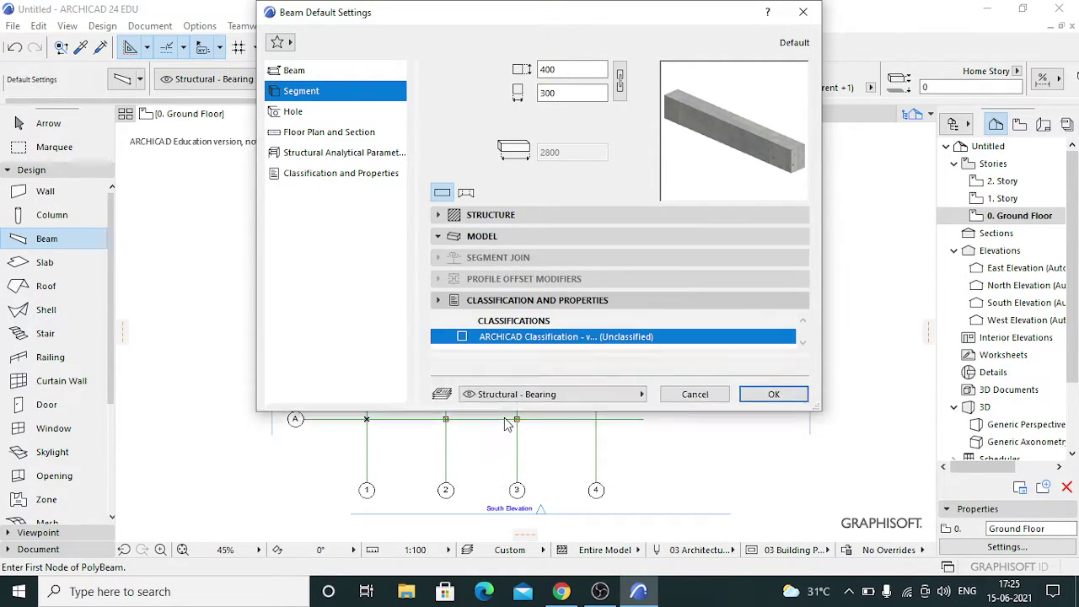
left_click(371, 173)
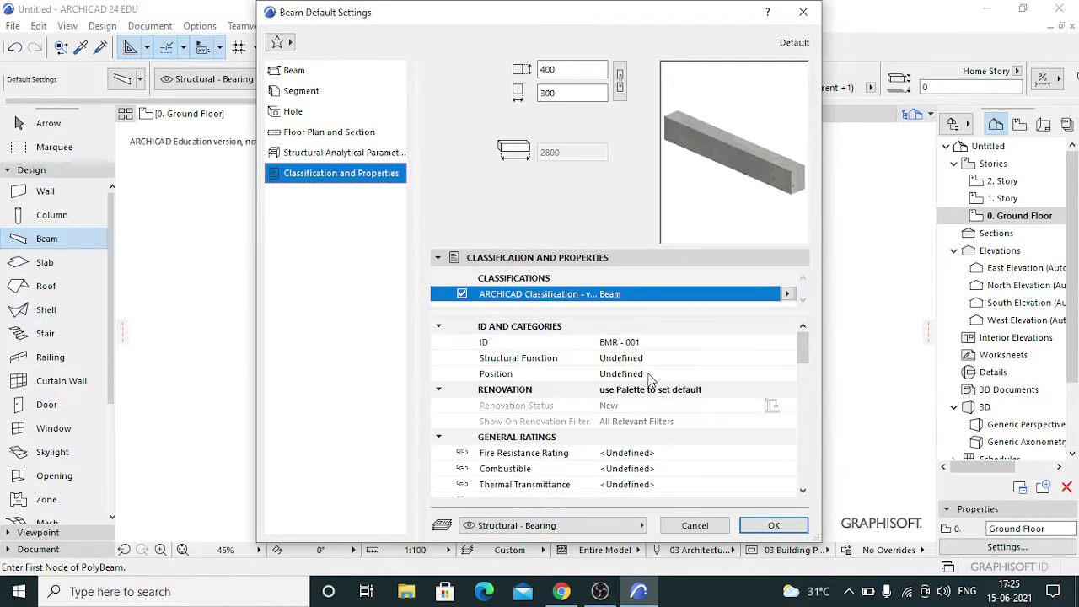
left_click(657, 361)
left_click(790, 357)
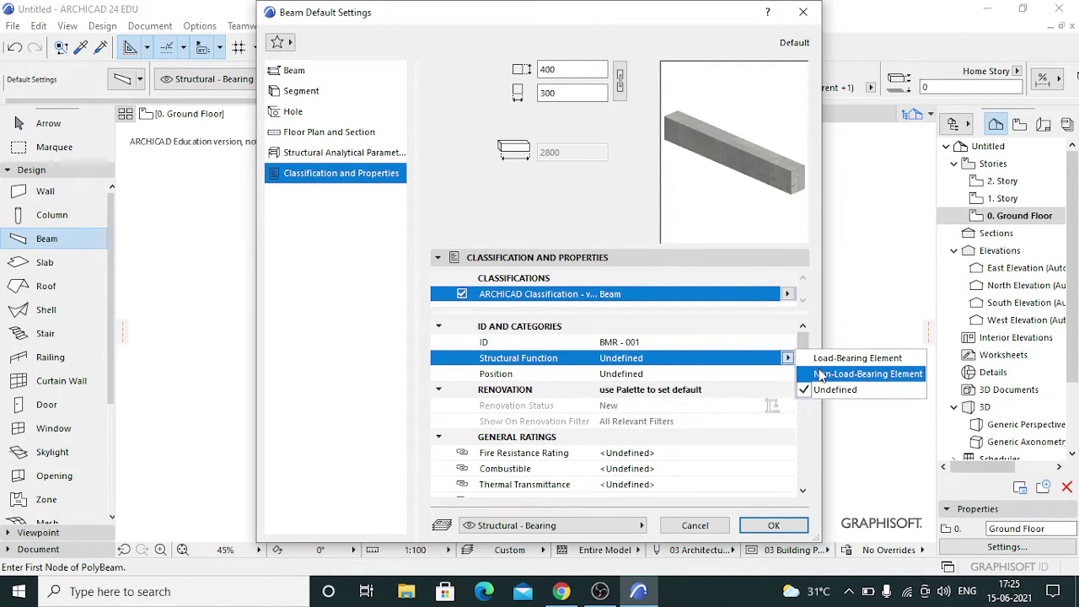
left_click(829, 358)
left_click(788, 373)
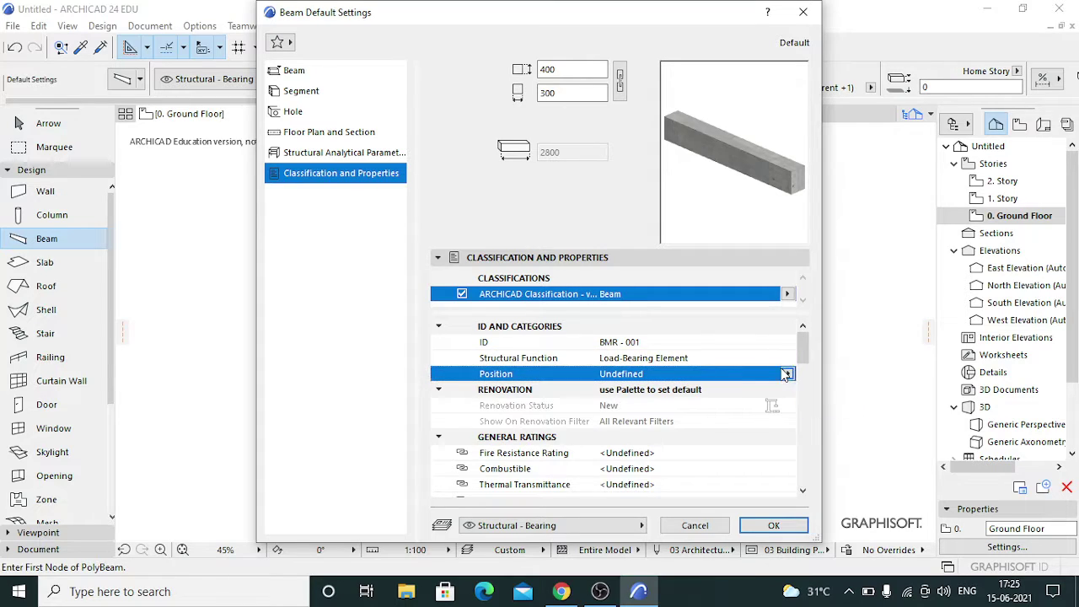
left_click(786, 374)
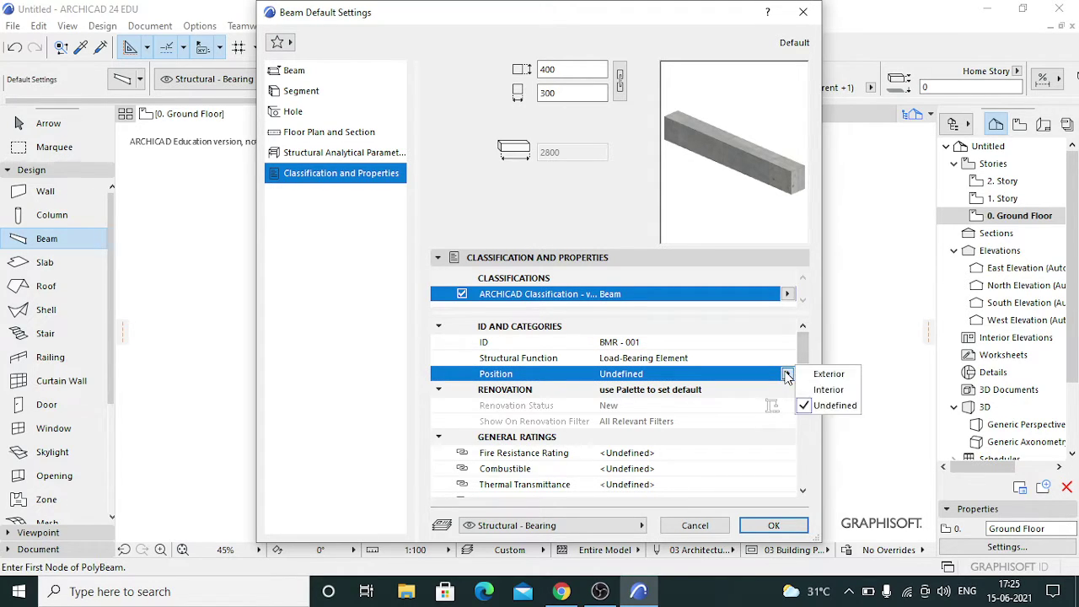
left_click(826, 390)
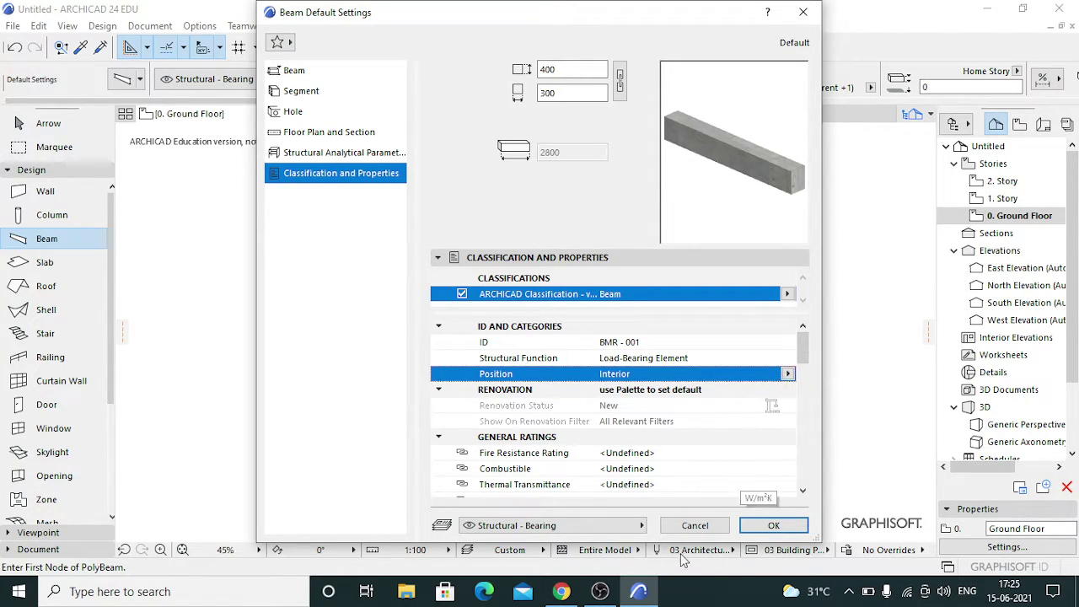
Assign the default beam to the BEAMS layer and accept the beam settings.
left_click(583, 526)
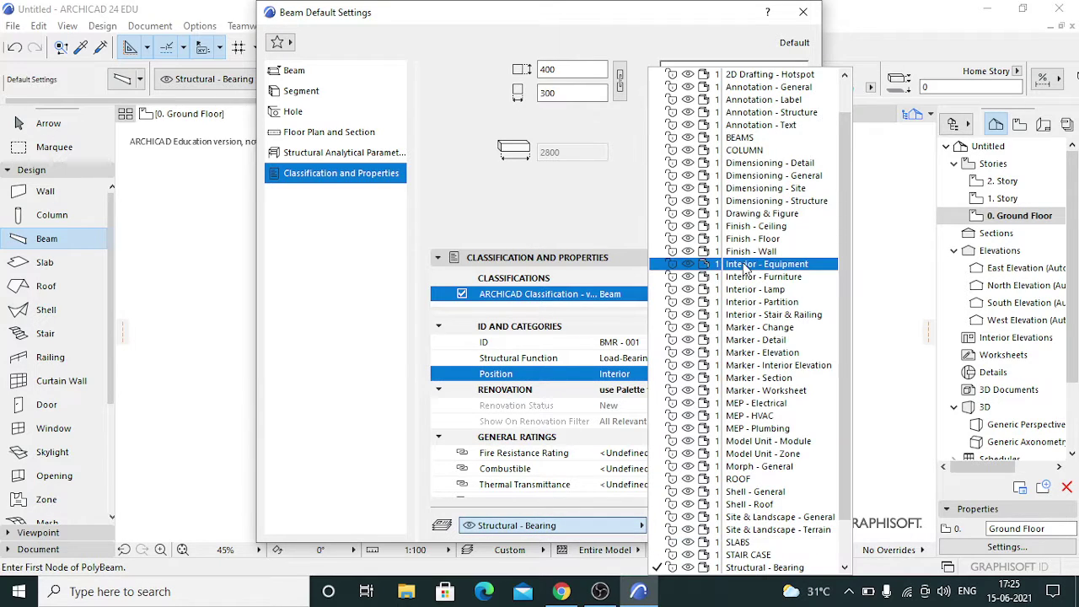
left_click(755, 139)
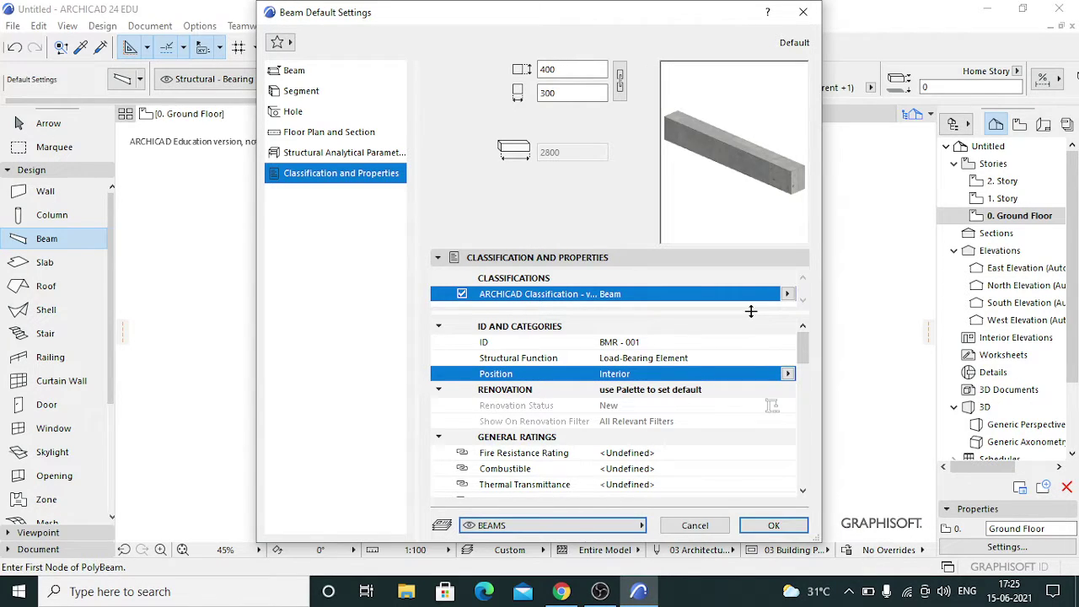
left_click(773, 525)
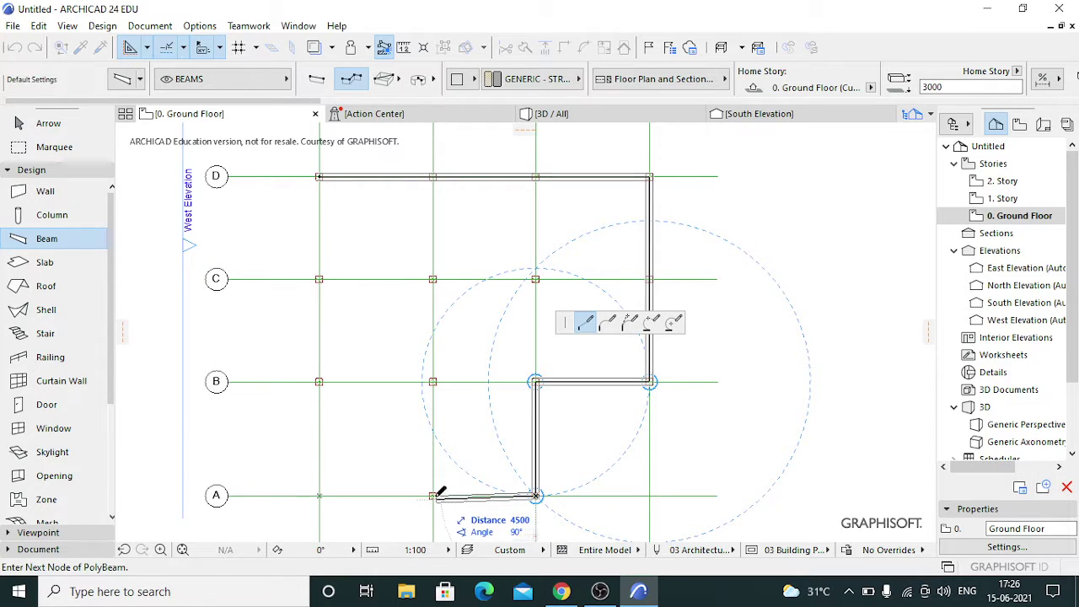
Finish the chained perimeter beam through the second grid line at A and B and the outermost line at B, closing it at D.
left_click(411, 371)
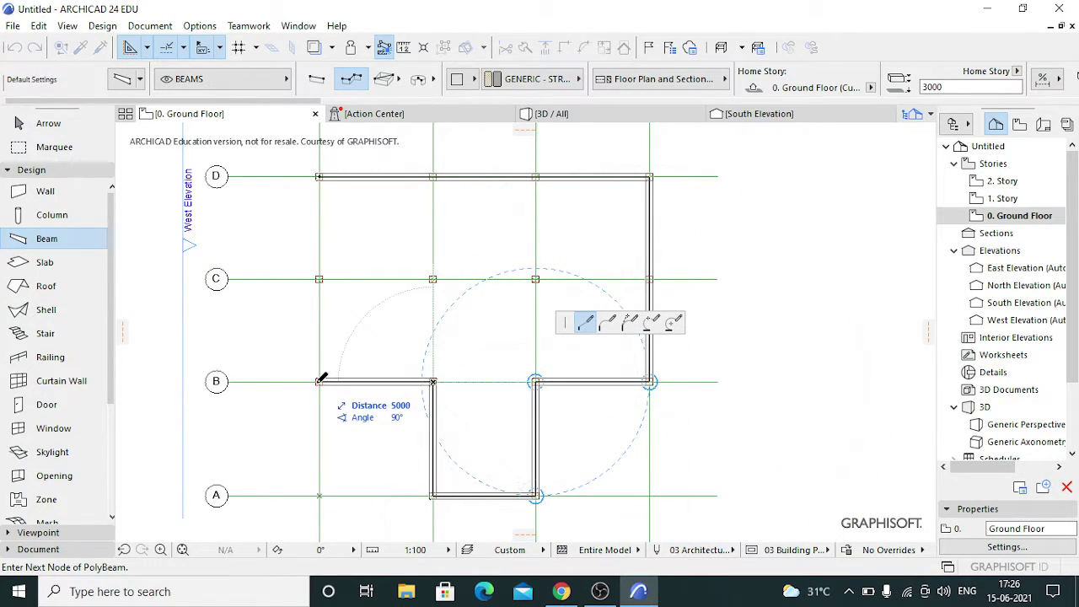
left_click(319, 381)
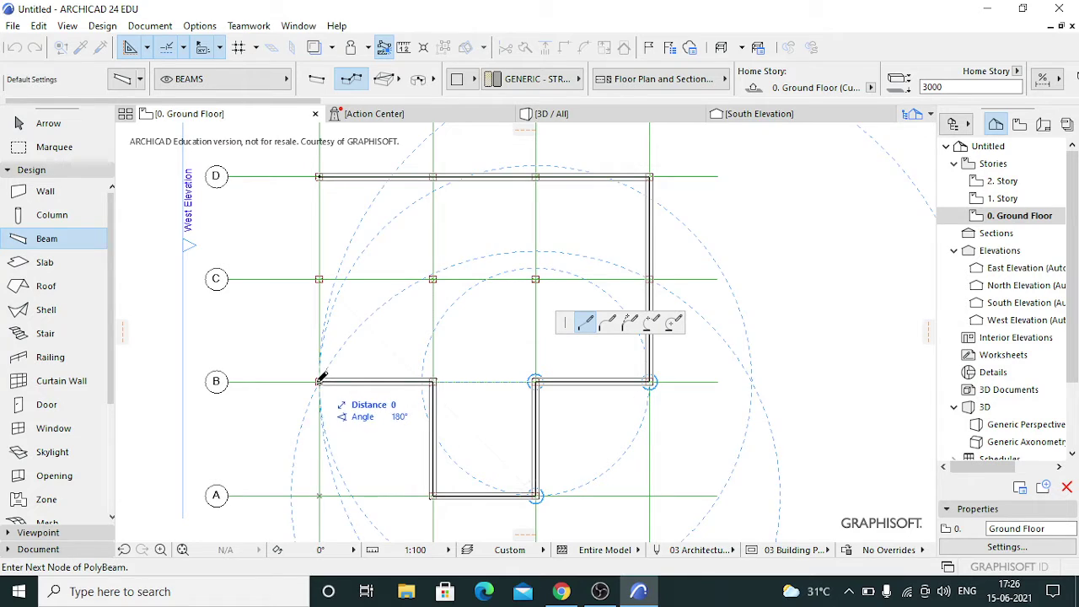
left_click(320, 279)
Draw single beams along the second vertical grid line down to B and along grid B to the third vertical line.
left_click(433, 279)
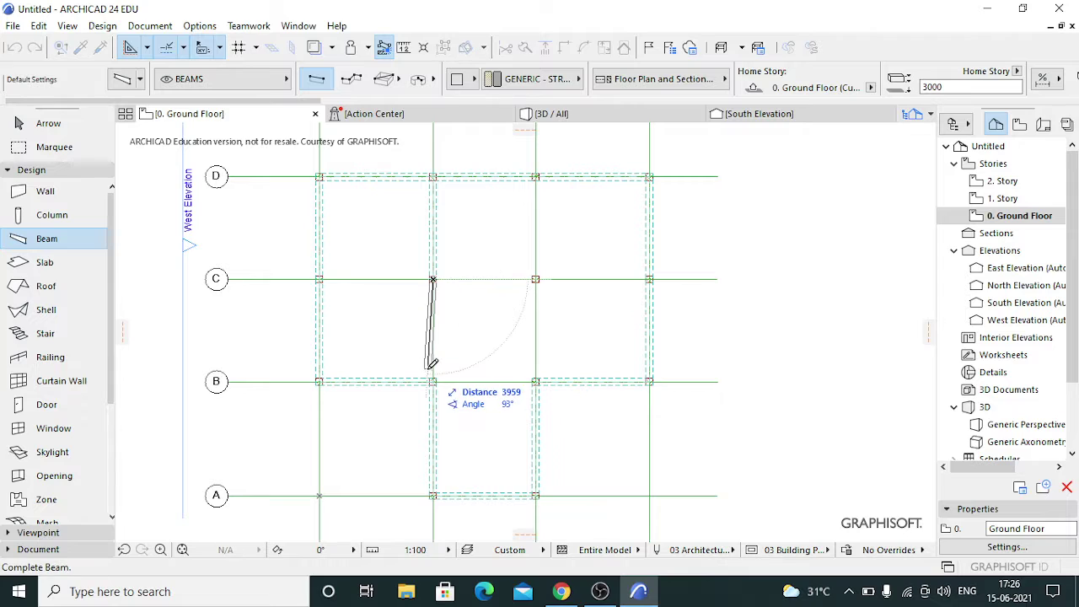
left_click(433, 381)
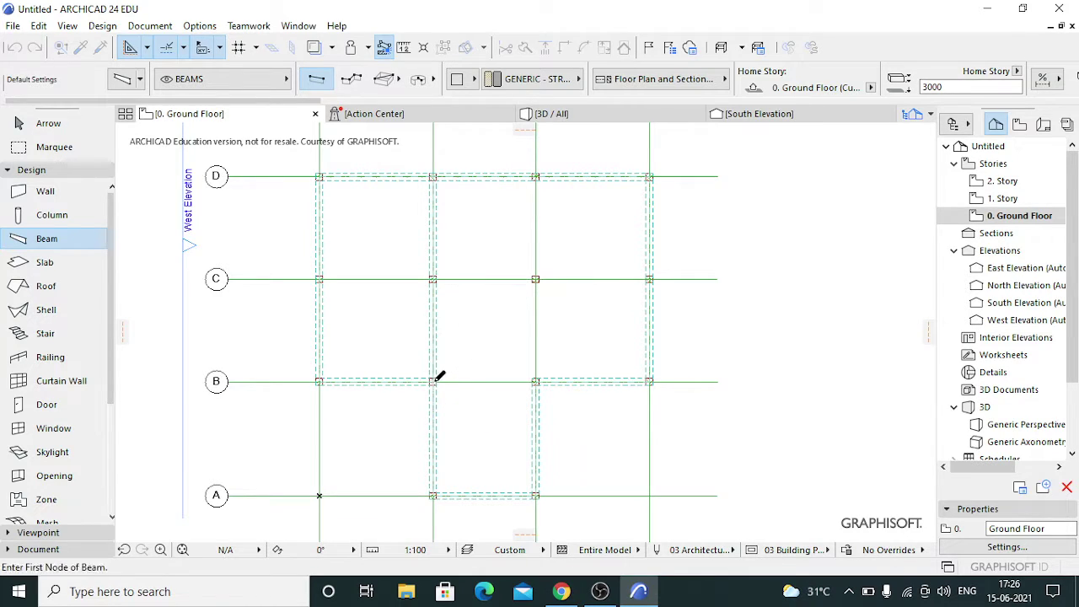
left_click(433, 381)
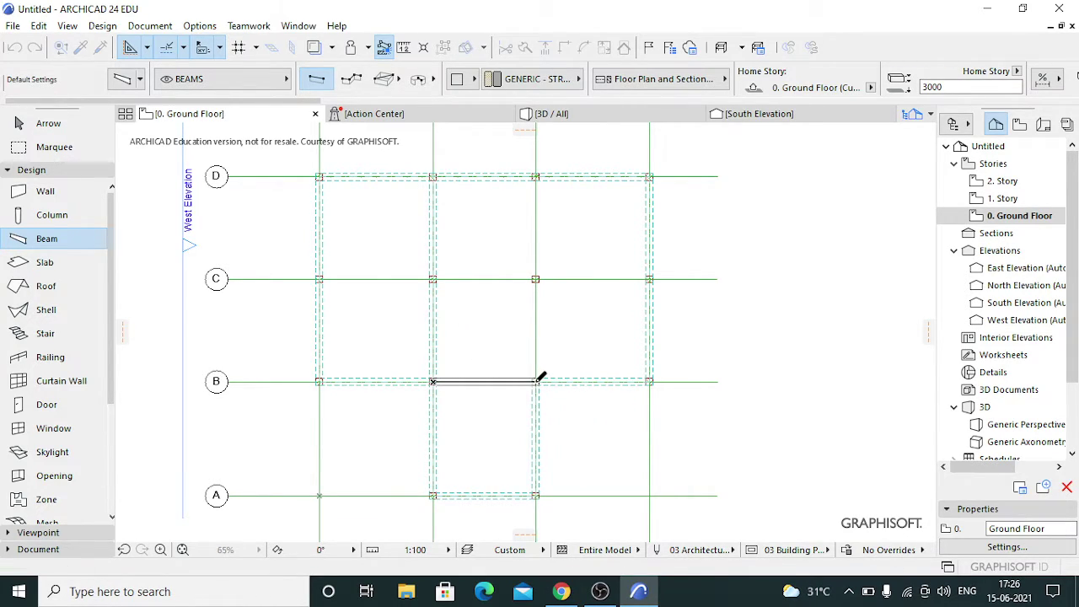
left_click(535, 381)
Add beams along the third vertical grid line between B and D, and along grid C from the third to the fourth line.
left_click(535, 381)
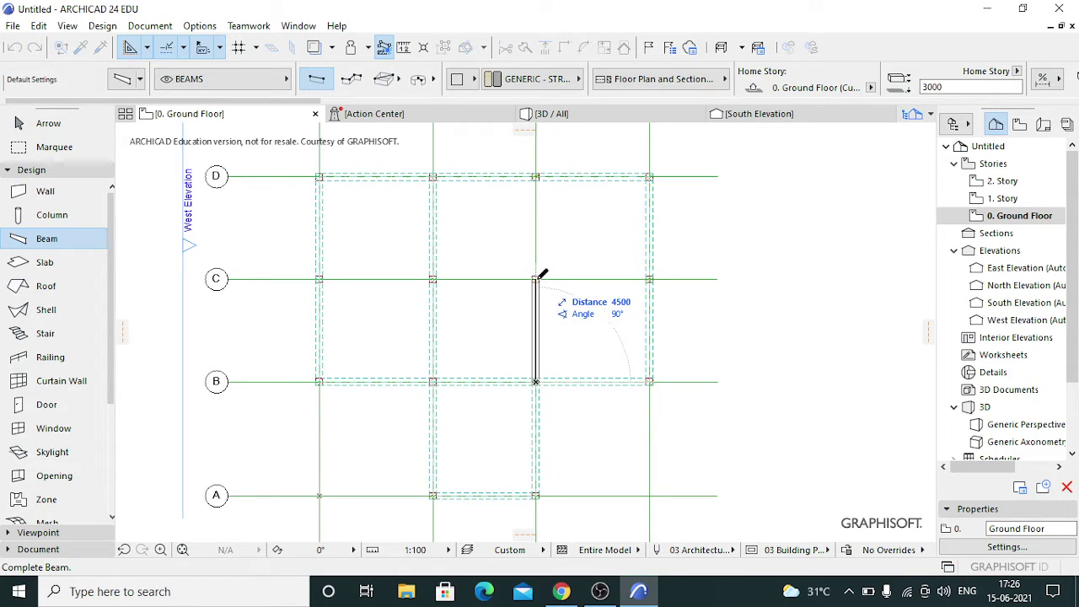
left_click(536, 280)
left_click(537, 280)
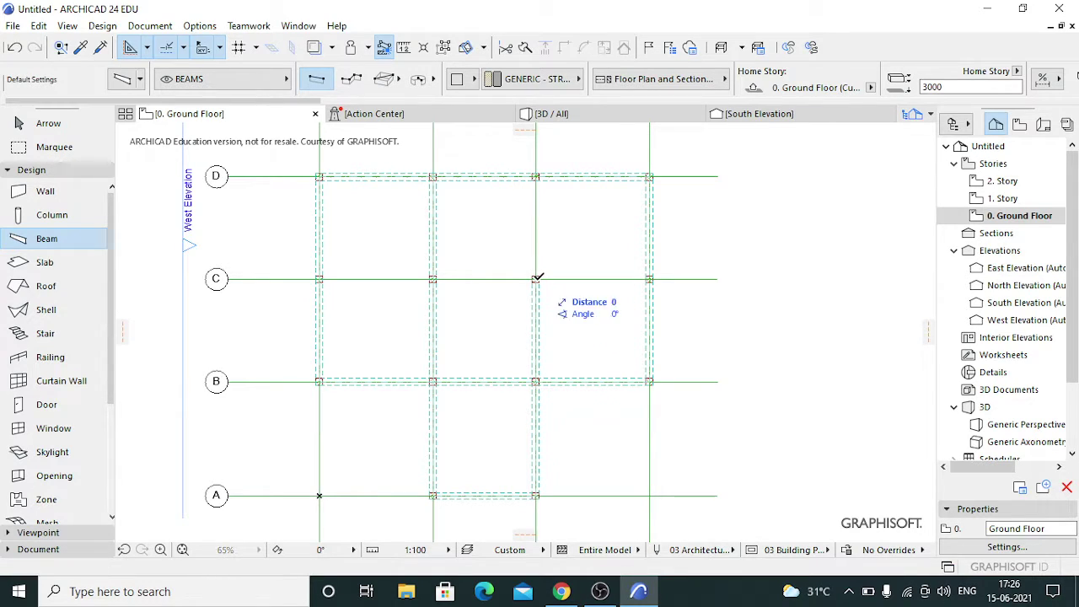
left_click(649, 279)
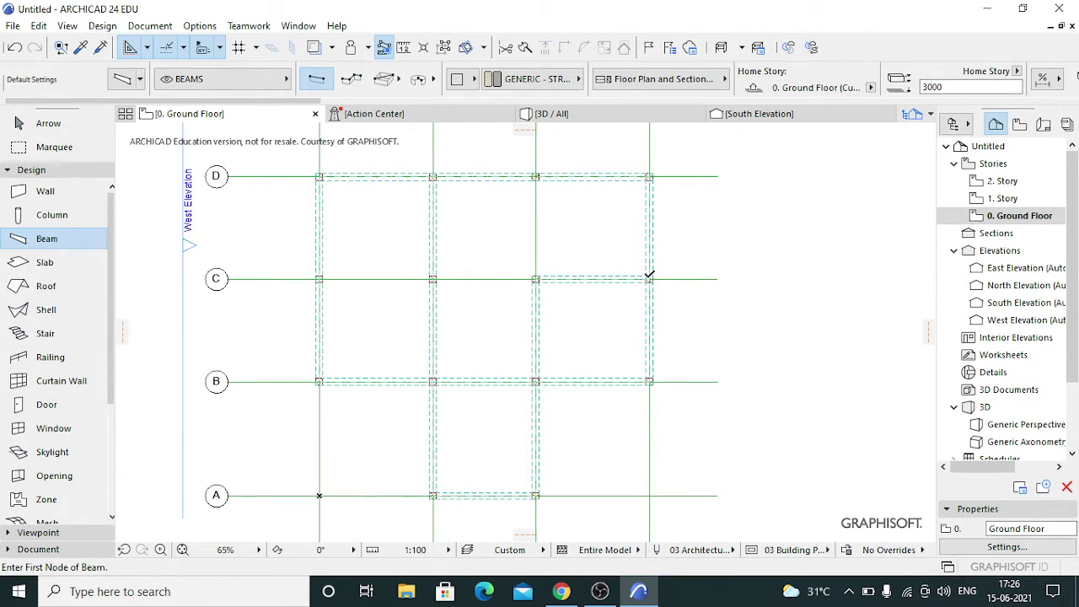
left_click(536, 176)
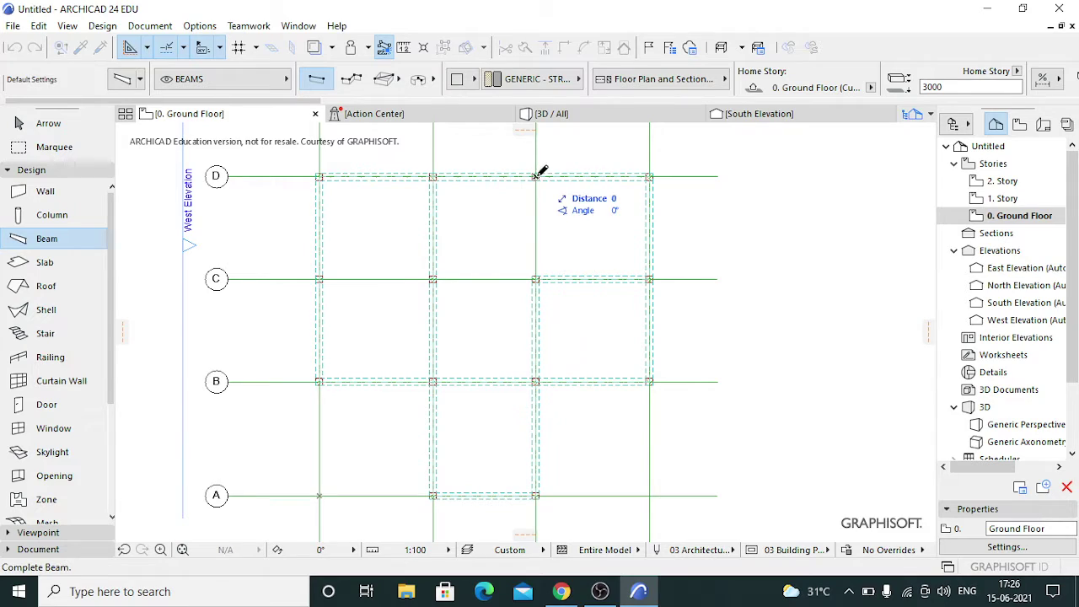
left_click(537, 279)
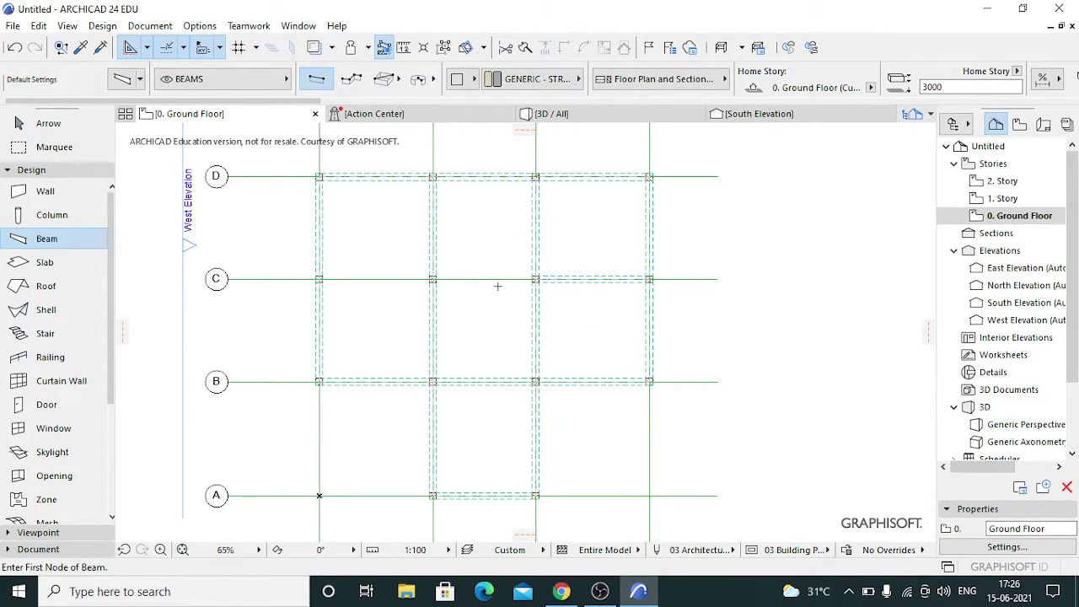
Complete the beams along grid C by connecting the first, second and third columns.
left_click(321, 279)
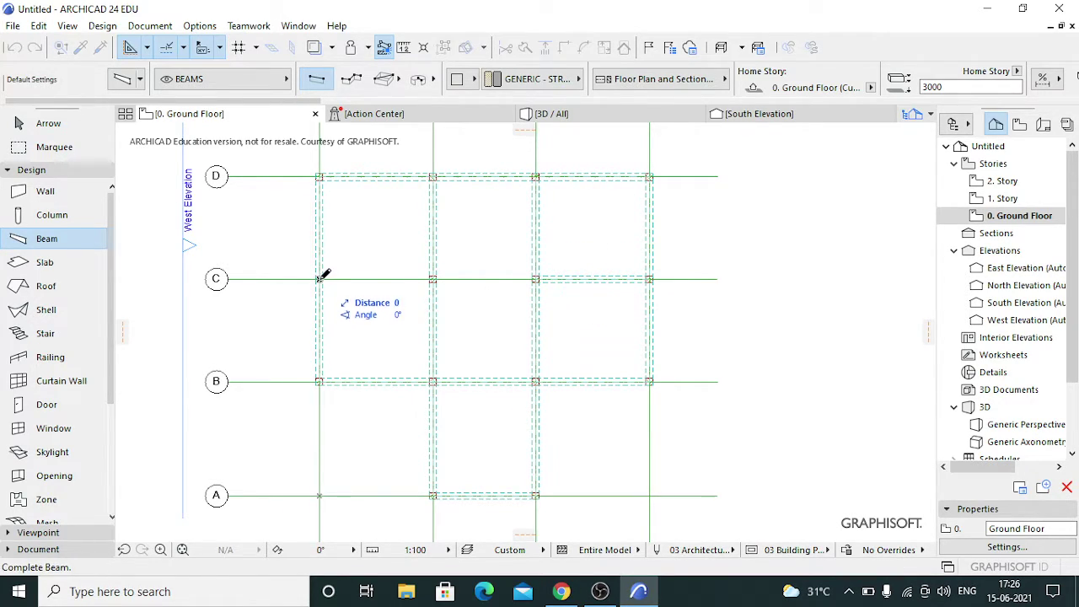
left_click(434, 279)
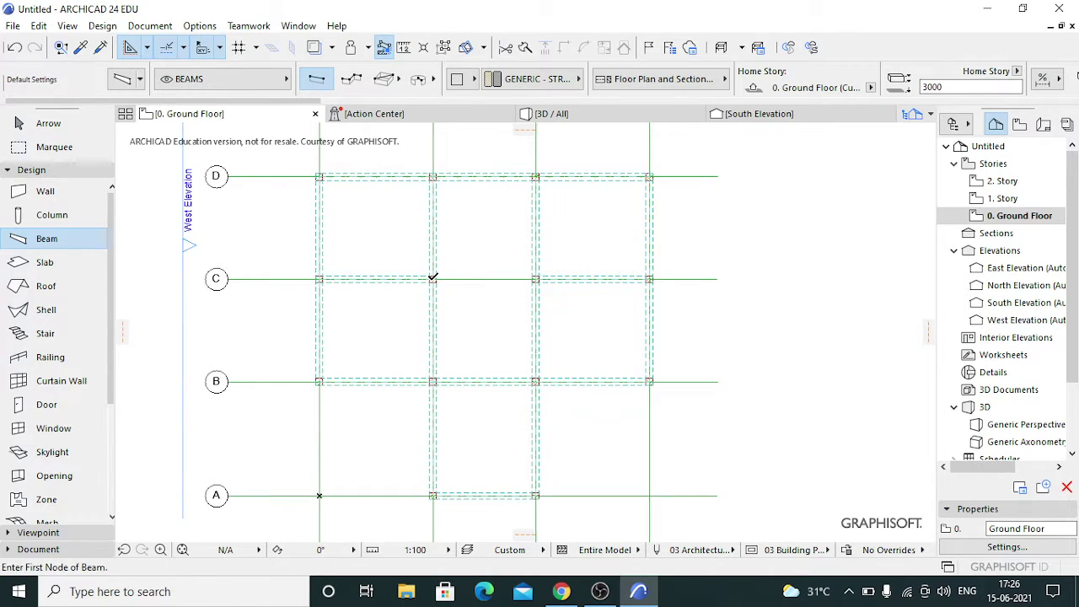
left_click(434, 279)
left_click(536, 279)
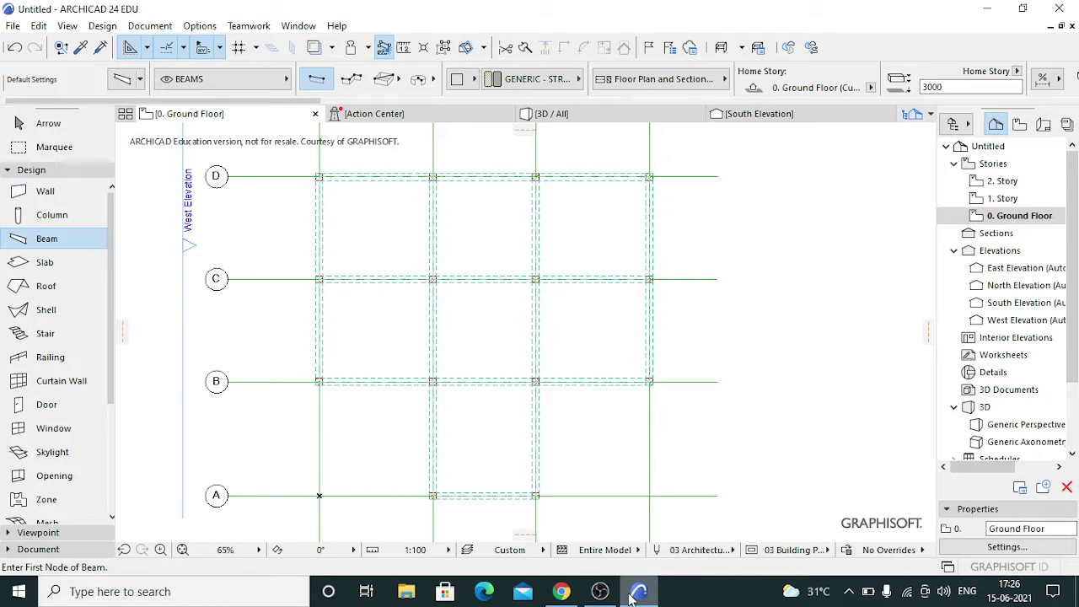
left_click(599, 591)
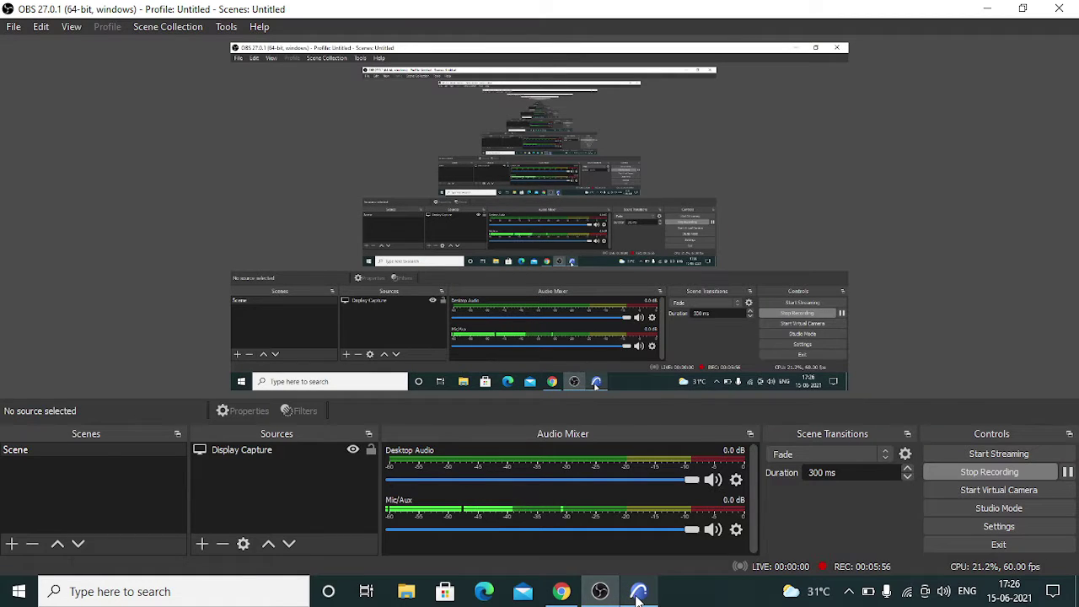
left_click(637, 592)
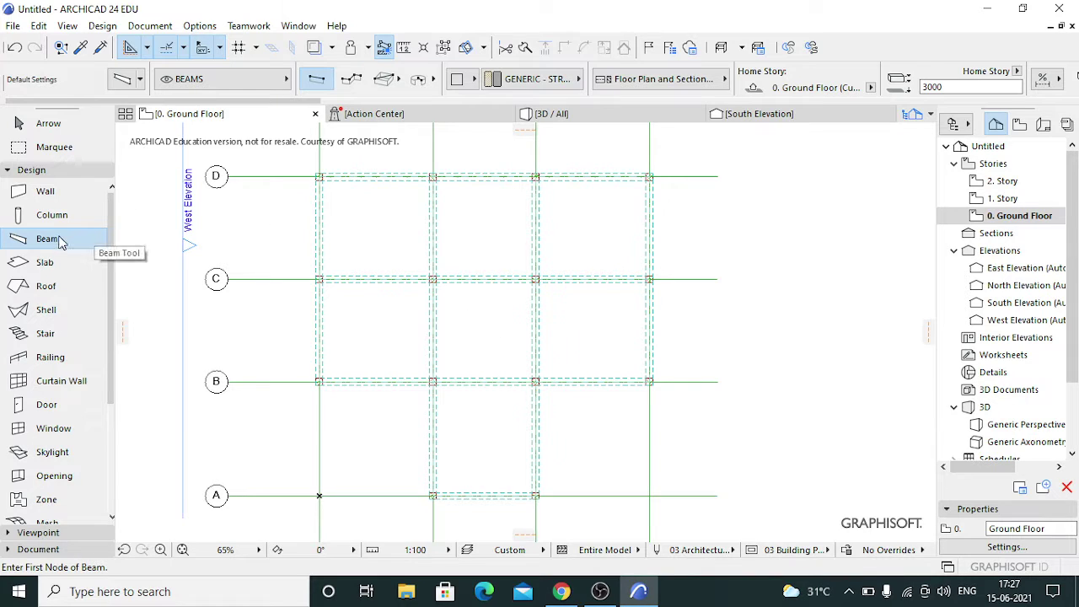
Open the Wall tool's default settings and override the first two wall surfaces with Stucco - Yellow Rough.
left_click(47, 192)
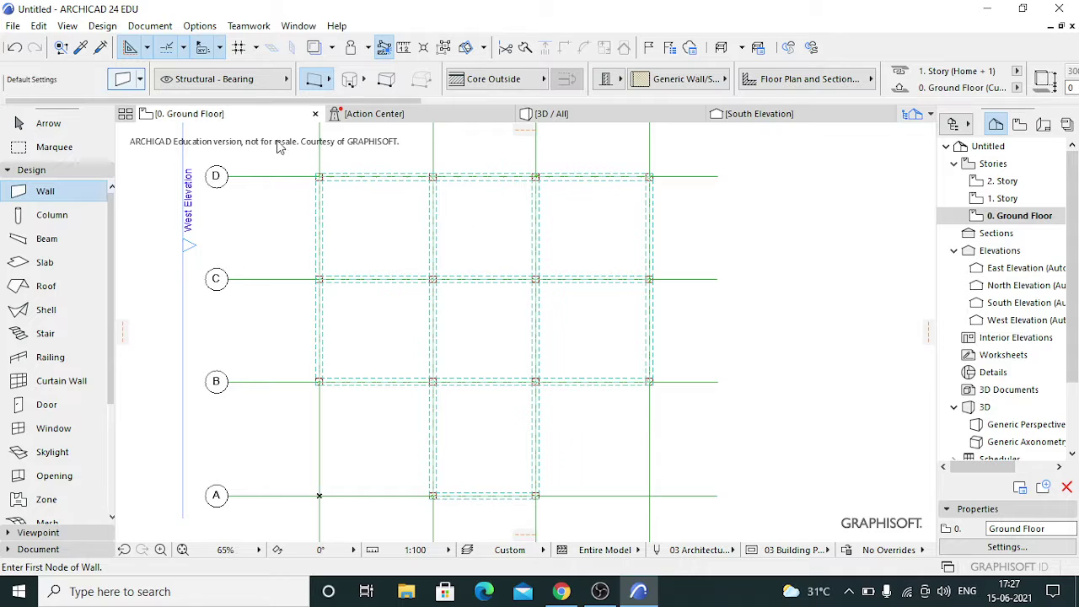
key("ctrl+t")
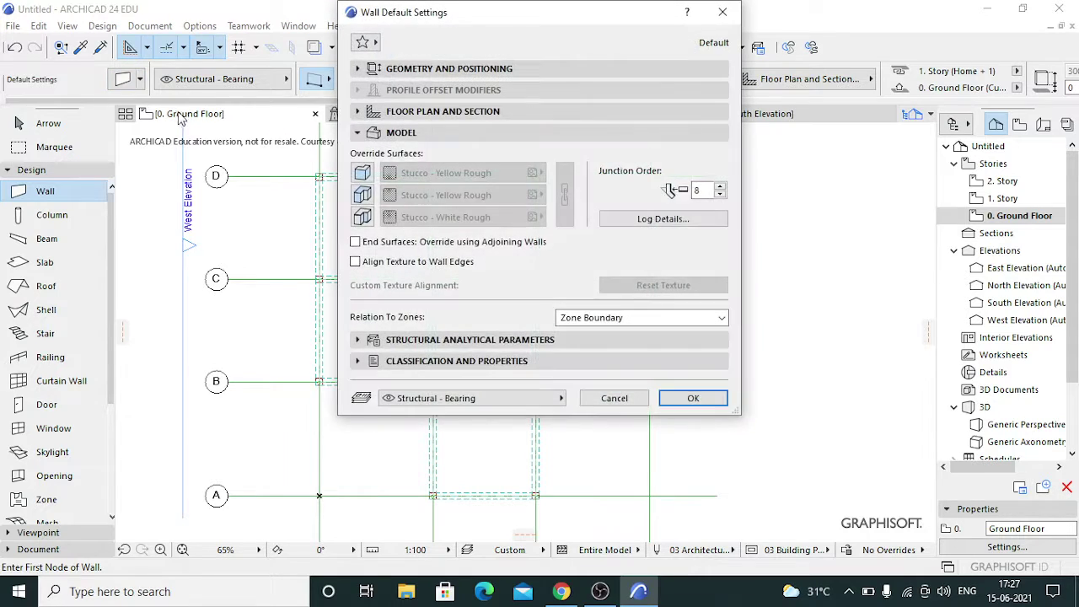
left_click(362, 173)
left_click(364, 195)
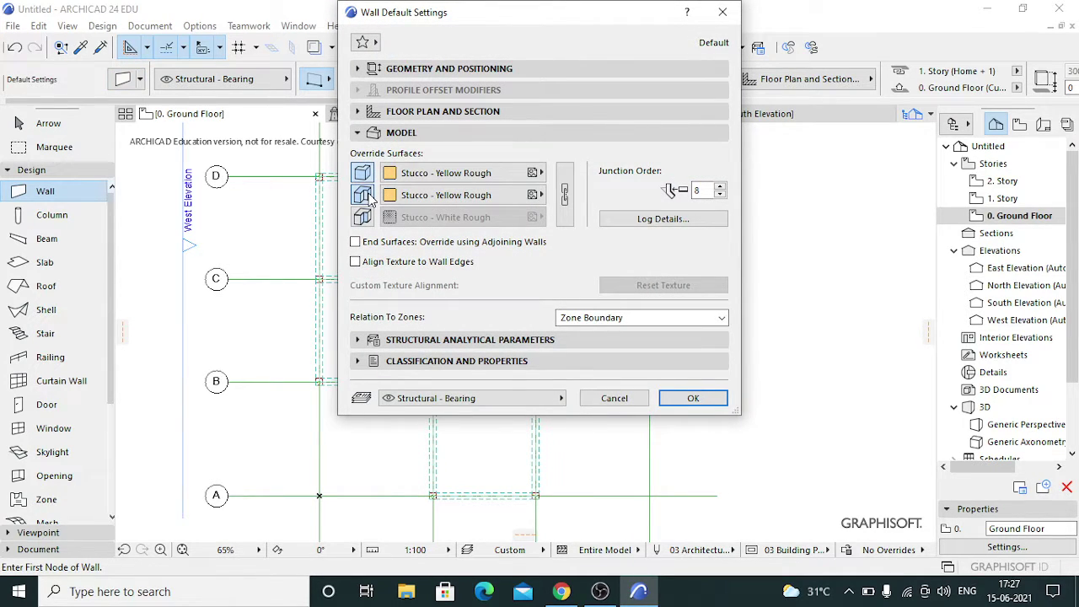
Link the default wall's top to 1. Story (Home + 1) in its geometry and positioning settings.
left_click(429, 69)
left_click(465, 143)
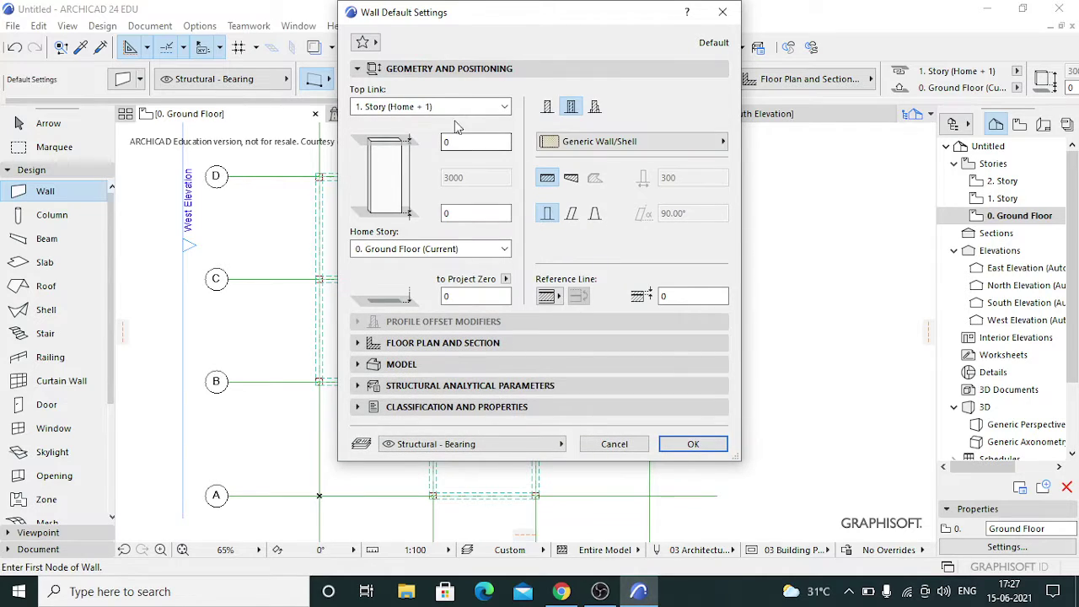
left_click(473, 108)
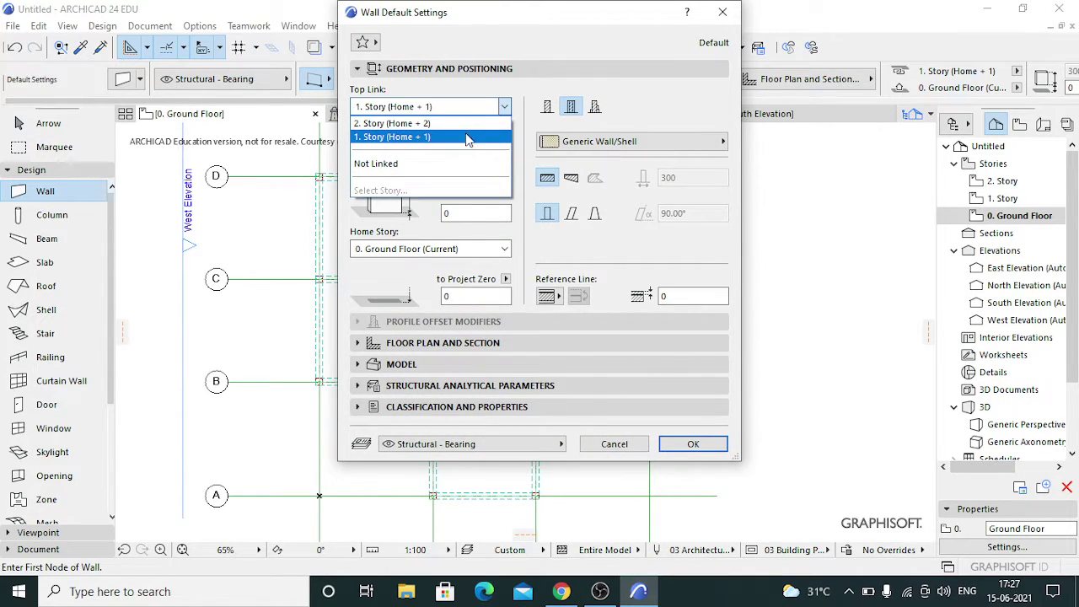
left_click(465, 137)
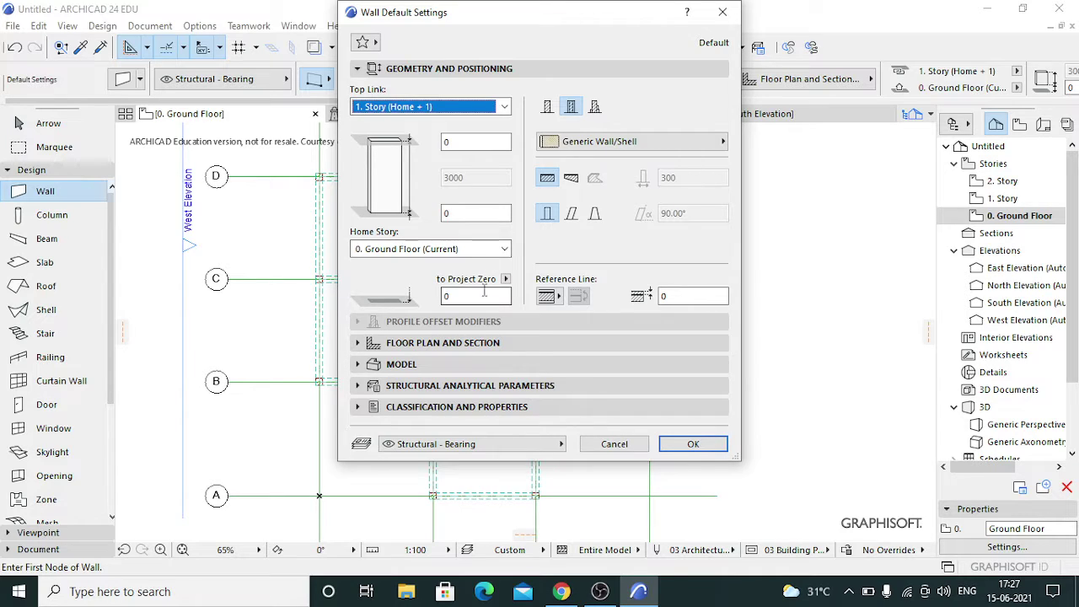
Give the default wall a 300-thick basic Brick structure with a Center reference line, assign the WALLS layer, and accept the settings.
left_click(548, 107)
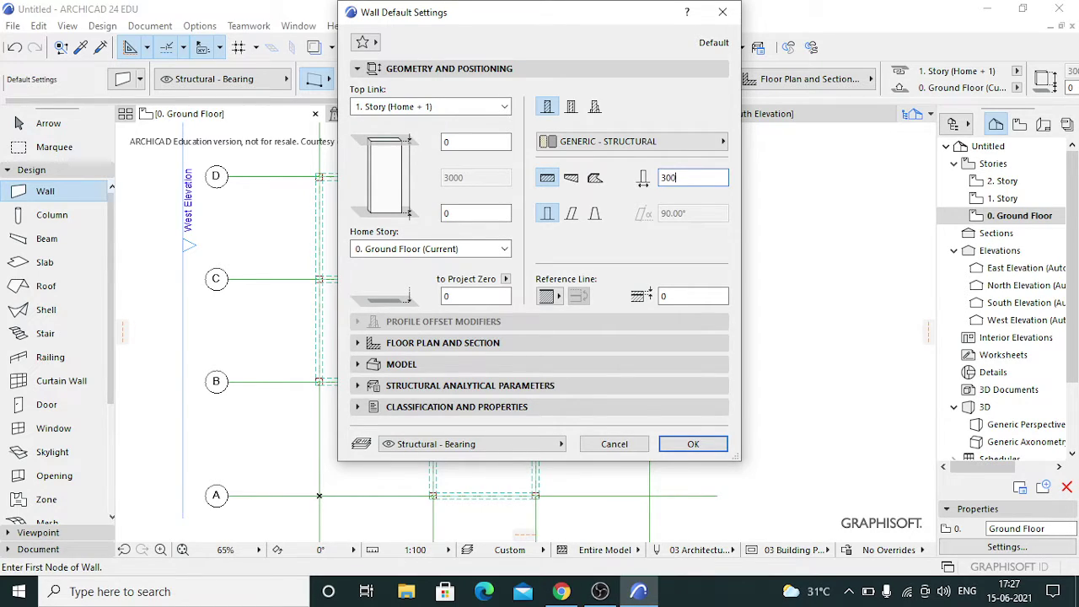
left_click(549, 296)
left_click(597, 325)
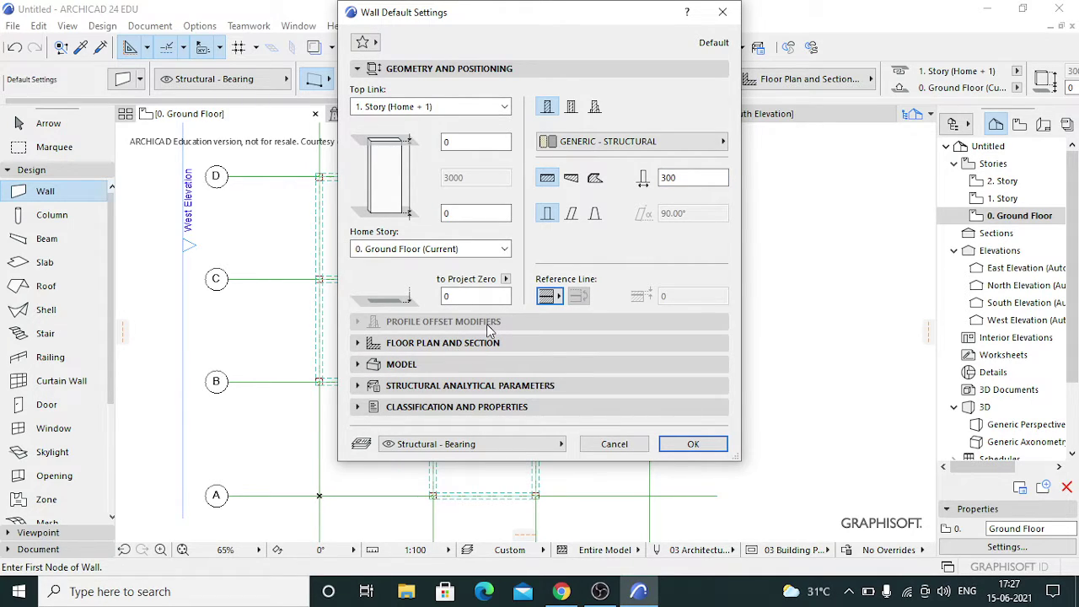
key("Return")
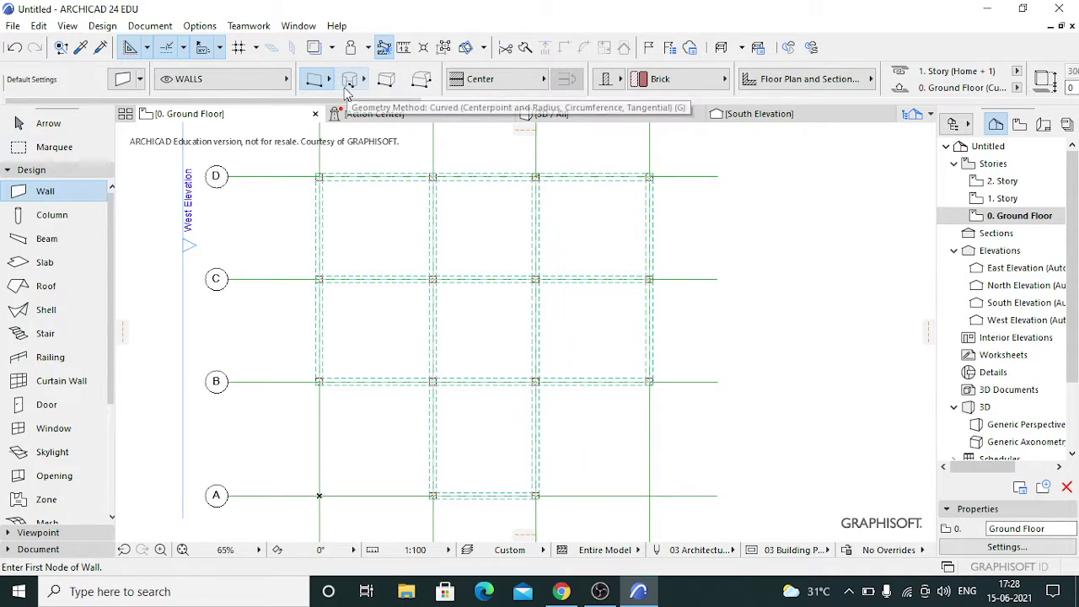
Set the Wall tool to the chained geometry method.
left_click(317, 82)
left_click(352, 72)
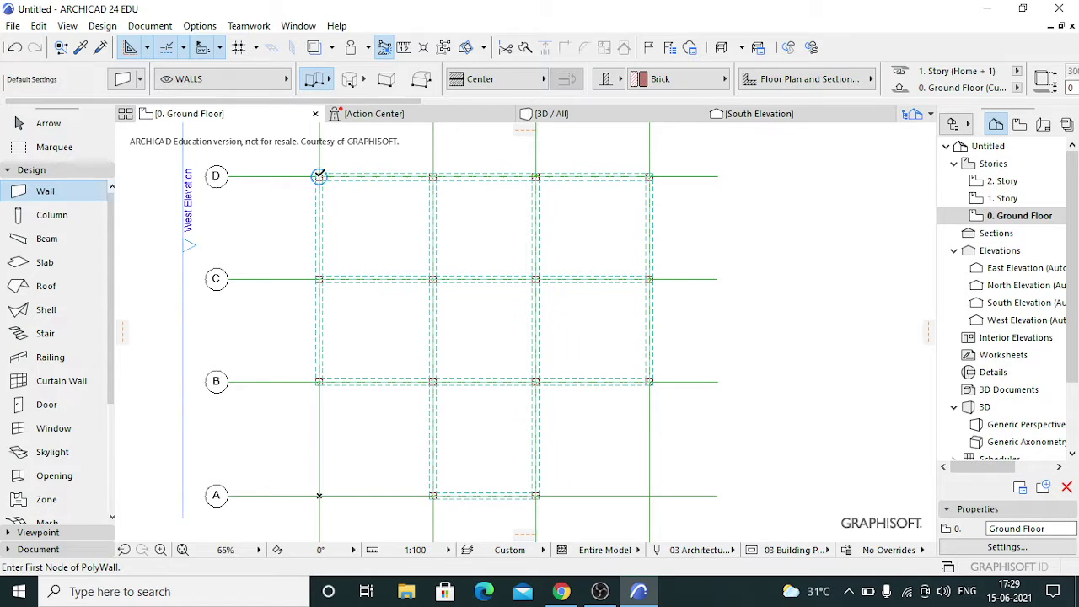
left_click(319, 176)
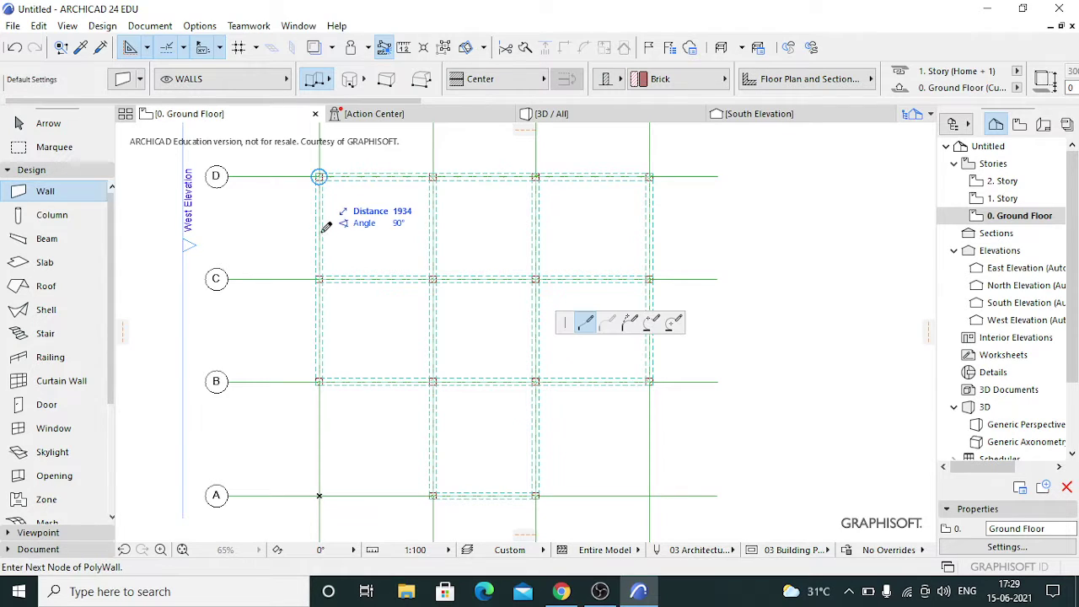
right_click(322, 373)
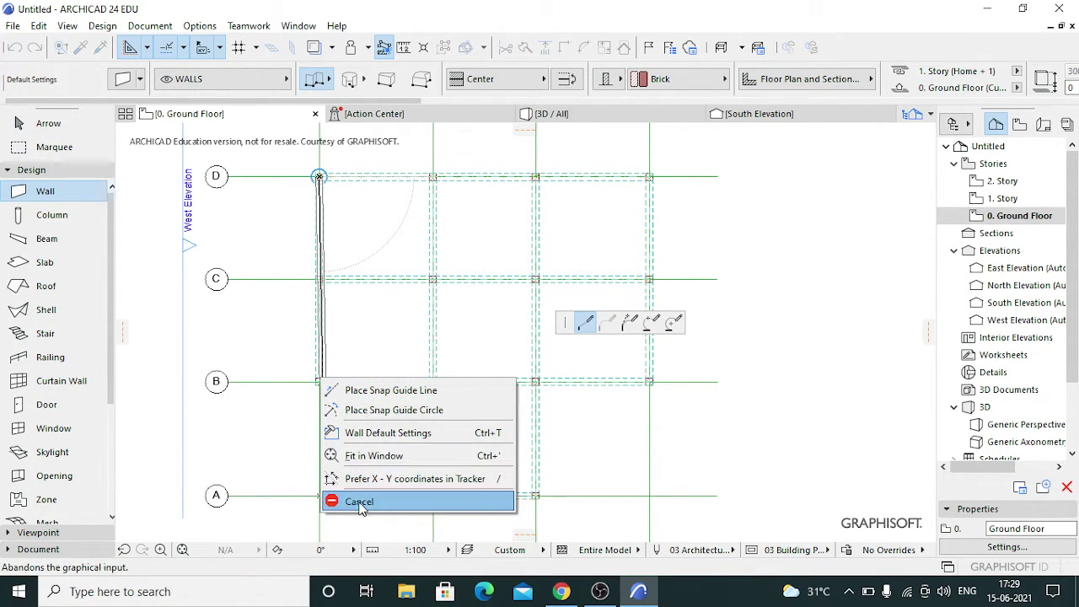
left_click(357, 499)
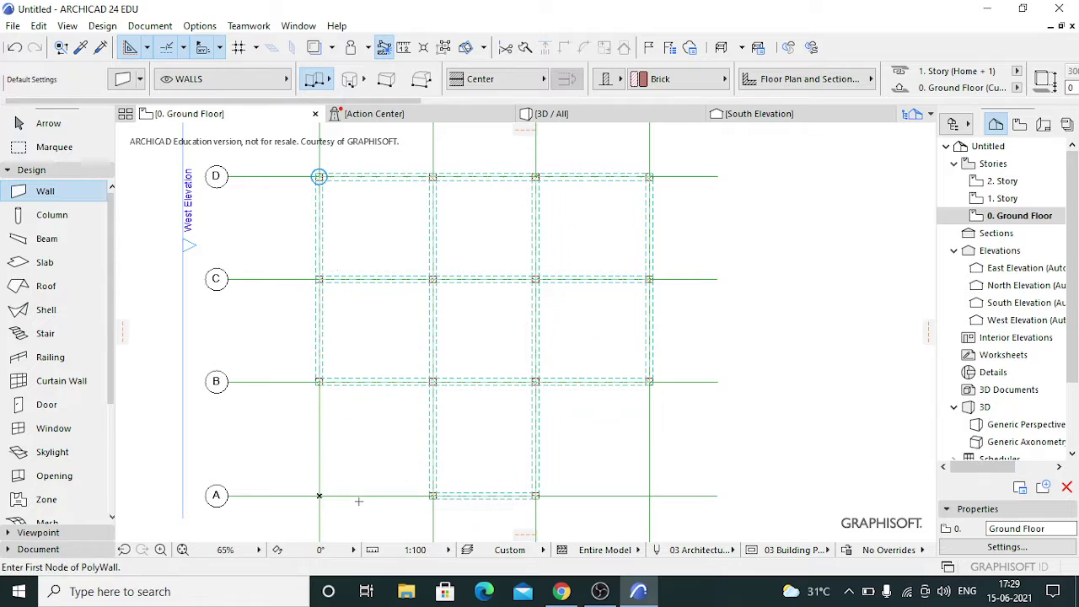
Draw chained brick walls around the T-shaped building perimeter, from column to column, starting and closing at grid intersection A-2.
left_click(434, 494)
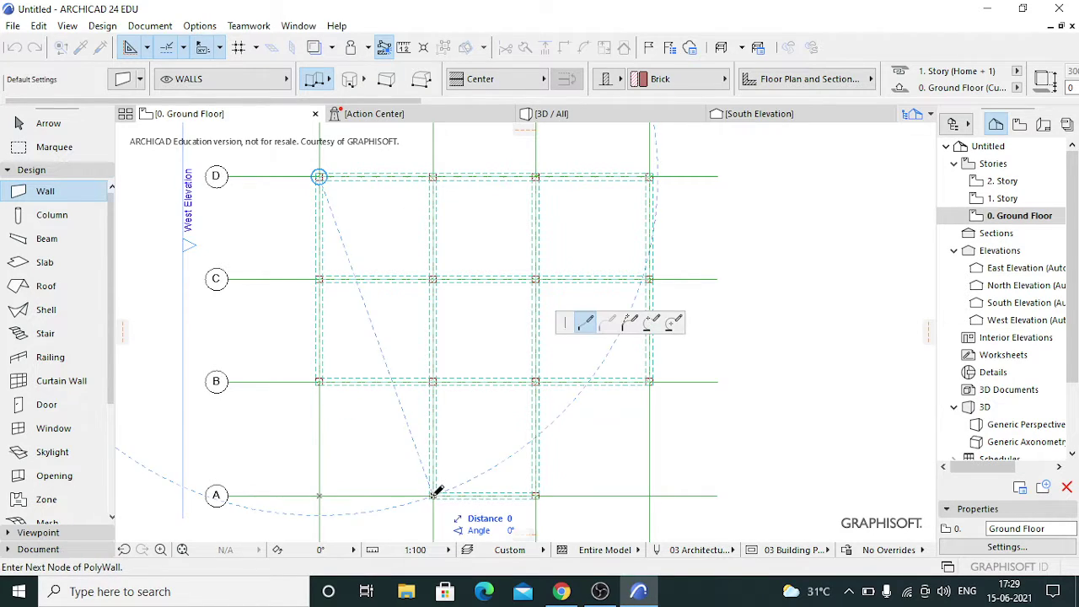
left_click(433, 381)
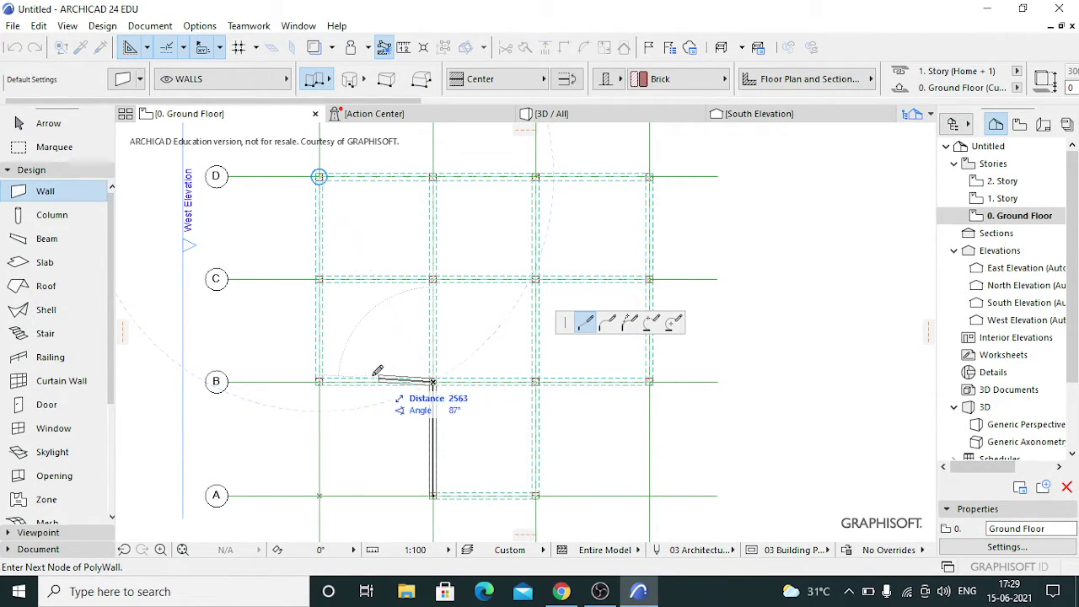
left_click(320, 382)
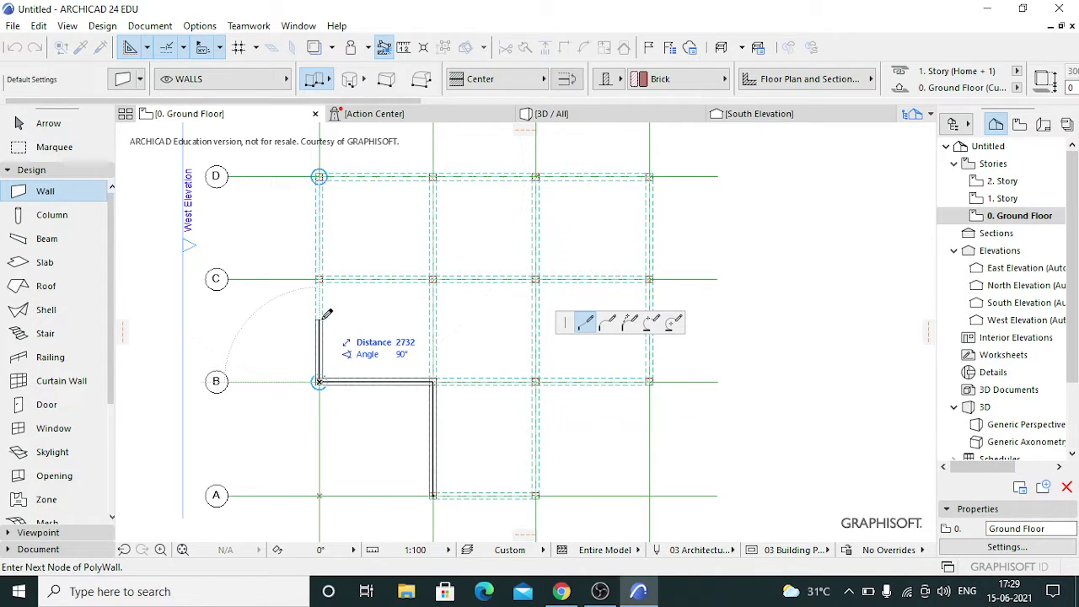
left_click(319, 176)
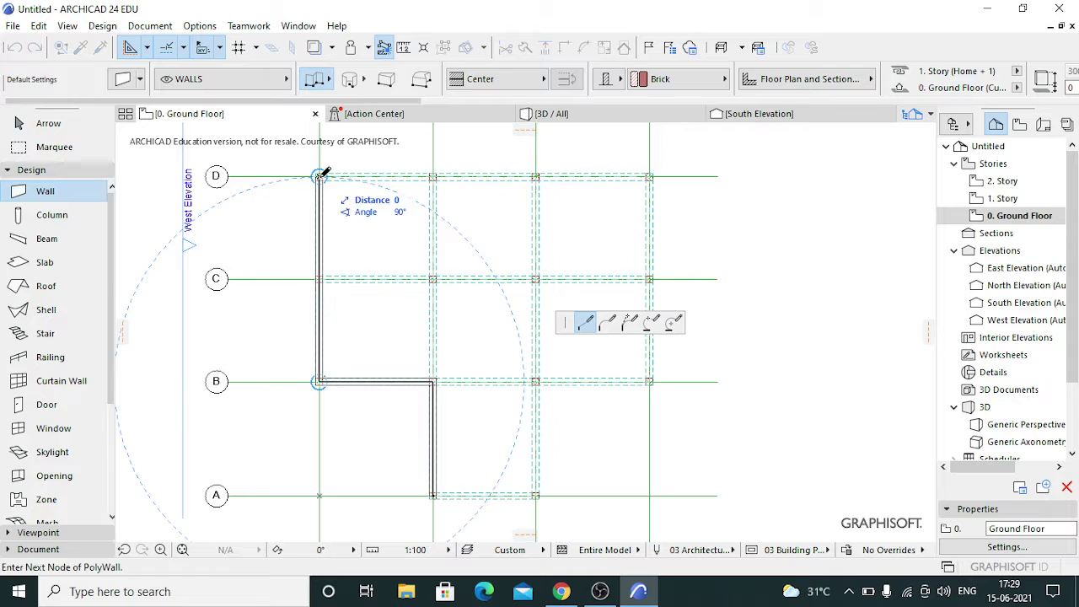
left_click(650, 177)
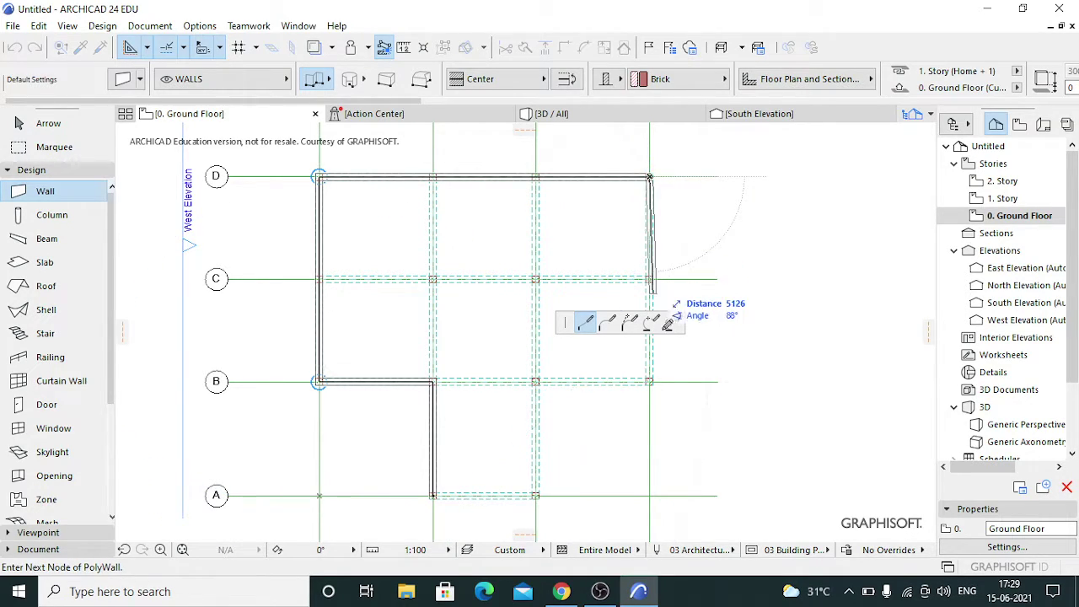
left_click(650, 381)
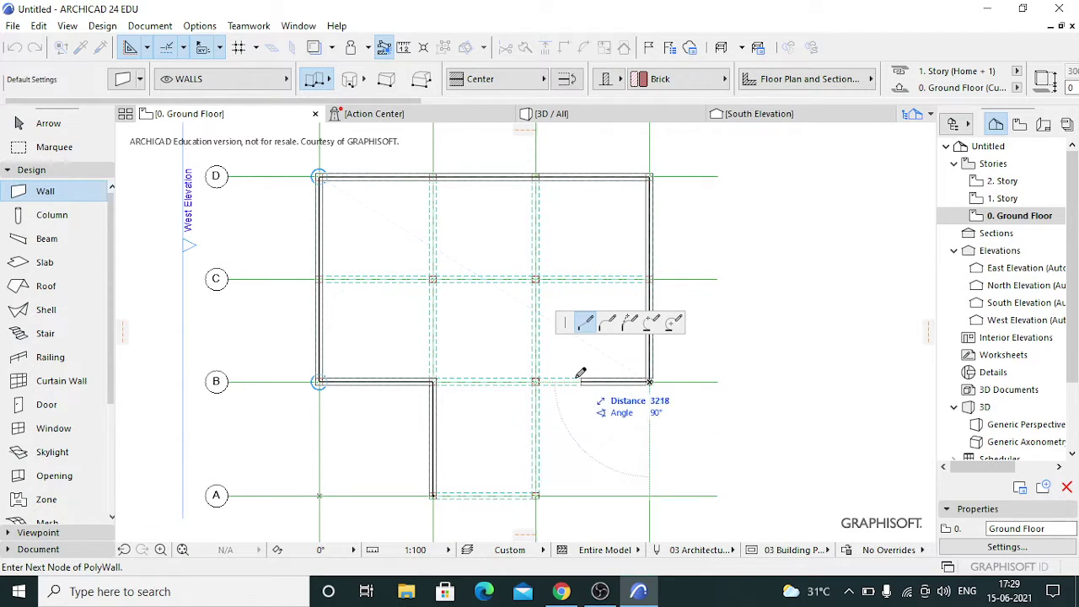
left_click(537, 381)
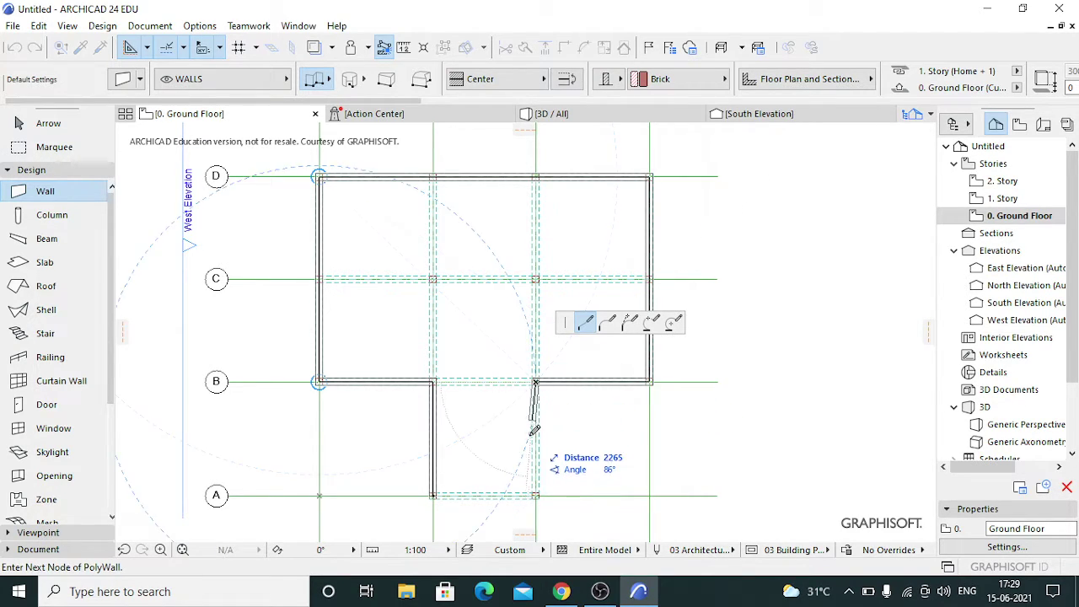
left_click(536, 495)
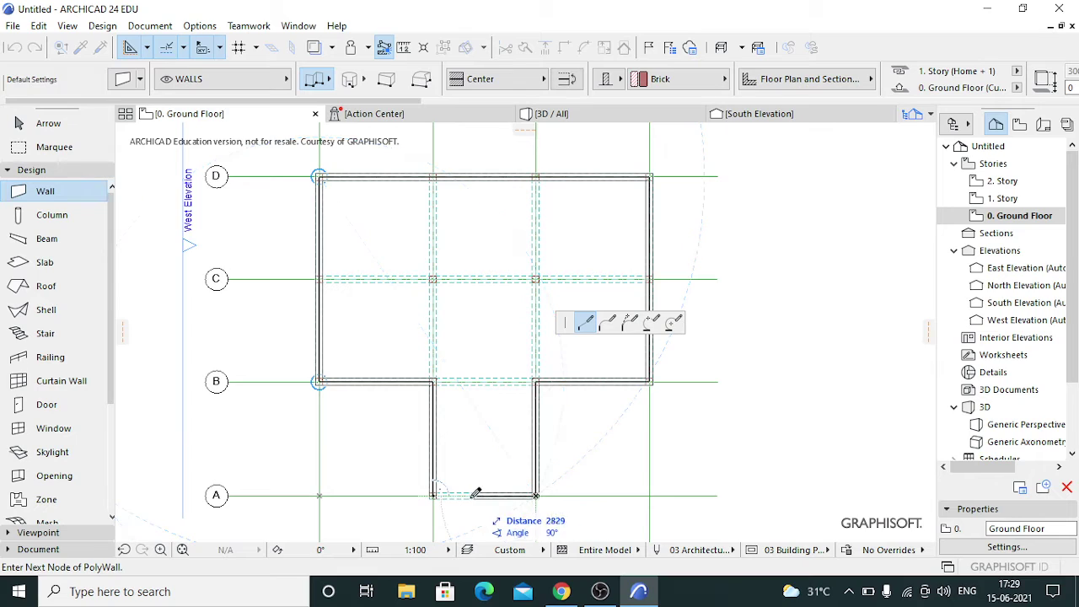
left_click(435, 492)
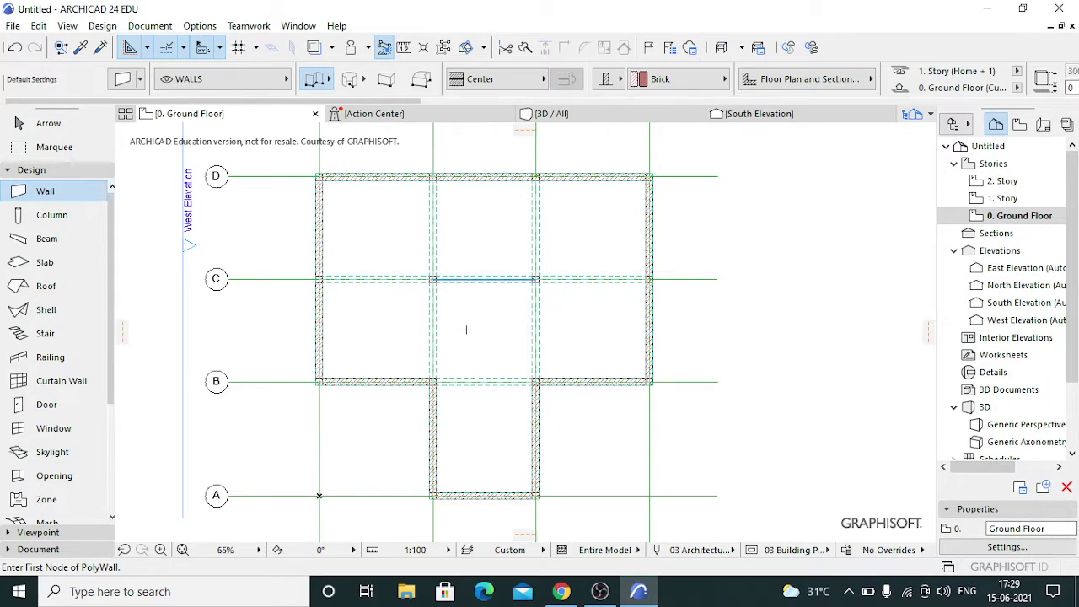
Set the Slab tool defaults to a 150-thick basic Concrete - Structural slab on the SLABS layer and accept them.
left_click(58, 268)
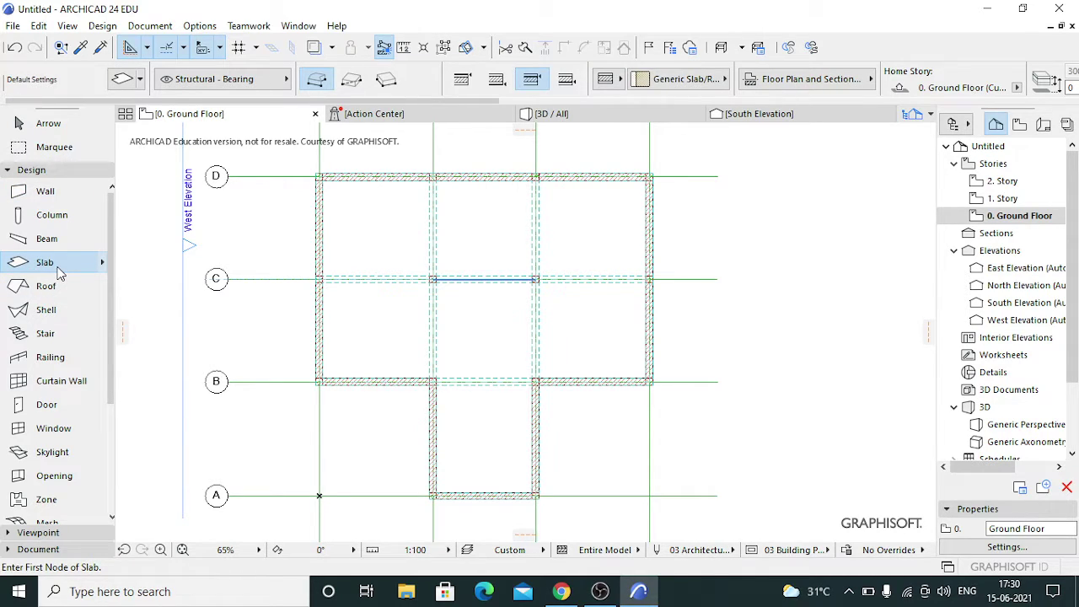
left_click(122, 79)
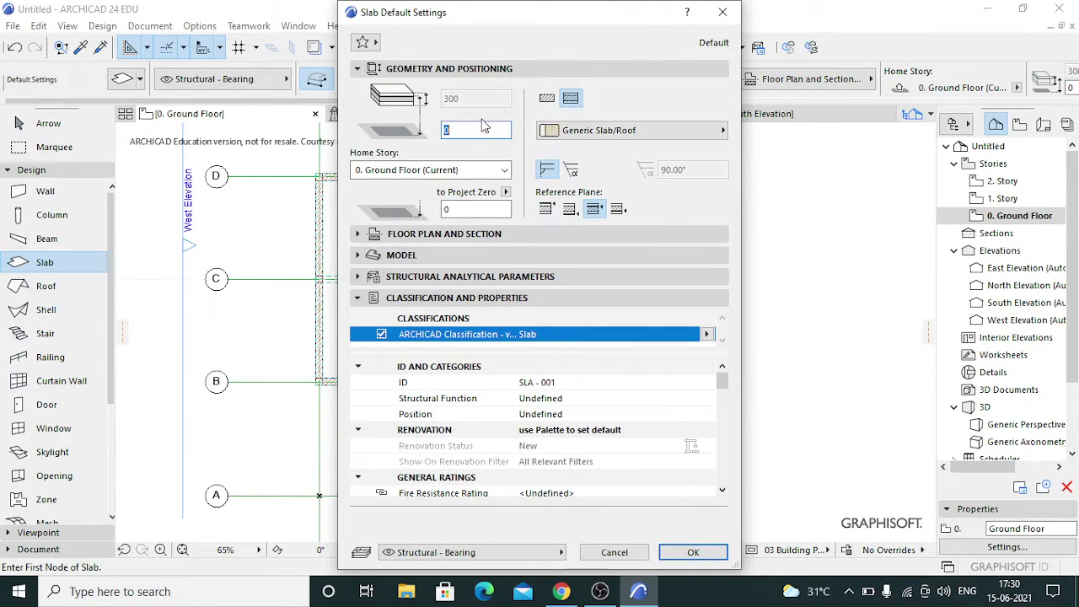
left_click(546, 100)
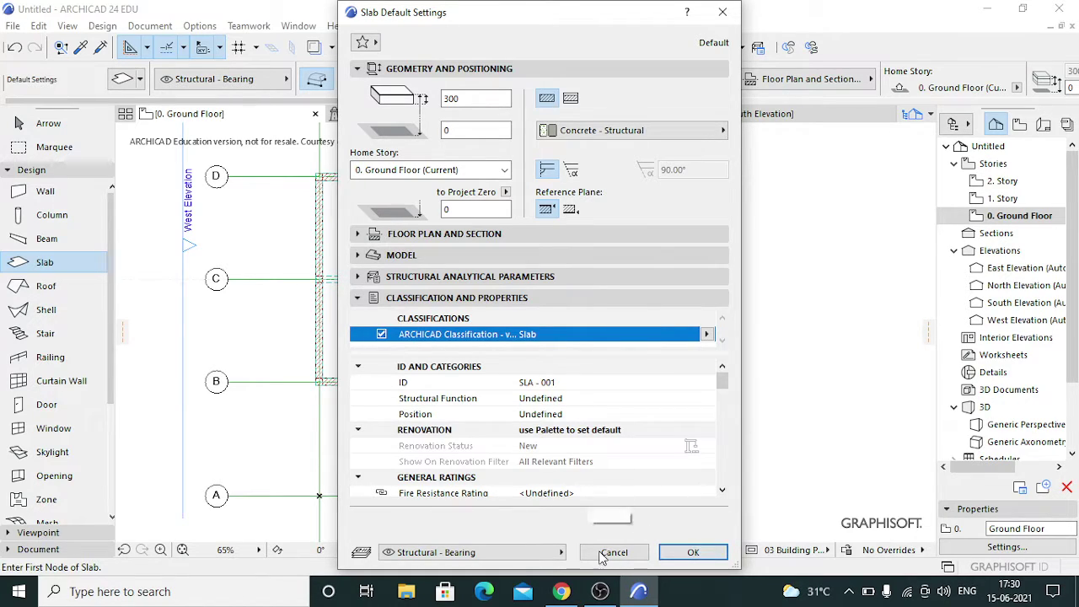
left_click(692, 550)
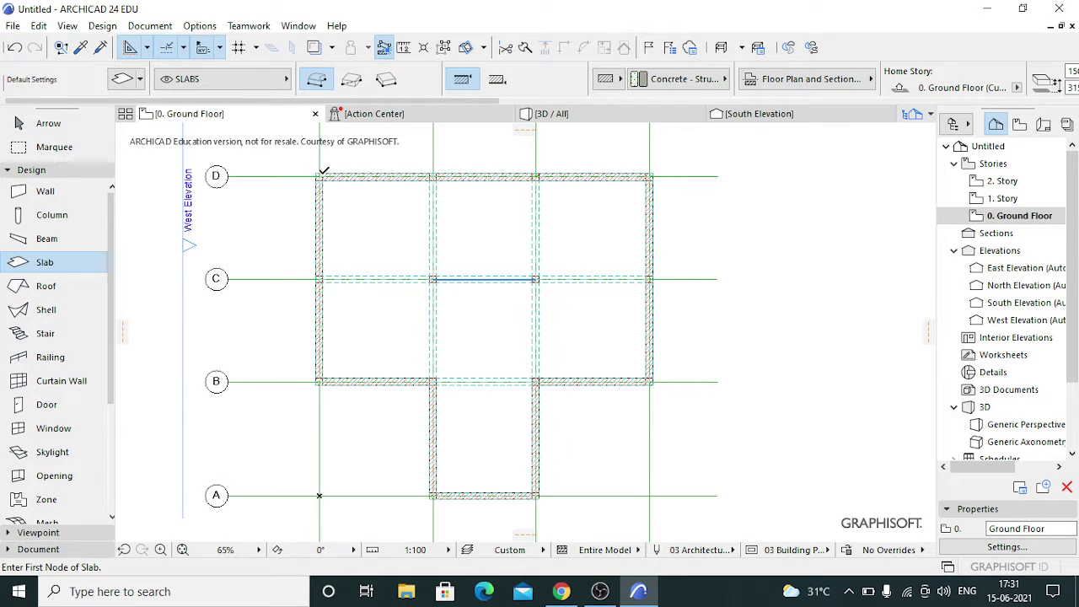
Draw a slab over the bay between grid lines C-D and 1-2, following the outer wall and column corners.
scroll(322, 172, "up", 5)
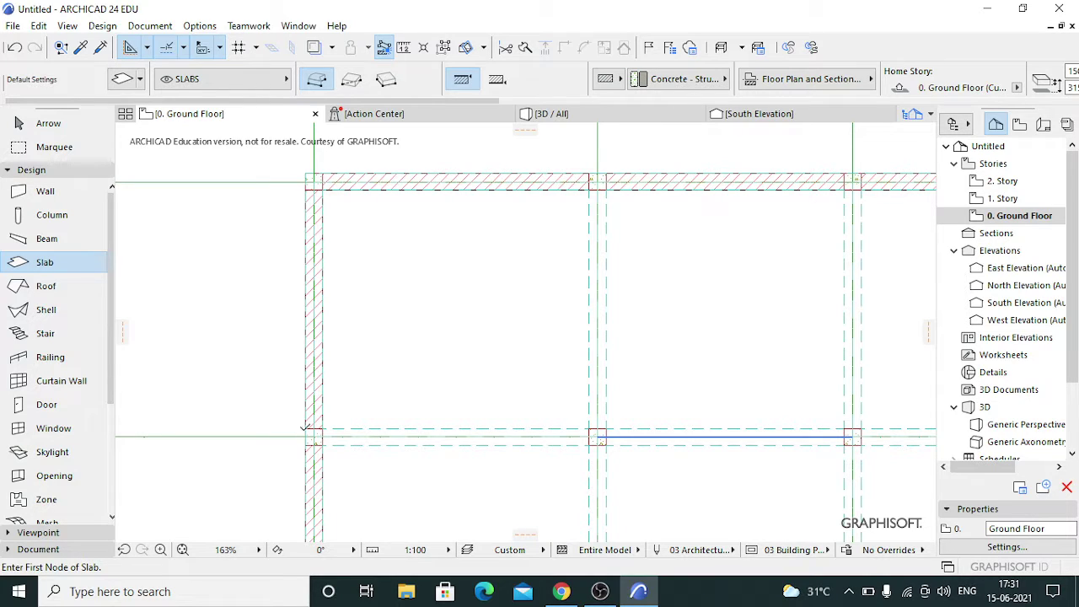
left_click(305, 428)
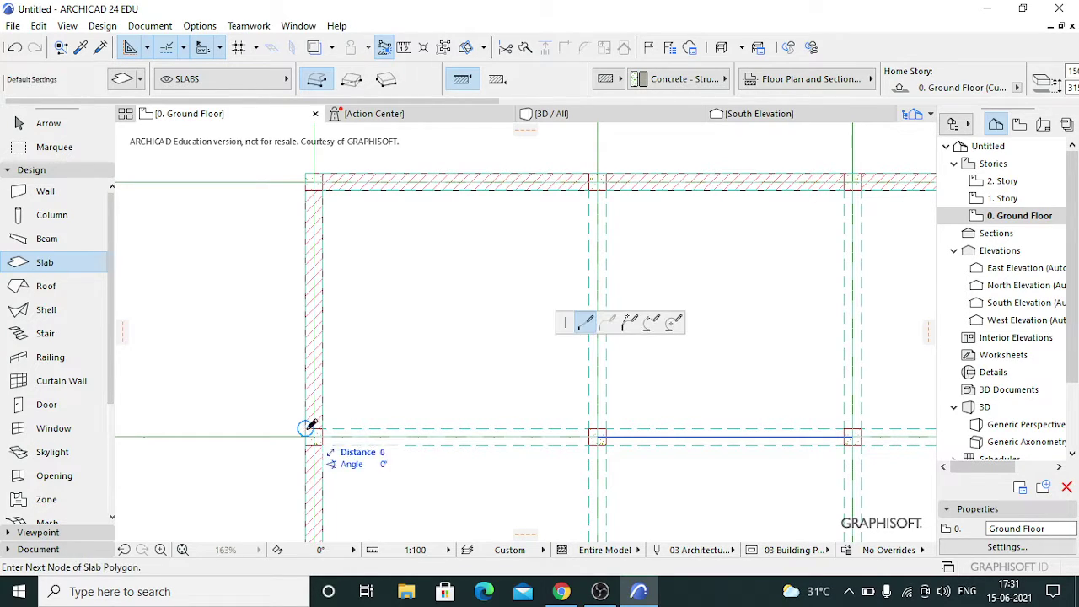
left_click(589, 429)
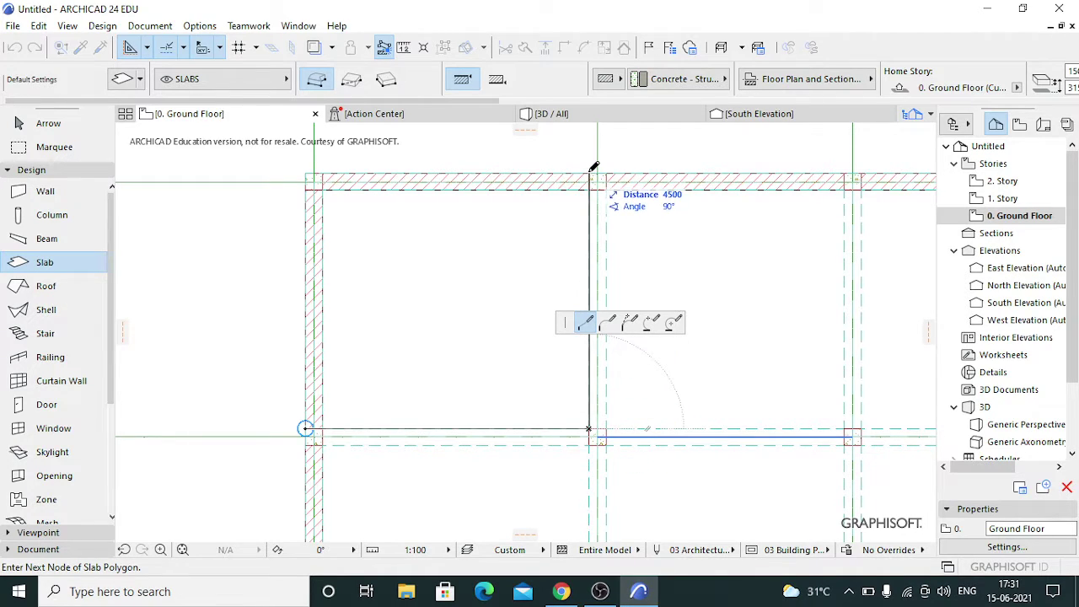
key("BackSpace")
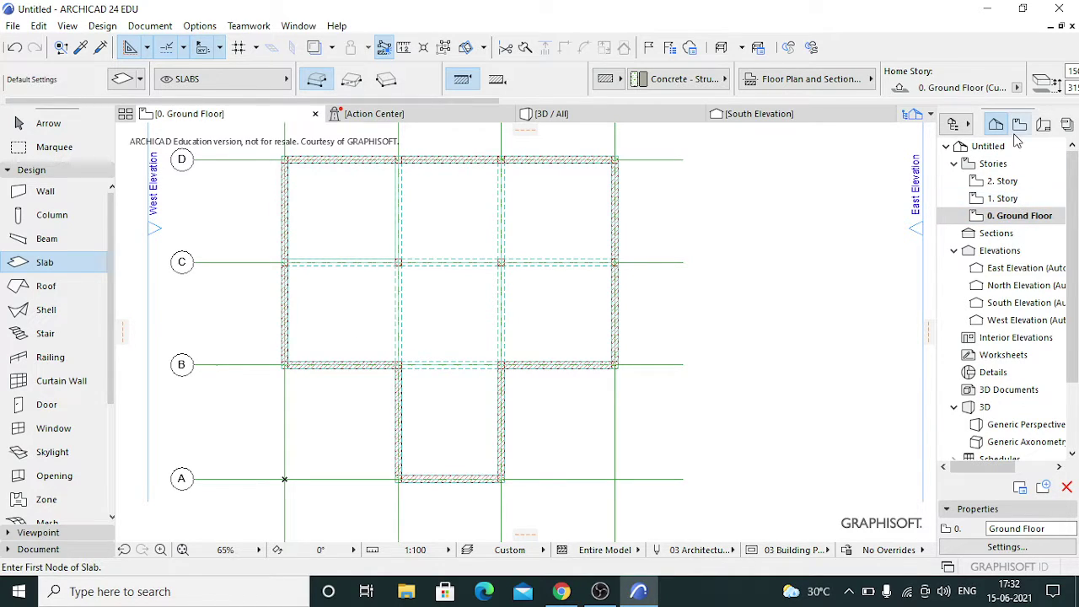
Open the 1. Story floor plan and turn on the trace reference of the ground floor.
left_click(1009, 202)
double_click(1008, 204)
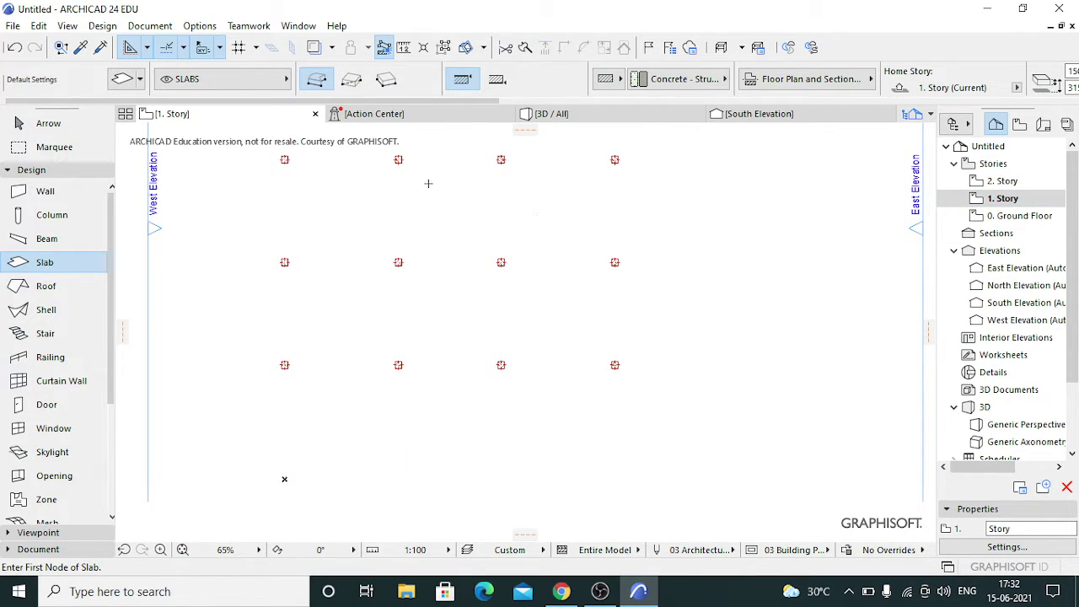
left_click(319, 48)
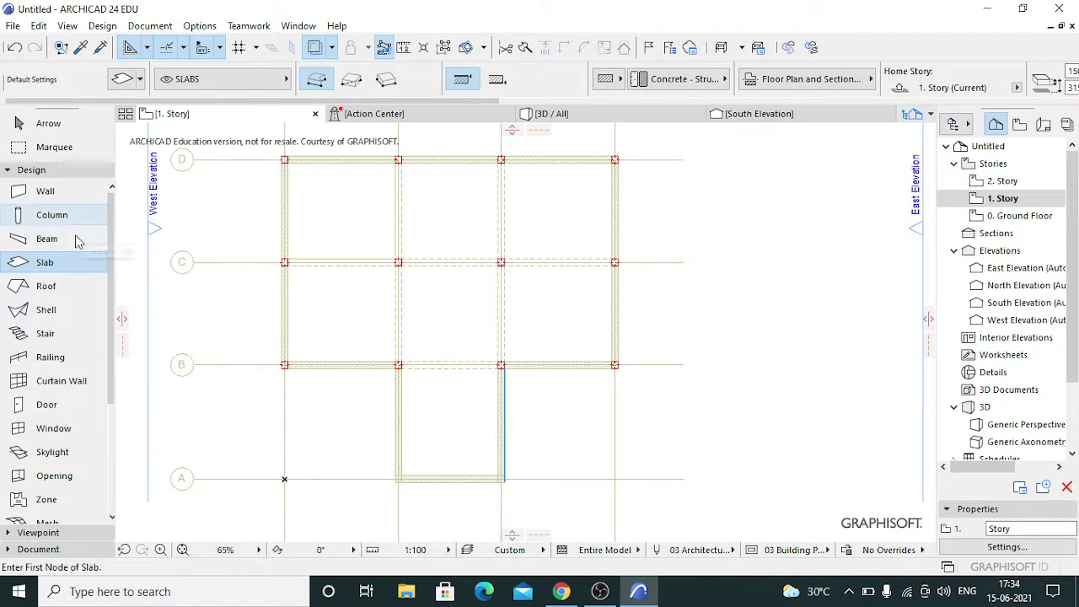
Open the Beam tool's default settings, choose 1. Story as the home story, and accept the settings.
left_click(46, 240)
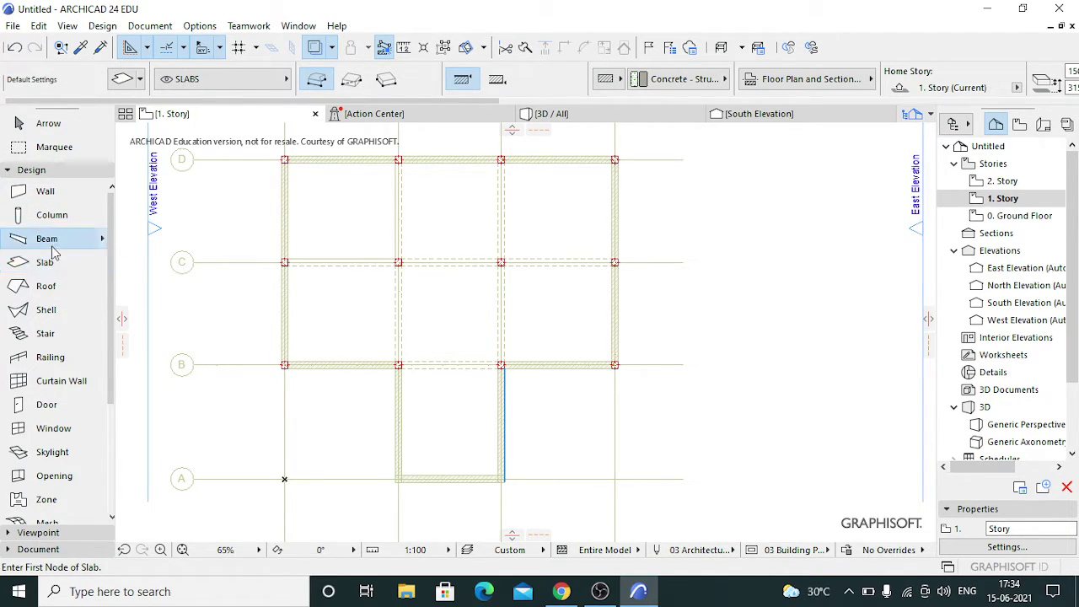
left_click(122, 79)
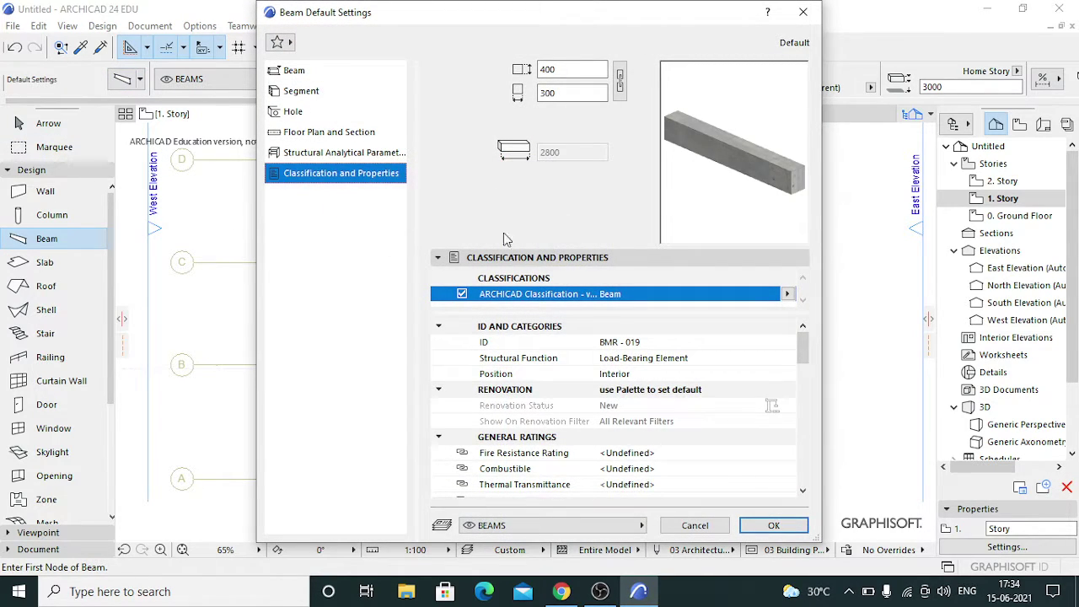
left_click(297, 71)
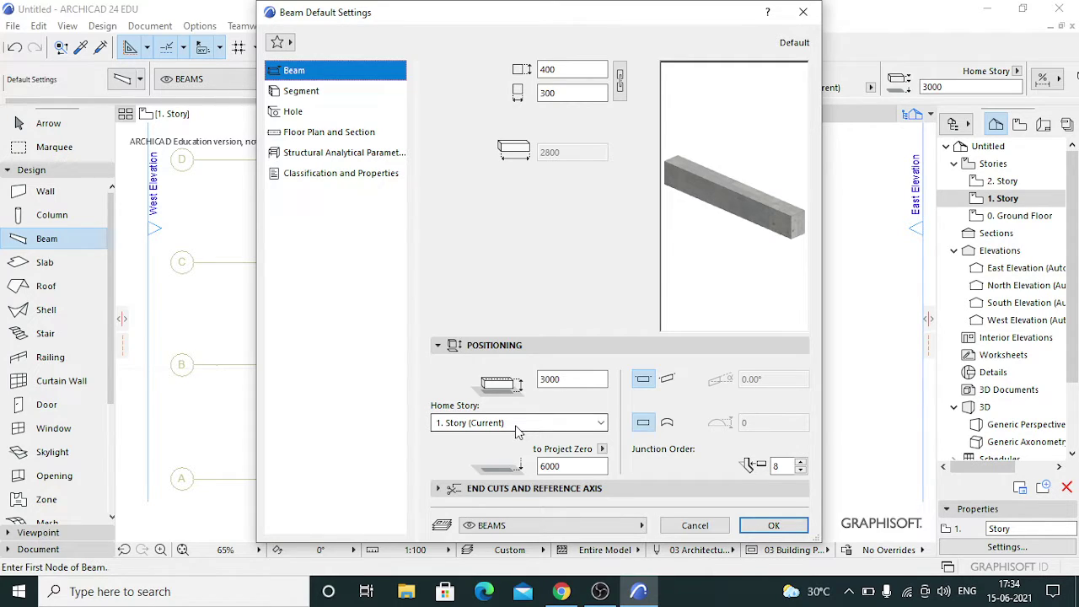
left_click(518, 435)
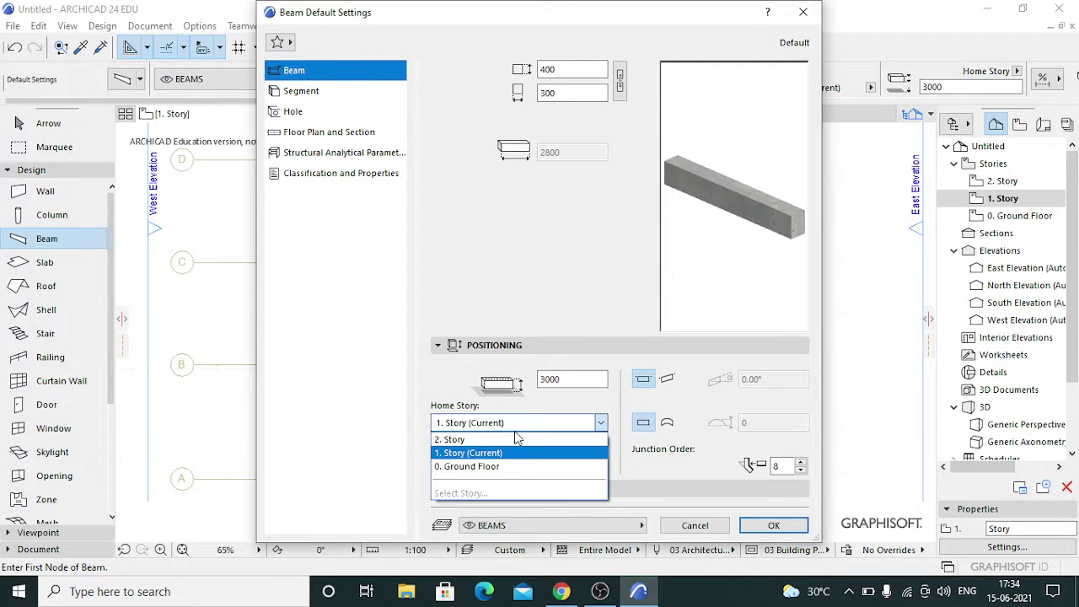
left_click(496, 453)
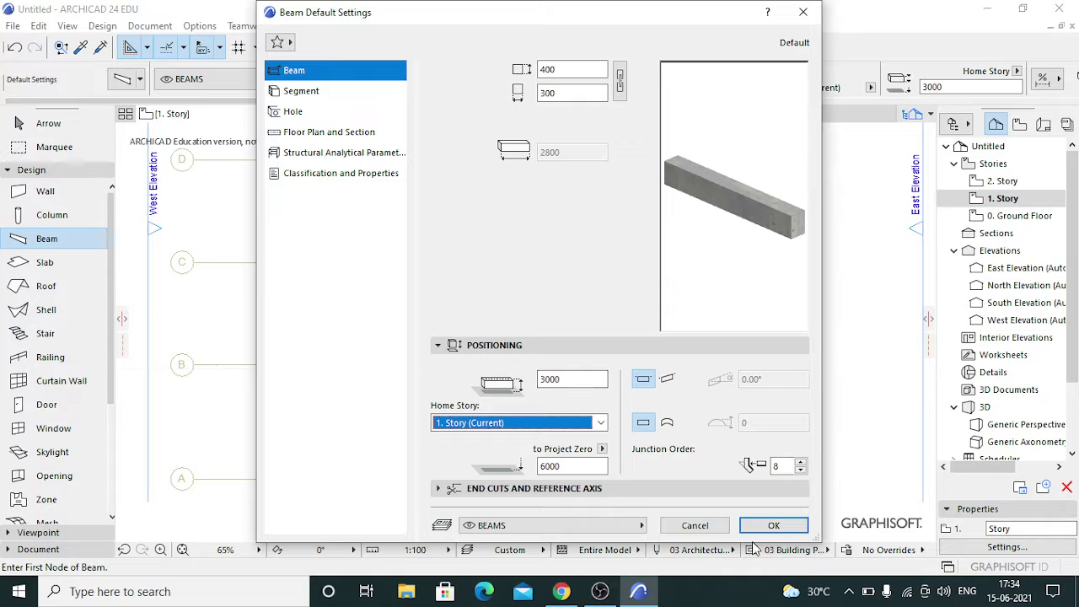
left_click(773, 525)
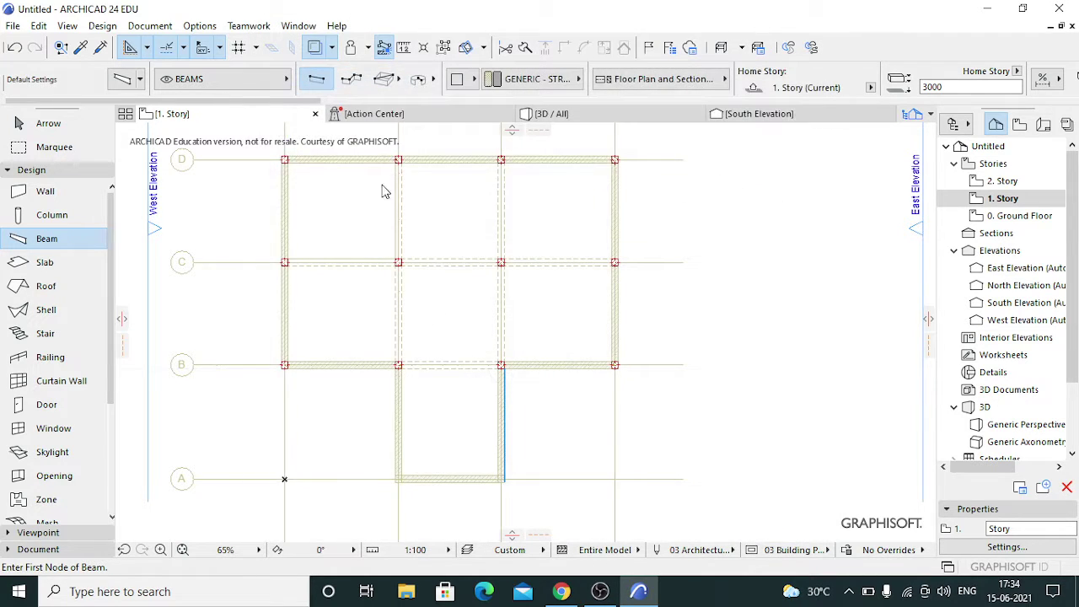
Draw chained beams around the rectangular column perimeter between grid lines B and D on 1. Story, starting at column D-1.
left_click(355, 83)
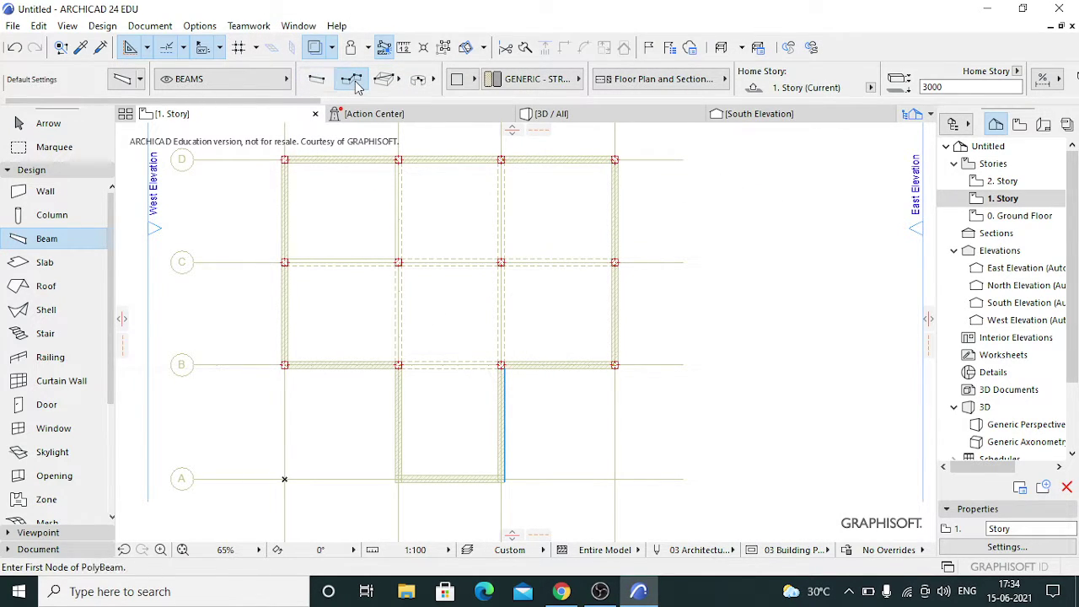
left_click(284, 160)
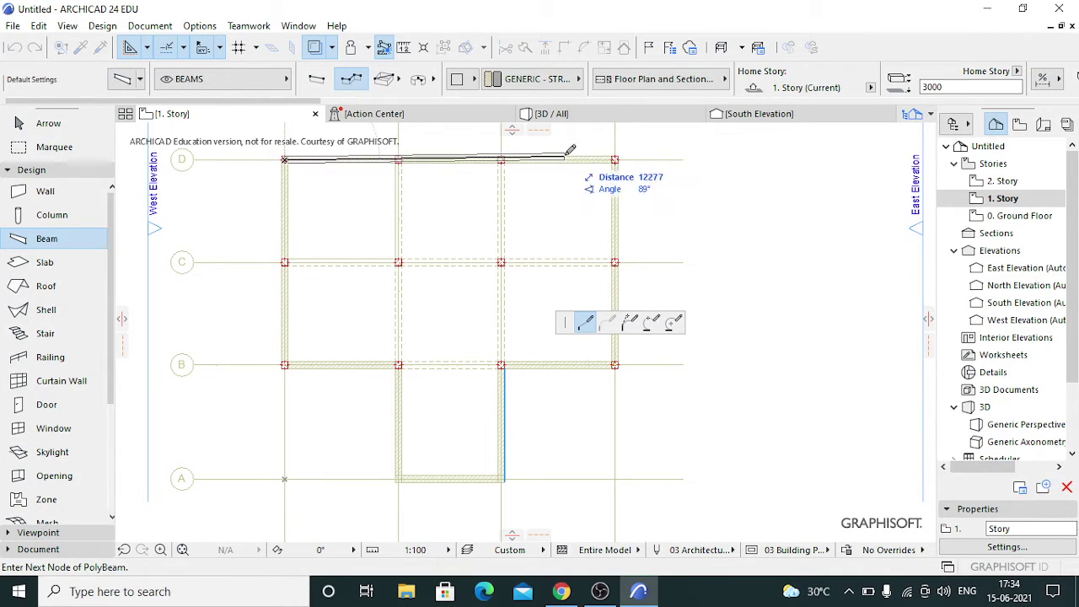
left_click(614, 159)
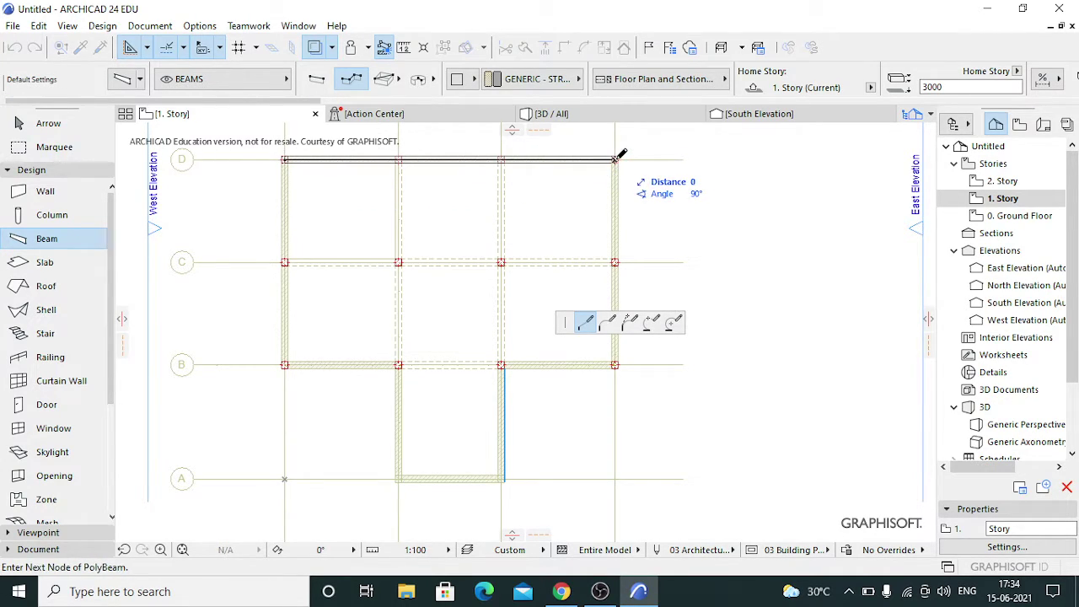
left_click(616, 157)
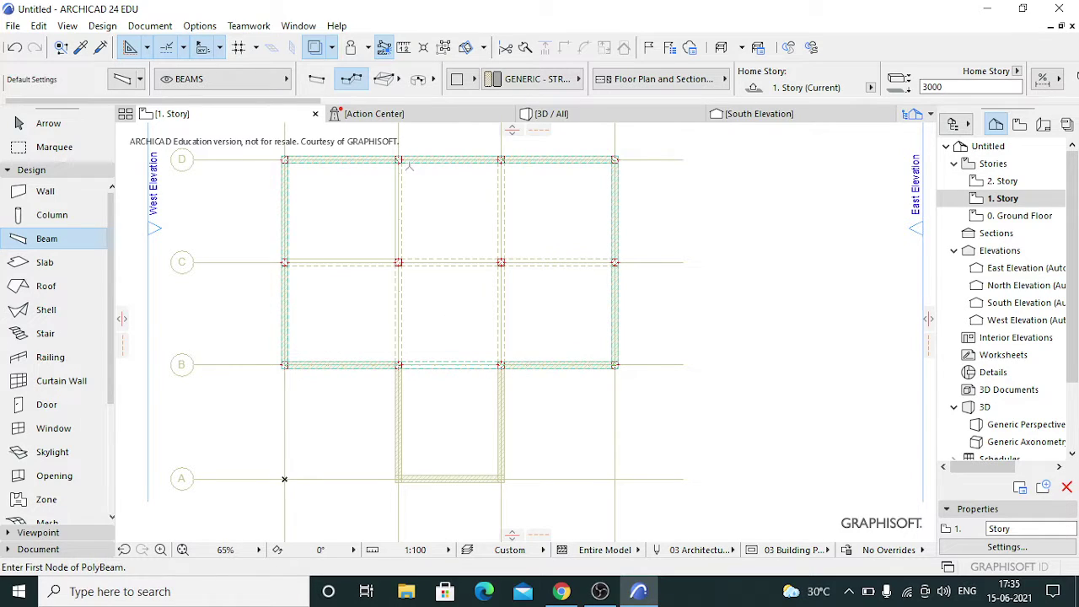
Draw single beams along grid line 2 on 1. Story, one from D to C and one from C to B.
left_click(316, 79)
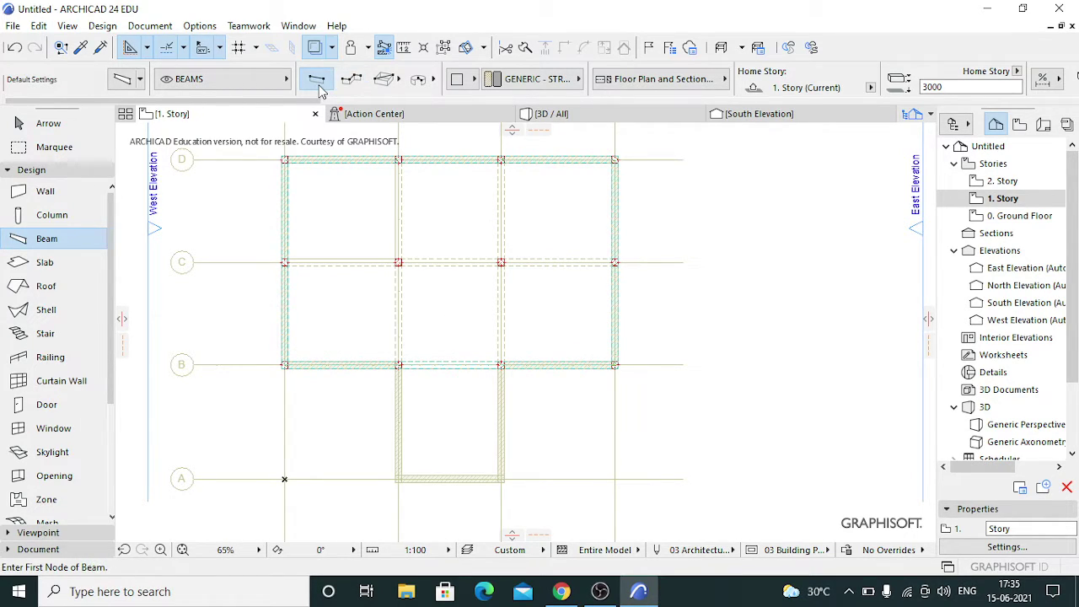
left_click(398, 160)
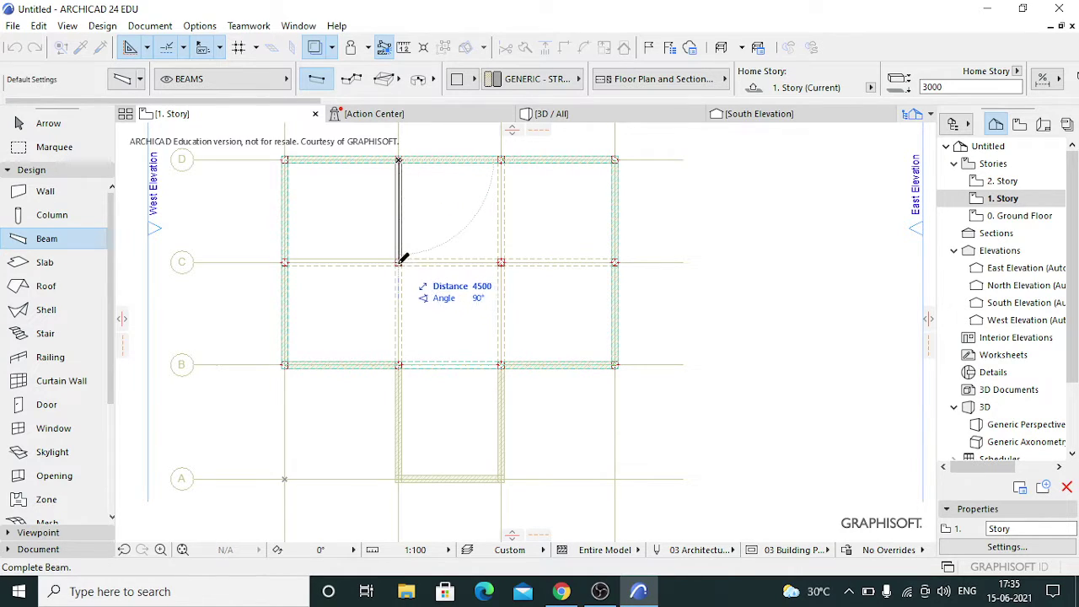
left_click(399, 261)
left_click(399, 261)
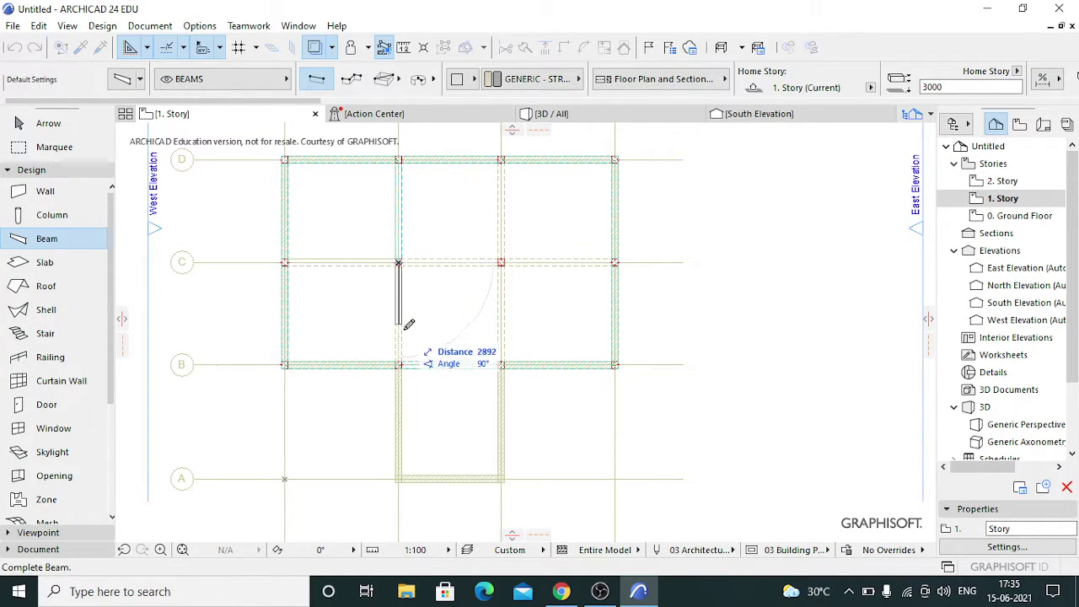
left_click(398, 364)
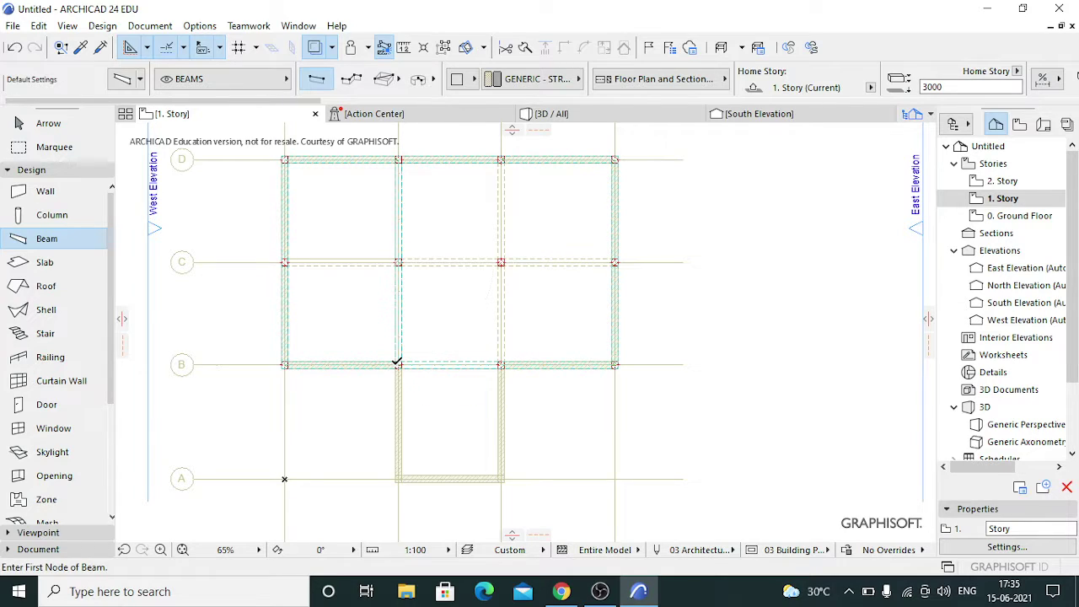
Examine the building's walls, slabs, columns and first-story beams in the 3D view.
left_click(582, 113)
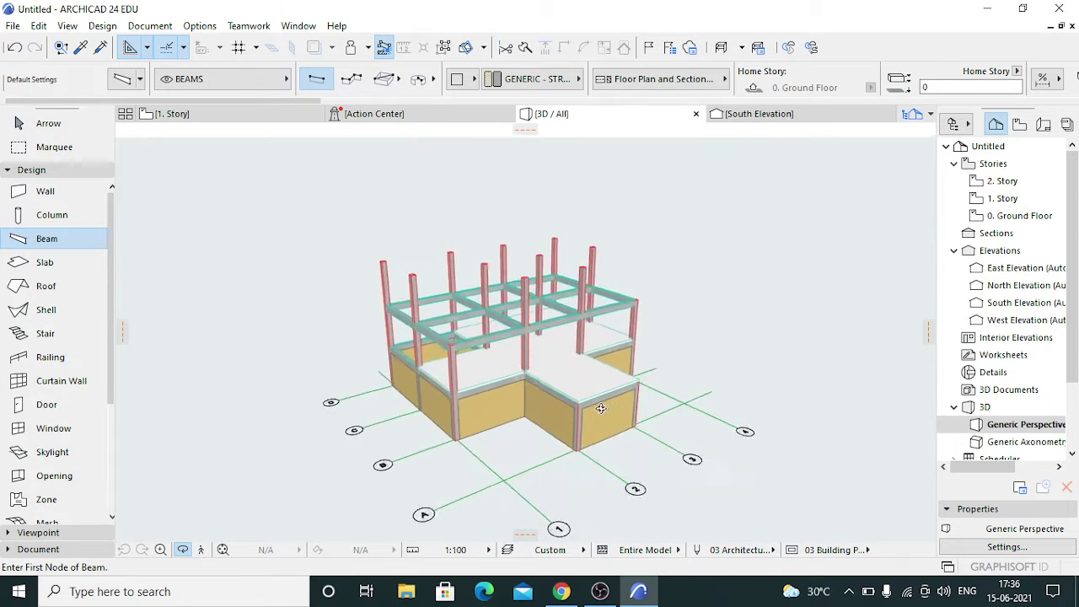
middle_click_drag(600, 408, 498, 211, "shift")
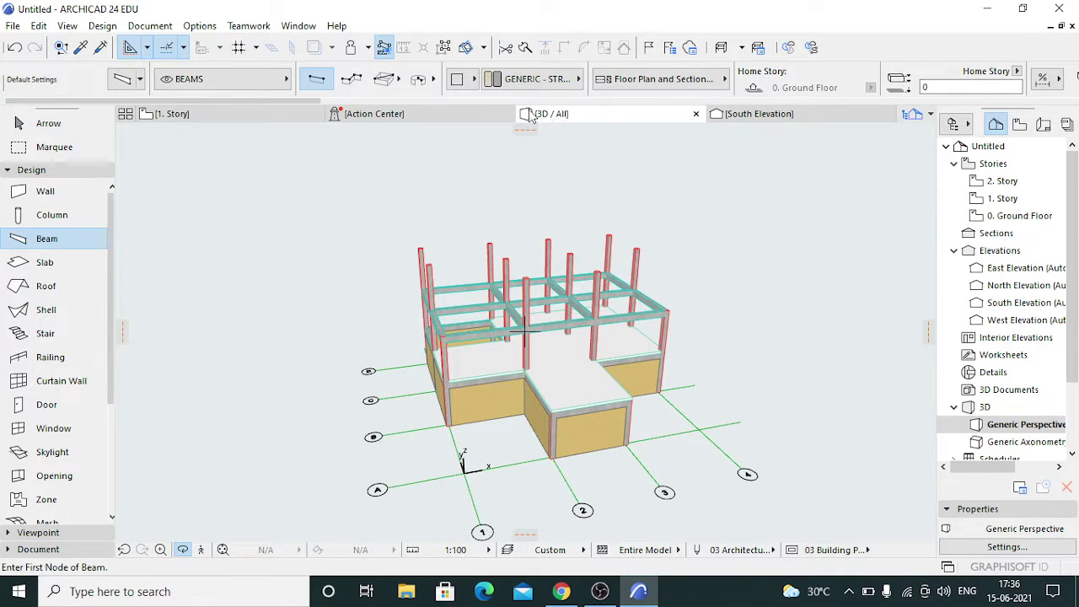
Return to the 1. Story plan and set the Wall tool's default top offset to -150, measured from the 2. Story link.
left_click(279, 116)
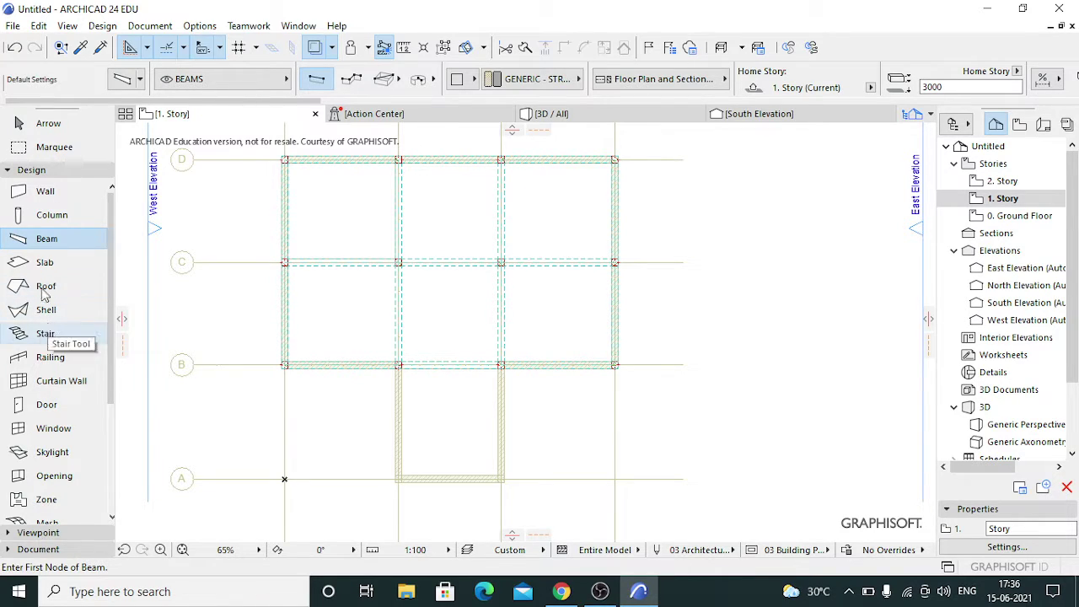
left_click(38, 192)
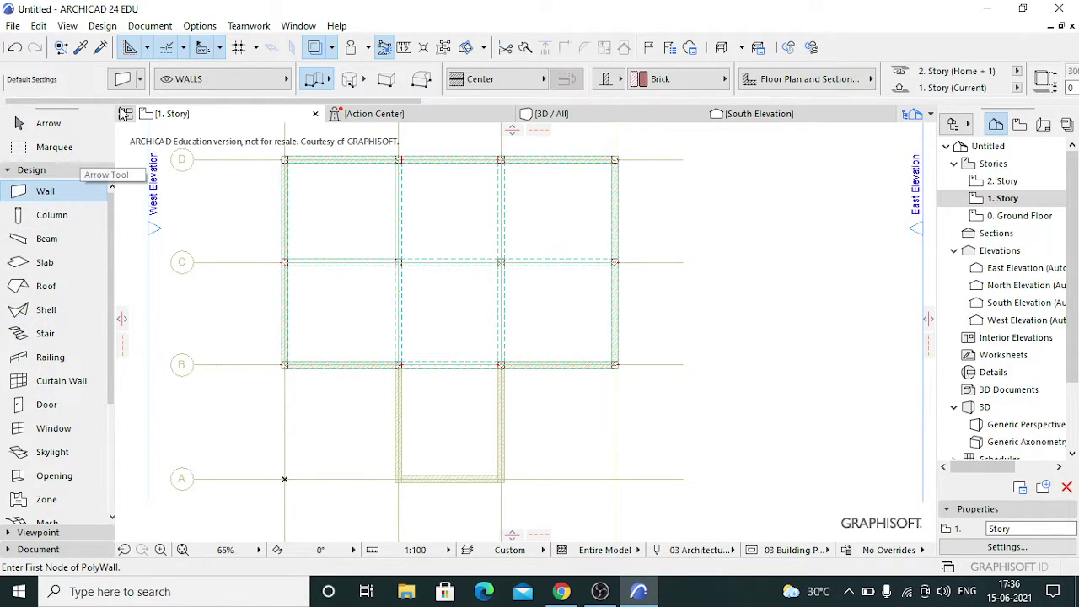
key("ctrl+t")
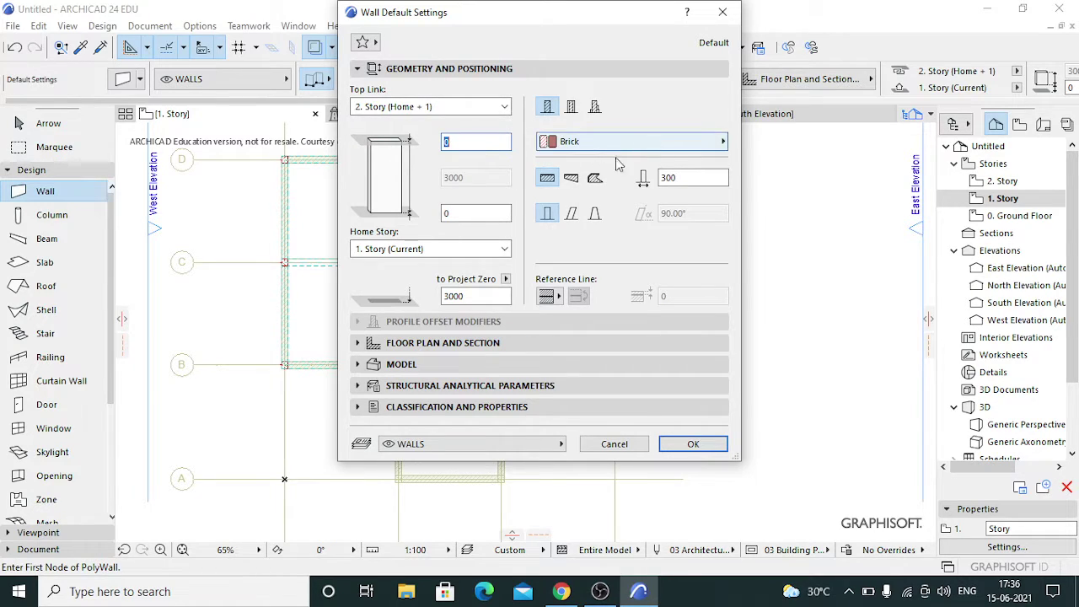
left_click(456, 142)
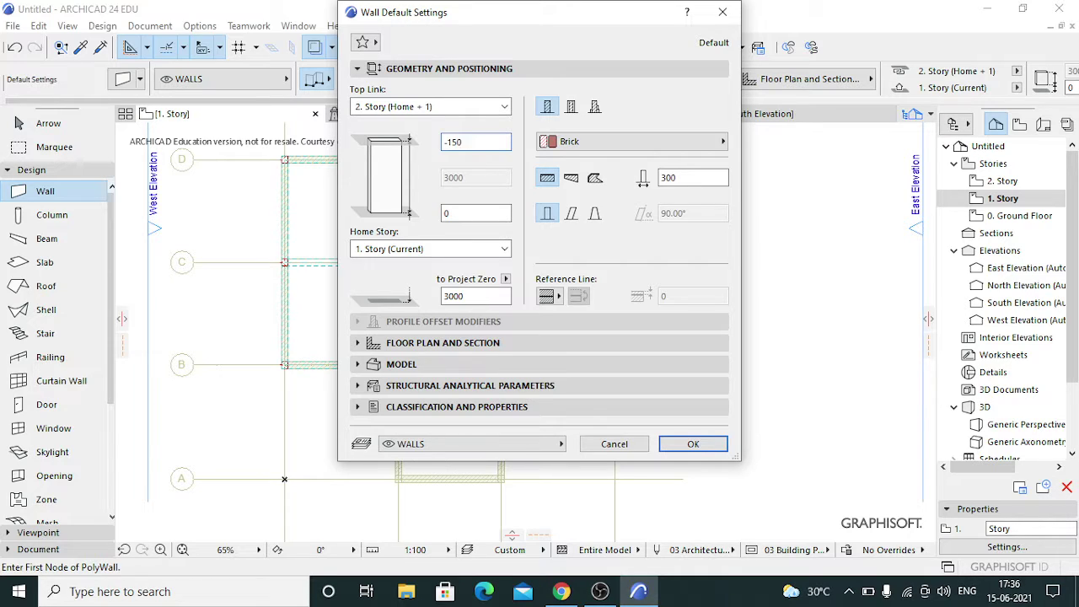
left_click(475, 213)
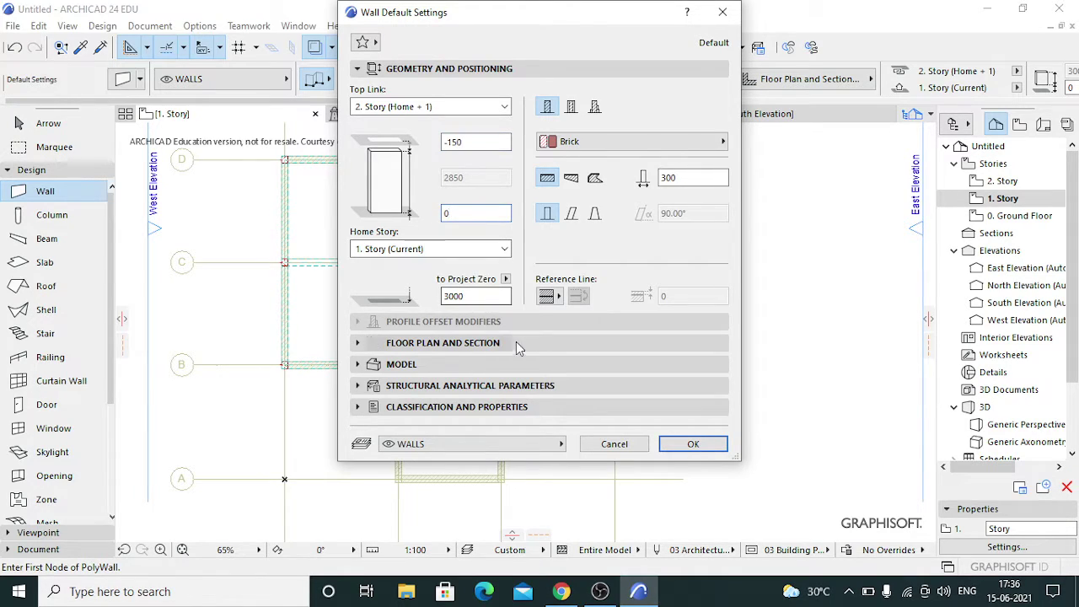
left_click(693, 444)
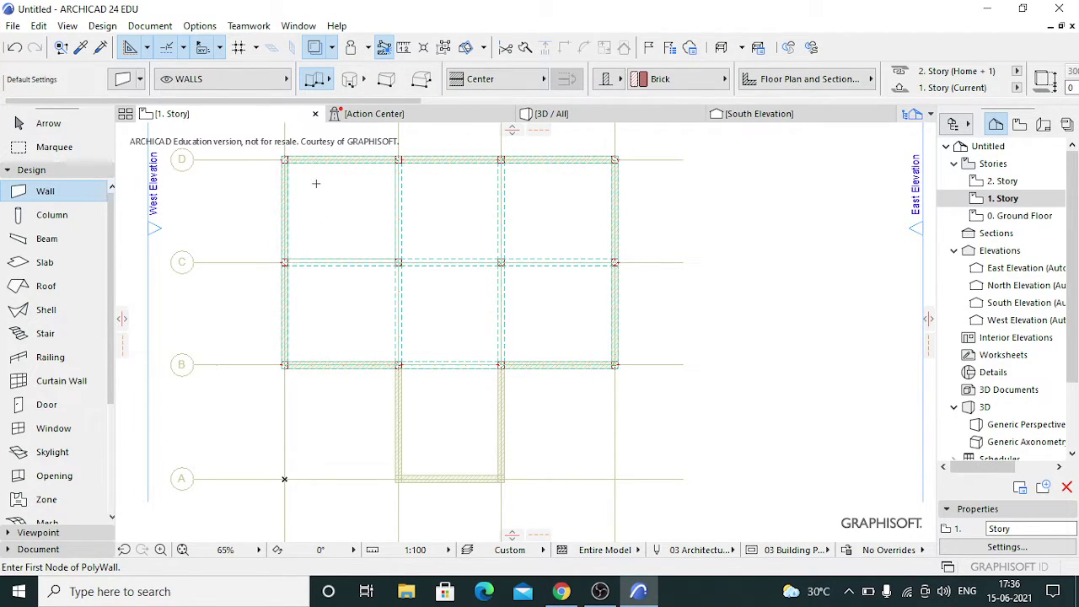
Draw single brick walls on 1. Story from column C-1 to D-1 and from D-1 to D-2.
left_click(328, 79)
left_click(337, 69)
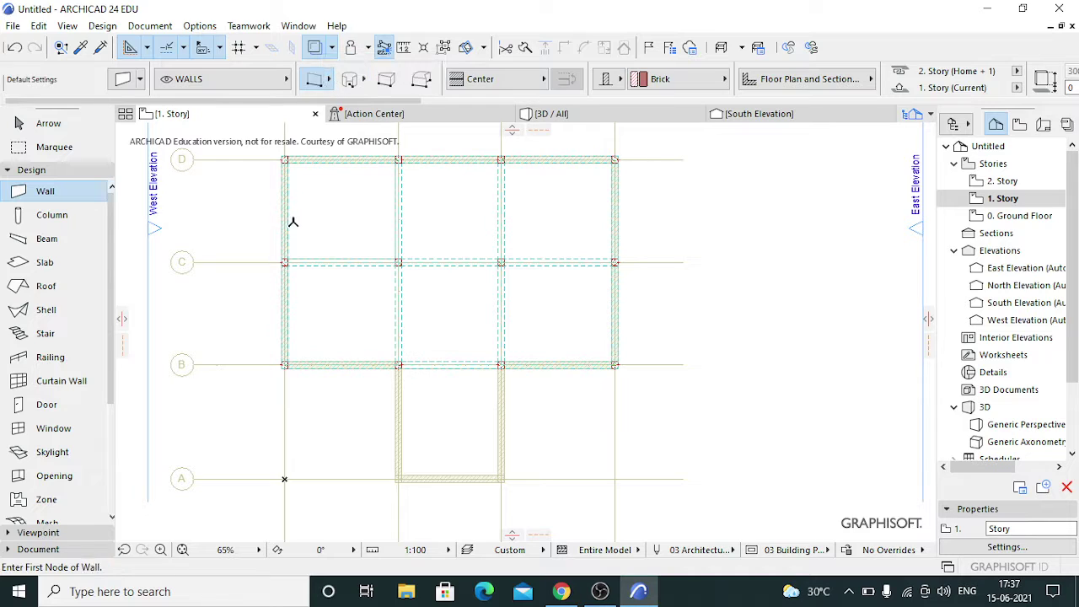
left_click(285, 261)
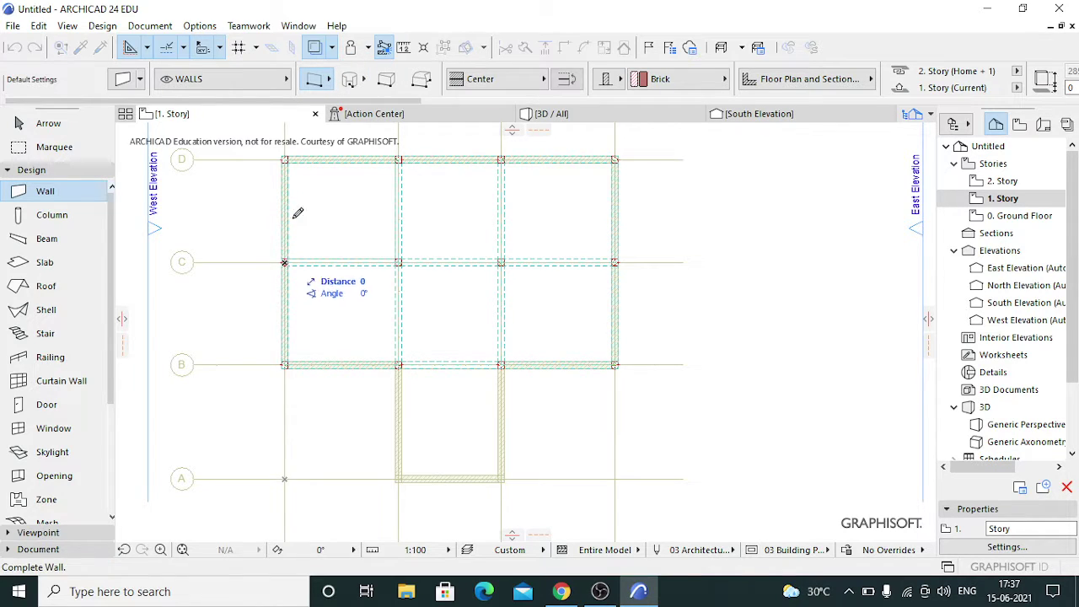
left_click(285, 158)
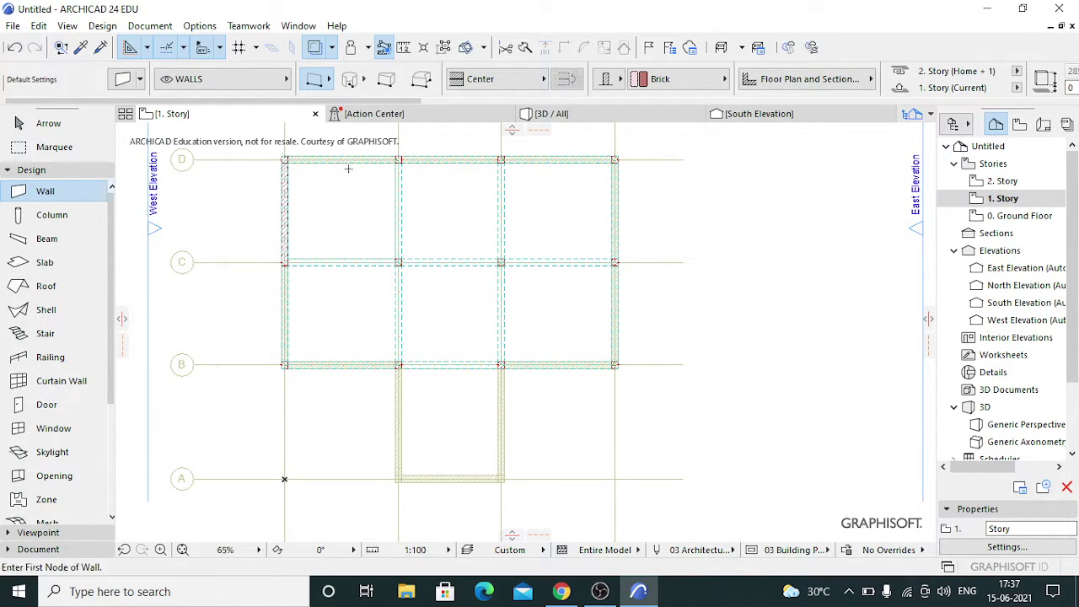
left_click(285, 158)
left_click(399, 159)
Draw chained brick walls on 1. Story from column C-1 to B-1 and around the rest of the perimeter between grid lines B and D.
left_click(123, 80)
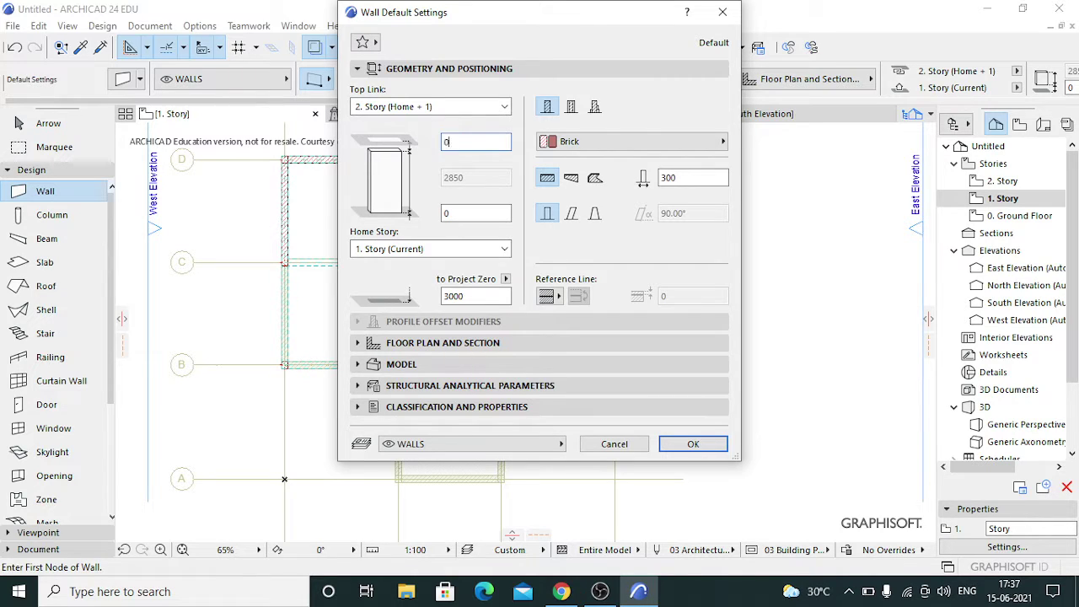
left_click(689, 445)
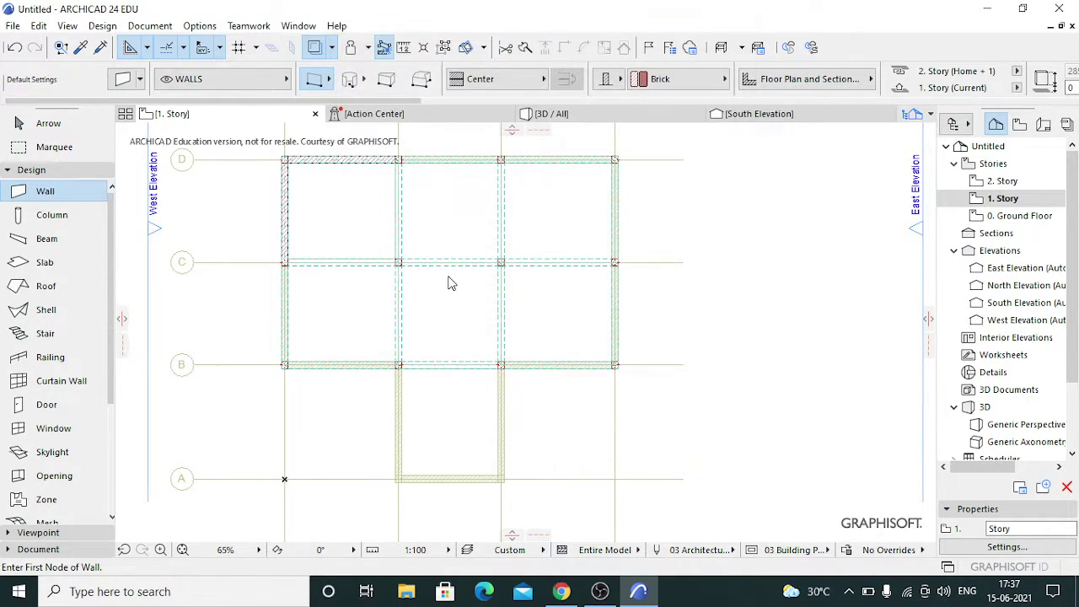
left_click(346, 79)
left_click(374, 60)
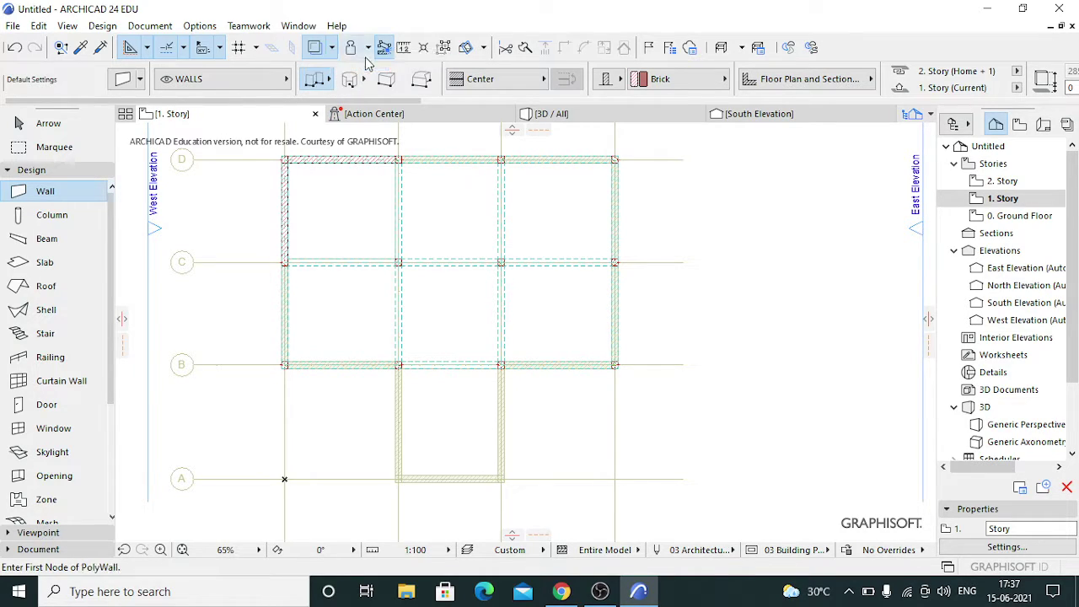
left_click(285, 262)
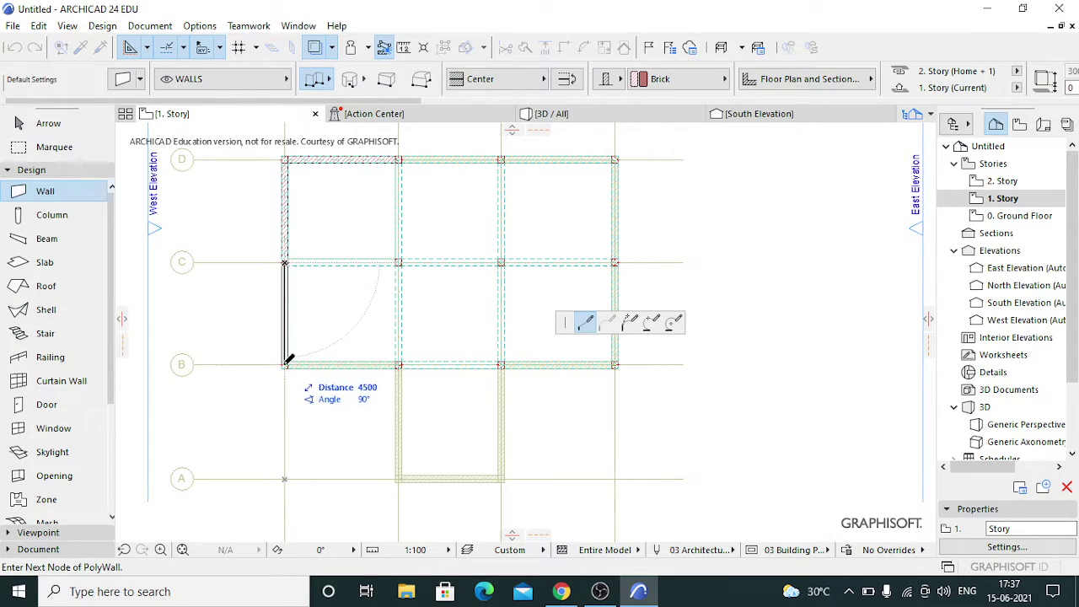
left_click(285, 364)
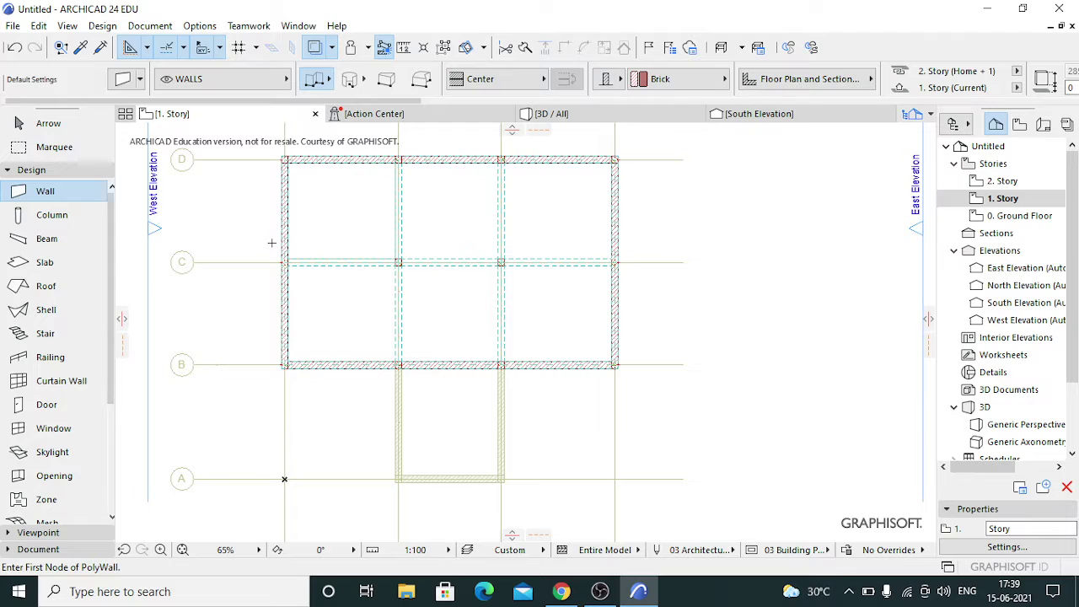
Open the Slab tool's default settings, choose 1. Story as the home story, and accept the settings.
left_click(67, 265)
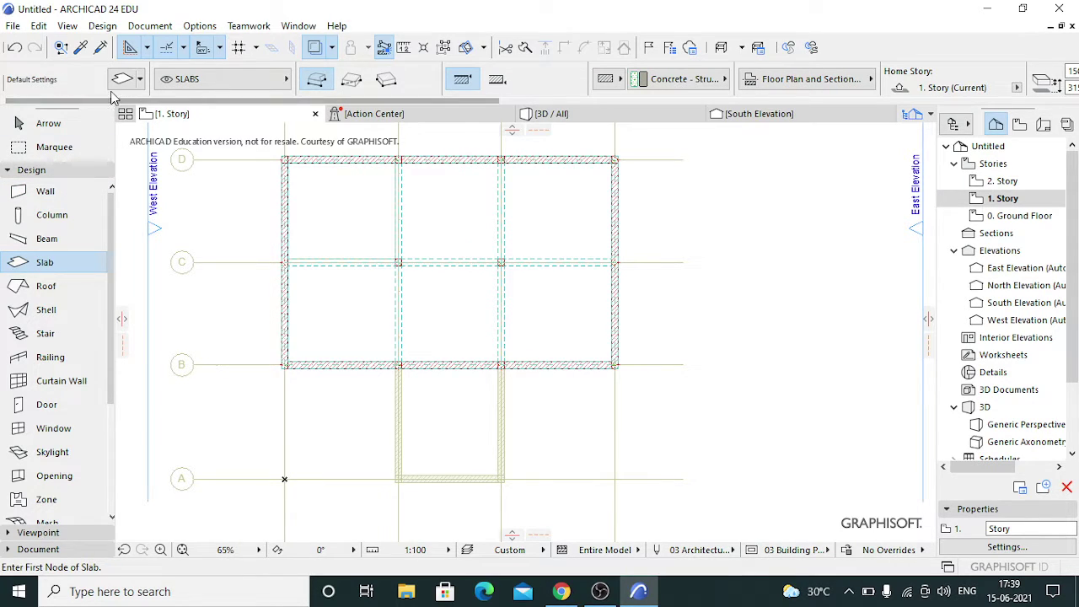
left_click(121, 81)
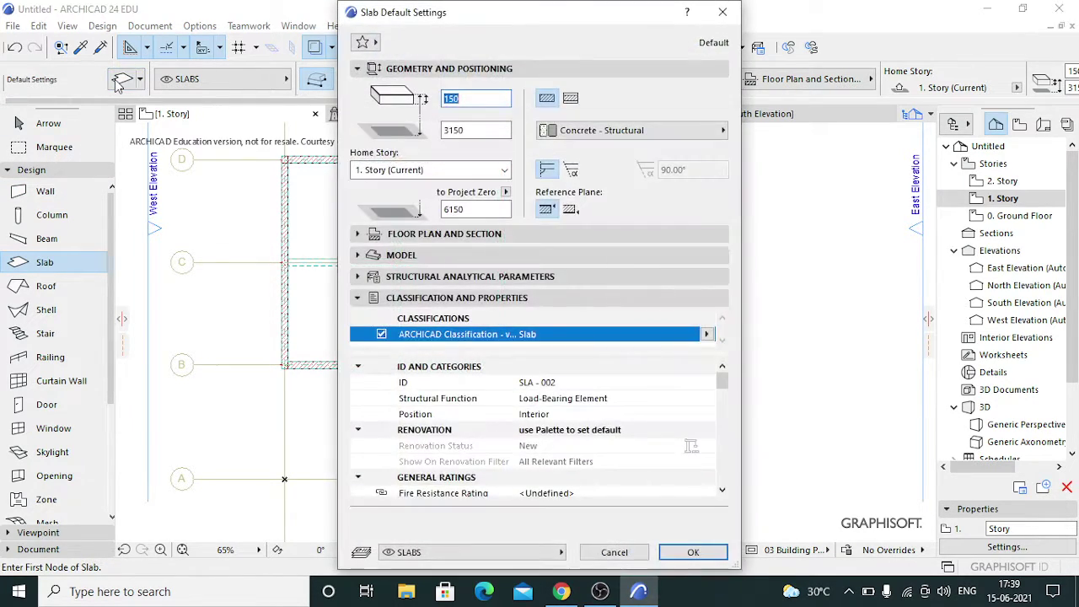
left_click(468, 169)
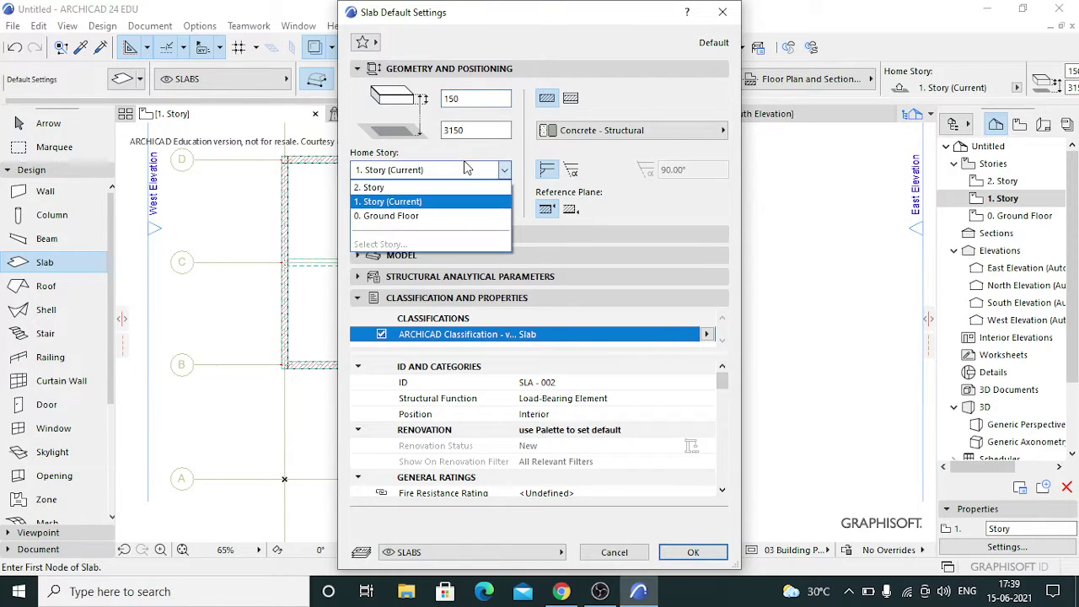
left_click(453, 206)
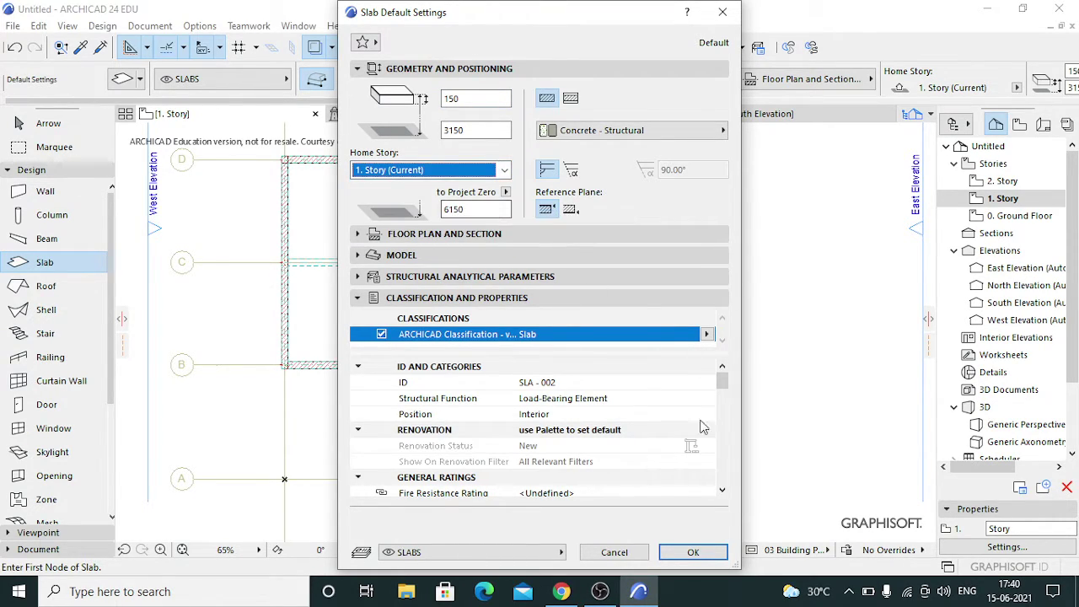
left_click(692, 553)
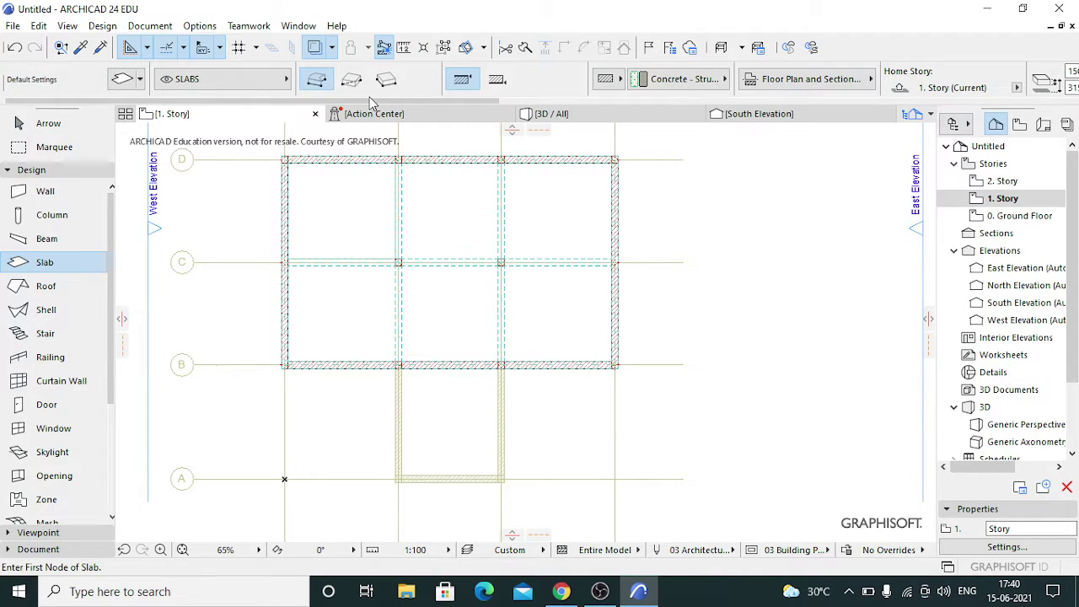
Draw a slab on 1. Story along the outer wall faces of the rectangle between grid lines B and D.
left_click(503, 156)
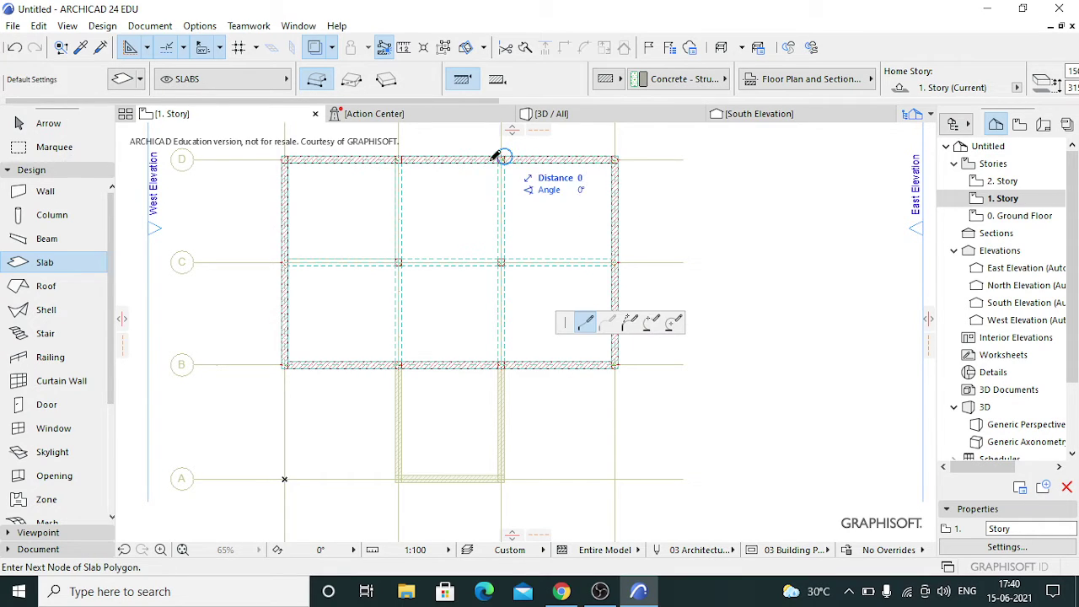
left_click(283, 156)
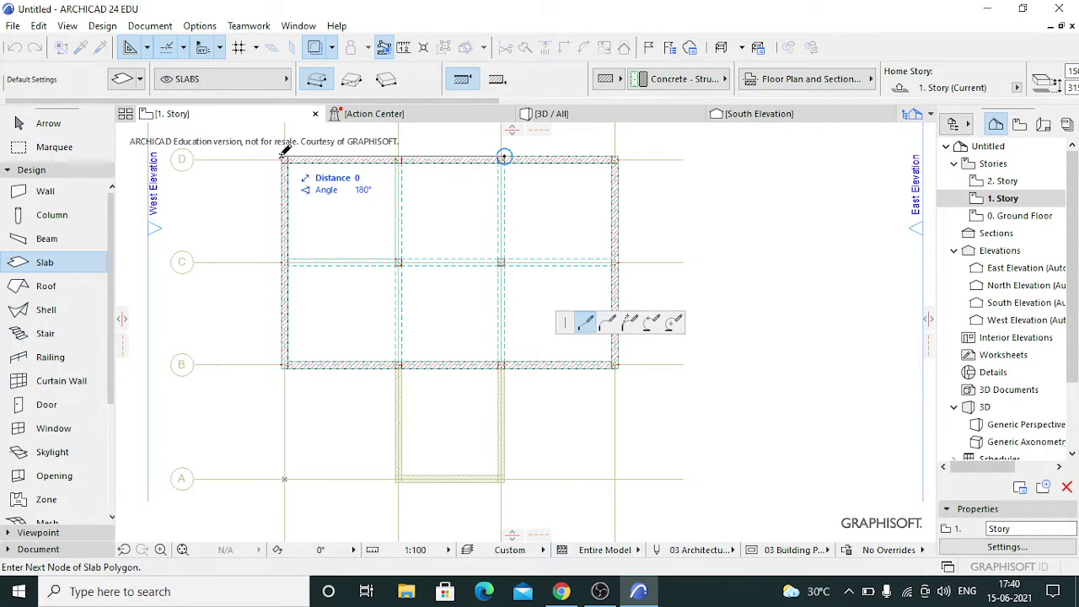
key("Escape")
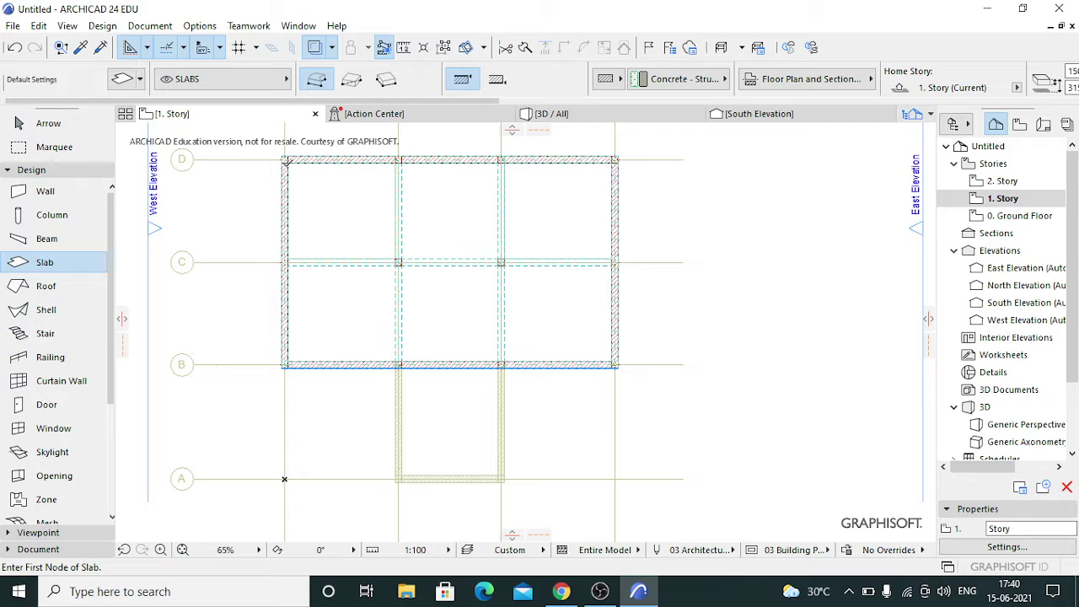
Open the 2. Story plan and accept the Beam tool's default settings with 2. Story as the home story.
left_click(995, 181)
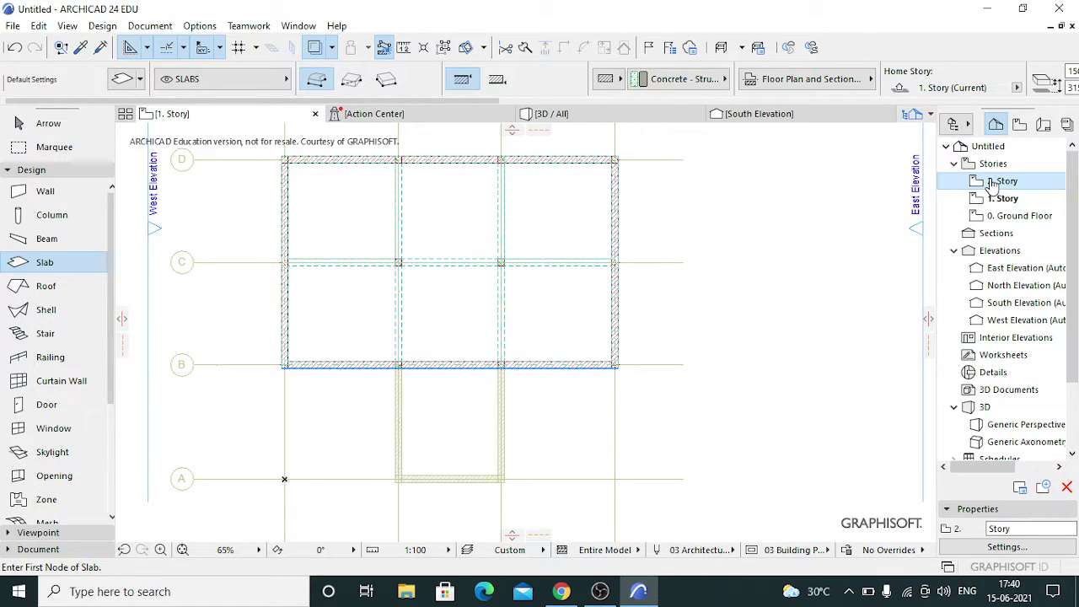
double_click(999, 181)
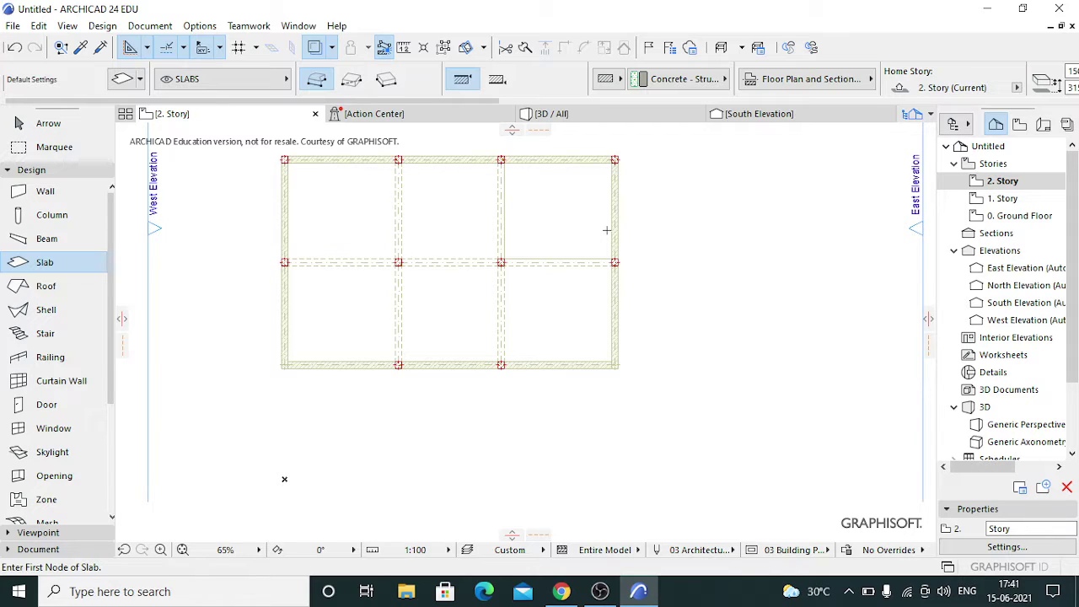
left_click(47, 243)
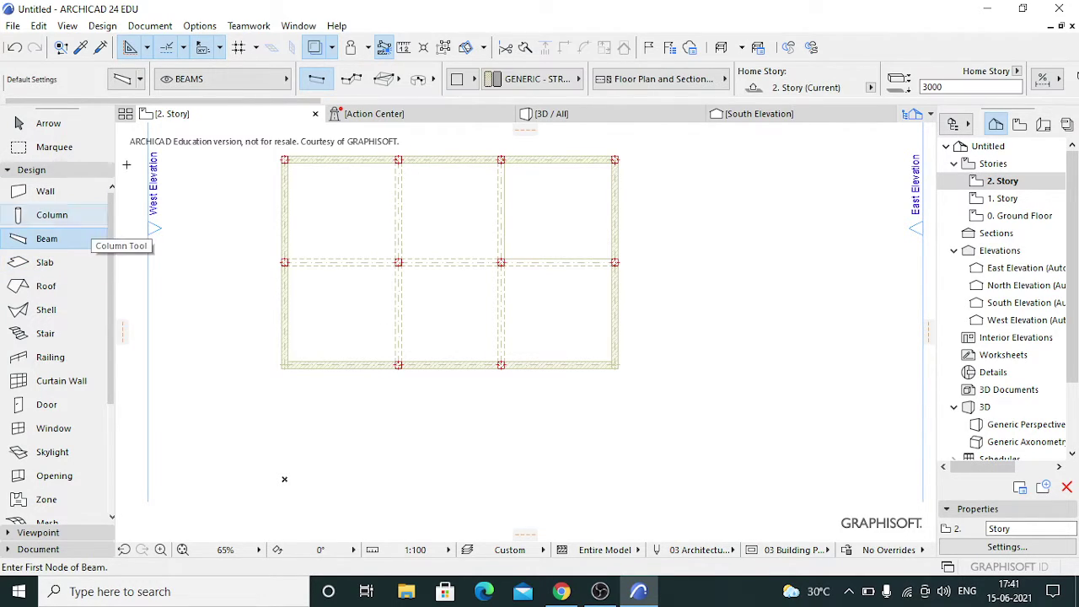
left_click(122, 81)
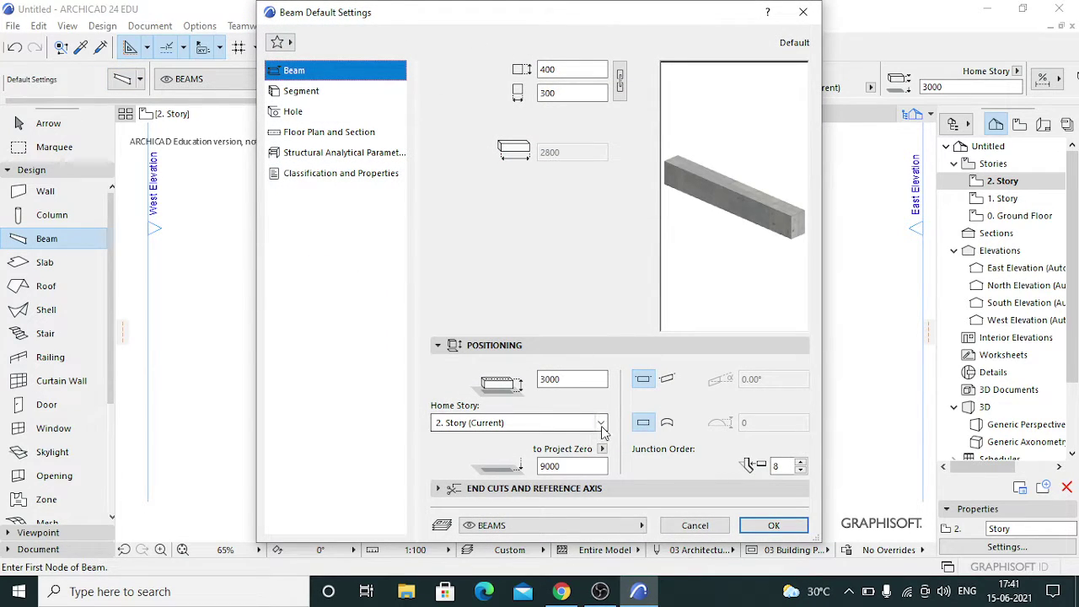
left_click(771, 525)
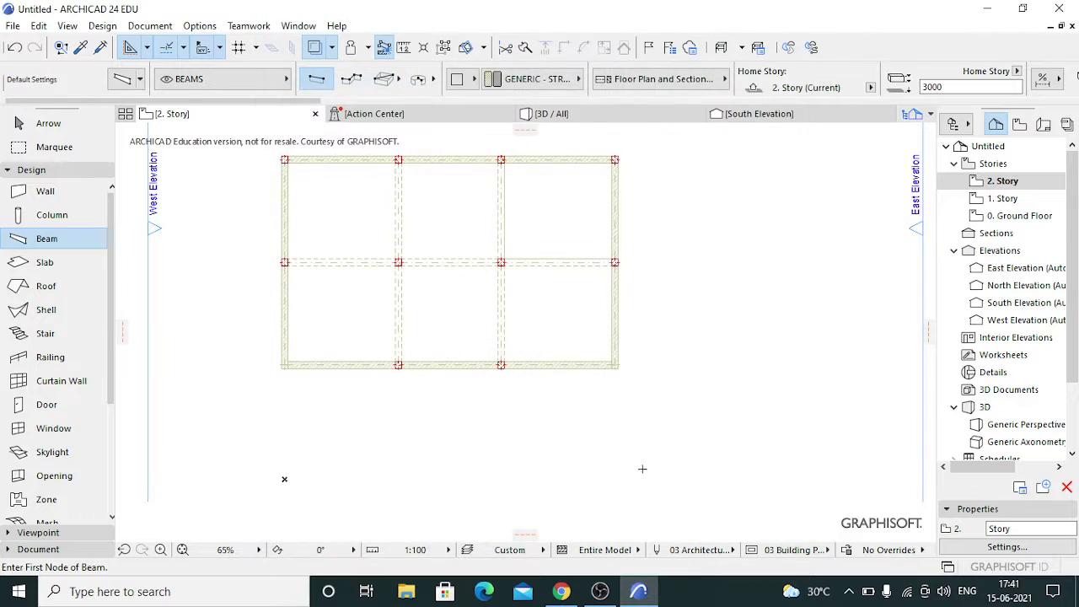
Draw a single beam on 2. Story from column D-1 to column C-1.
left_click(285, 160)
left_click(285, 262)
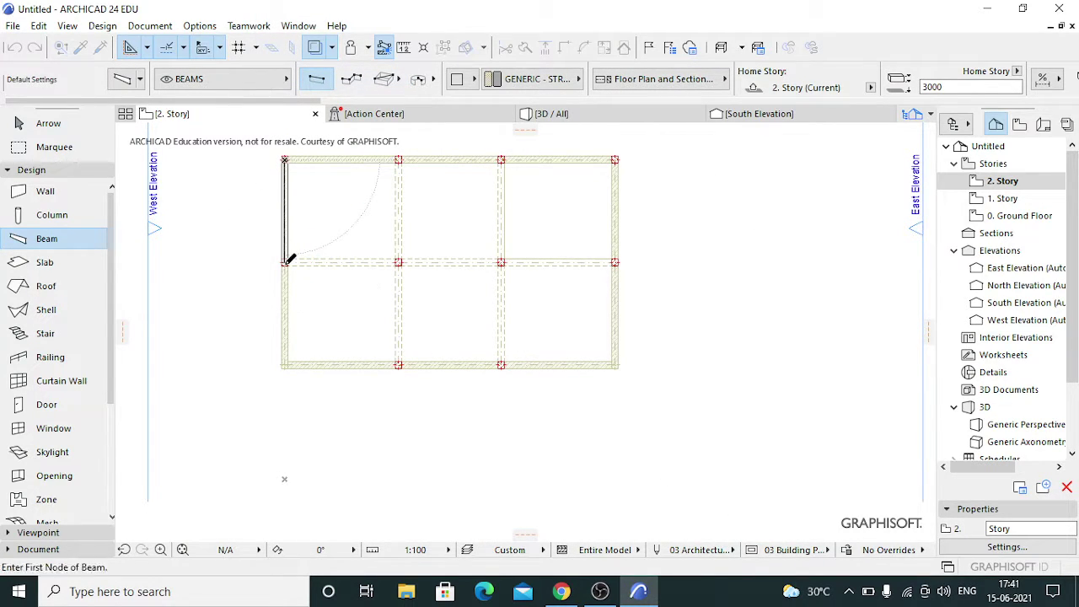
Undo the single beam and draw chained beams between the columns on 2. Story, starting at column D-1.
left_click(349, 79)
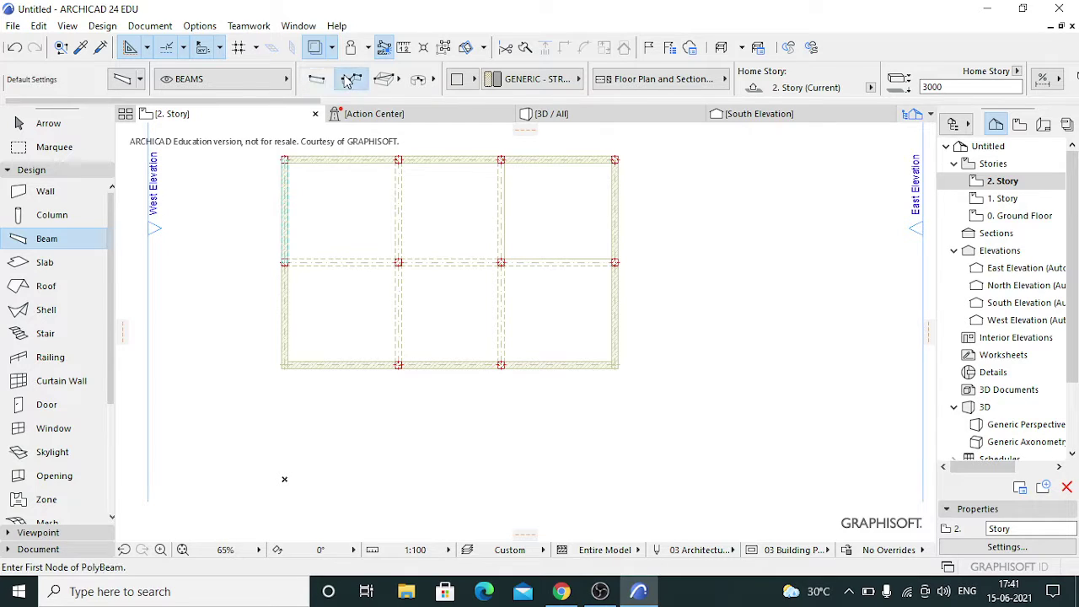
left_click(15, 47)
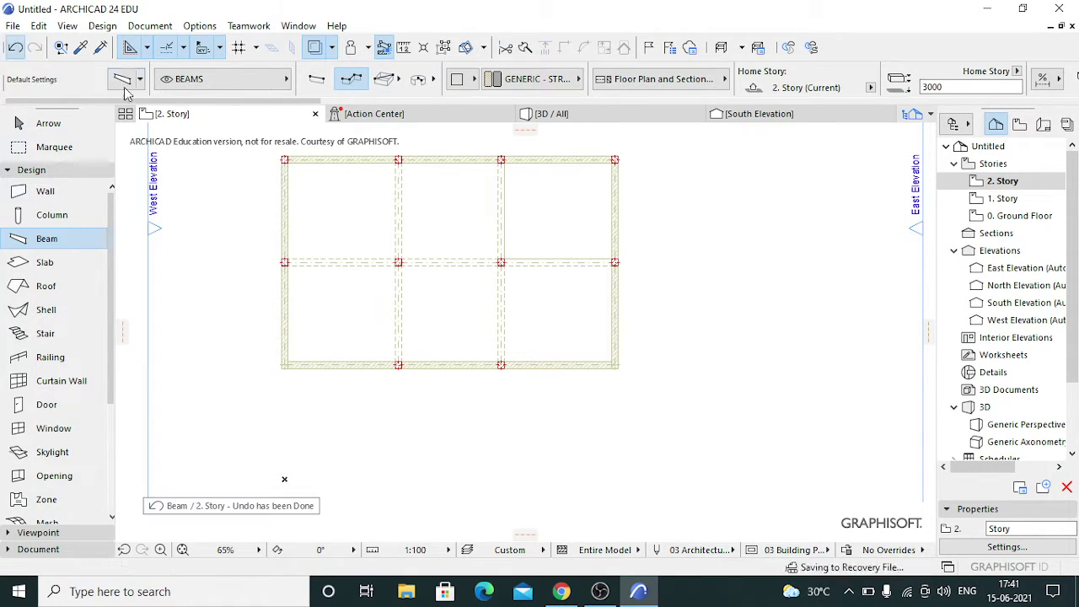
left_click(285, 159)
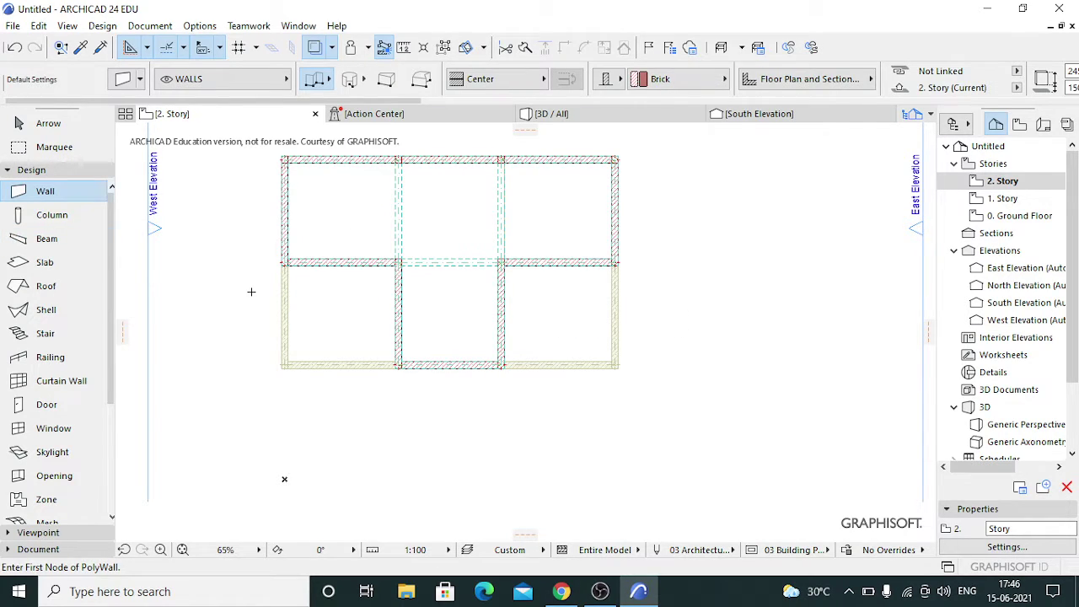
Examine the upper-story walls, beams and slabs of the building in the 3D view.
left_click(595, 115)
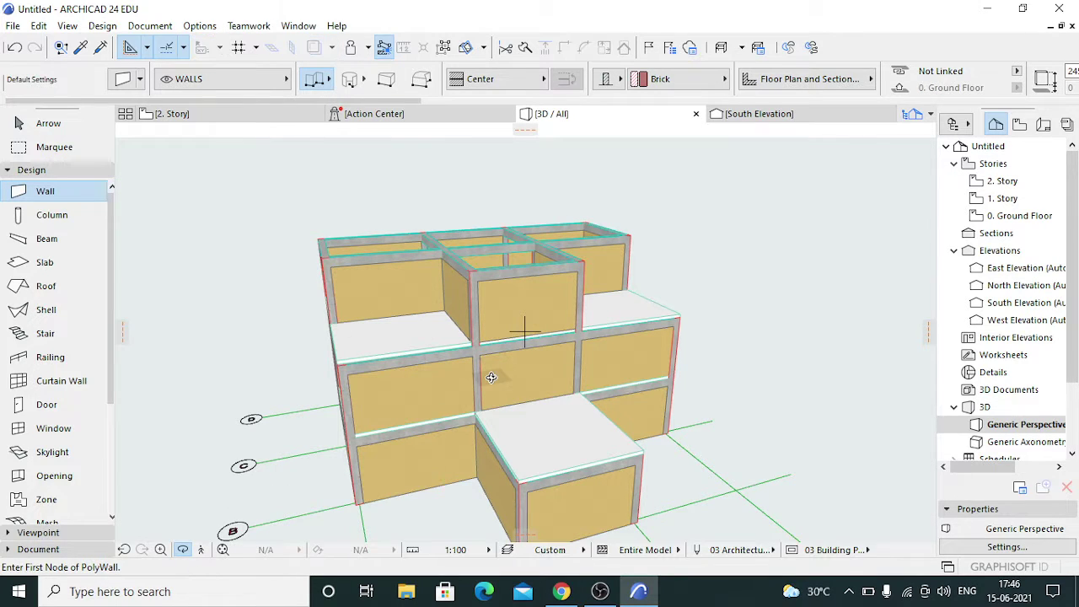
middle_click_drag(337, 413, 429, 381, "shift")
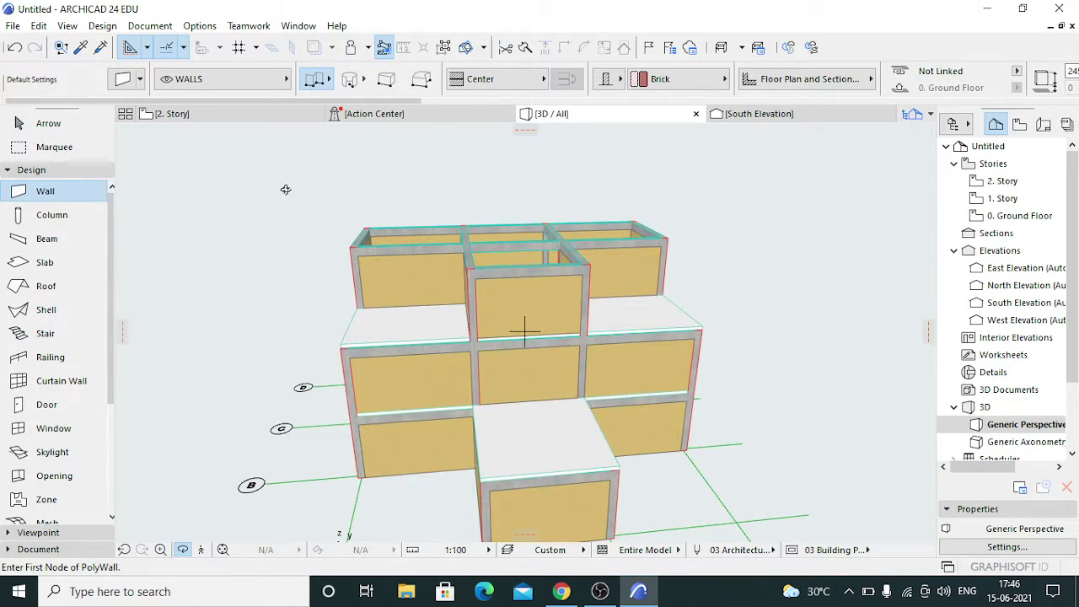
Open the Ground Floor plan and choose Arch Double Door, 2 Sidelights, Transom 24 from the hinged doors as the door type.
left_click(1029, 217)
double_click(1029, 217)
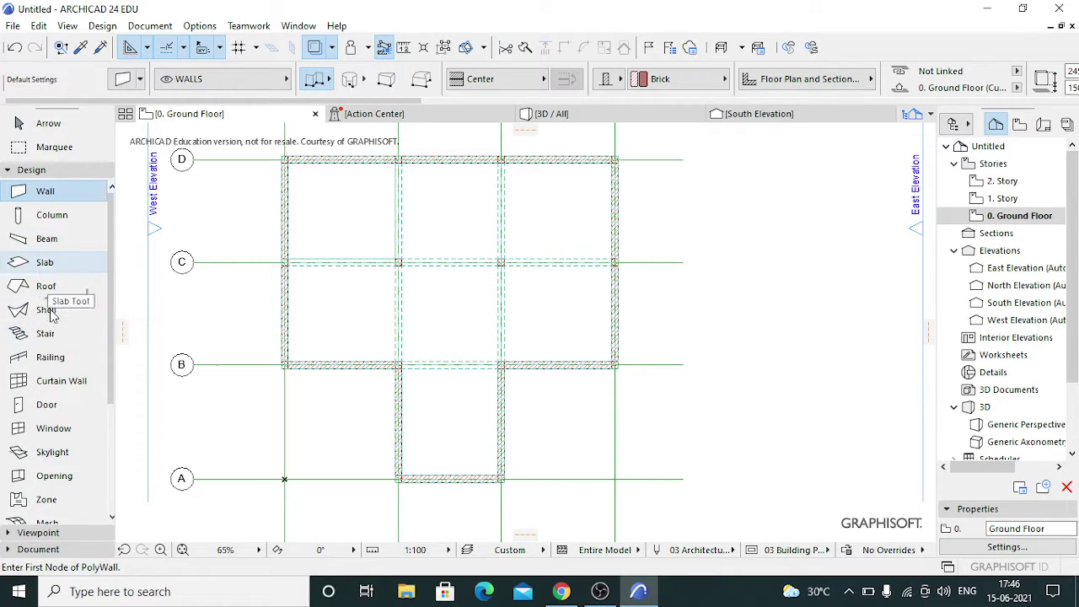
left_click(57, 409)
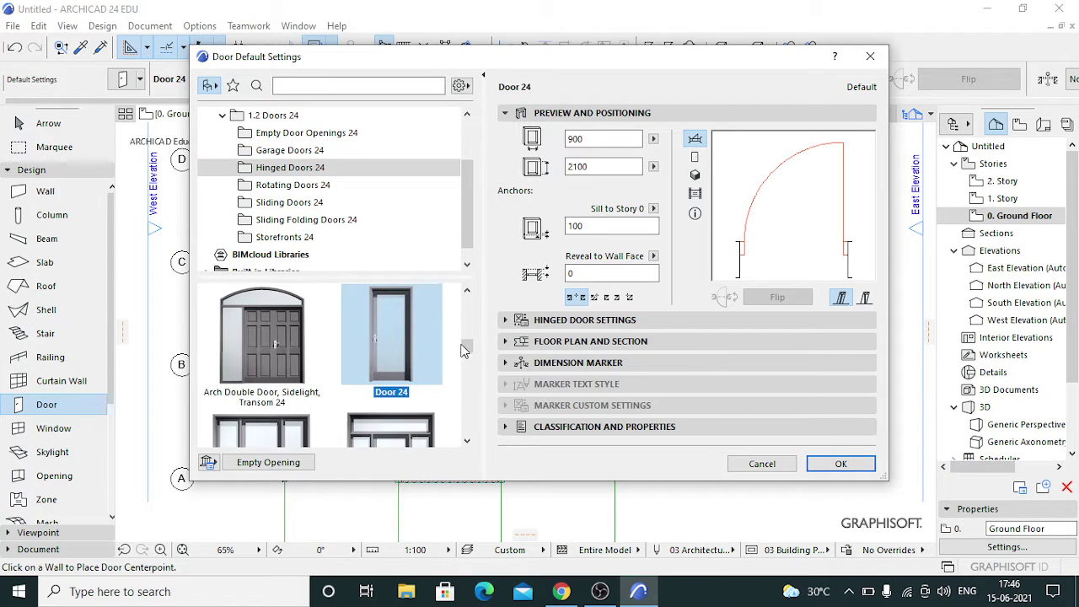
left_click_drag(469, 344, 471, 303)
scroll(470, 304, "down", 3)
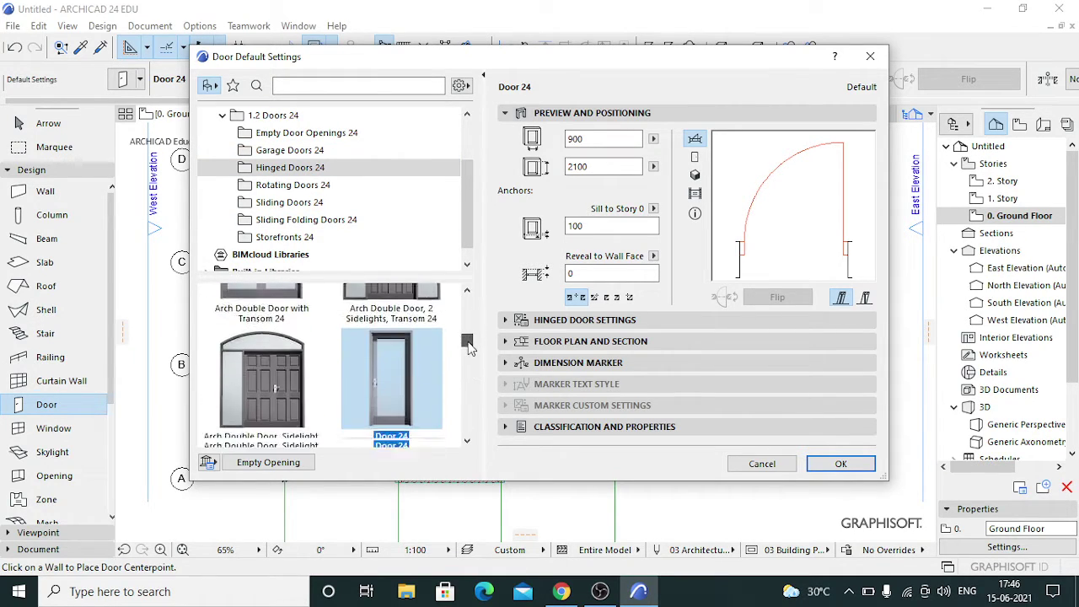
scroll(474, 304, "up", 4)
scroll(473, 305, "down", 5)
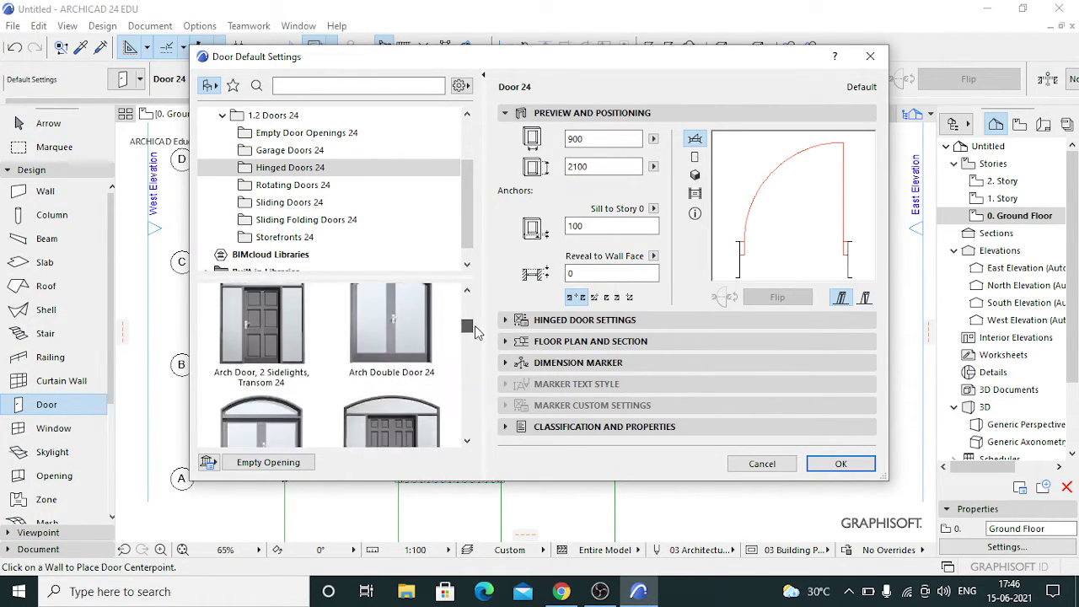
scroll(430, 339, "up", 1)
left_click(412, 327)
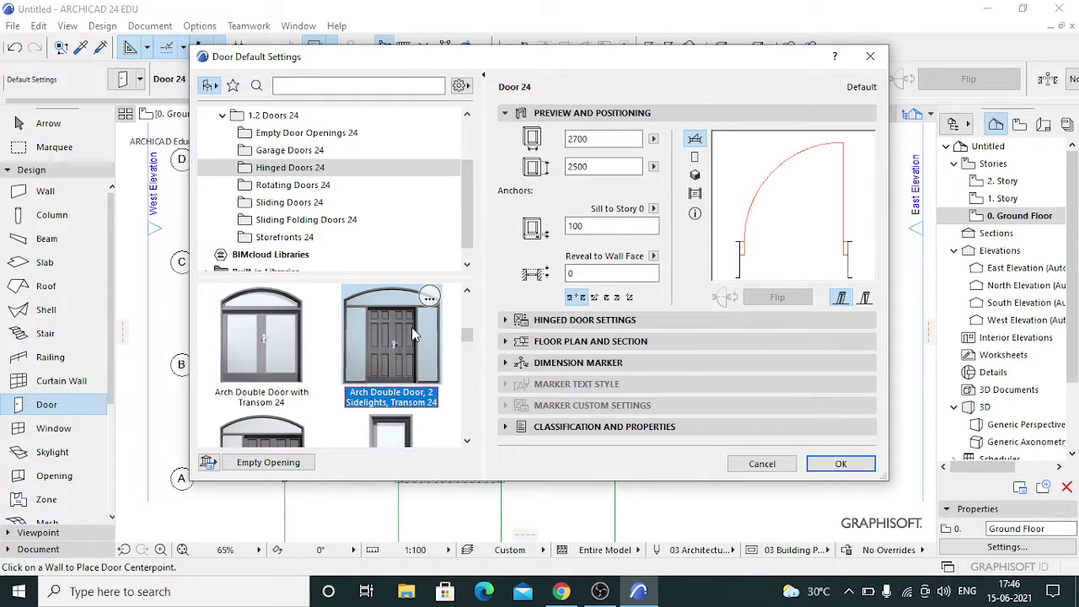
Set the default door's width to 1500, height to 2100 and sill to 0, and accept the settings.
left_click(588, 139)
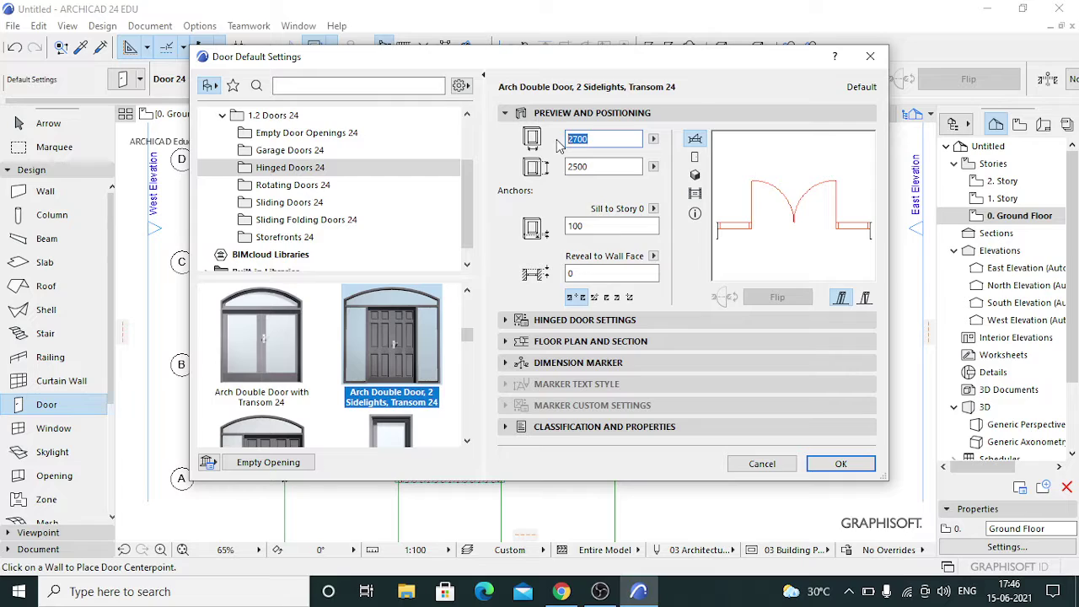
type("15")
left_click(601, 169)
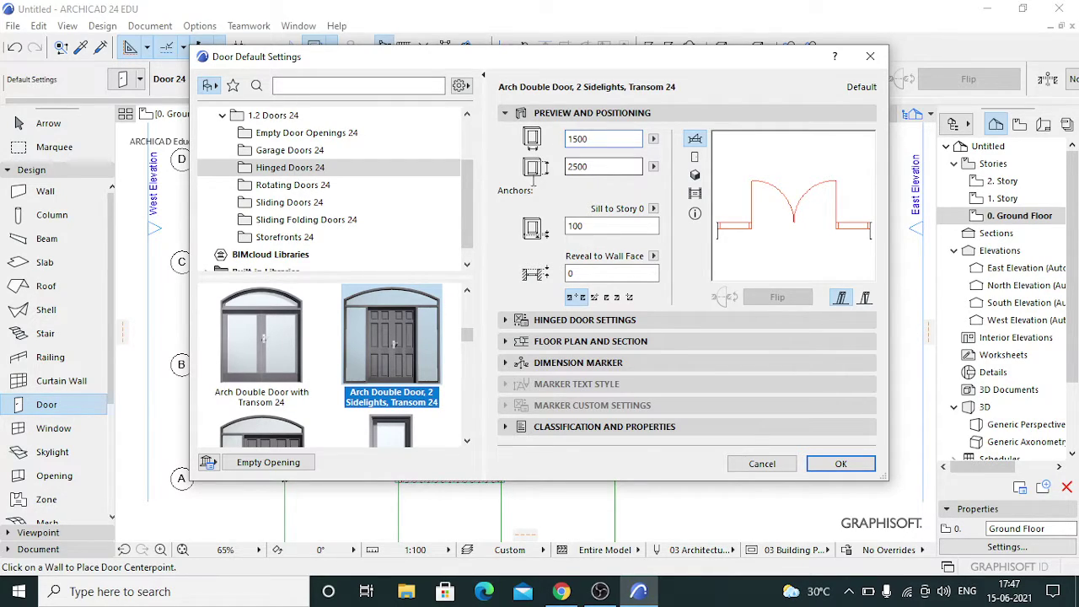
key("Tab")
type("21")
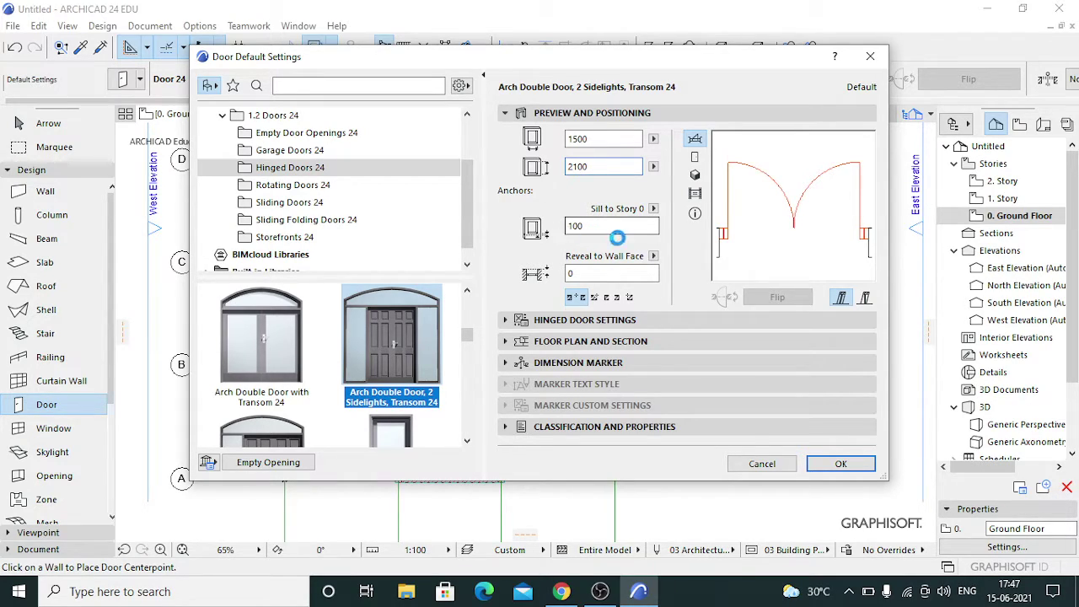
key("Tab")
left_click(840, 465)
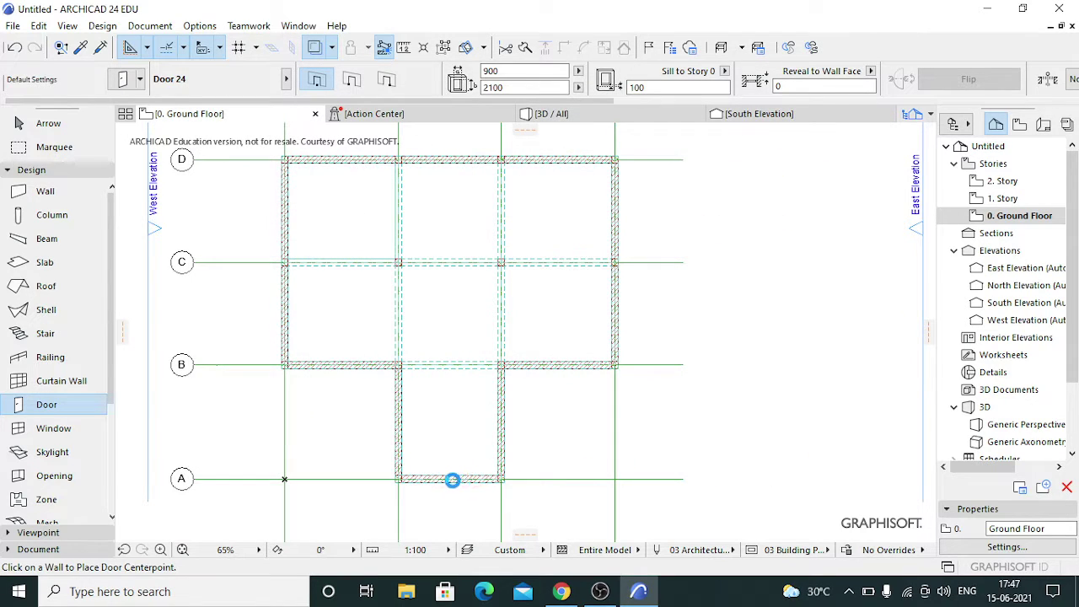
Place the double door at the middle of the grid A wall between grids 2 and 3, opening inward.
left_click(452, 479)
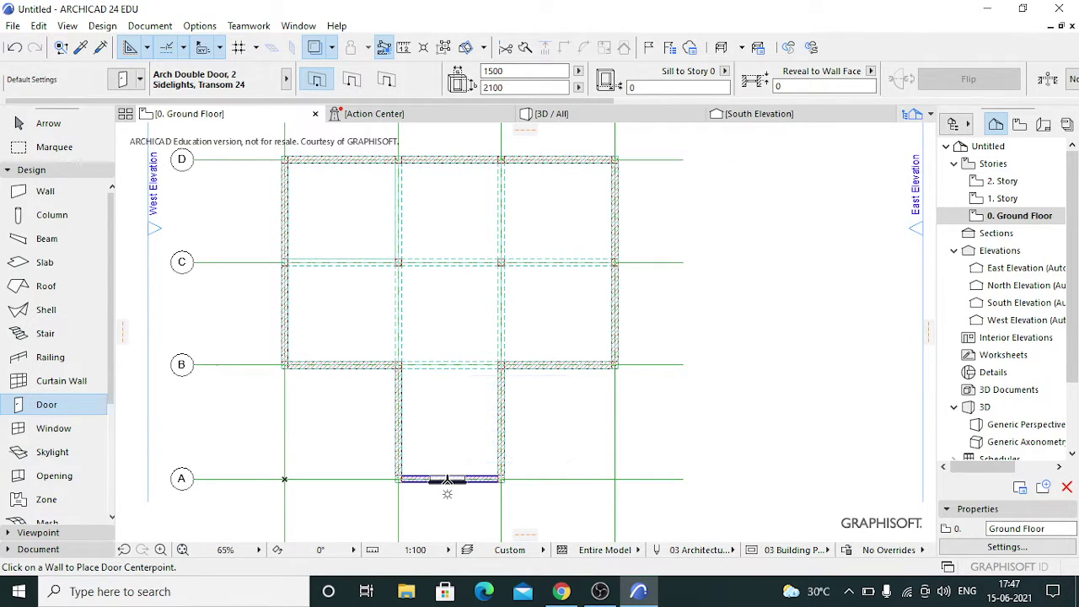
left_click(447, 480)
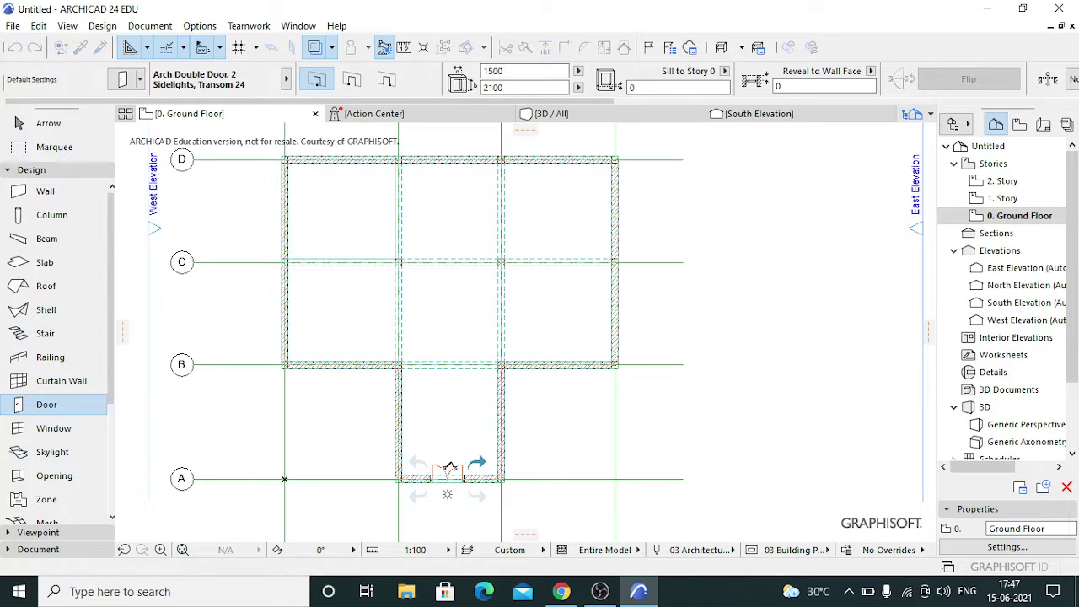
left_click(454, 440)
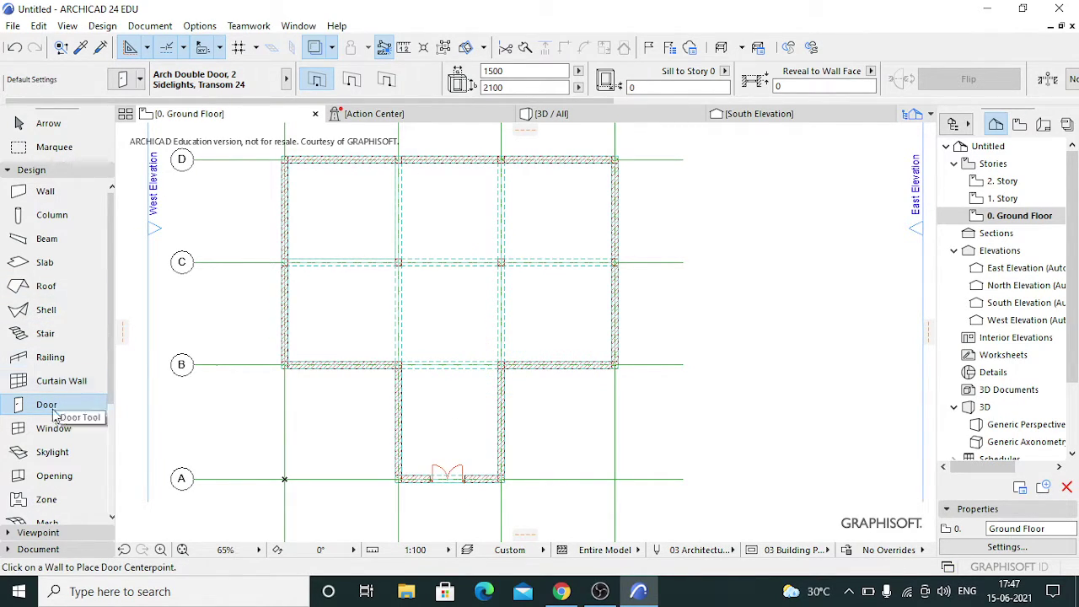
Start the Window tool and choose 2-Sash Sliding Window 24 from the sliding windows as the default type.
left_click(50, 430)
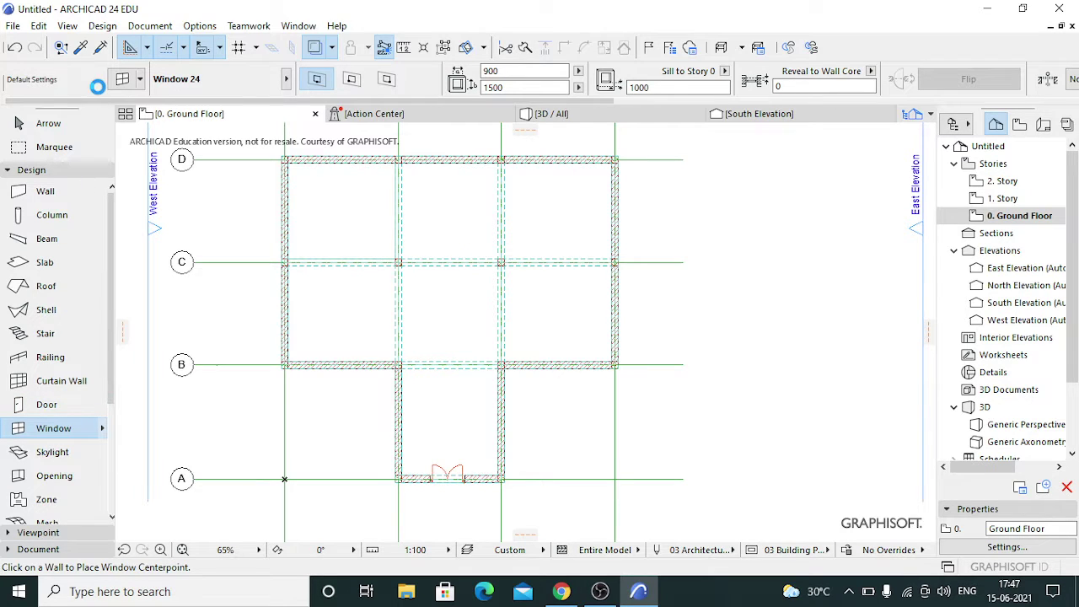
left_click(122, 79)
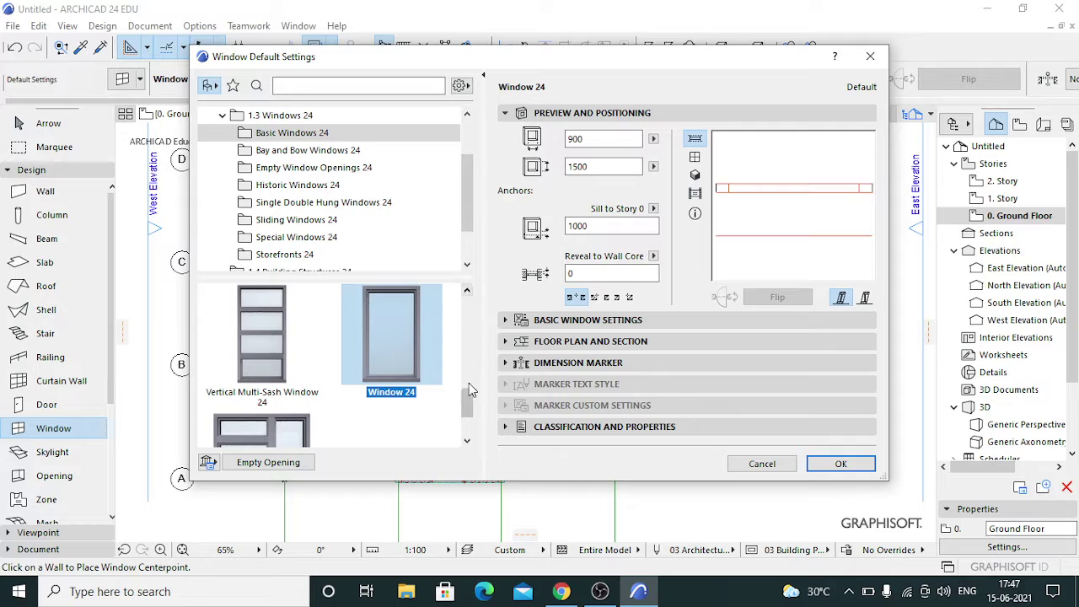
left_click(330, 221)
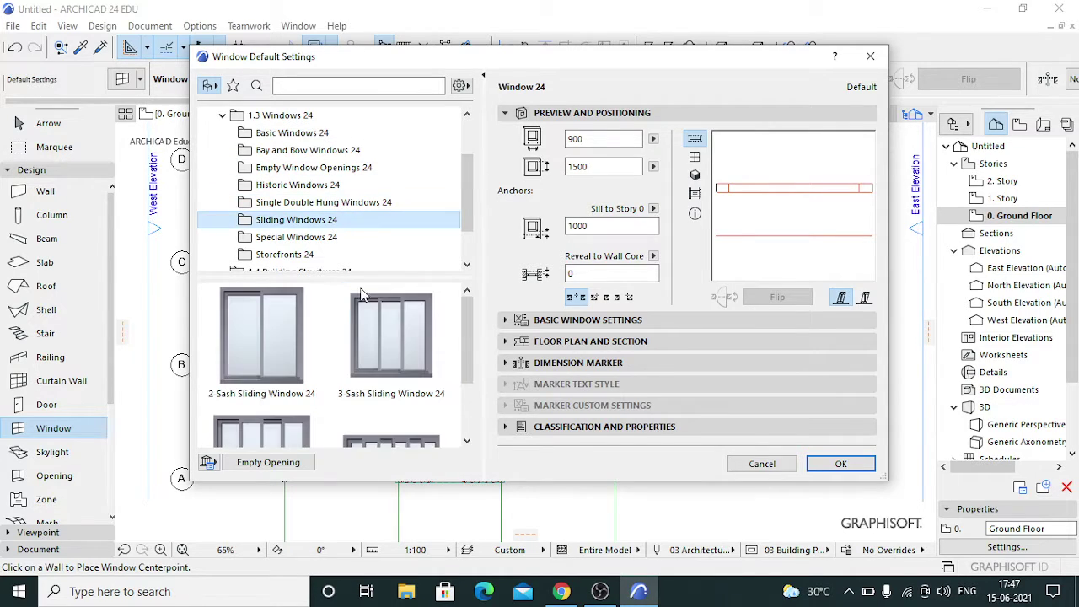
left_click(276, 351)
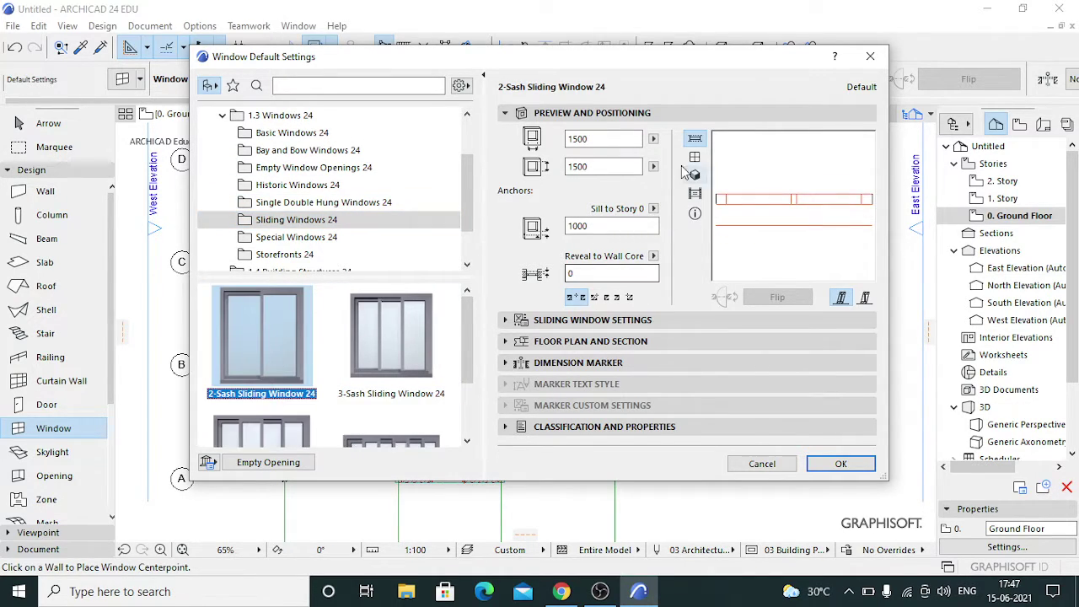
Set the default sliding window's width to 1200 and its sill to 600, and accept the settings.
left_click(626, 138)
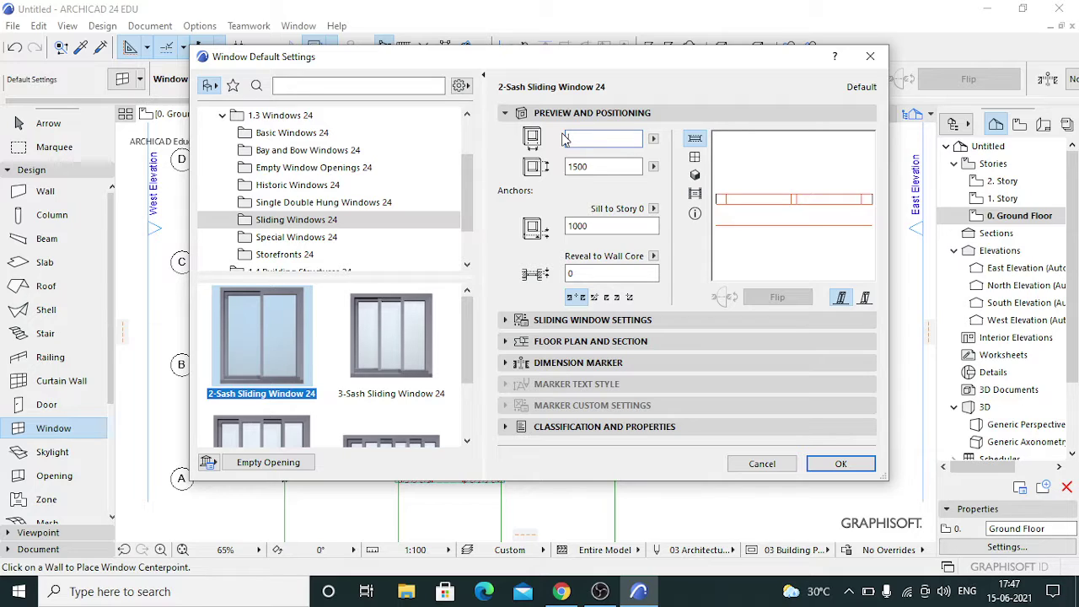
left_click(622, 165)
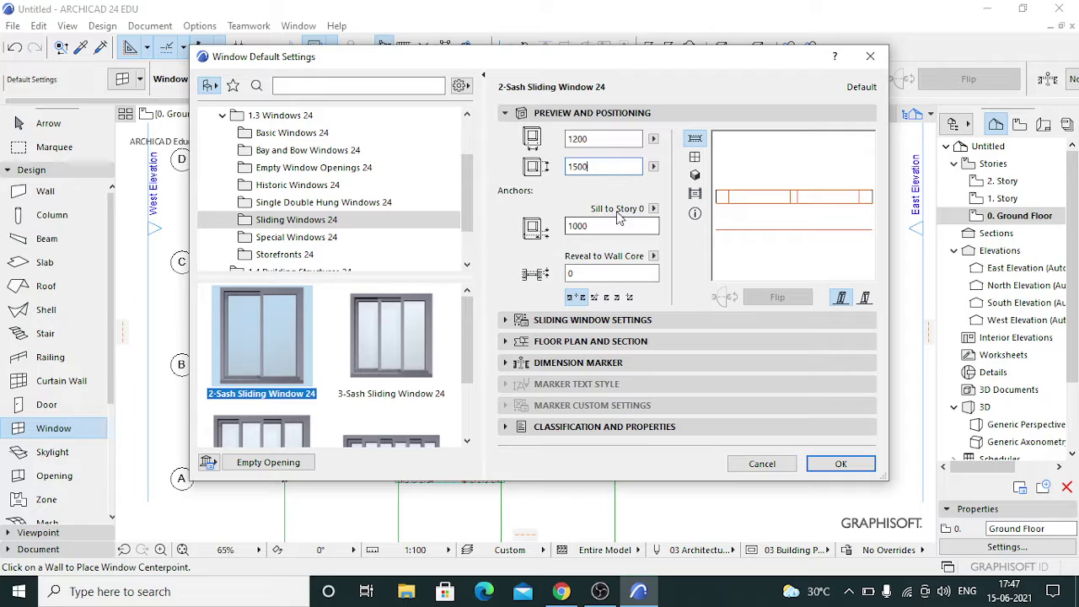
left_click(582, 225)
key("BackSpace")
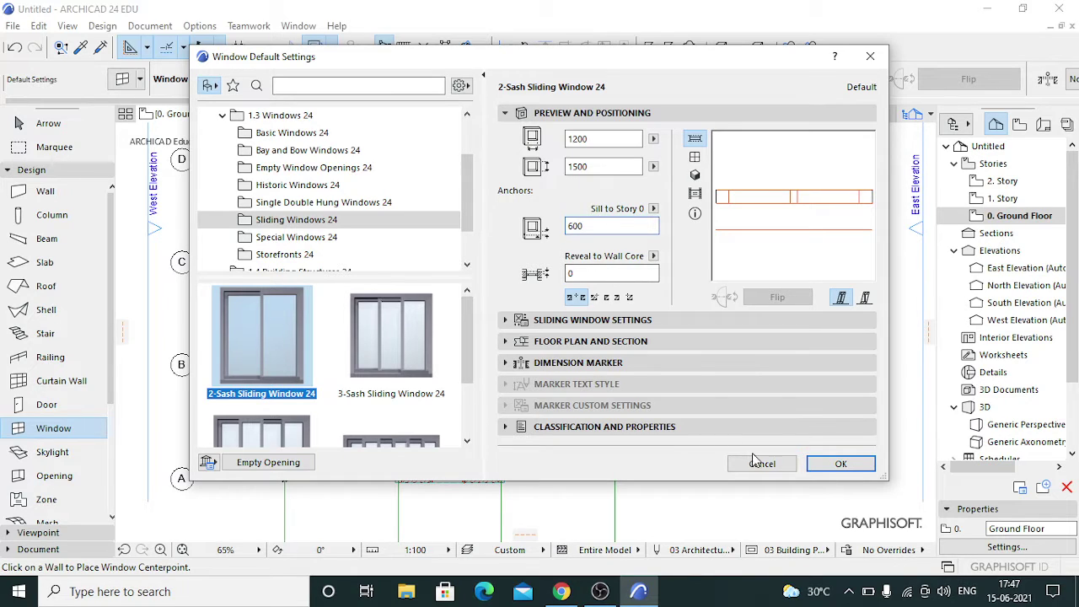
left_click(839, 464)
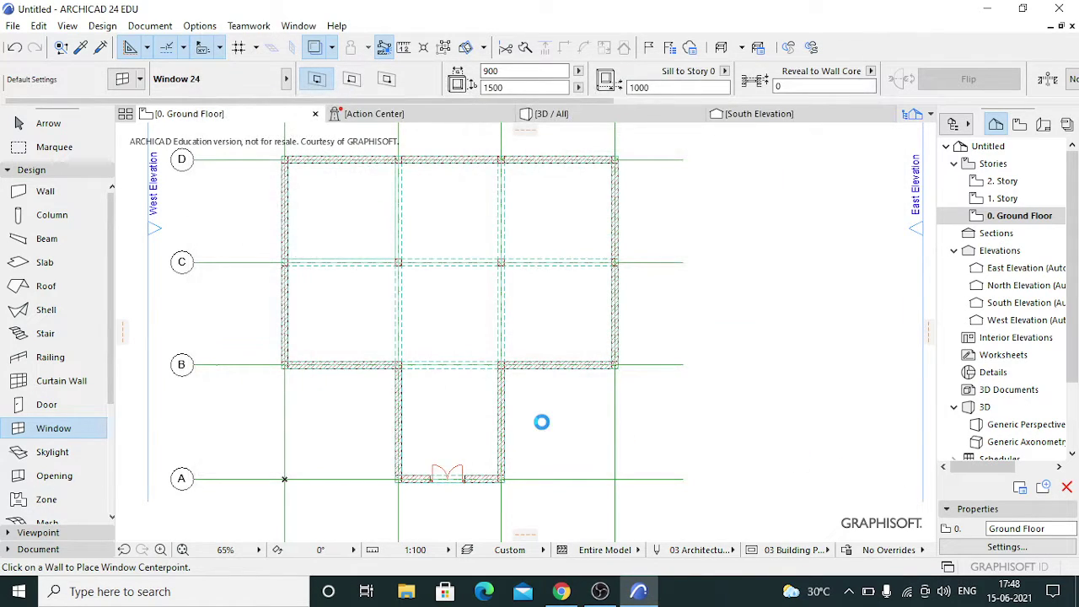
Place sliding windows in the west and east walls between grids B and C, and one in each bay of the grid D wall.
left_click(283, 310)
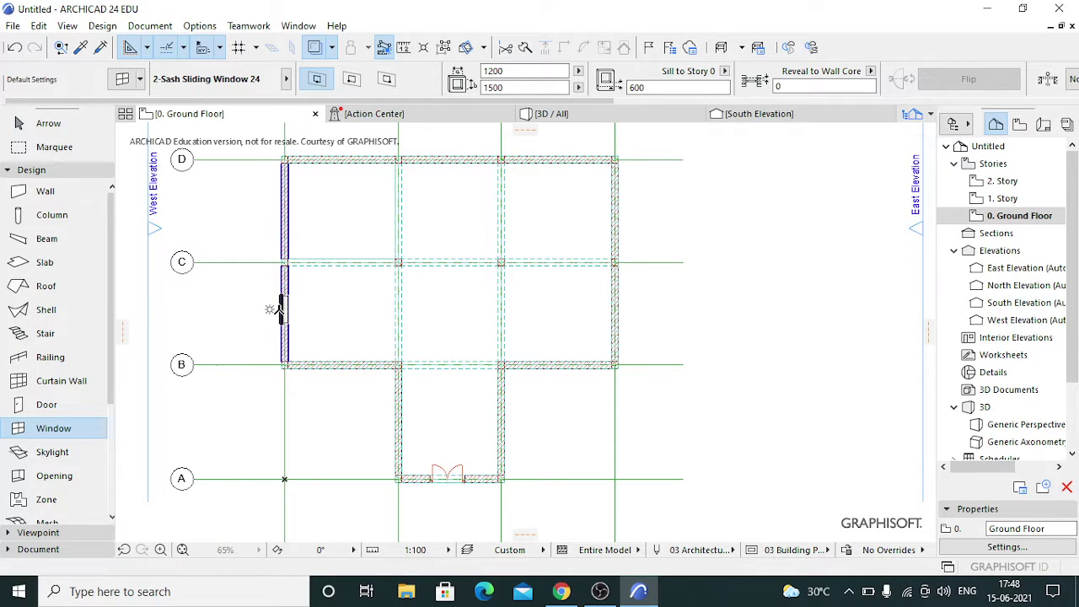
left_click(247, 326)
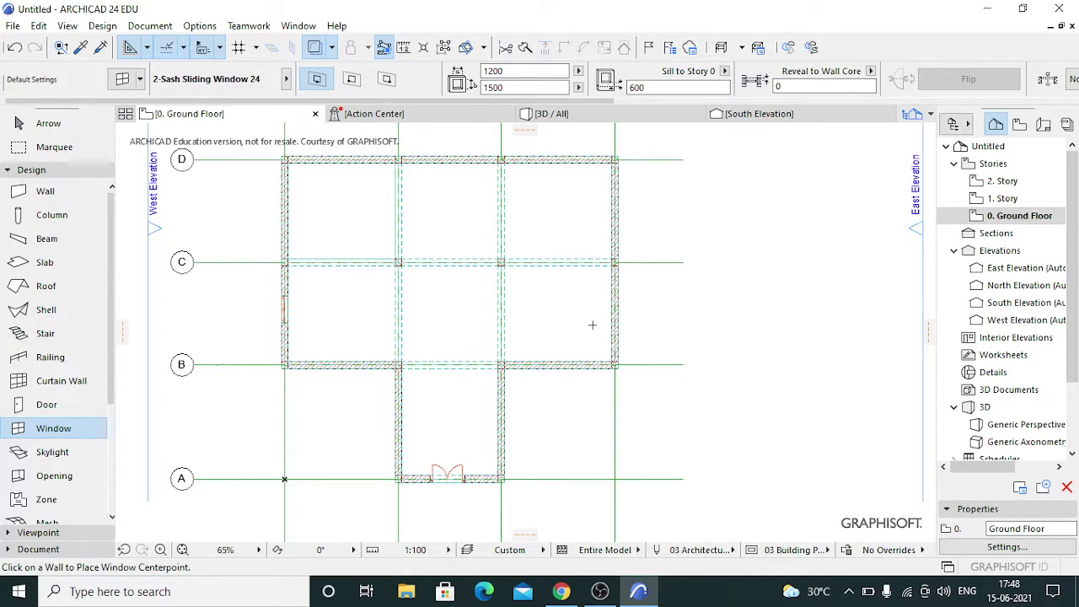
left_click(622, 316)
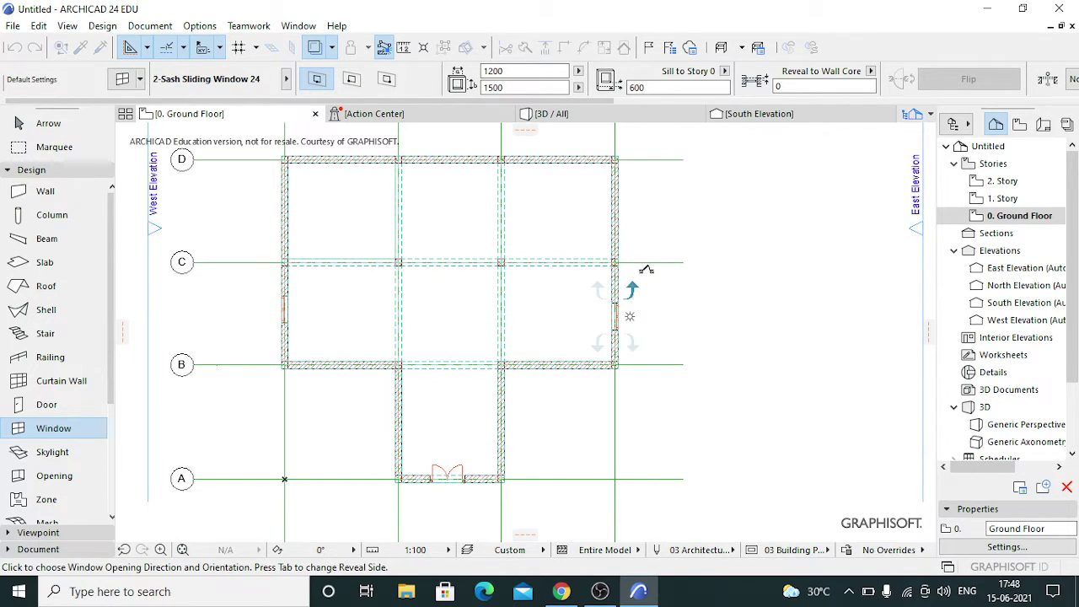
left_click(645, 269)
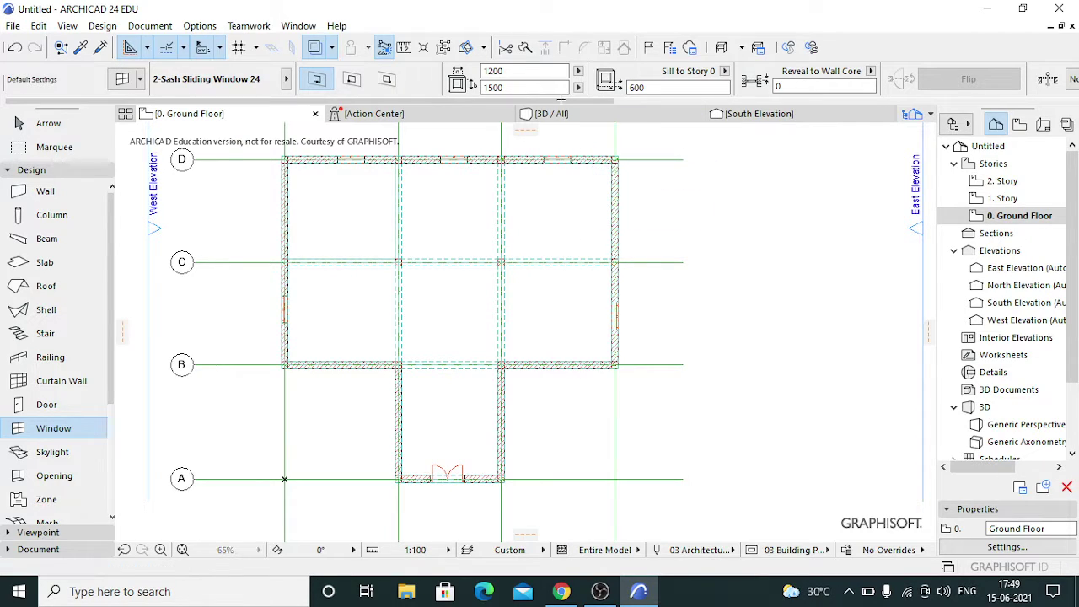
Examine the placed door and windows from several sides of the building in the 3D view.
left_click(575, 121)
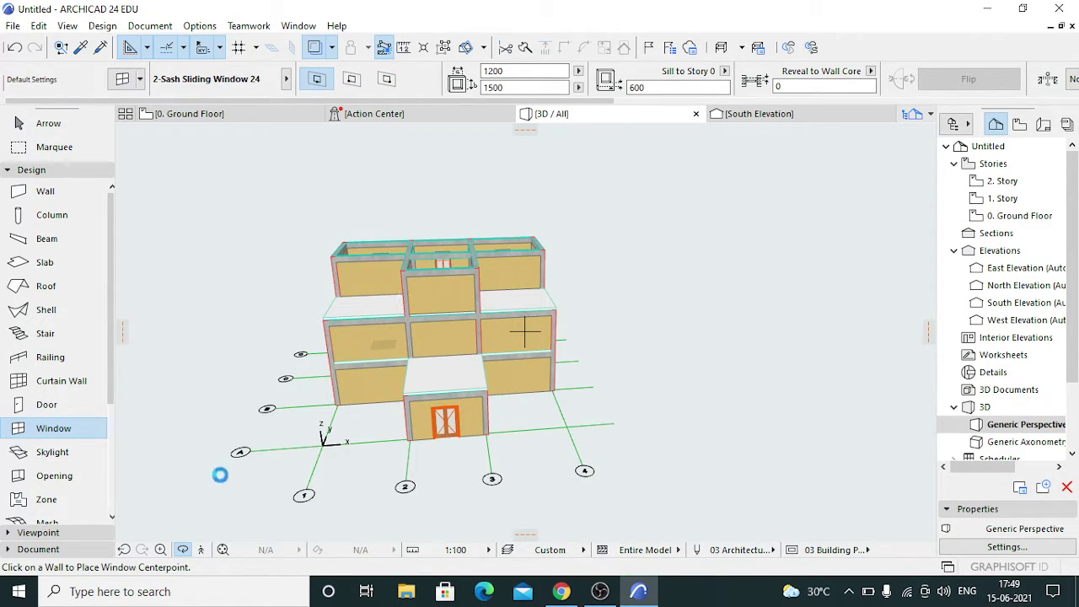
left_click(183, 549)
left_click_drag(253, 409, 747, 376)
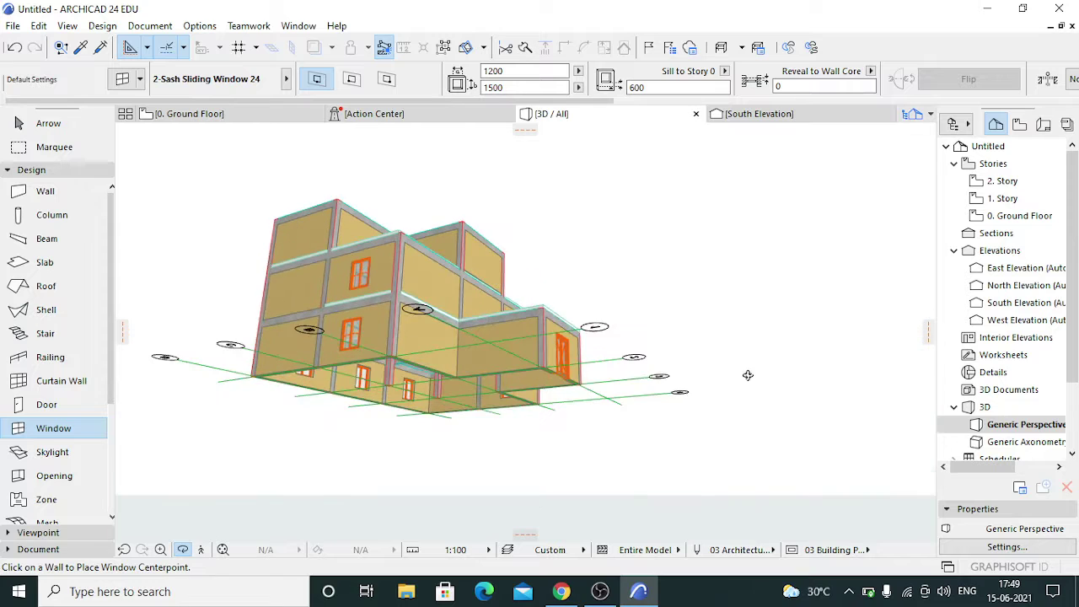
left_click_drag(397, 356, 341, 398)
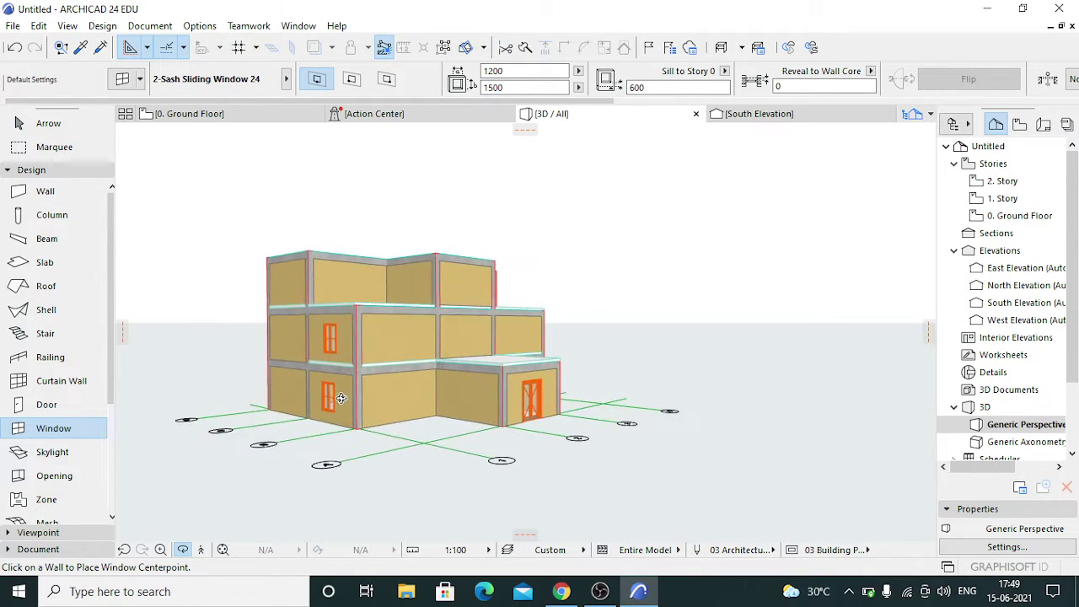
left_click_drag(591, 381, 359, 412)
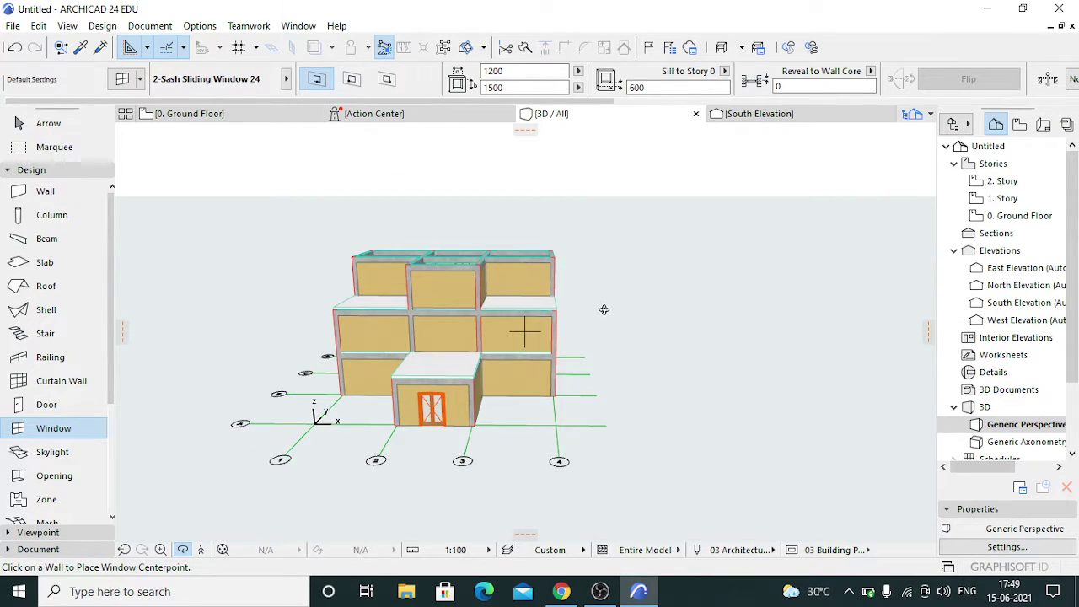
left_click_drag(602, 309, 380, 364)
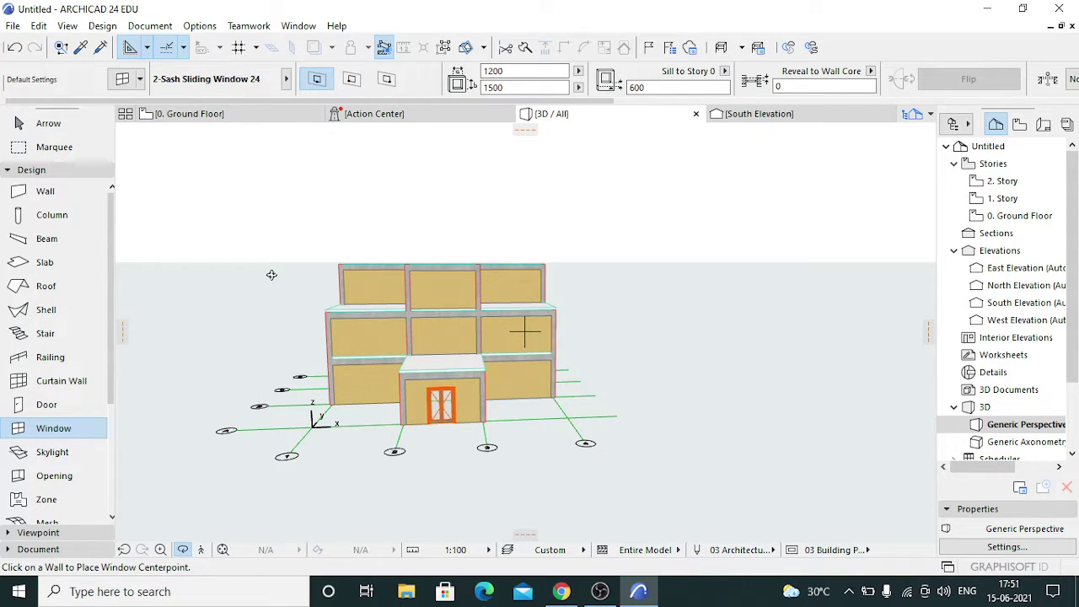
In the ground floor plan, set the default slab's thickness to 50 and its offset to the home story to 2200.
left_click(180, 118)
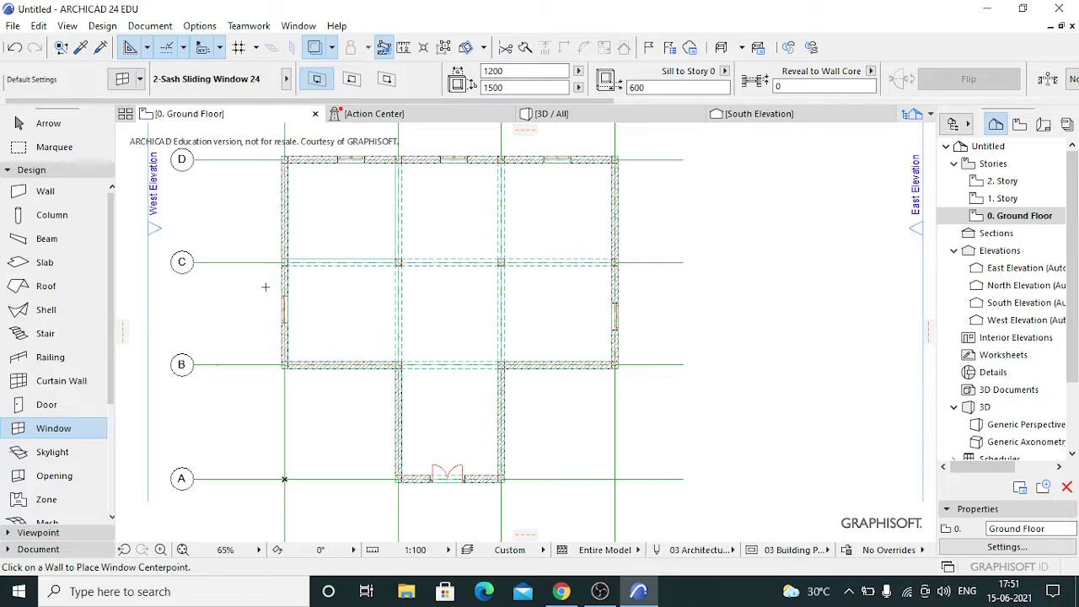
left_click(42, 262)
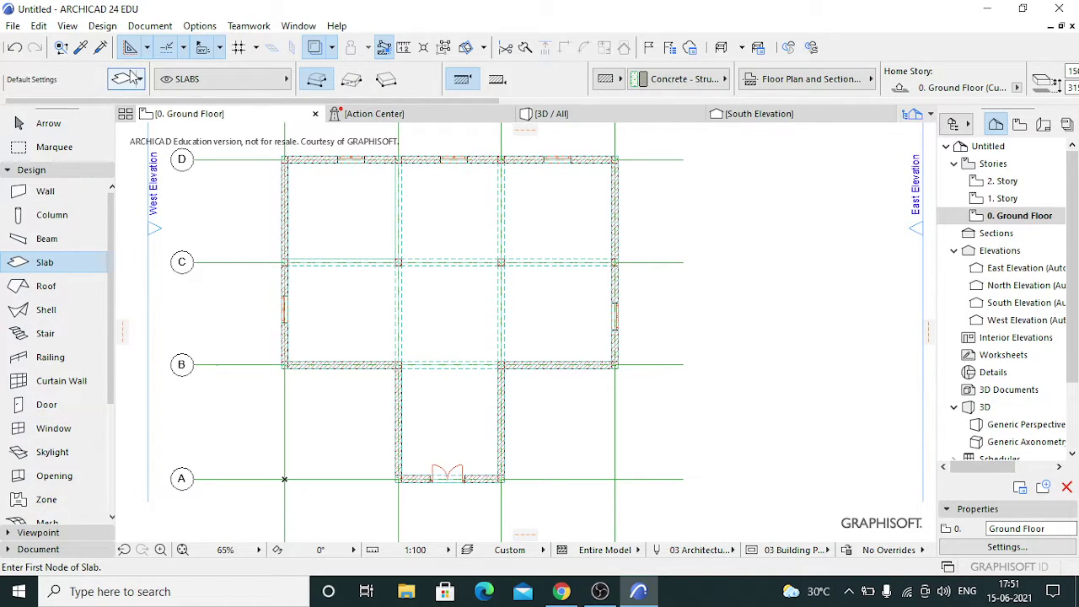
left_click(126, 78)
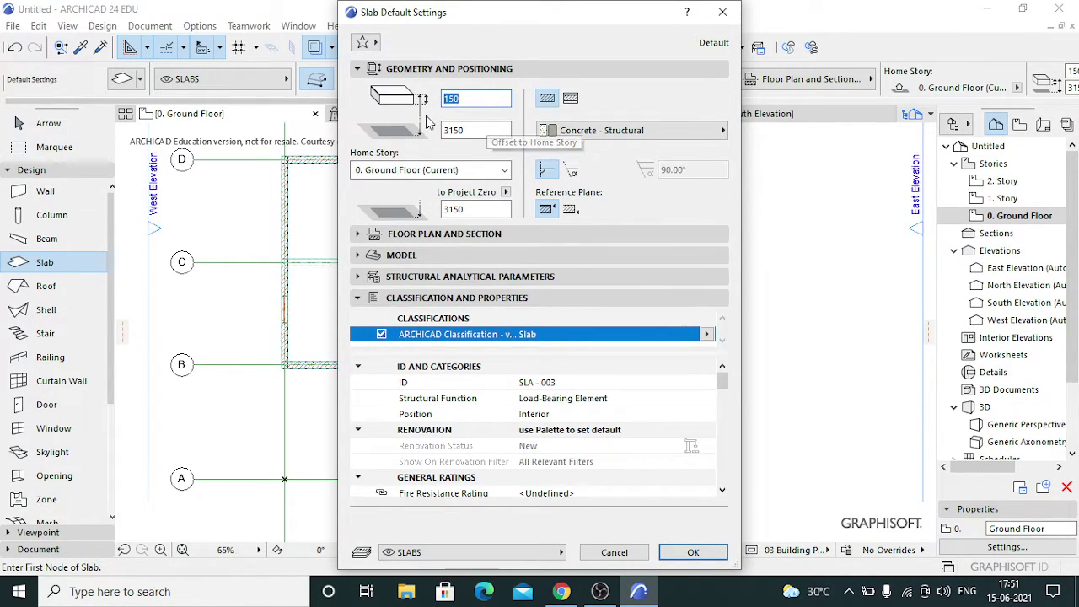
key("Tab")
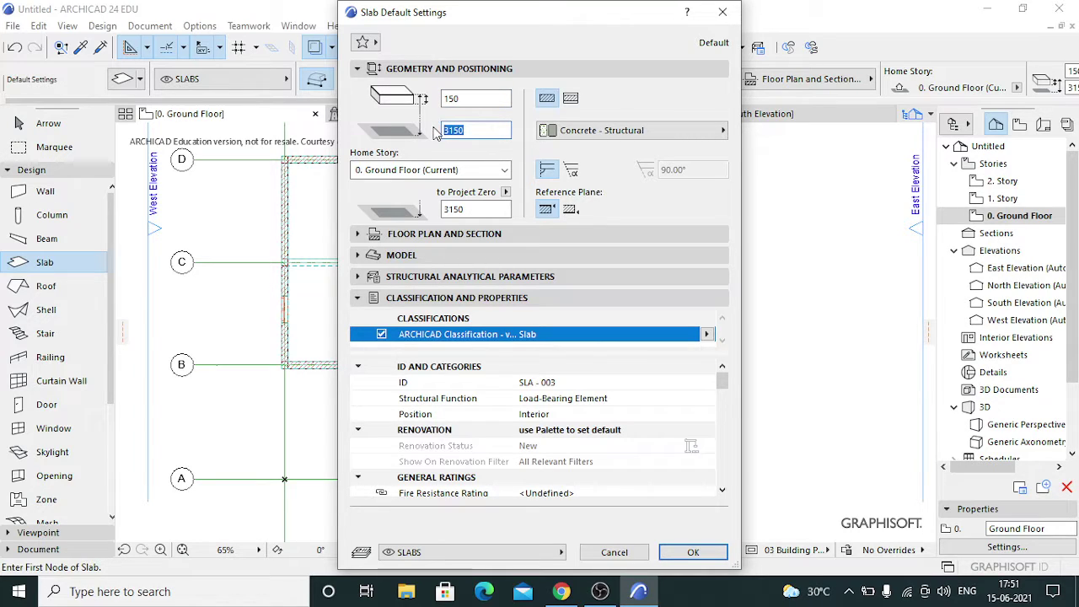
key("BackSpace")
type("2200")
key("shift+Tab")
key("BackSpace")
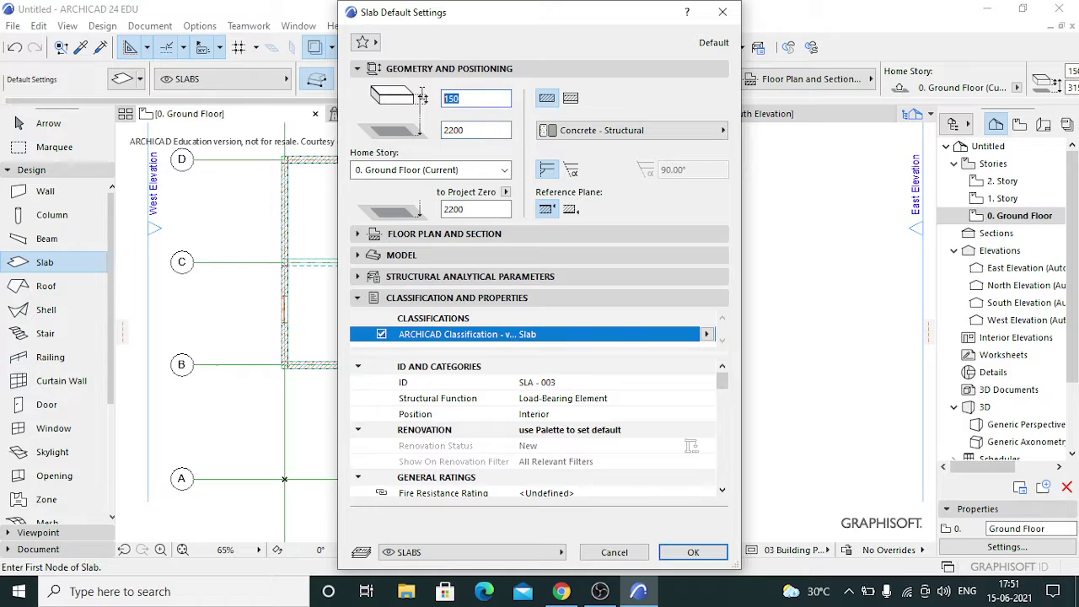
type("50")
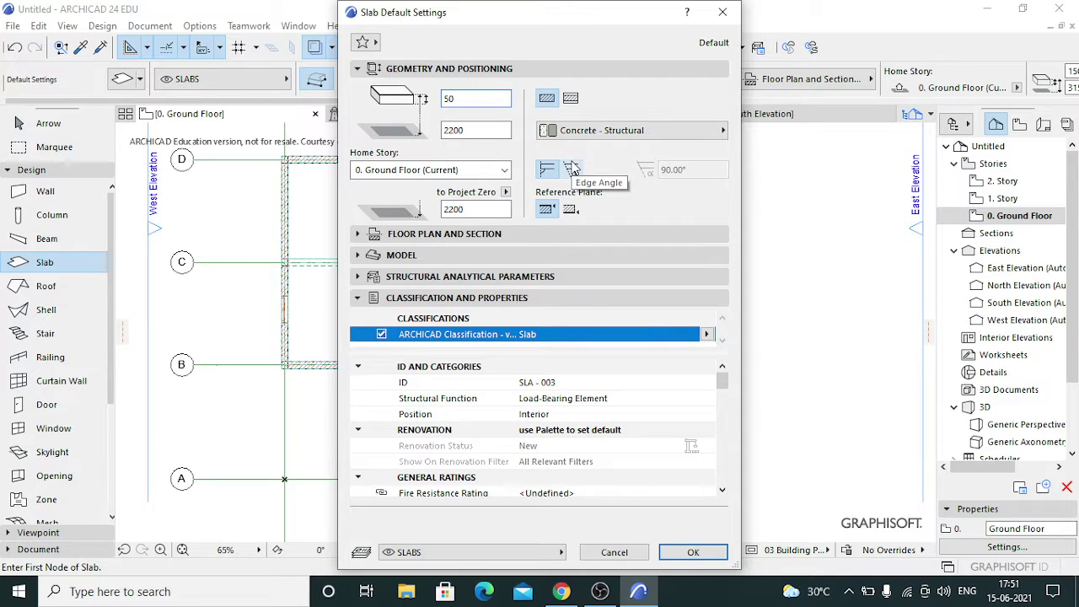
Give the default slab a custom edge angle of 135° and accept the settings.
left_click(575, 170)
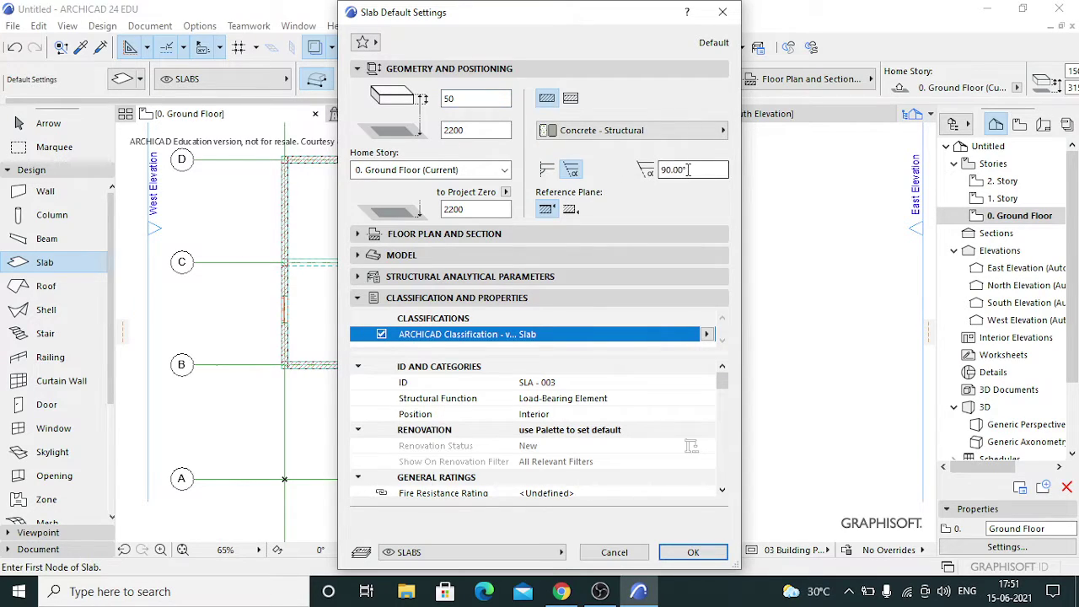
key("BackSpace")
type("1")
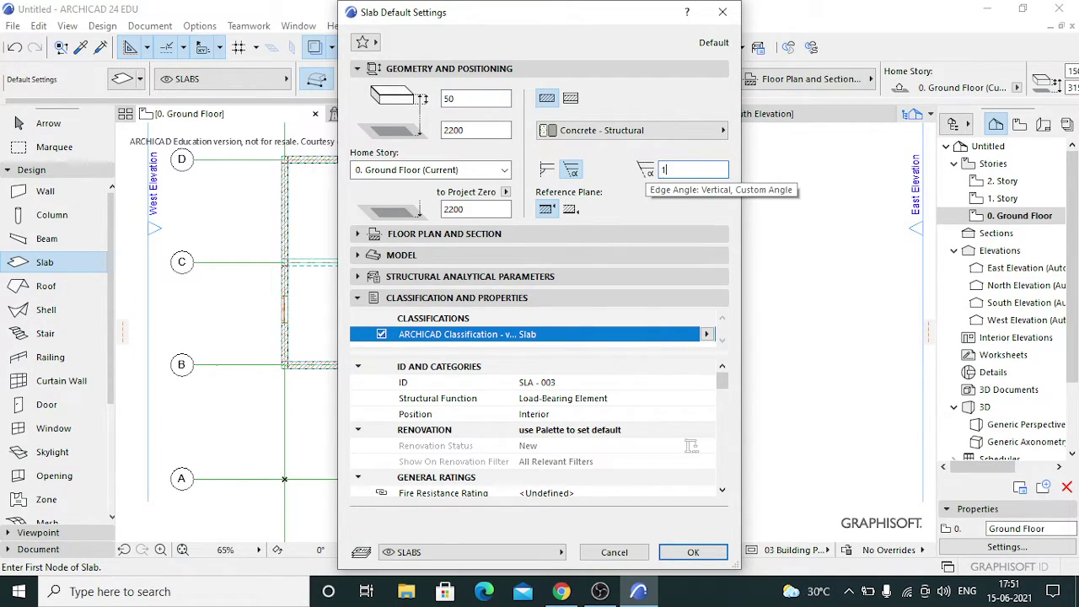
type("35")
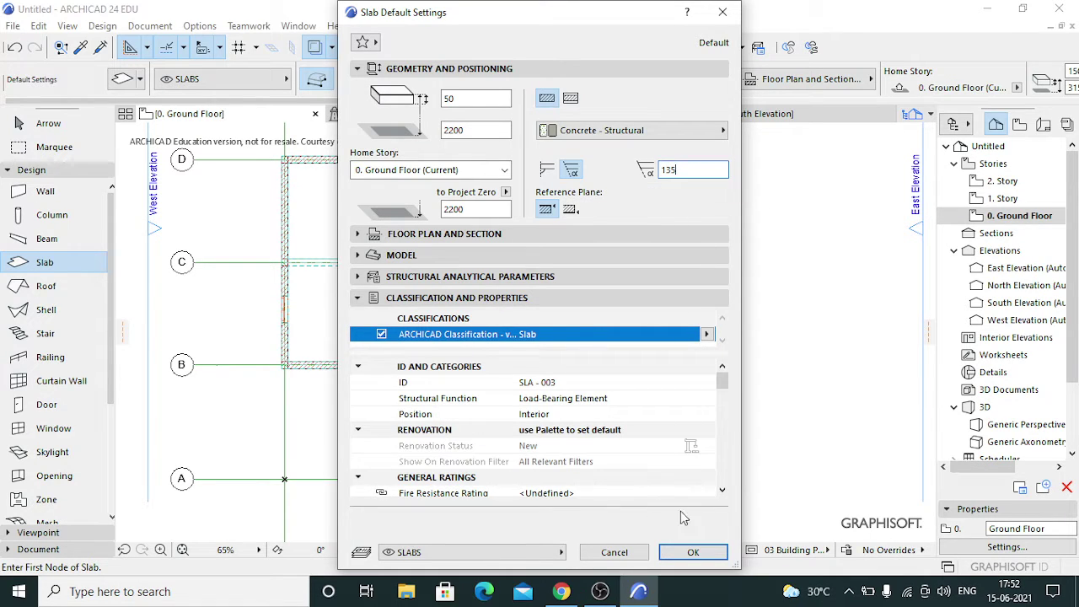
key("Tab")
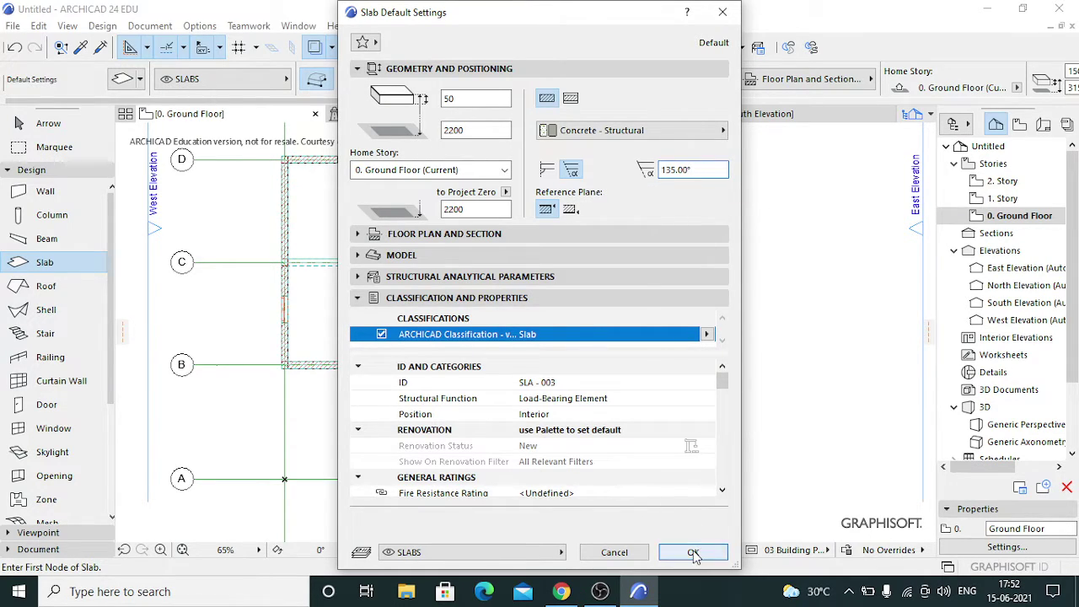
left_click(696, 551)
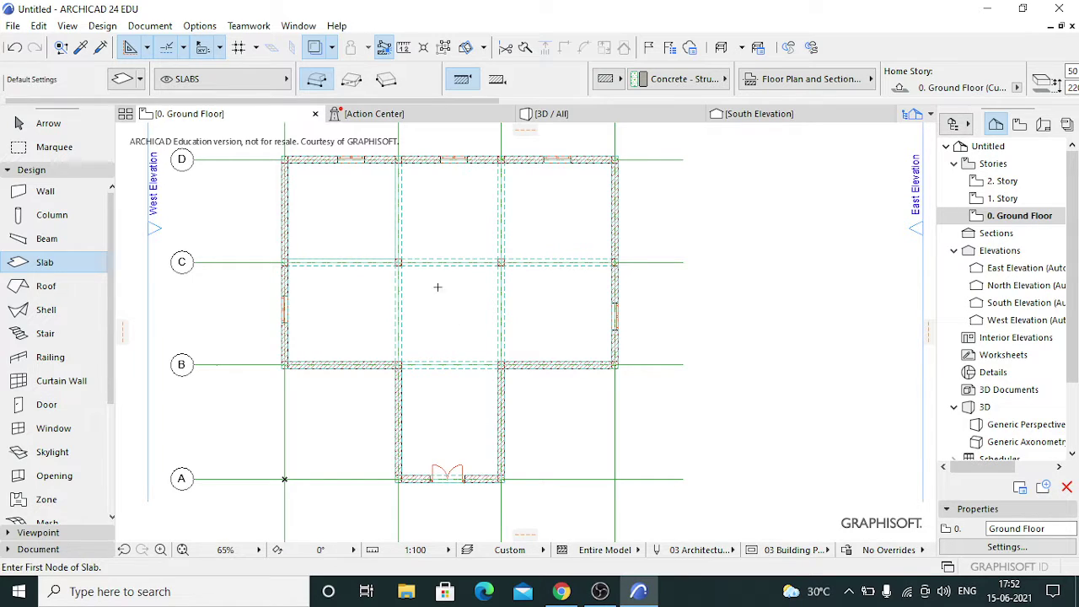
Draw a 1000 by 1400 slab projecting outward over the window in the west wall between grids B and C.
scroll(315, 387, "up", 5)
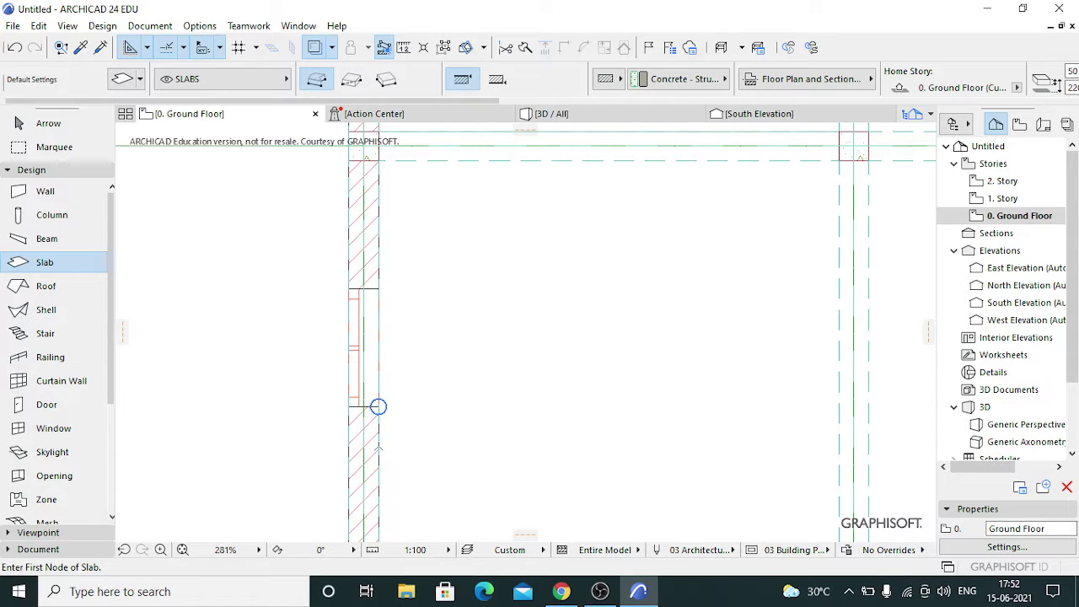
left_click(377, 415)
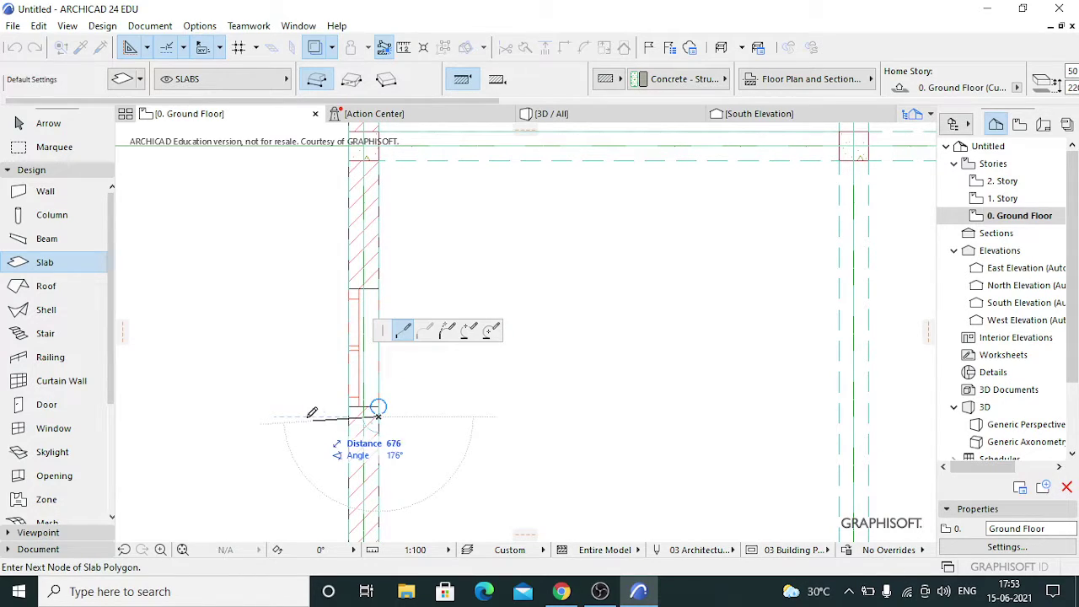
type("1000")
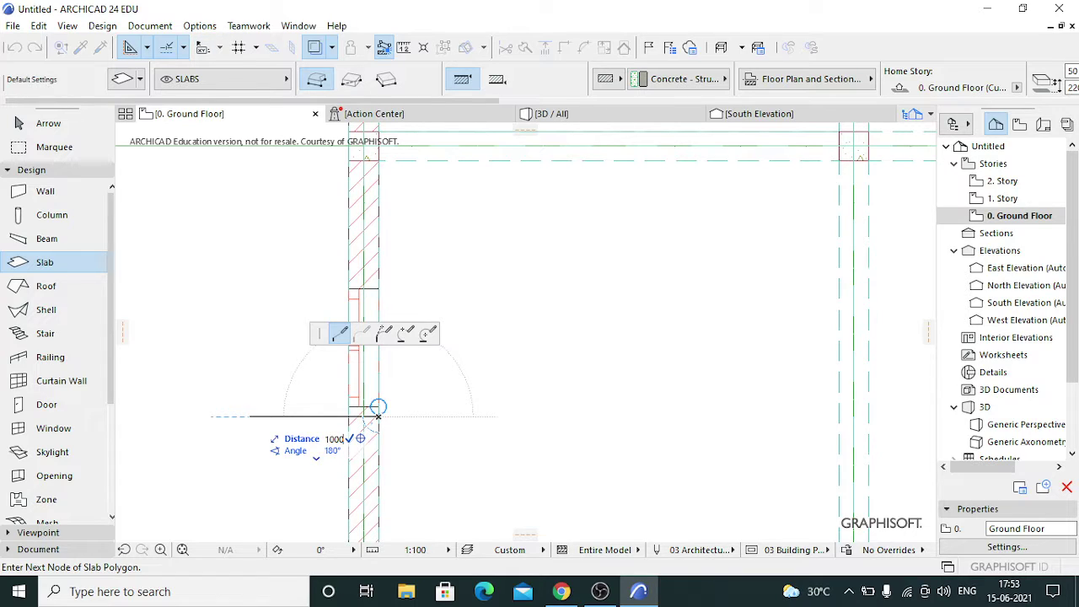
key("Return")
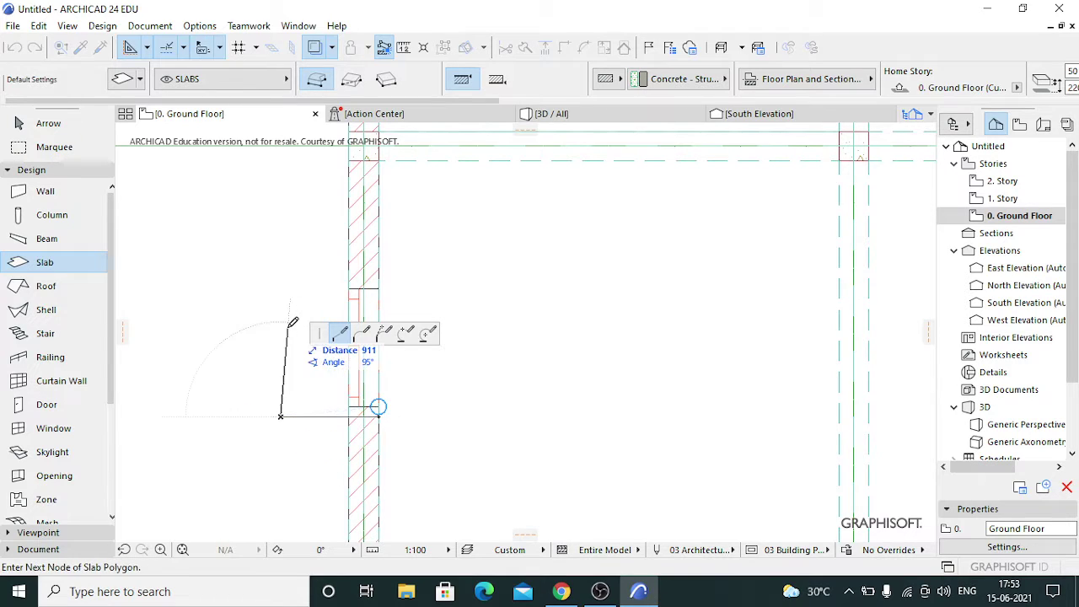
type("1")
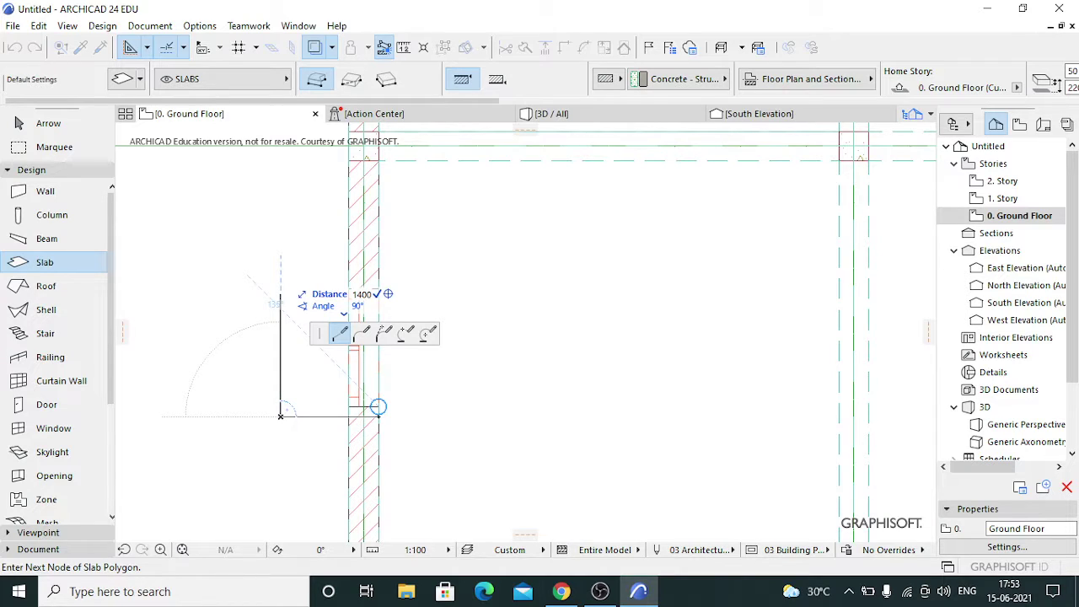
type("400")
key("Return")
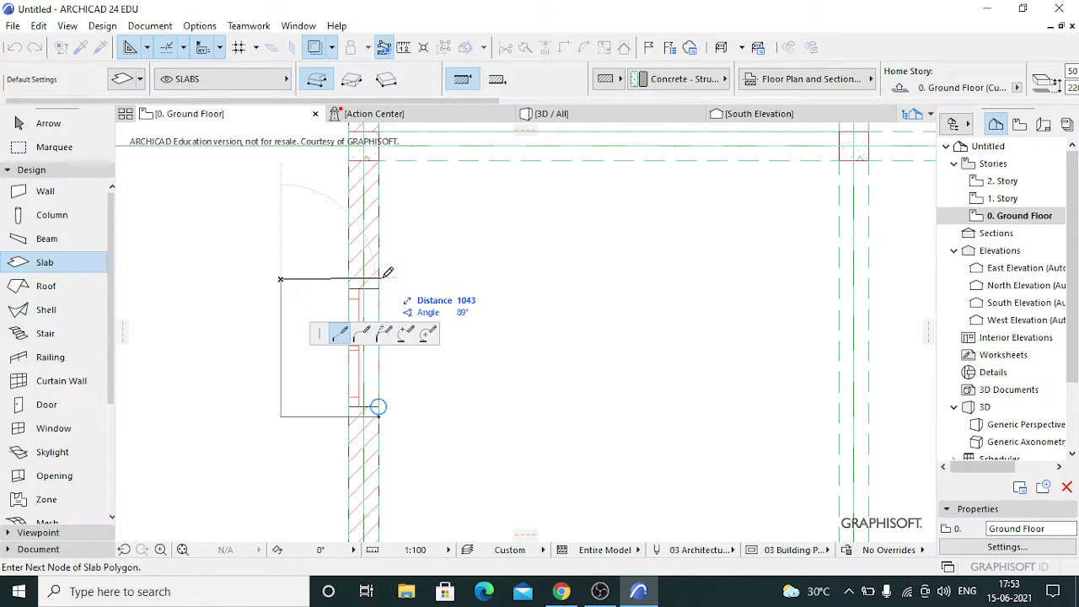
type("10")
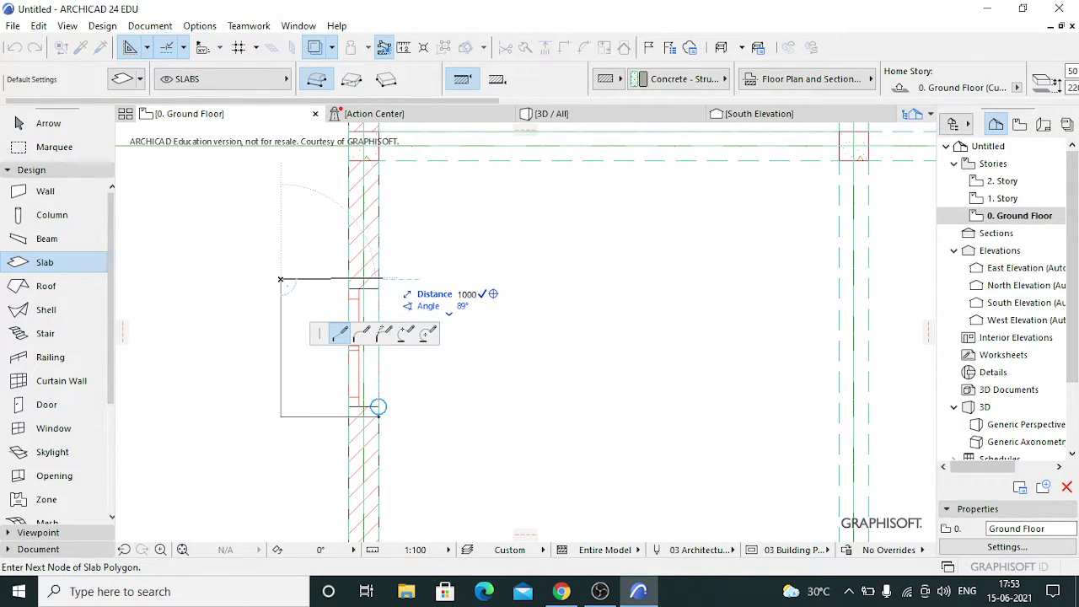
type("00")
key("Return")
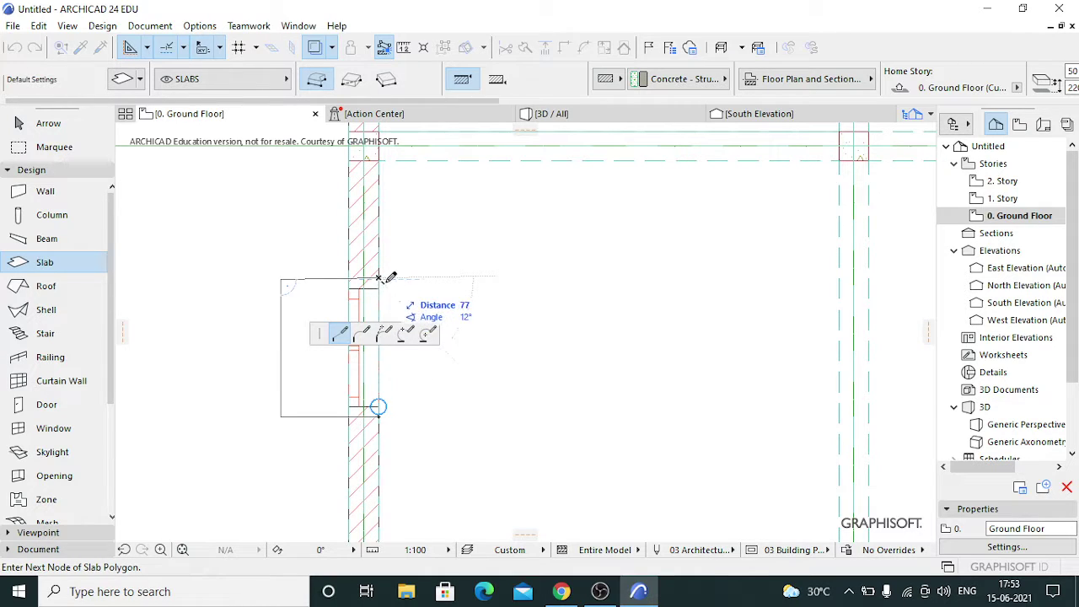
right_click(390, 278)
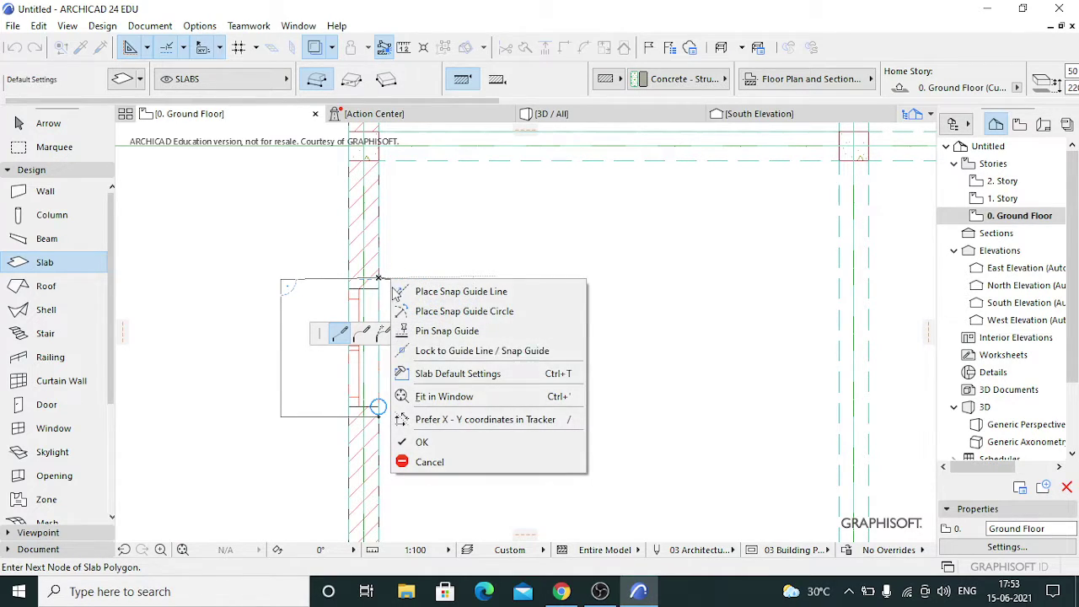
left_click(404, 443)
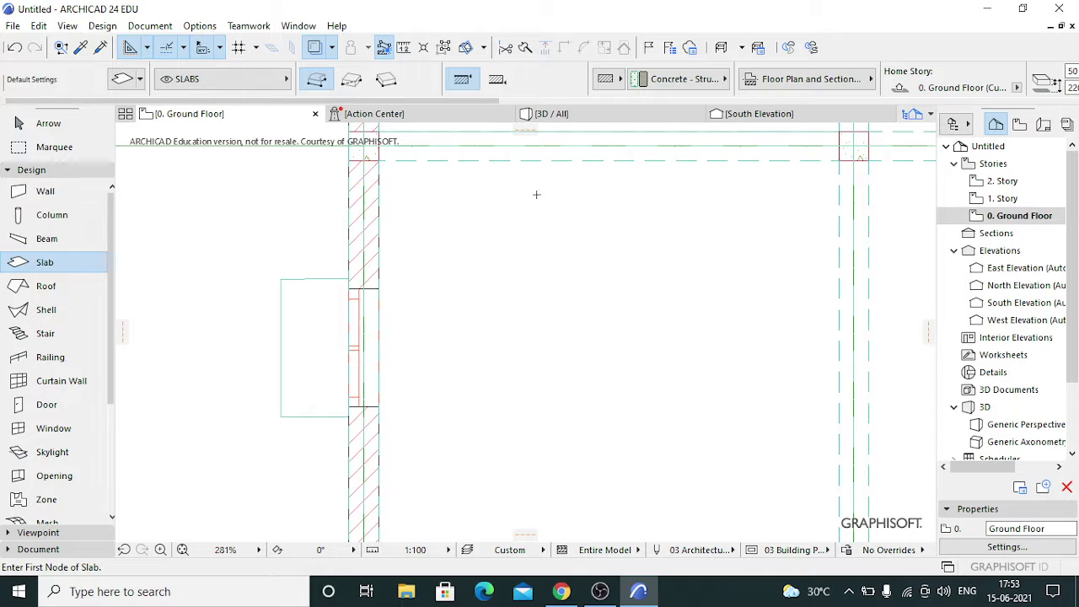
Examine the thin slabs above the windows in the 3D view and in the 2. Story plan.
left_click(549, 113)
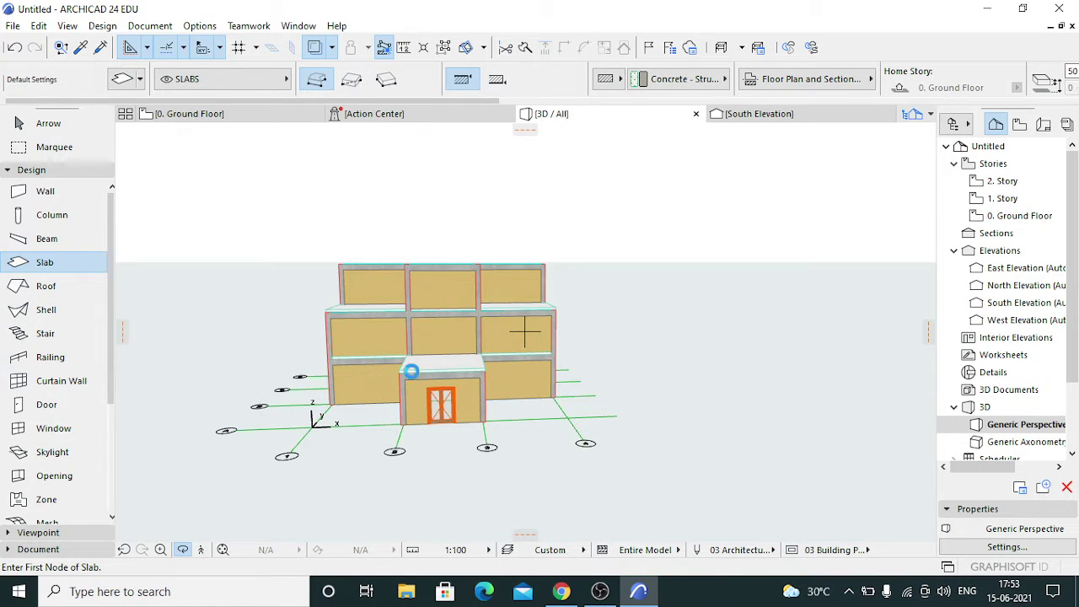
middle_click_drag(411, 371, 340, 342, "shift")
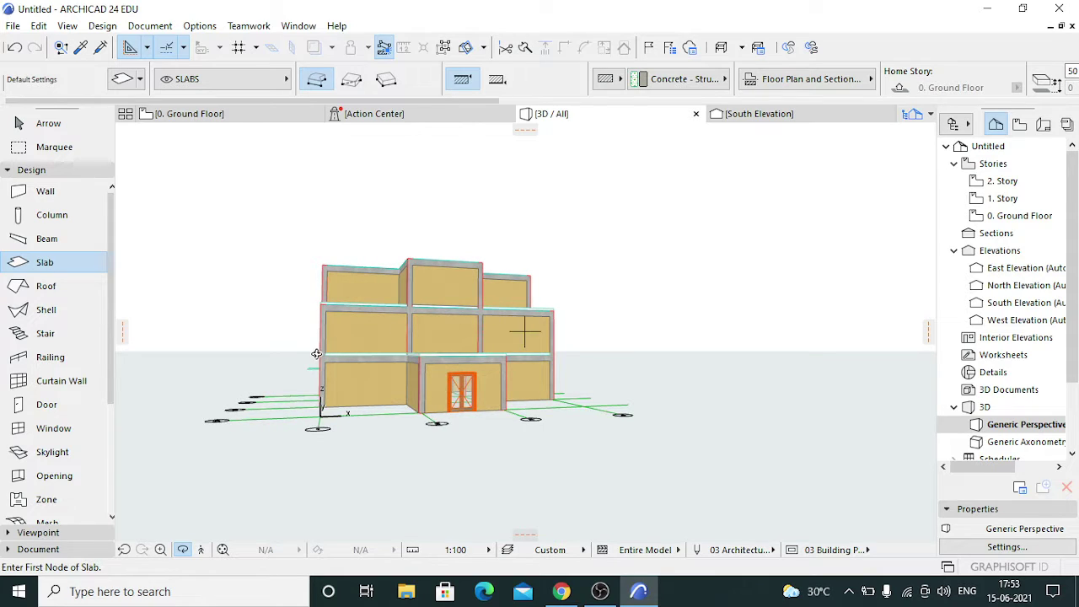
middle_click_drag(523, 329, 261, 176, "shift")
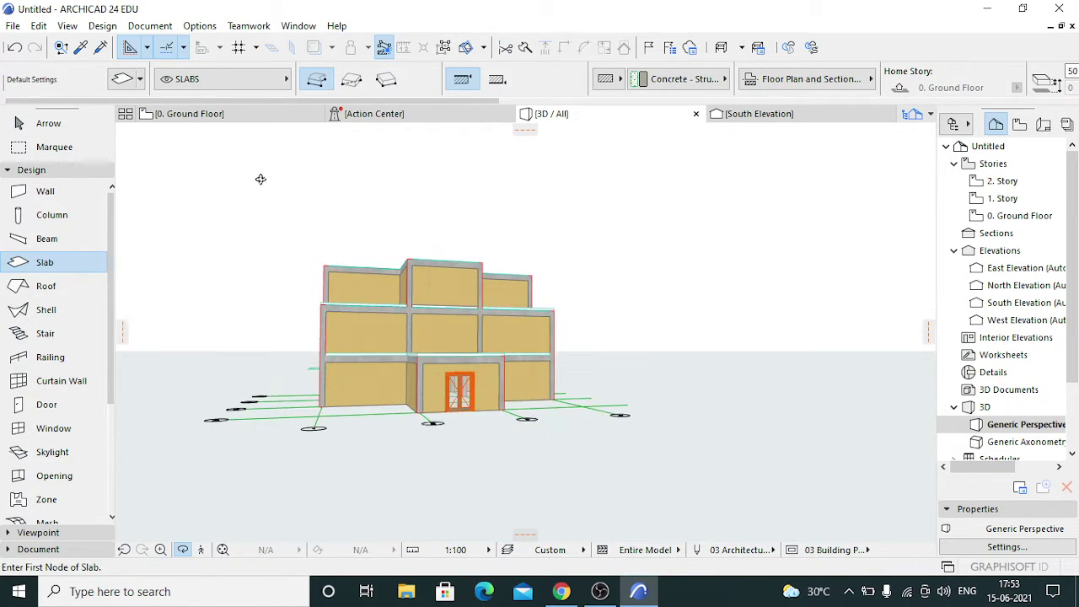
left_click(248, 115)
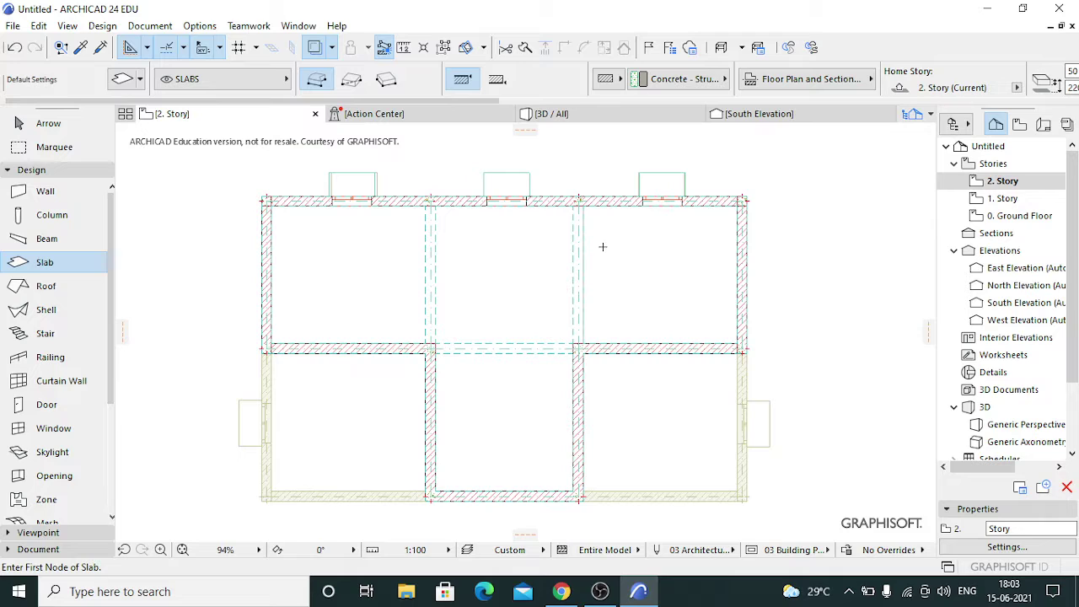
left_click(564, 123)
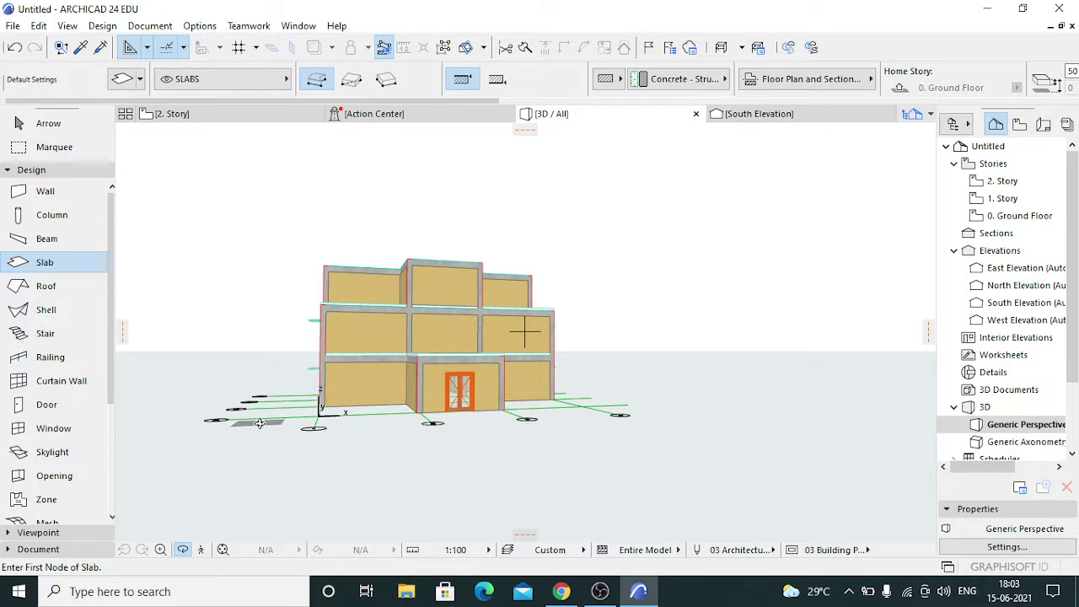
middle_click_drag(524, 333, 516, 271, "shift")
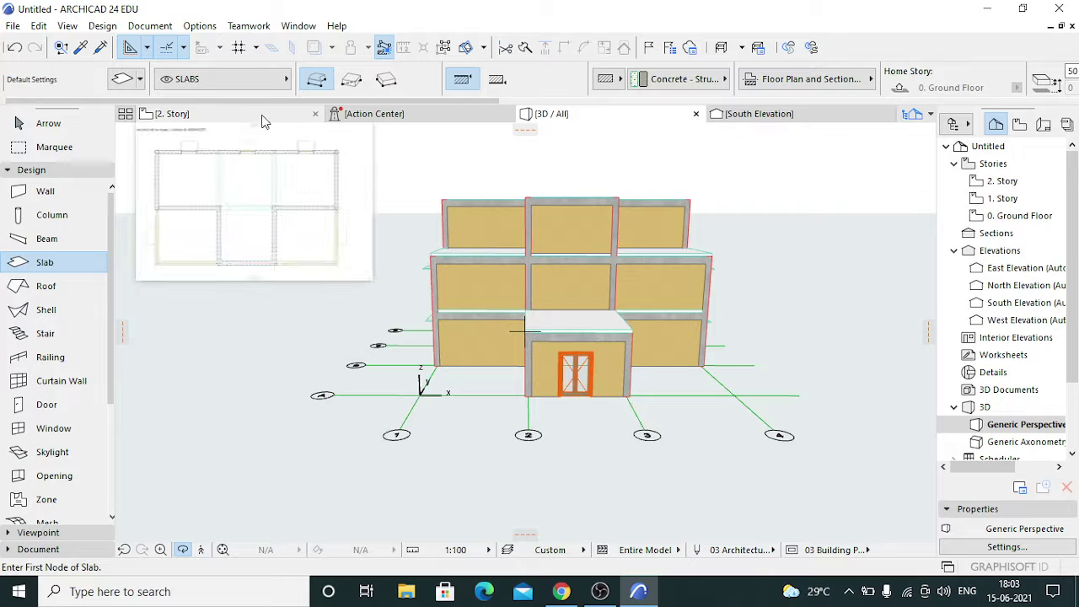
Show the 2. Story floor plan and open the default settings of the Roof tool.
double_click(1005, 216)
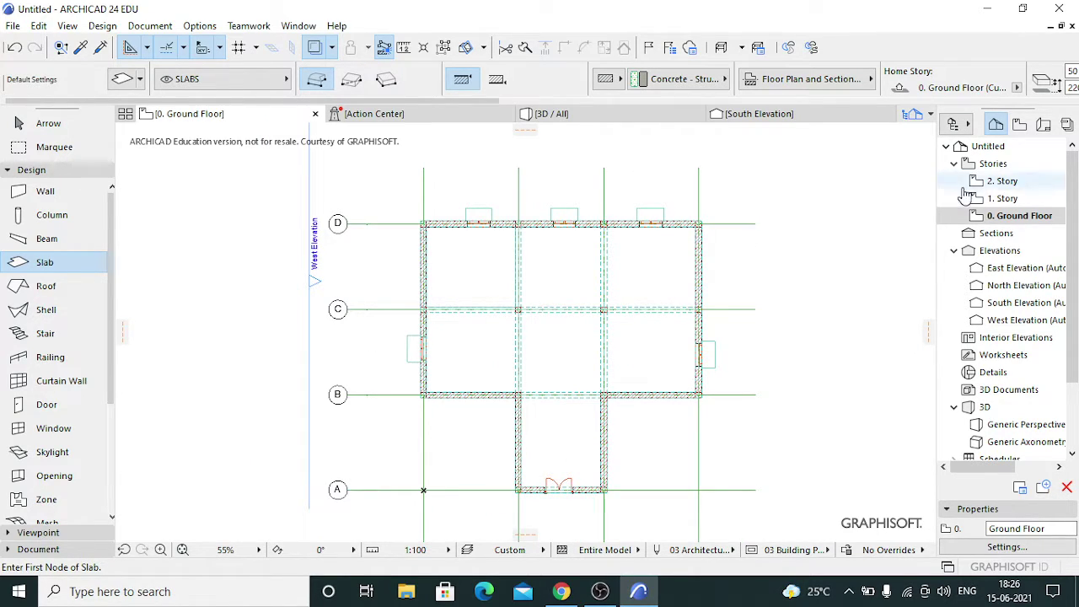
left_click(1010, 182)
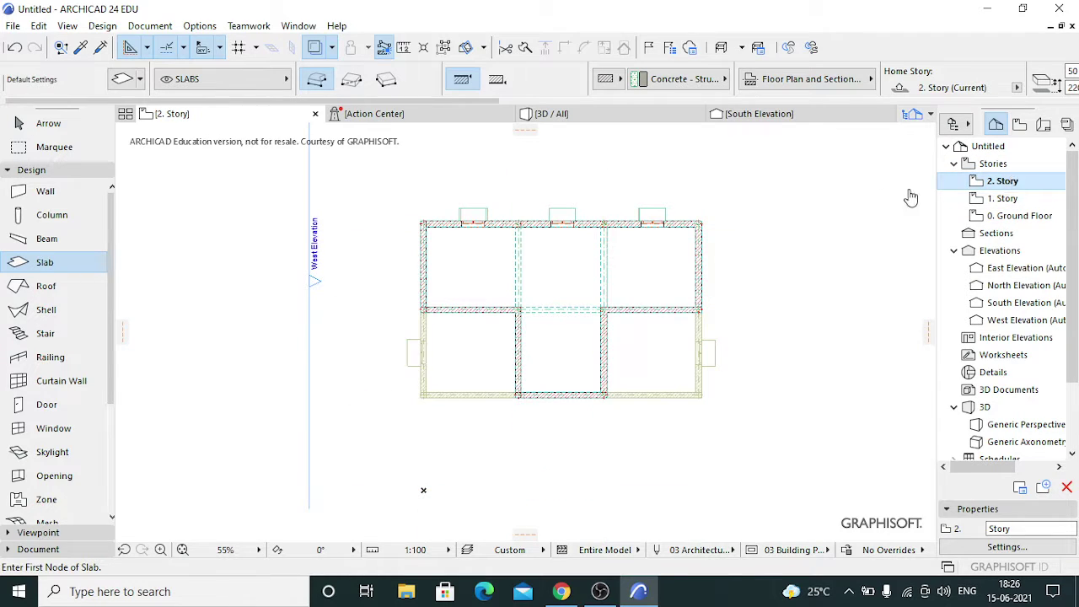
left_click(51, 287)
double_click(50, 286)
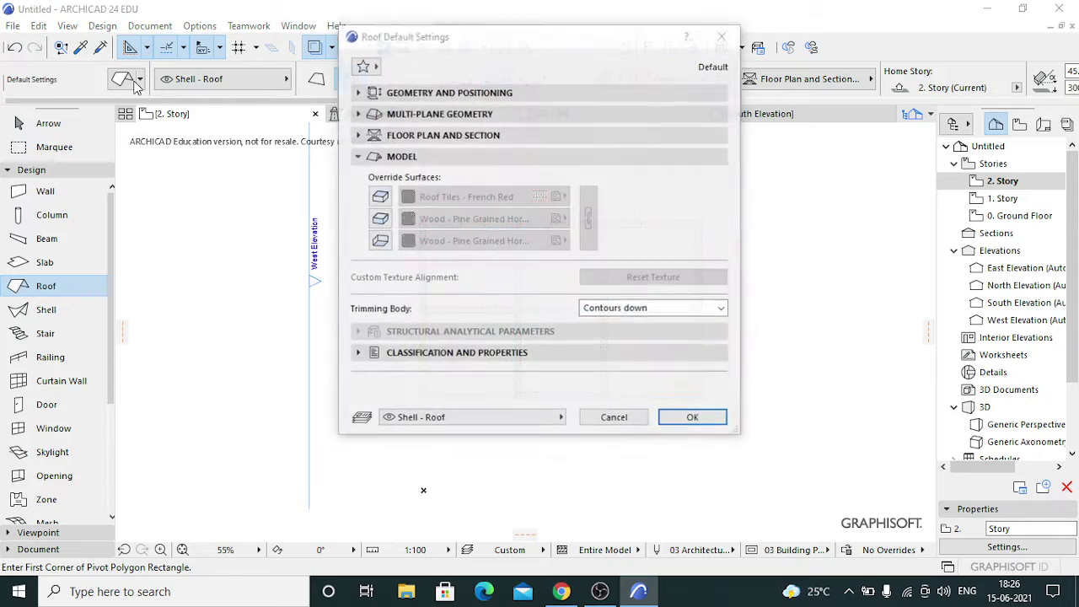
Switch the default roof to a basic structure using Timber - Roof and set its thickness to 150.
left_click(482, 92)
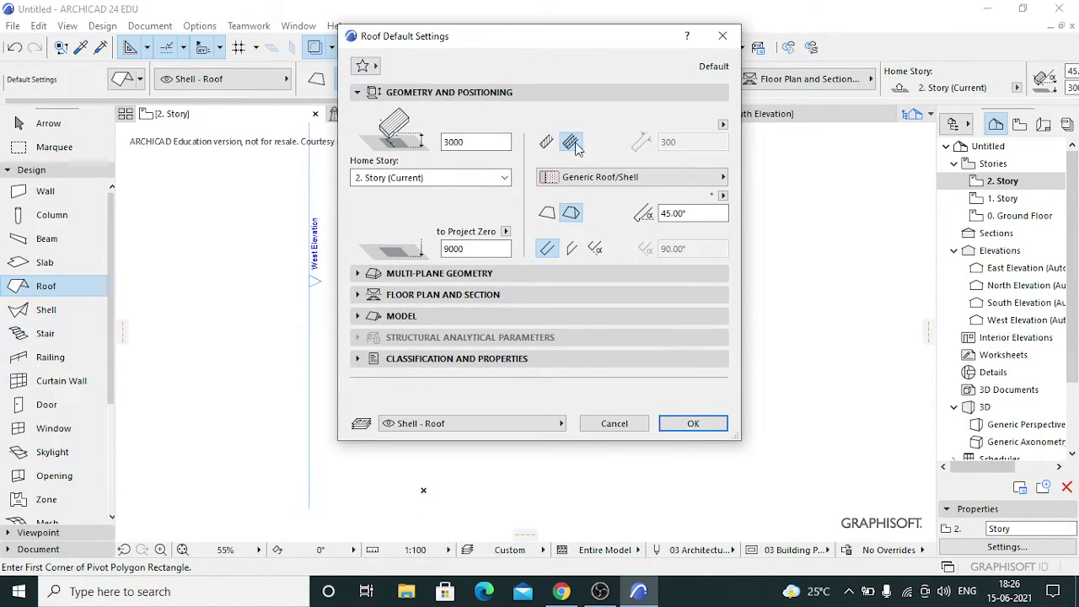
left_click(548, 143)
double_click(683, 141)
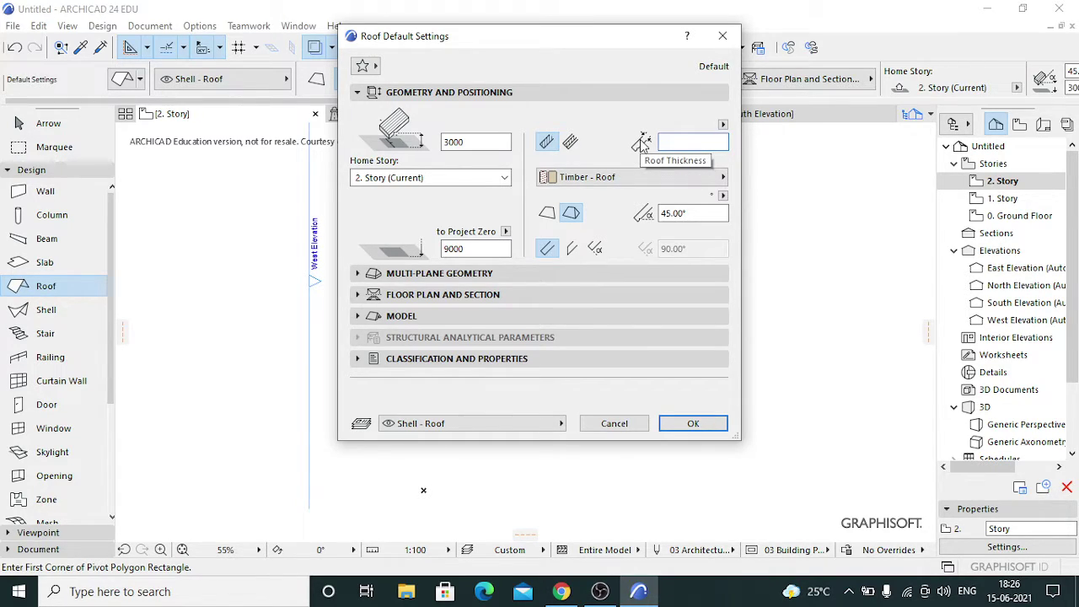
type("150")
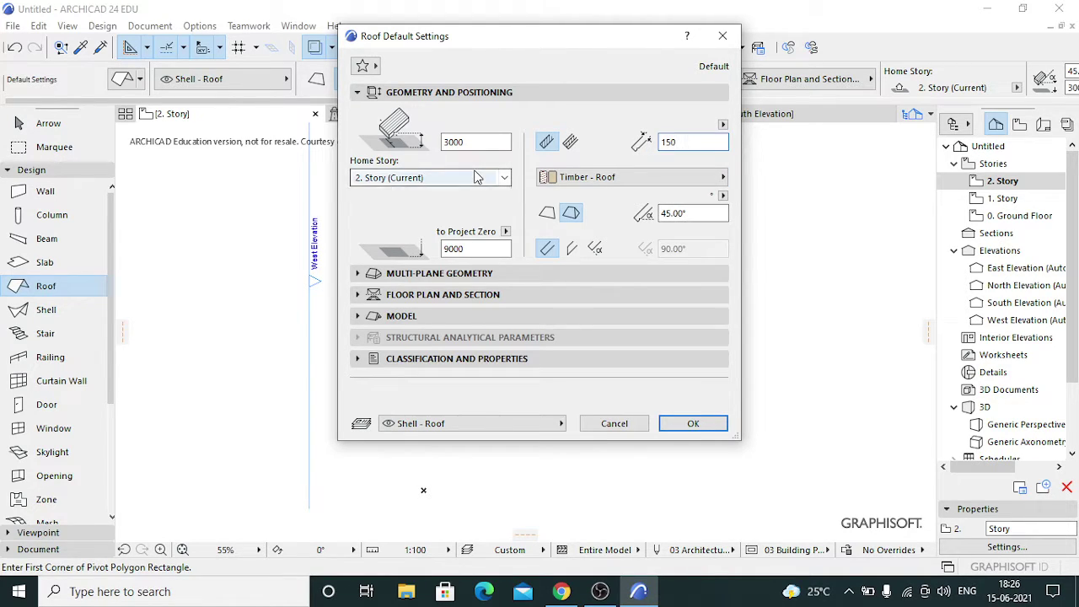
left_click(474, 176)
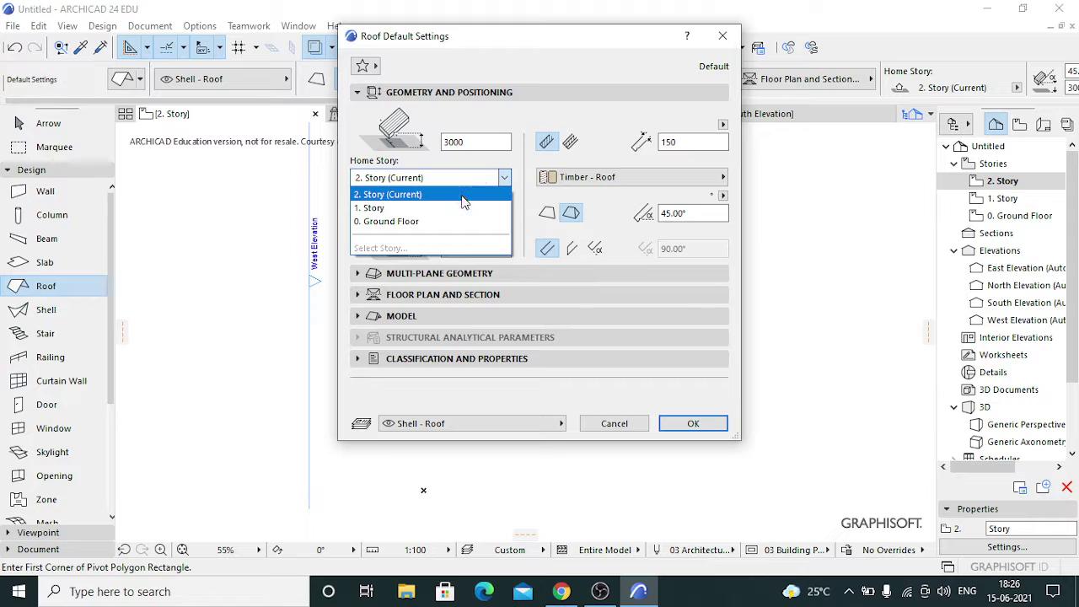
left_click(433, 209)
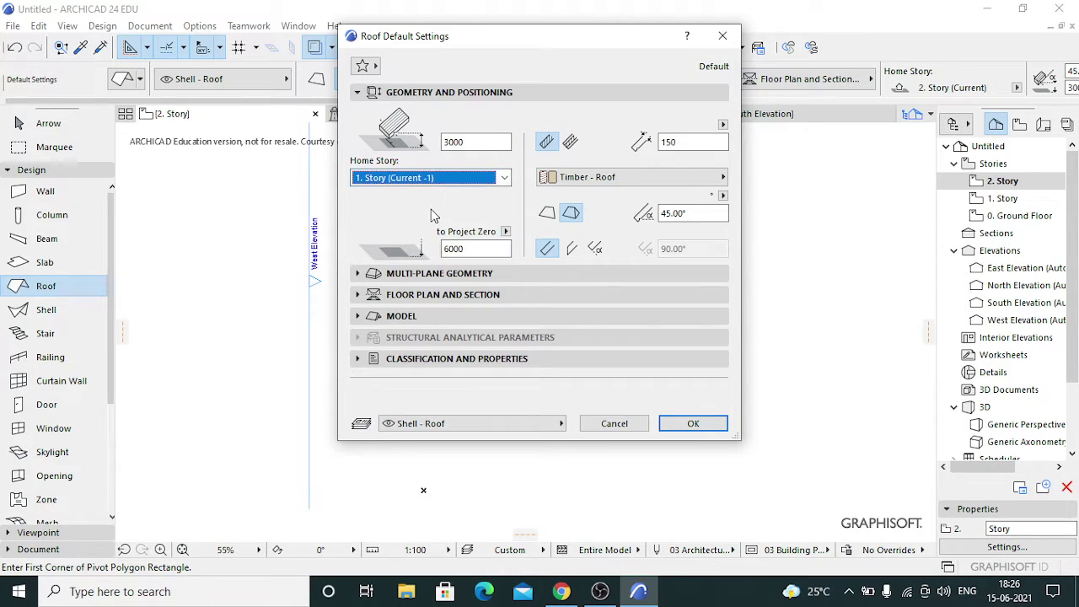
left_click(504, 179)
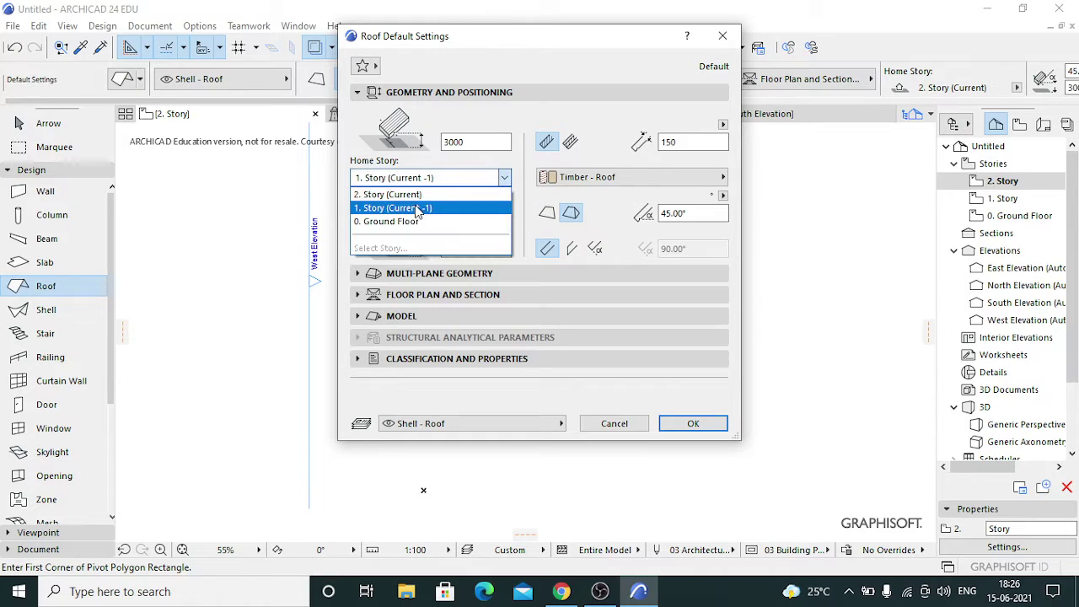
left_click(418, 196)
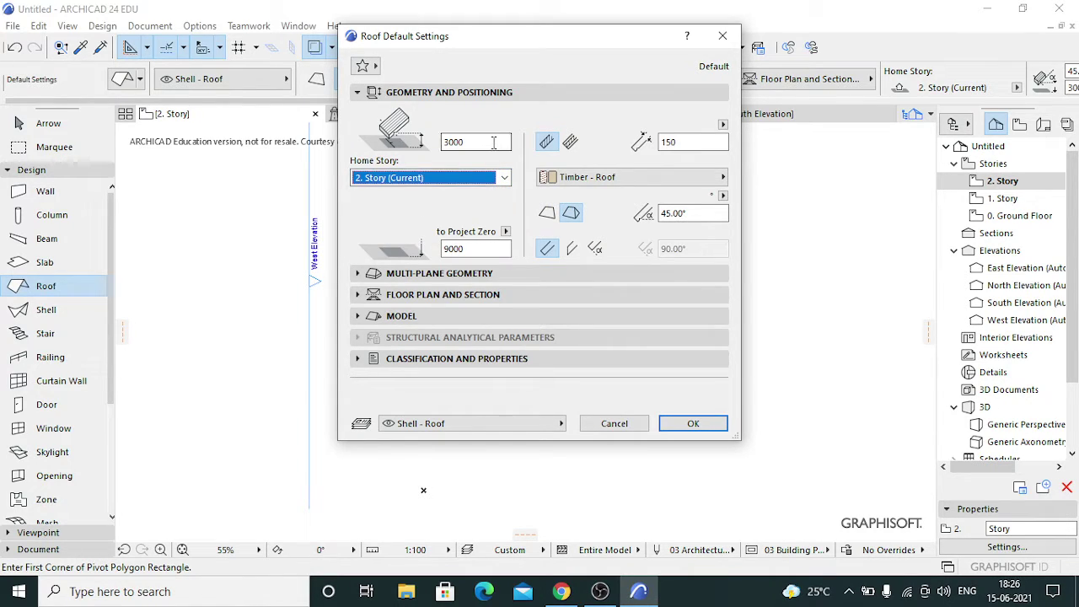
Set the default roof thickness to 300.
double_click(454, 142)
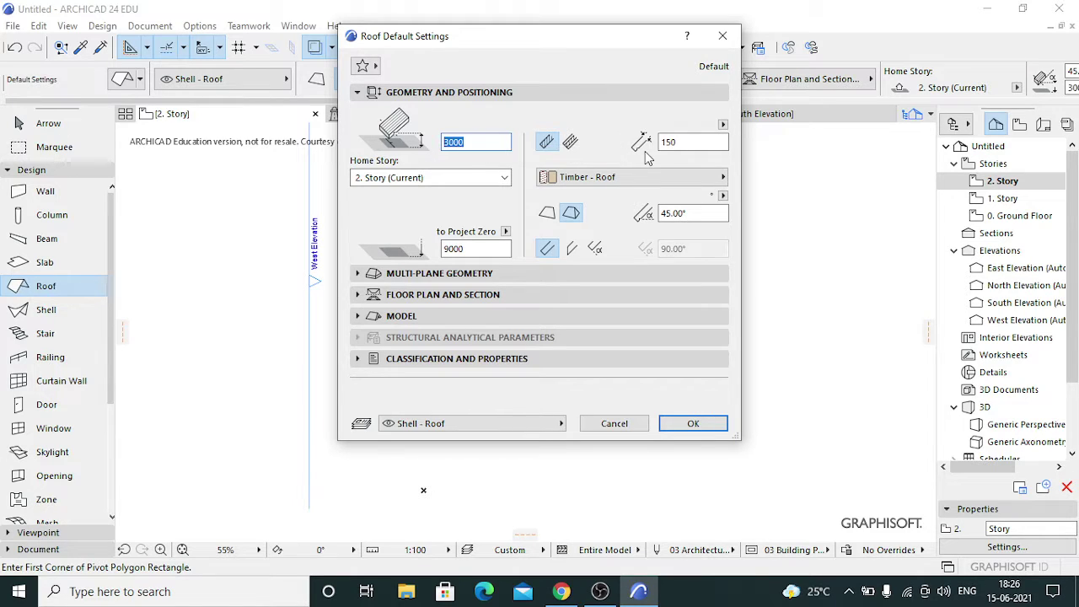
left_click(679, 143)
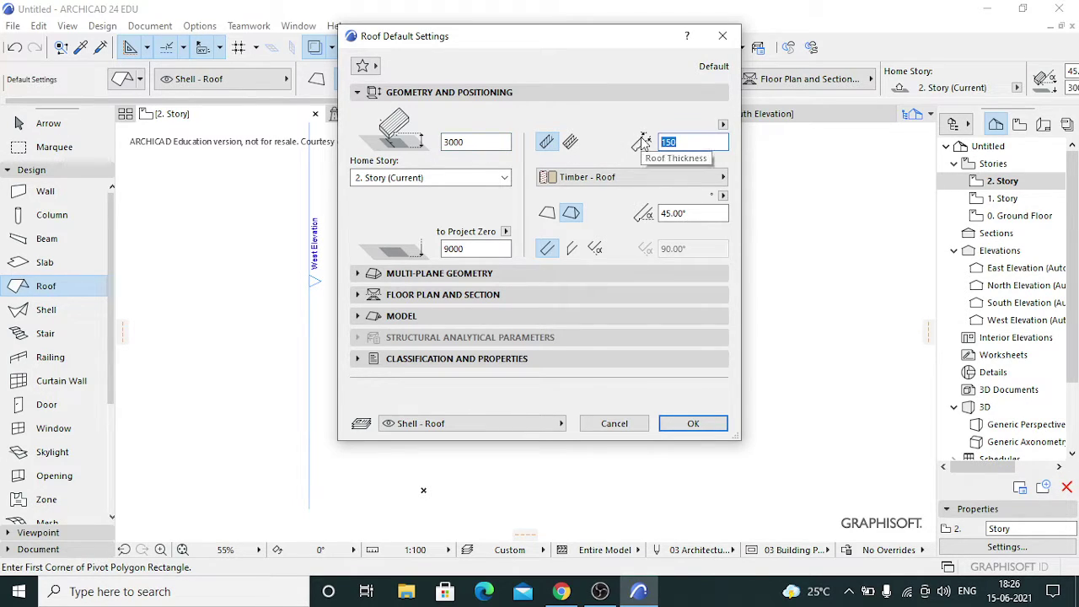
type("300")
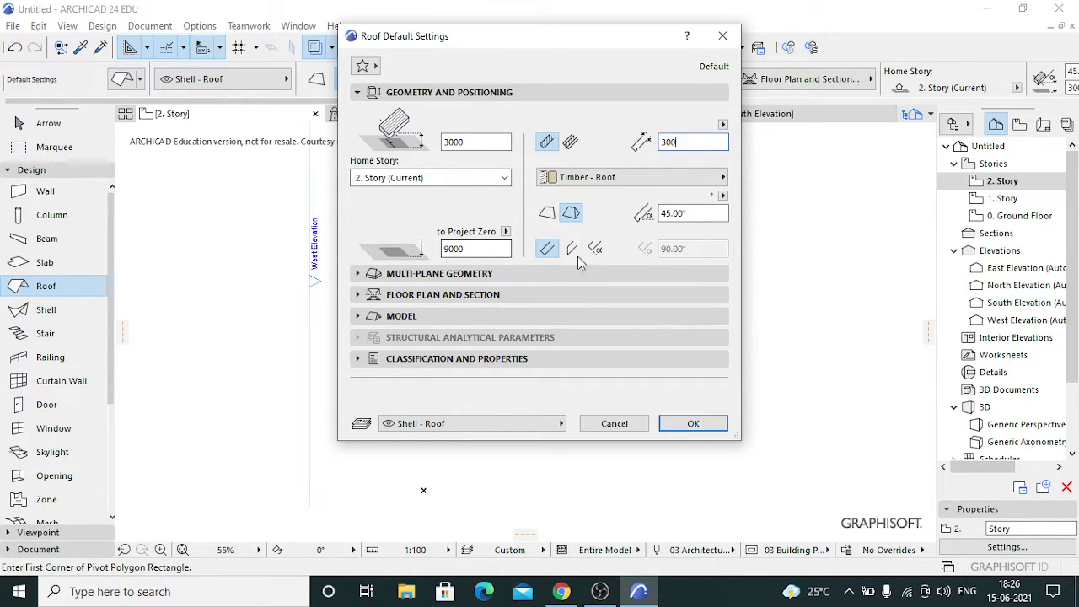
Add two levels to the roof's multi-plane geometry, with a pitch of 15° for level 3 and 50° for level 2.
left_click(493, 275)
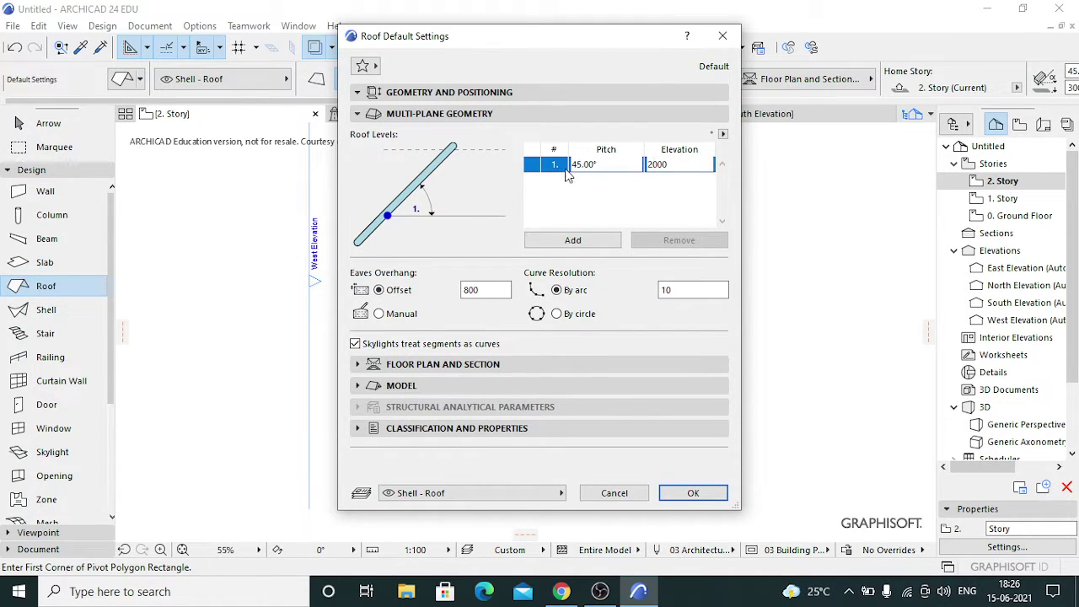
left_click(573, 240)
left_click(574, 240)
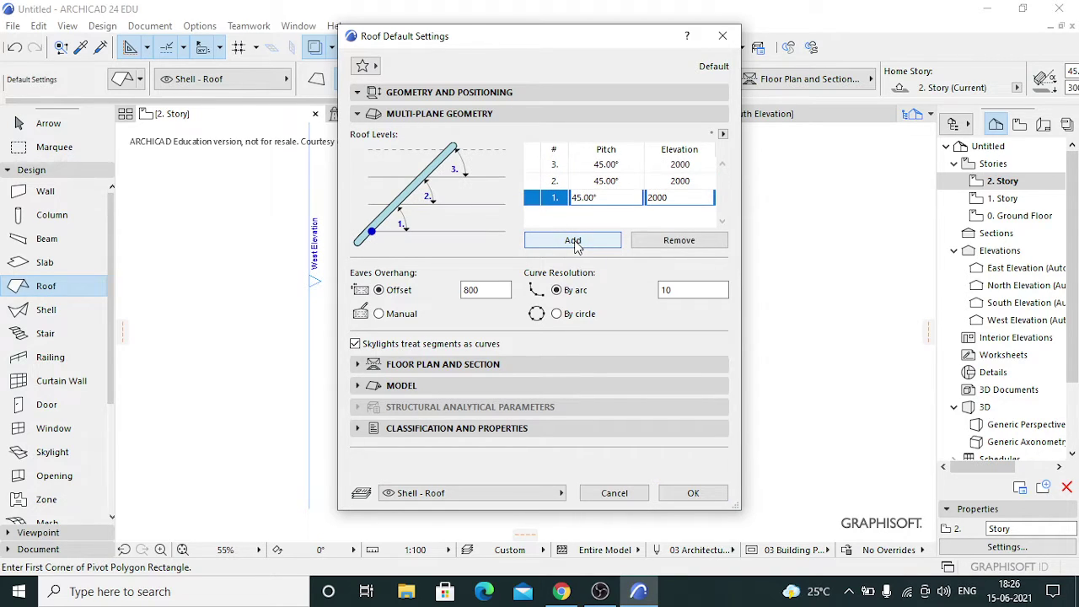
left_click(612, 164)
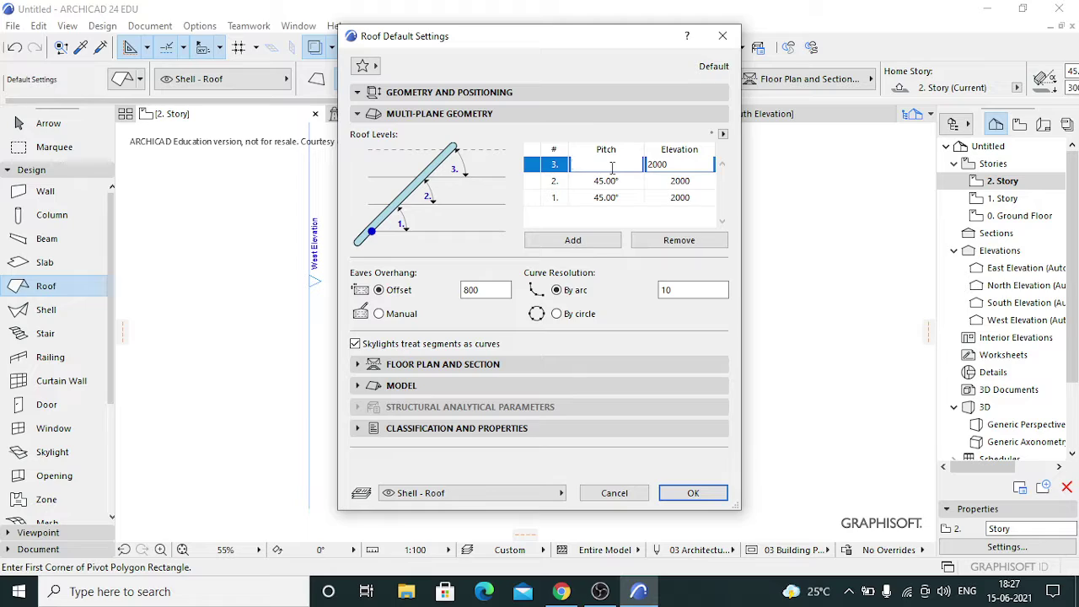
type("15")
left_click(627, 180)
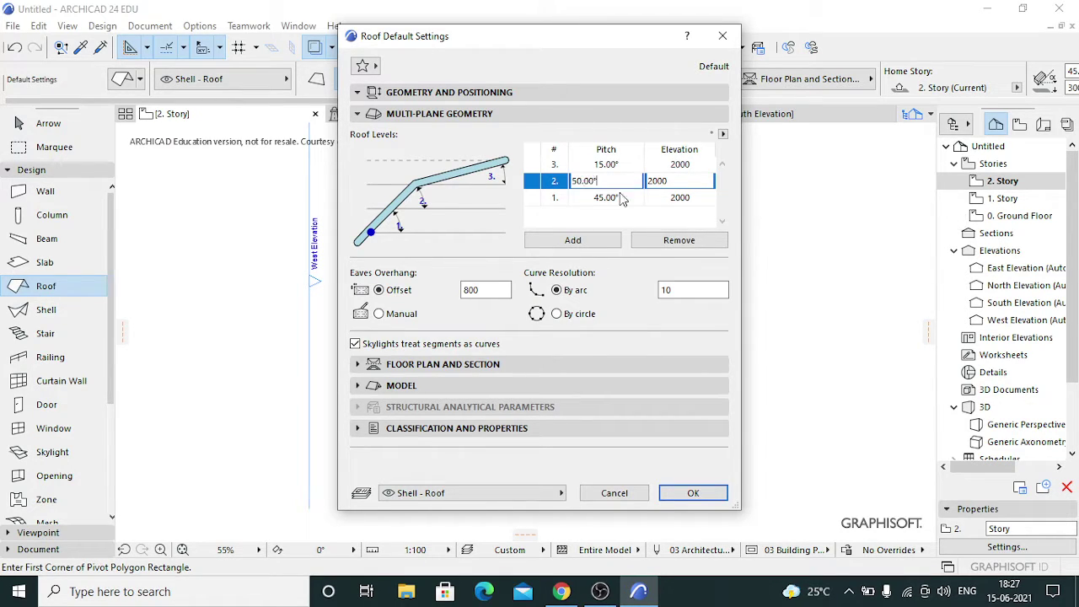
left_click(624, 197)
Set the elevation of all three roof levels to 1000 and accept the roof settings.
left_click(685, 165)
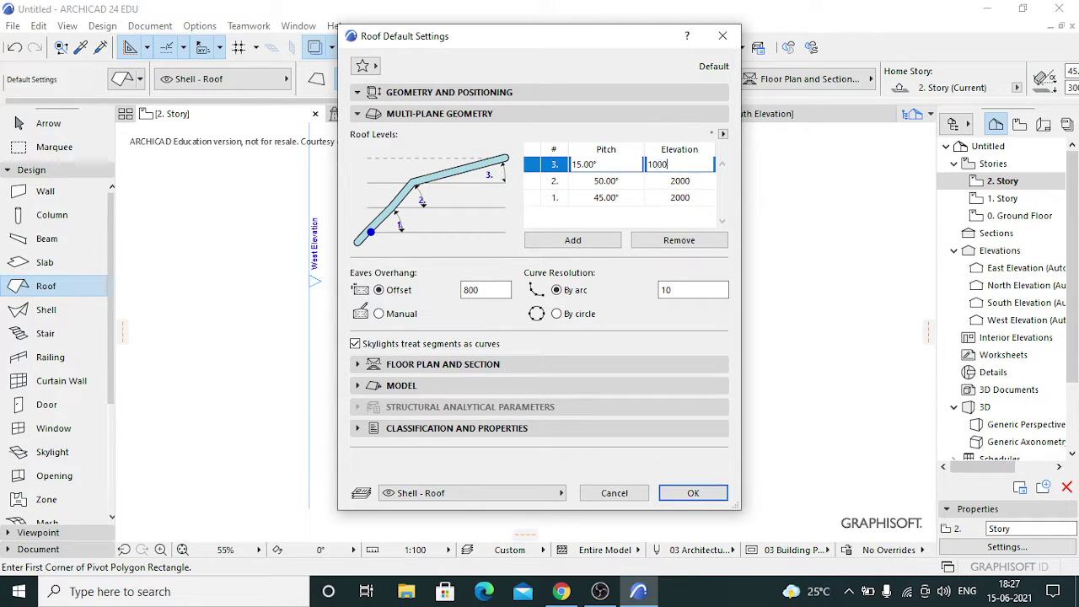
type("1000")
left_click(691, 181)
left_click_drag(690, 180, 643, 182)
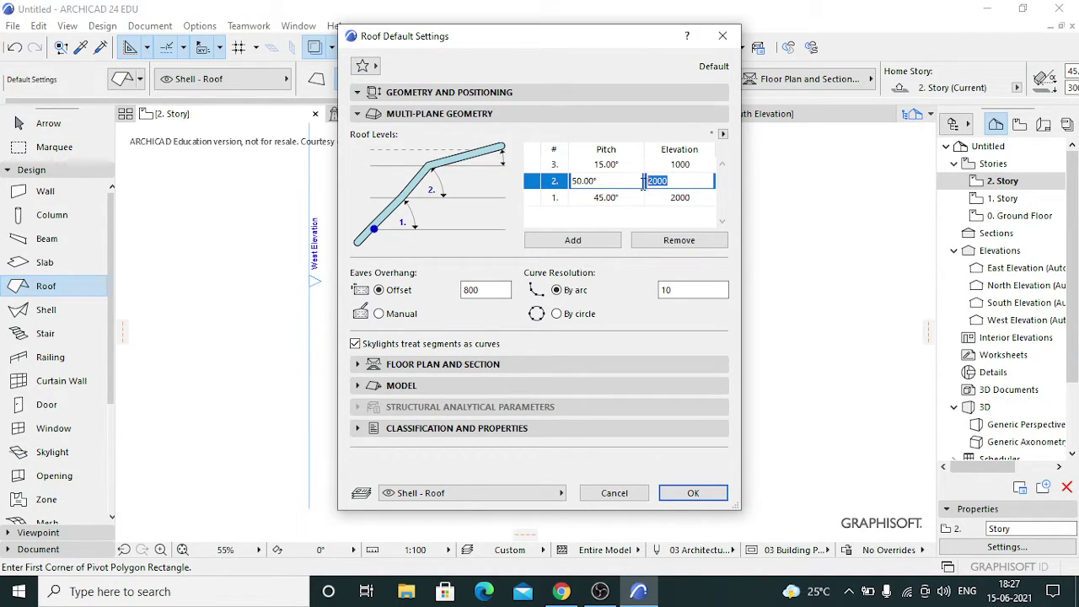
key("BackSpace")
type("1000")
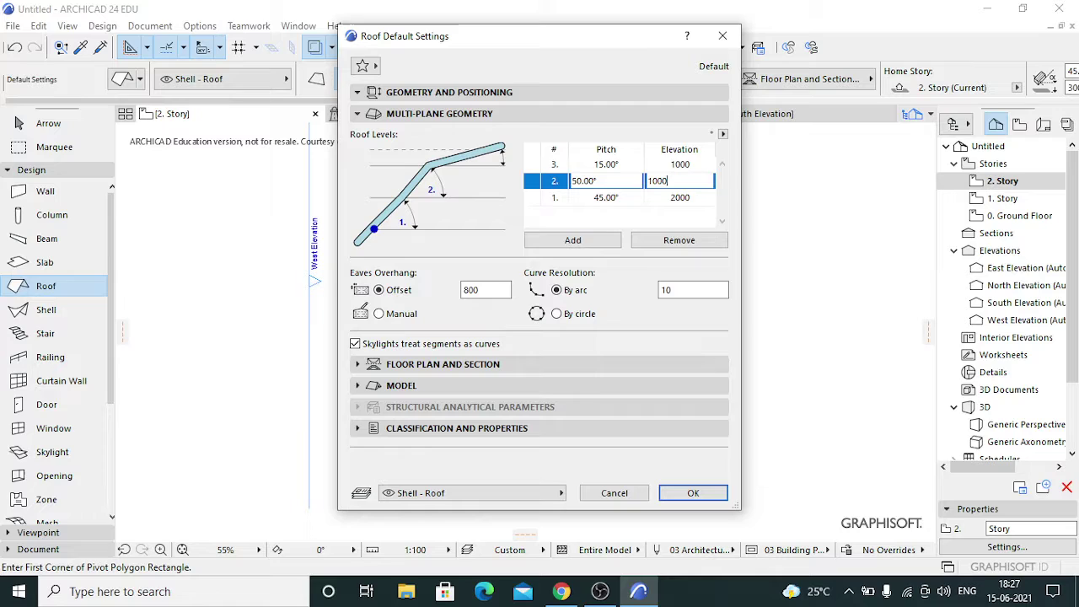
left_click(691, 197)
left_click_drag(693, 196, 631, 200)
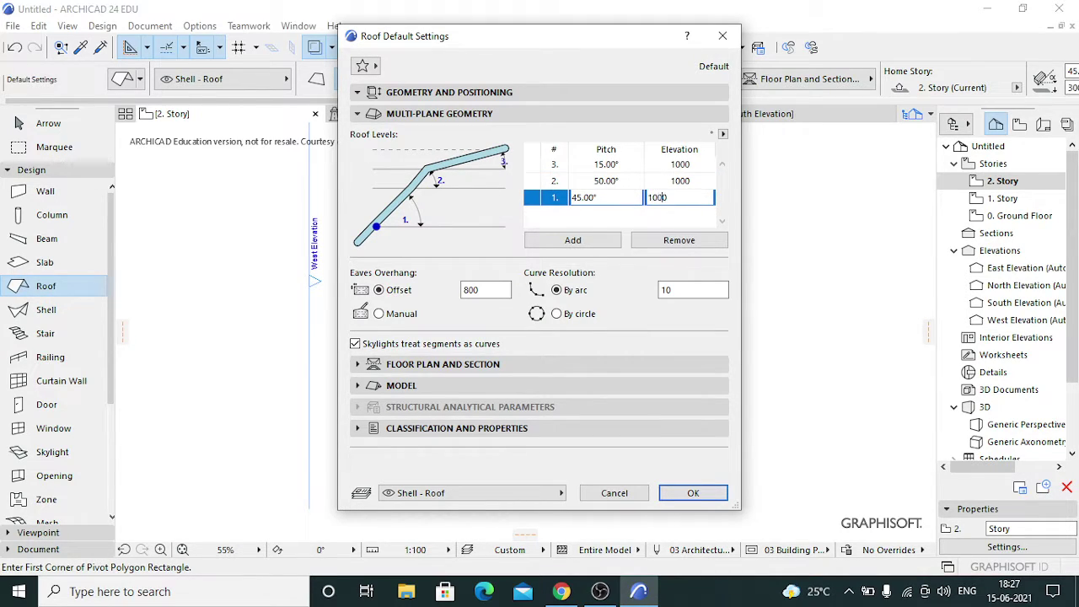
type("1000")
left_click(536, 231)
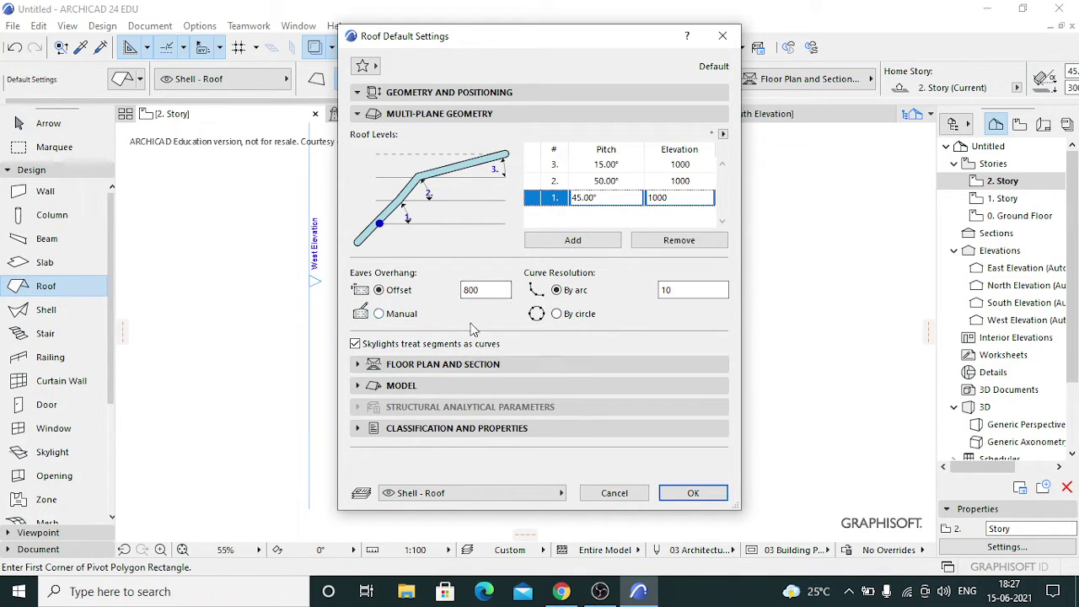
left_click(438, 113)
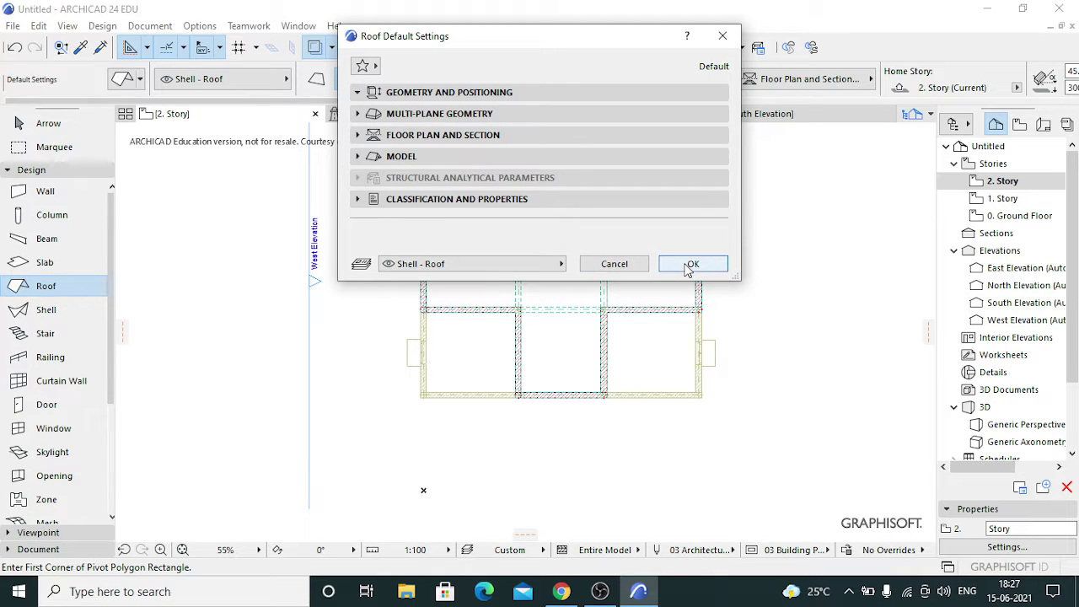
left_click(690, 265)
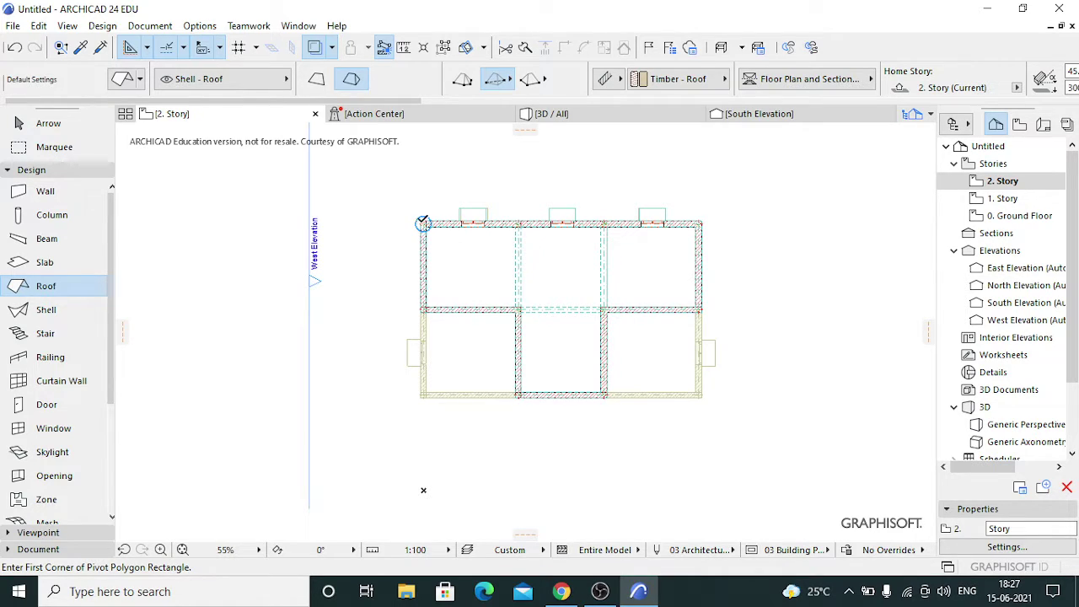
Draw a multi-plane hip roof on the 2. Story, following the T-shaped outline of the walls with the eaves overhanging.
left_click(423, 221)
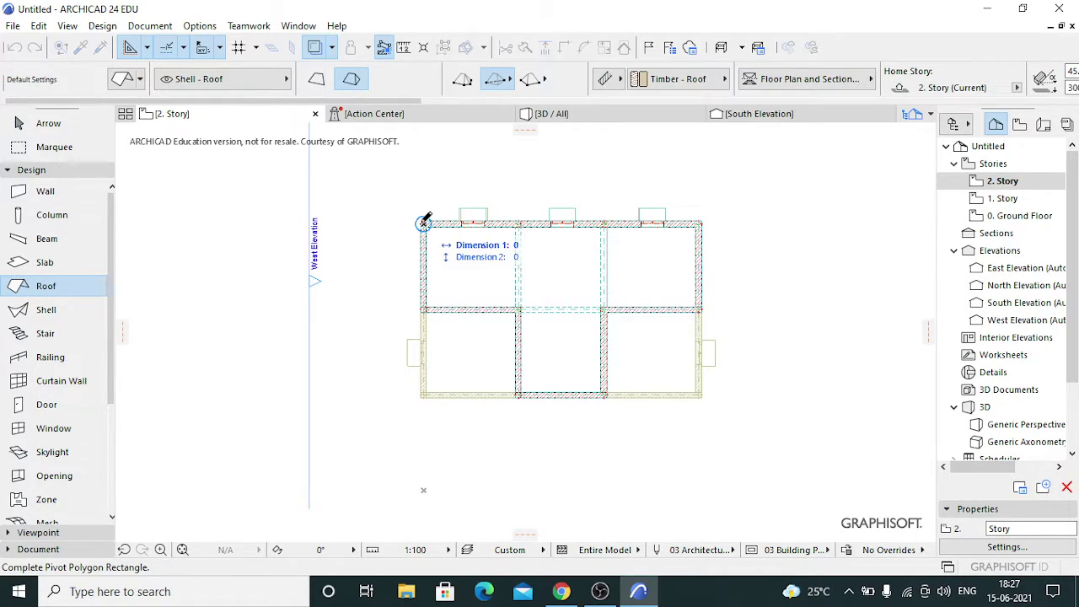
left_click(698, 309)
left_click(596, 225)
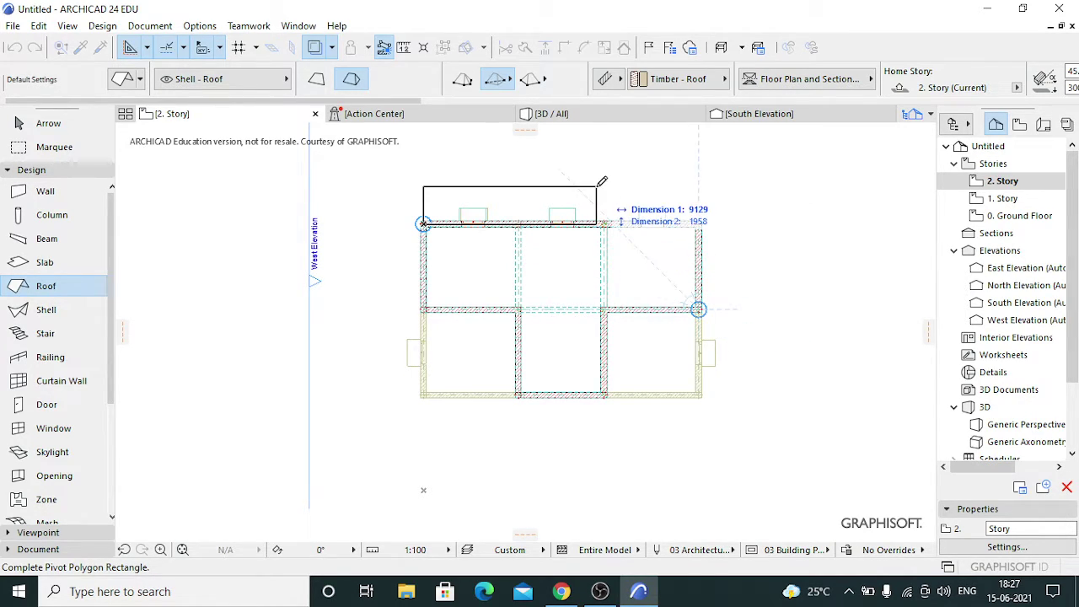
left_click(602, 180)
scroll(491, 294, "up", 3)
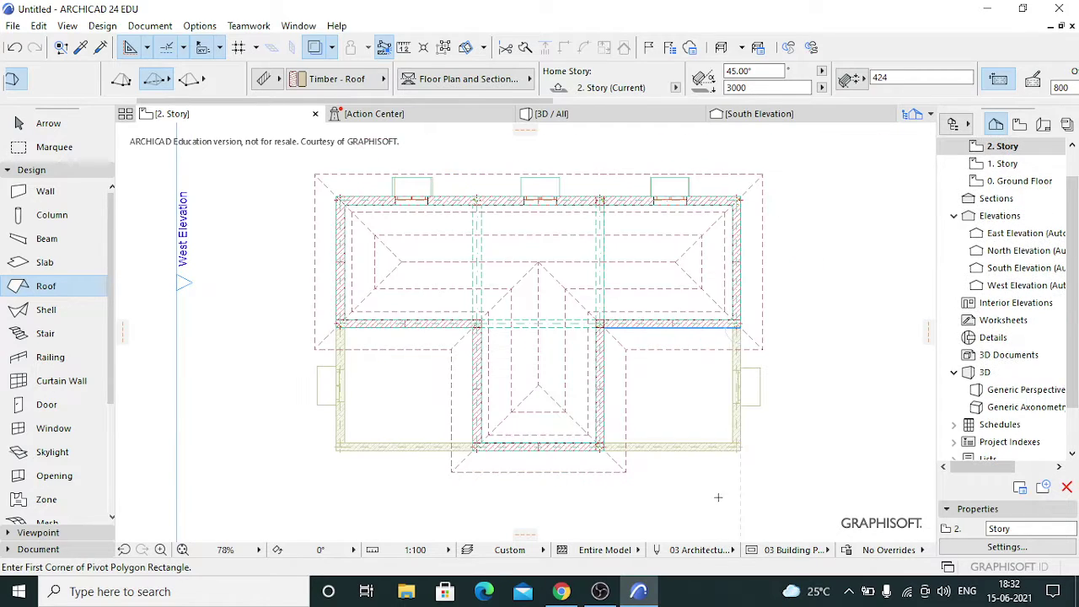
Examine the new multi-plane roof on the building in the 3D view.
left_click(588, 128)
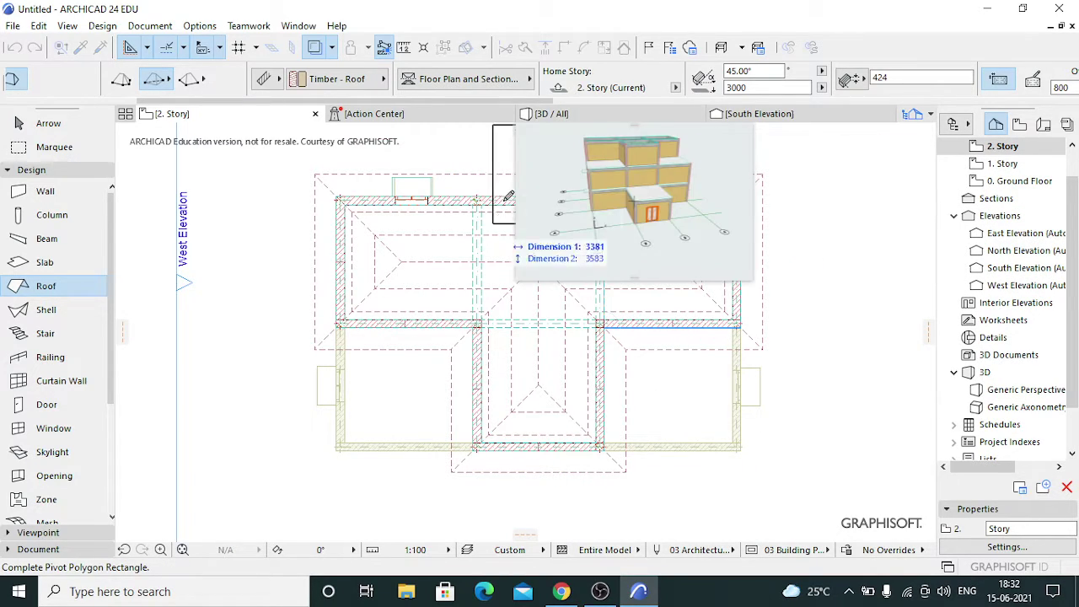
left_click(579, 207)
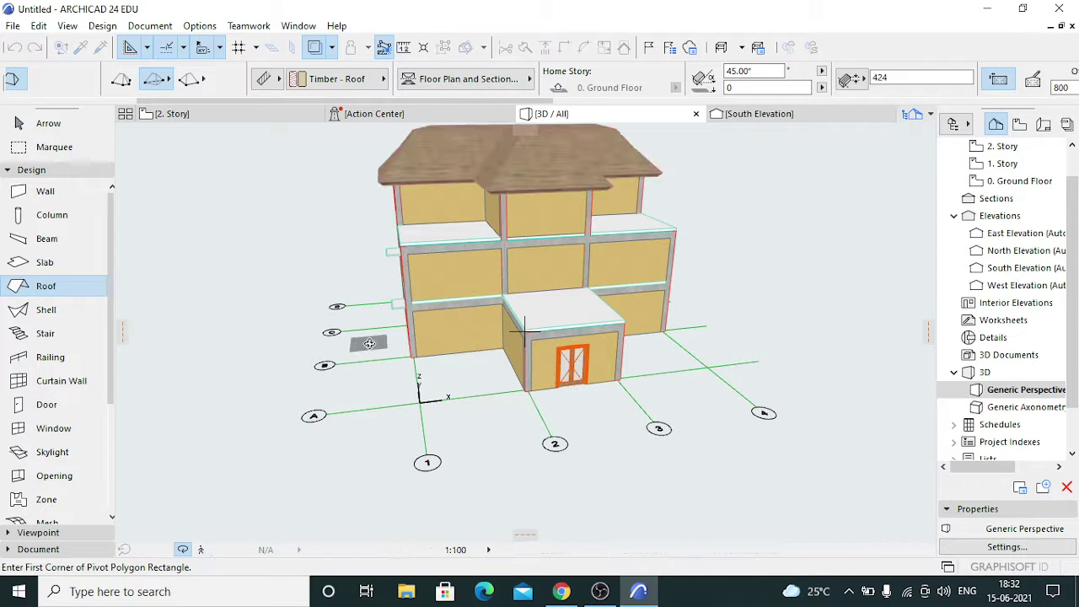
middle_click_drag(368, 342, 293, 155, "shift")
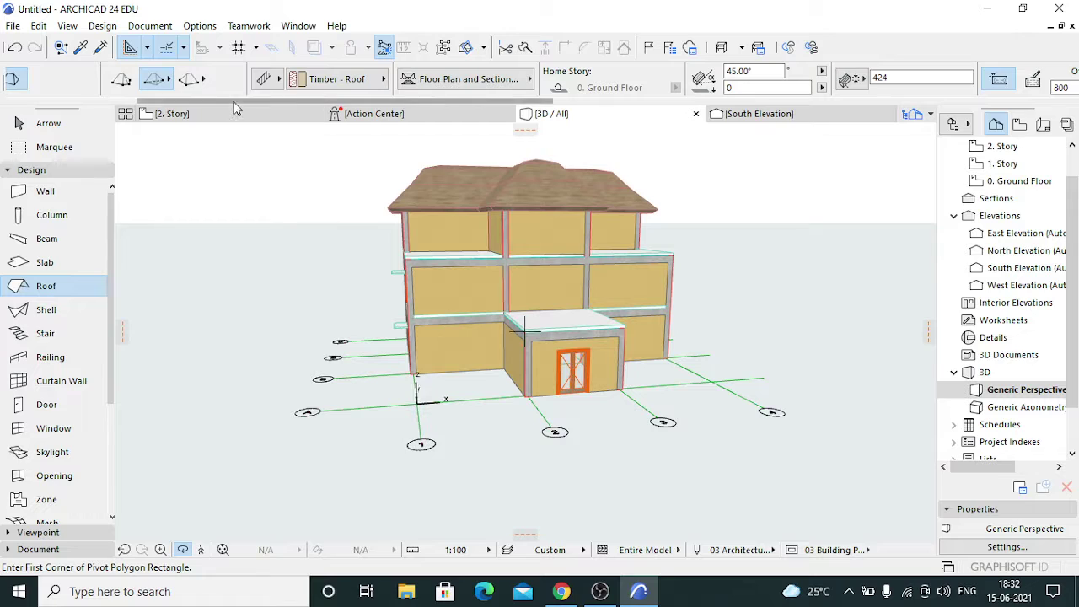
Show the 0. Ground Floor plan and open the default settings of the Stair tool.
left_click(172, 113)
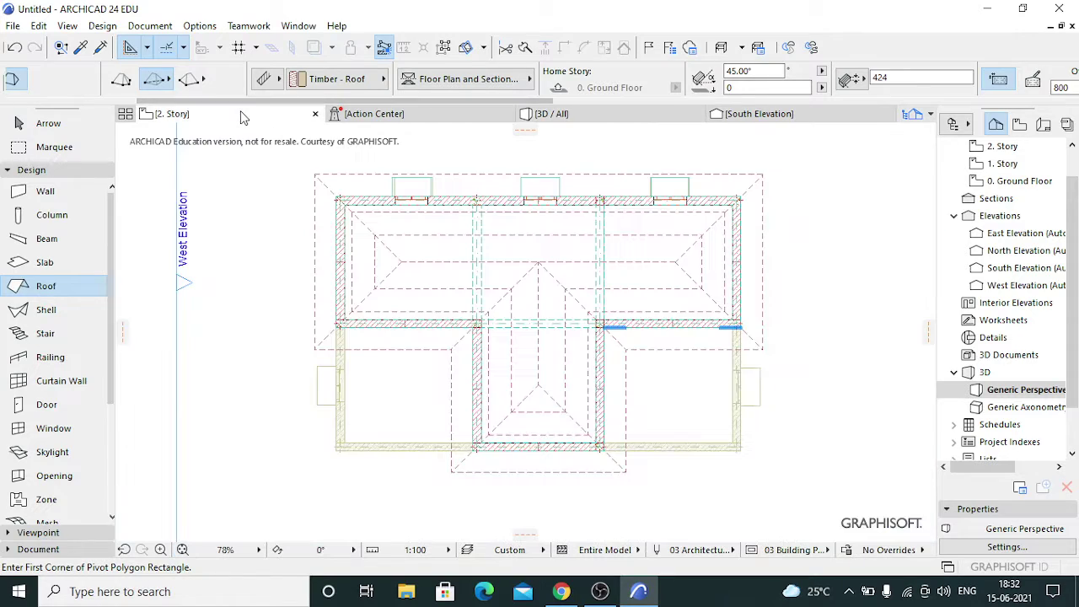
double_click(1020, 180)
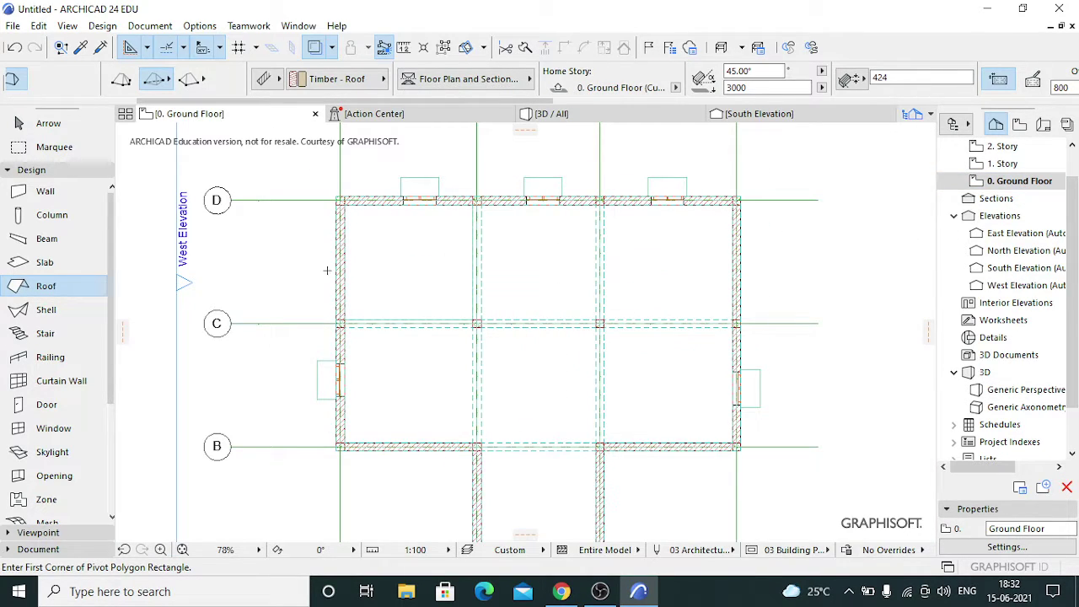
left_click(42, 336)
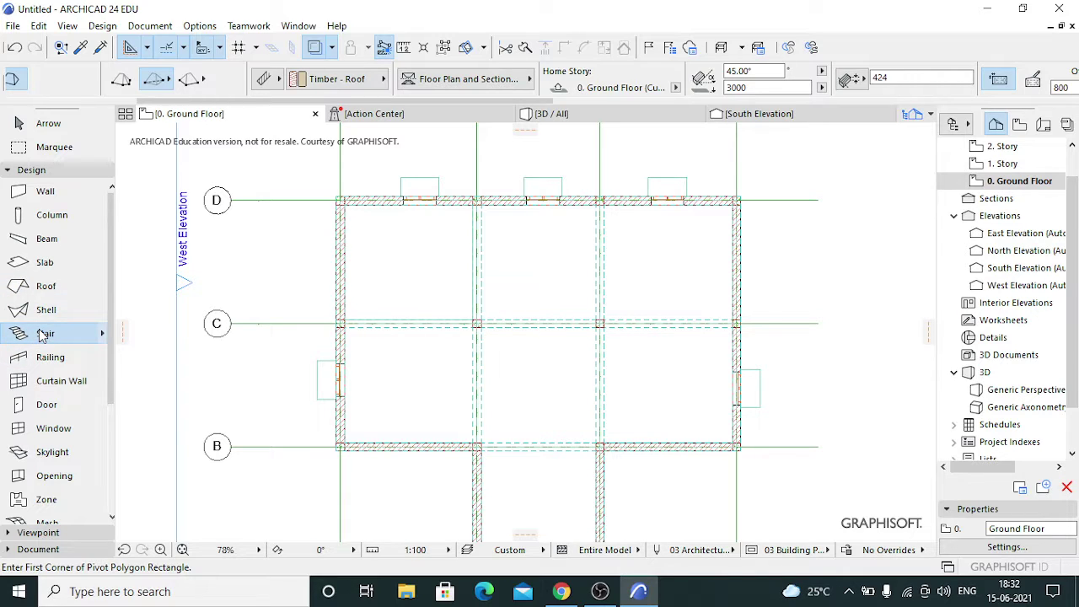
left_click(125, 75)
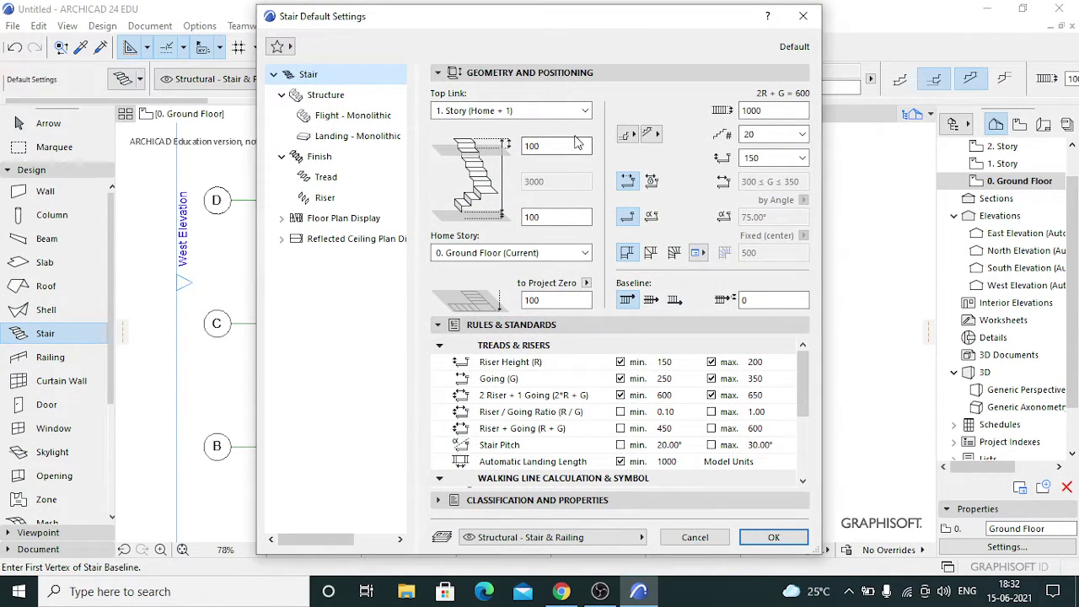
Set the stair's top offset to 150, the number of risers to 16 and the home story to 0. Ground Floor.
double_click(536, 145)
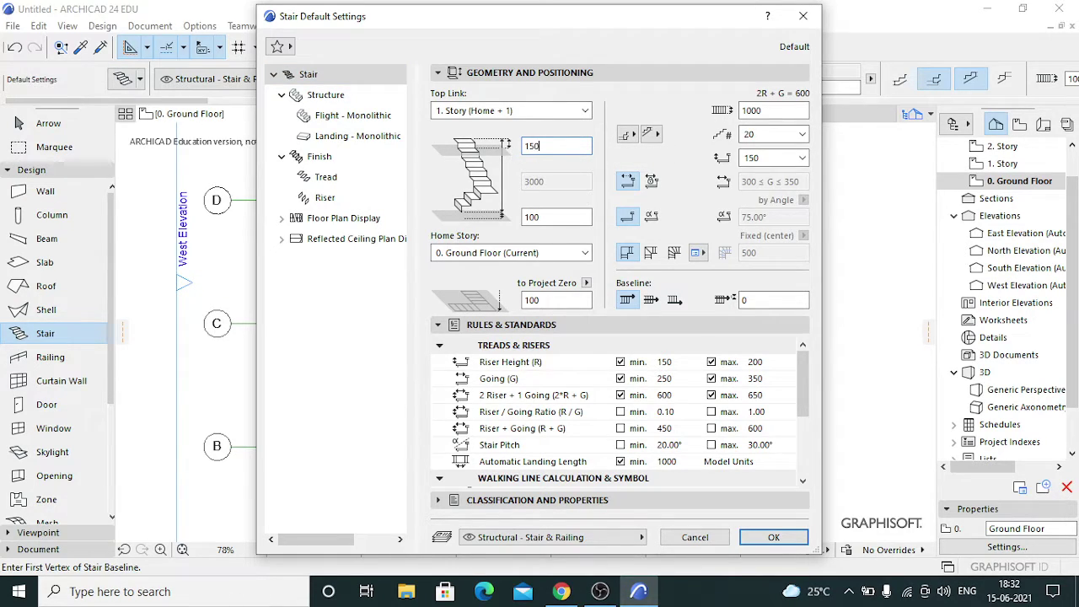
left_click(555, 217)
left_click(760, 136)
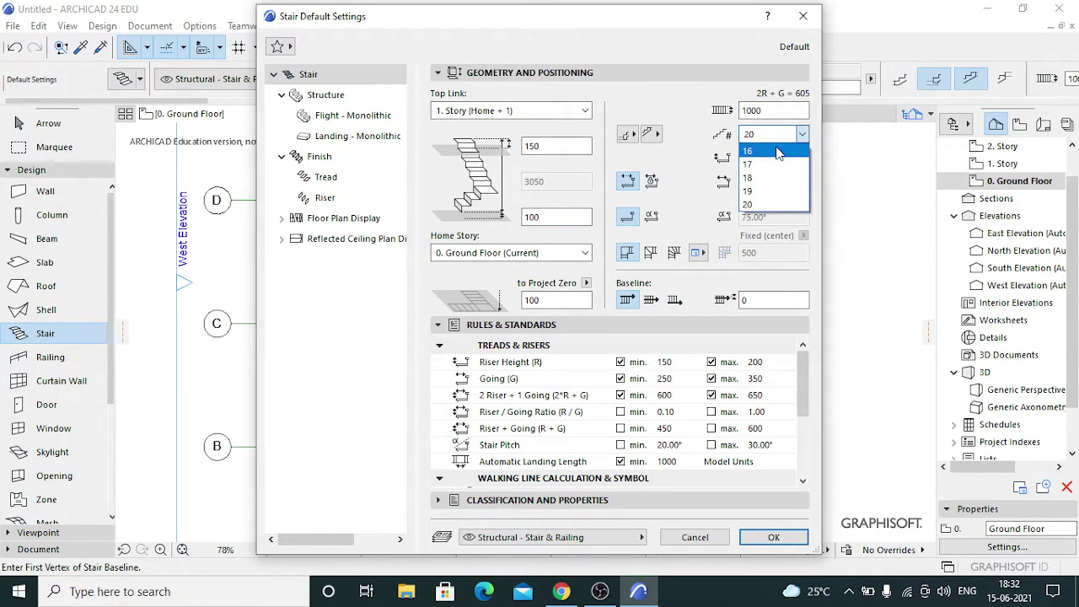
left_click(777, 151)
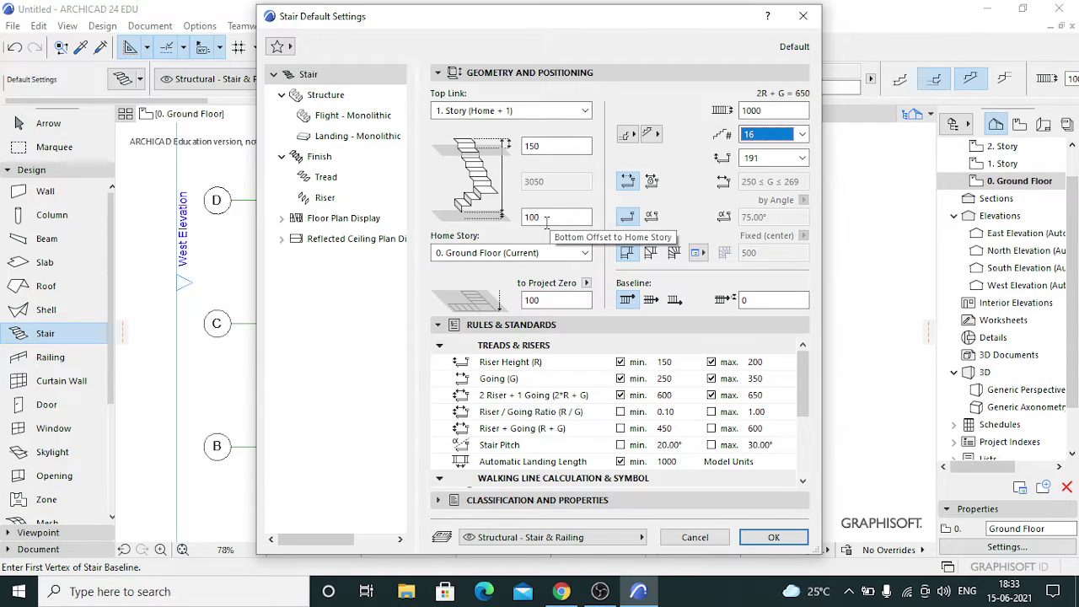
left_click(552, 253)
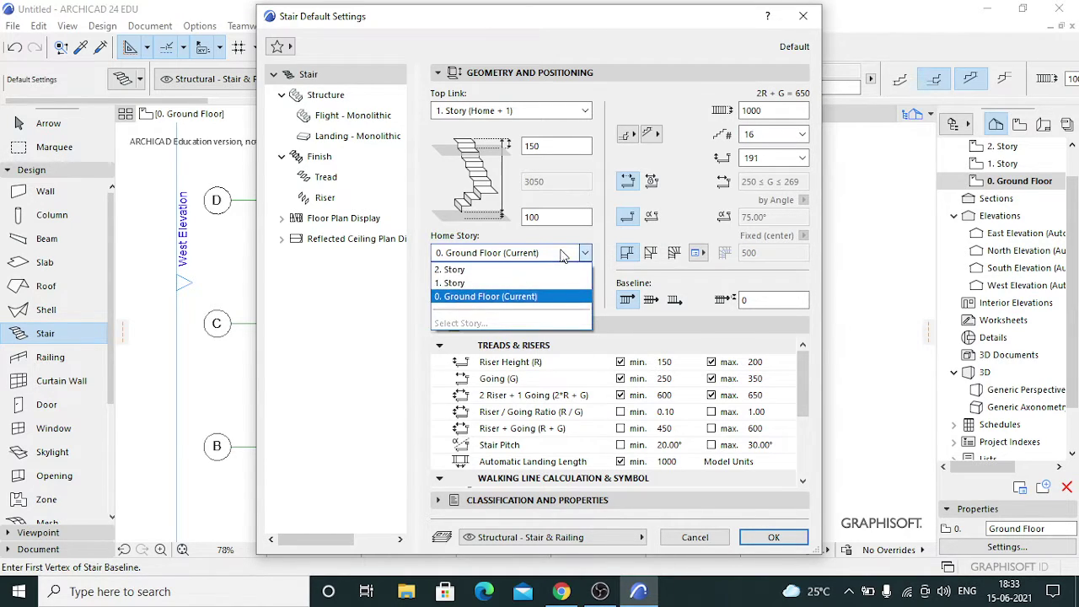
left_click(548, 298)
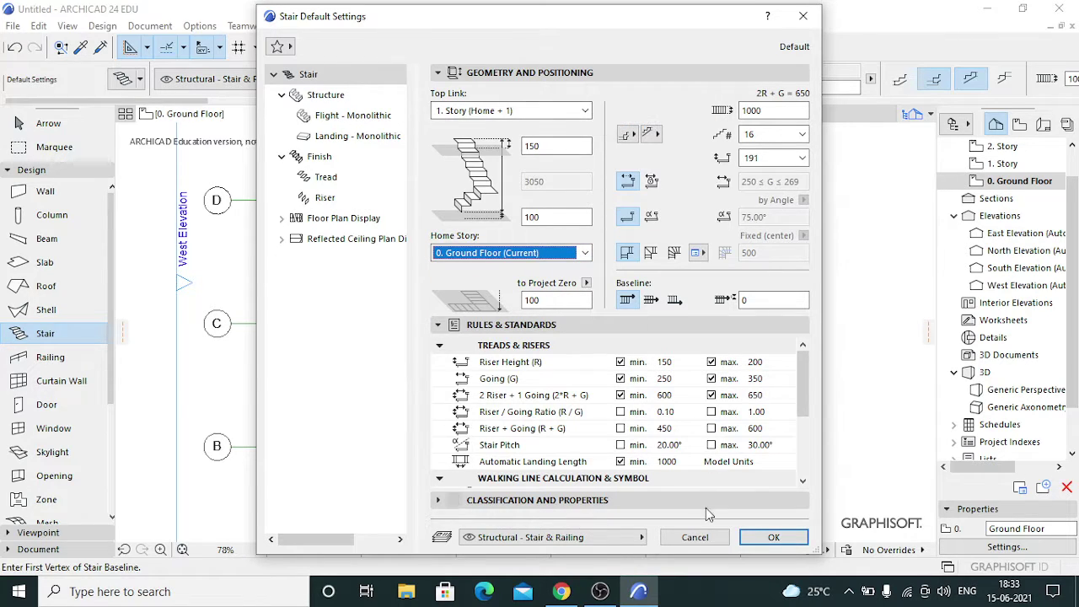
left_click(768, 537)
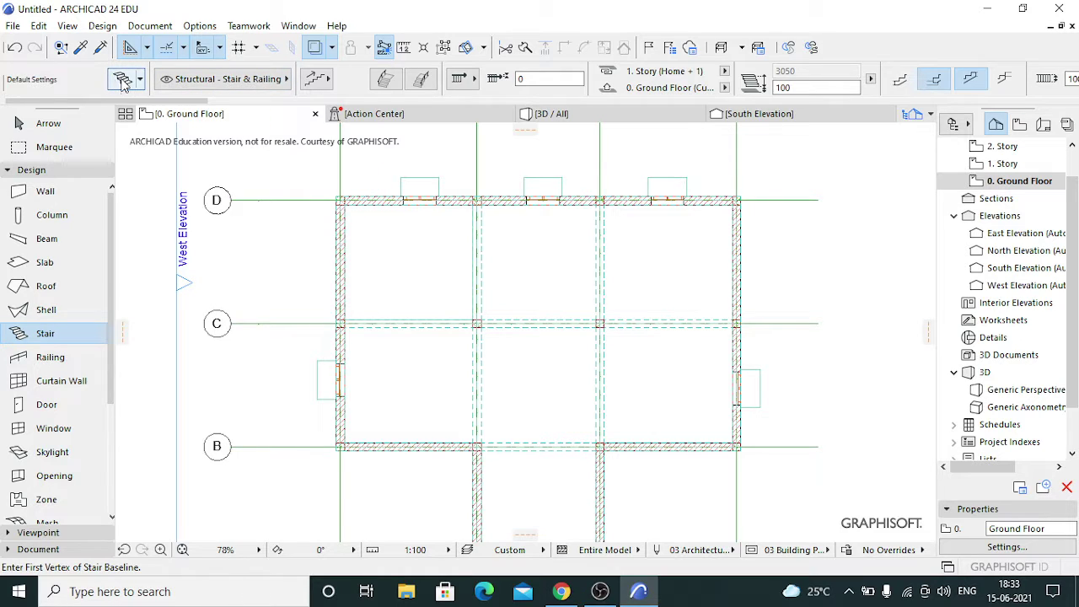
Assign the Stair tool's default layer to STAIR CASE and accept the settings.
key("ctrl+t")
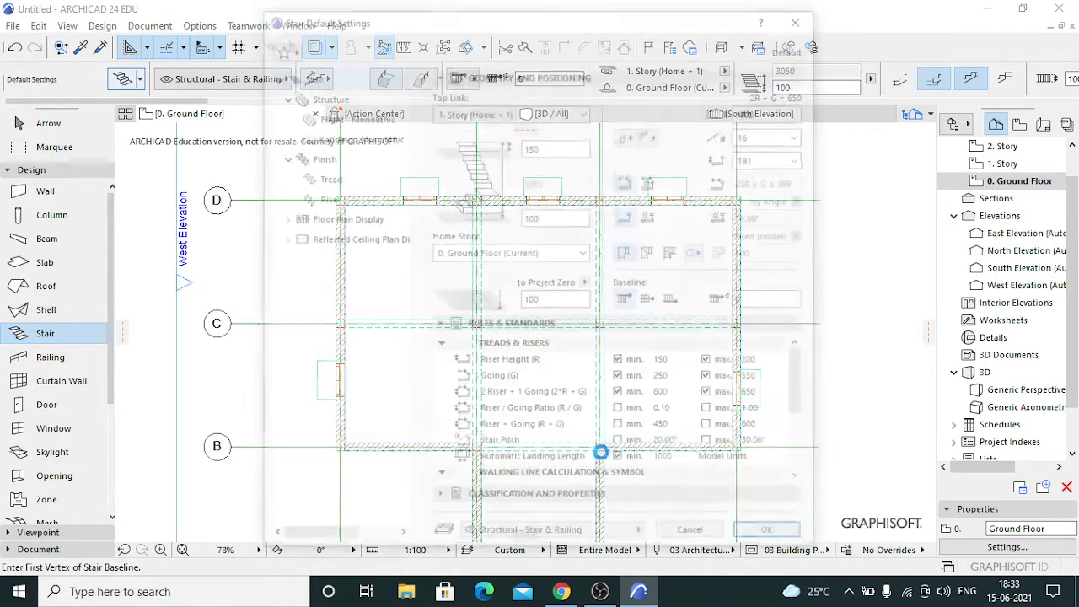
left_click(564, 537)
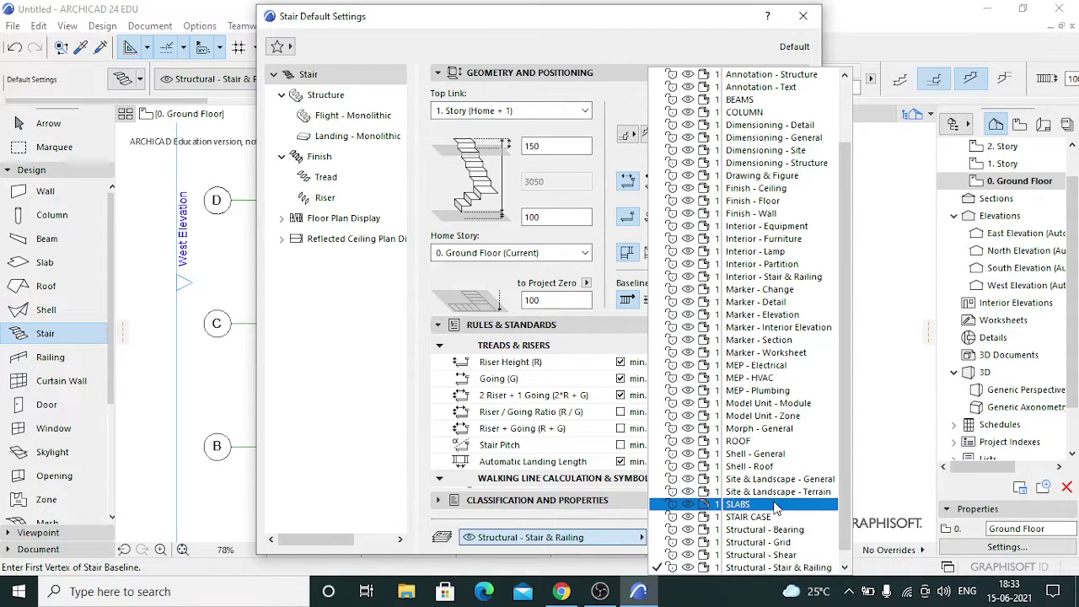
left_click(749, 516)
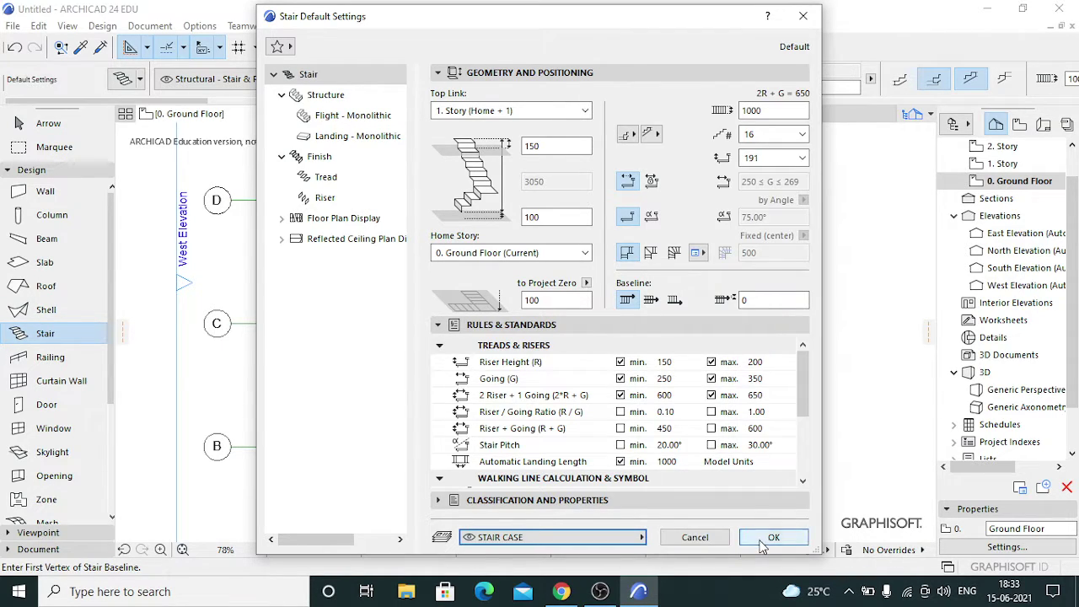
left_click(764, 536)
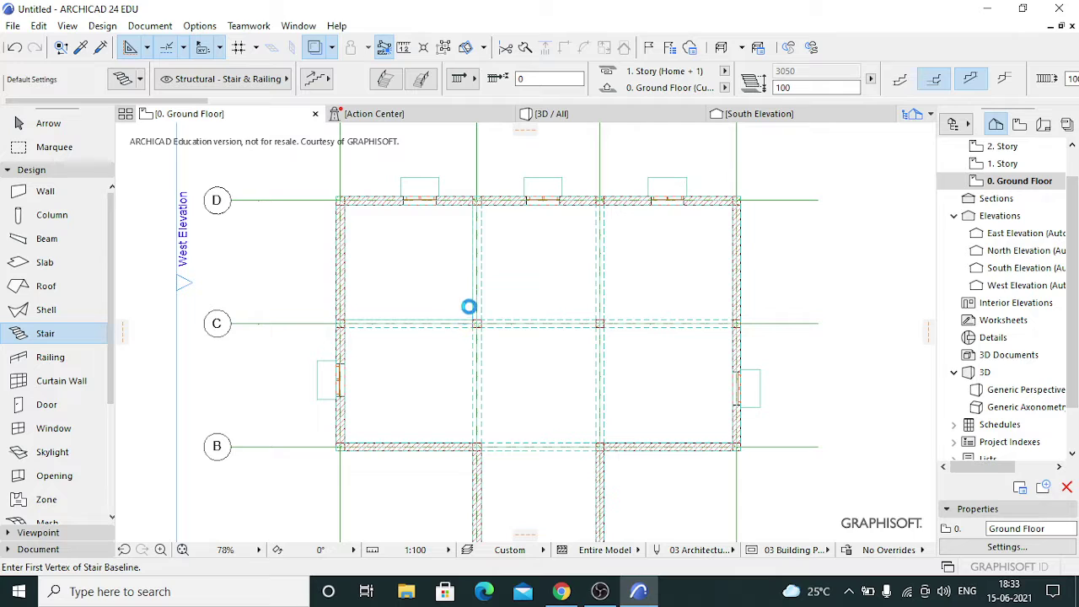
Draw a U-shaped stair from the left interior column on gridline C, with baseline segments of 3000 west, 2000 north and 3000 east.
scroll(469, 314, "up", 3)
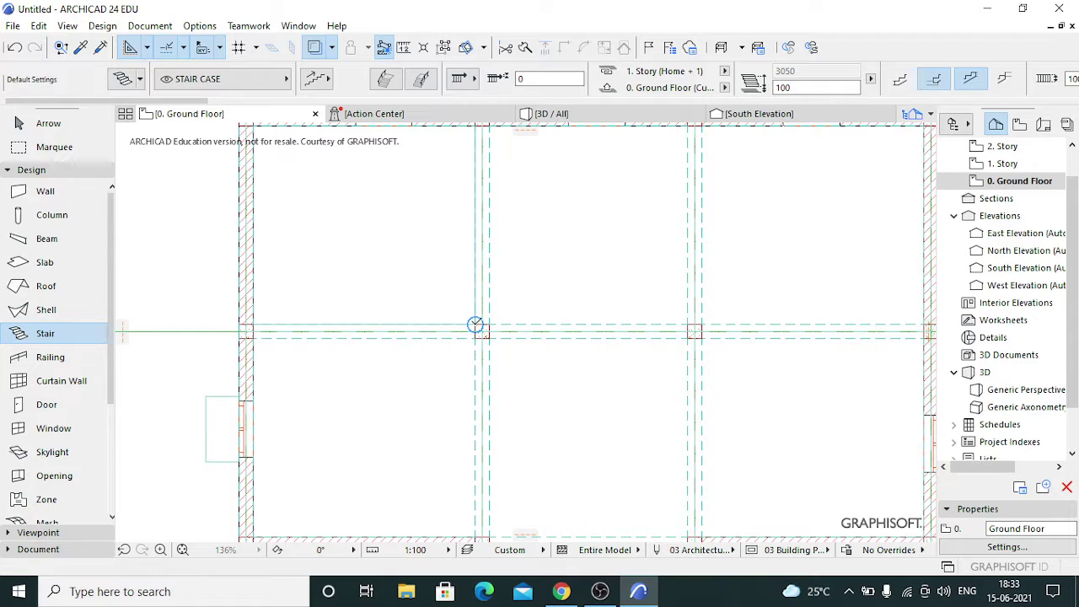
left_click(476, 324)
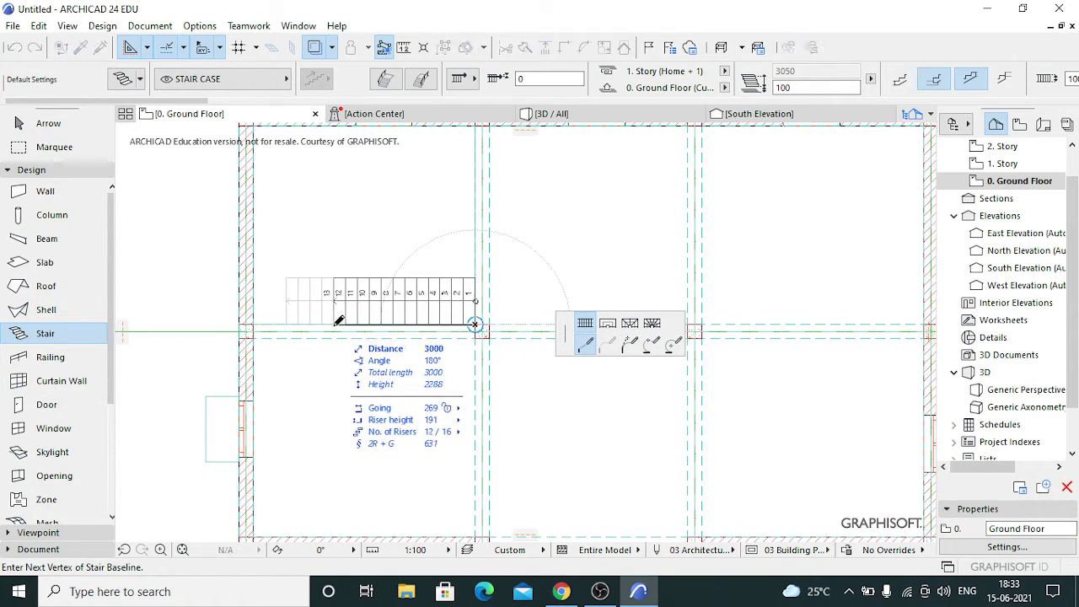
type("30")
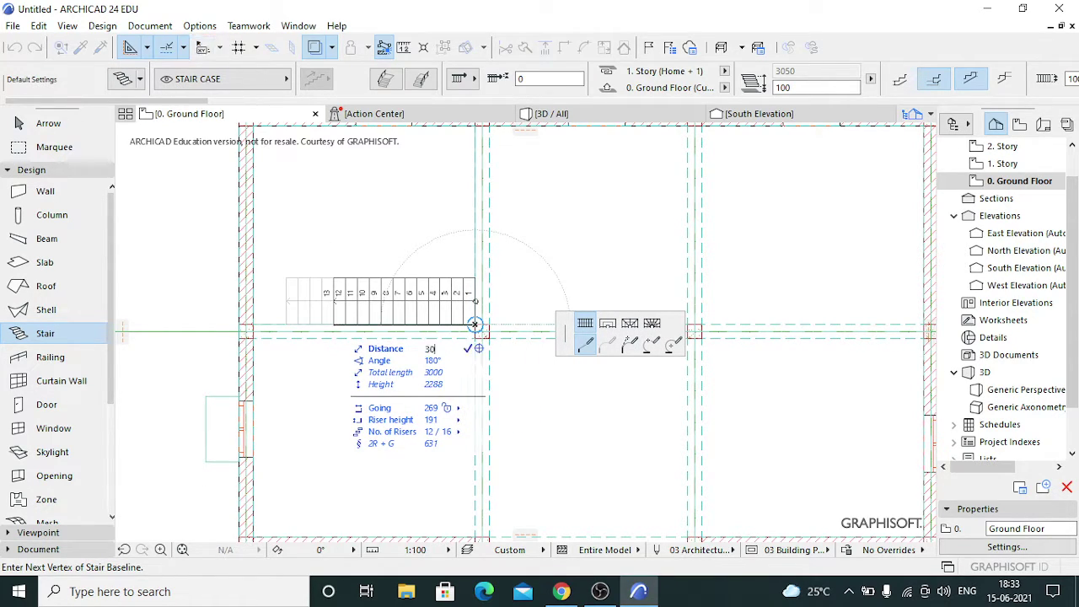
type("00")
key("Return")
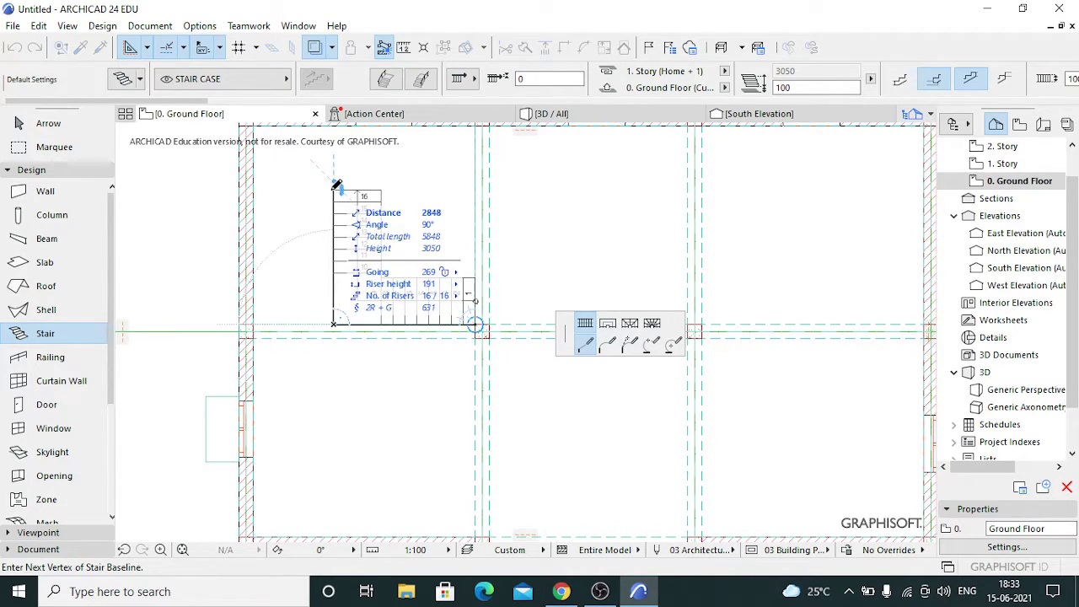
type("2000")
key("Return")
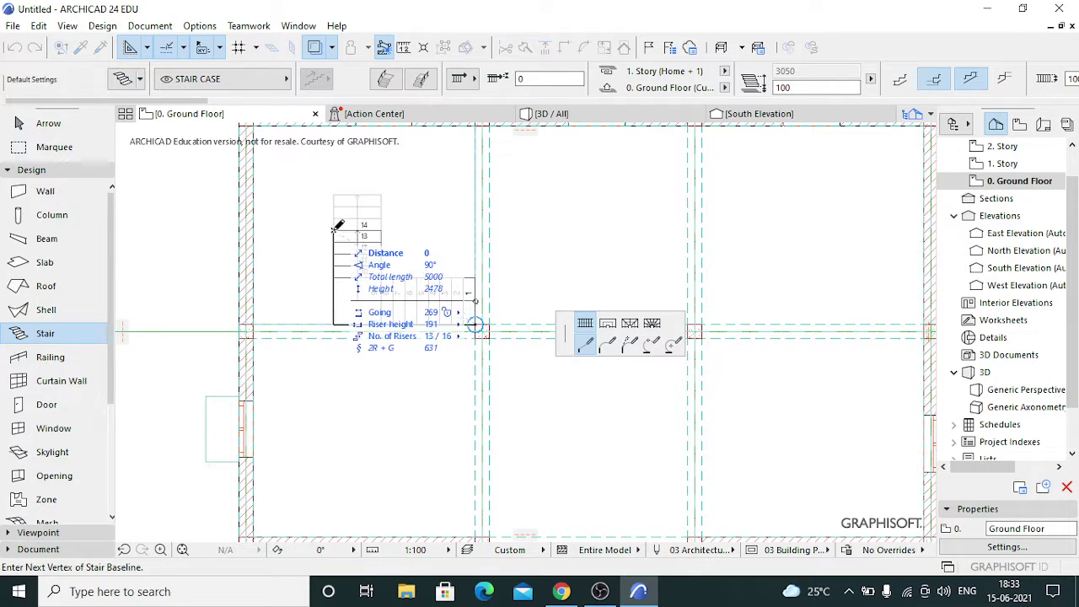
left_click(333, 229)
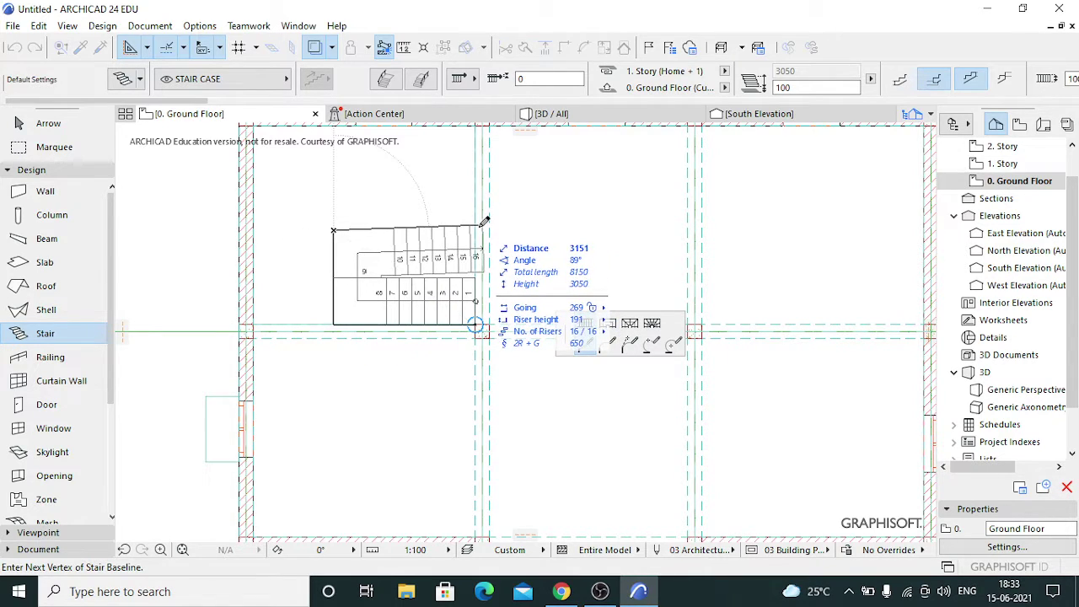
type("300")
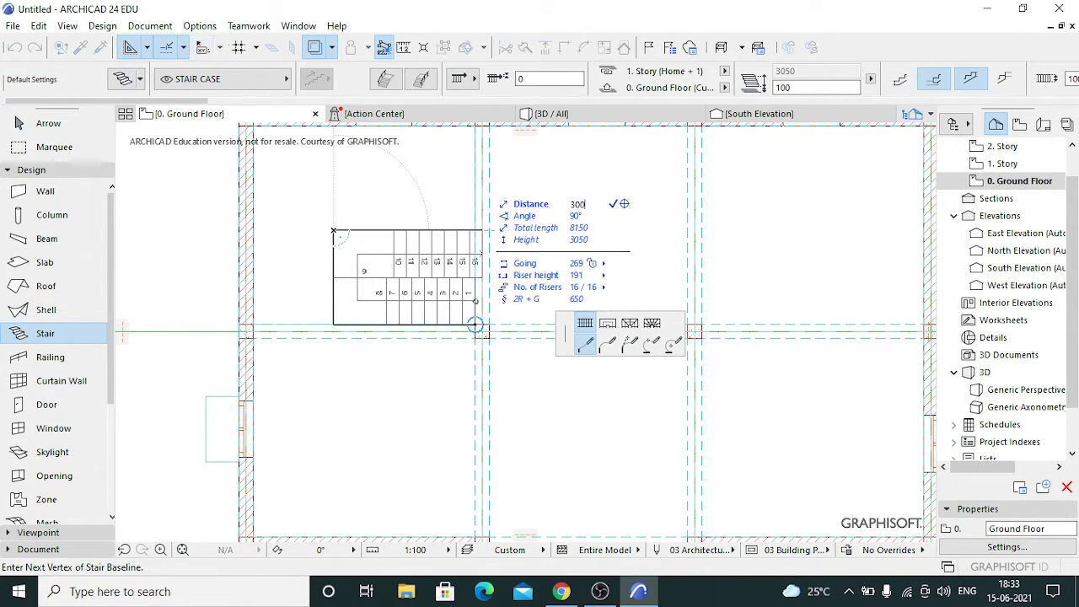
type("0")
key("Return")
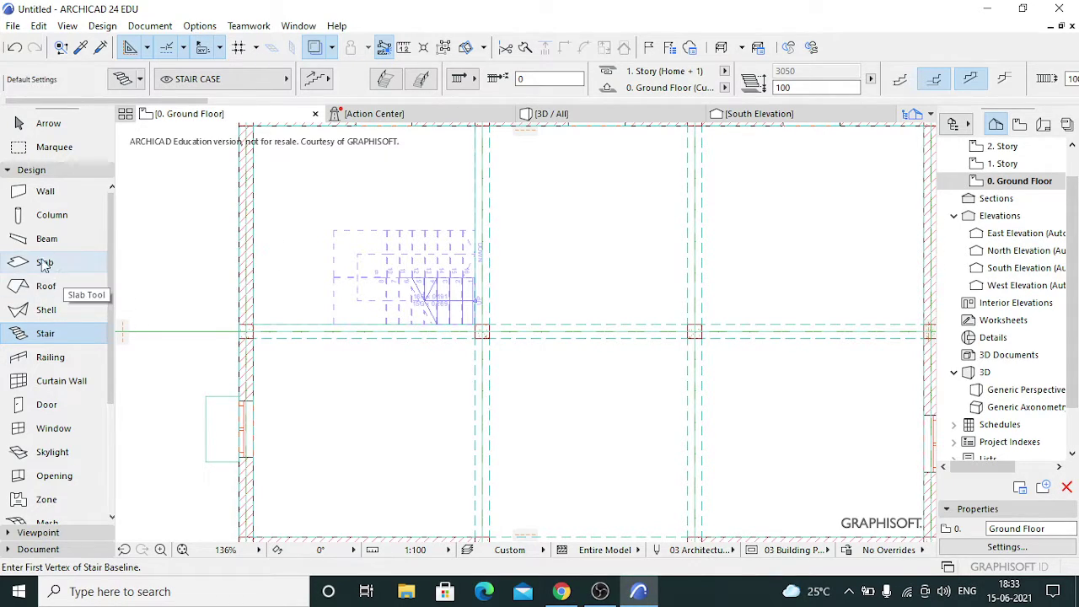
Set the home story of the Wall tool's default settings to 1. Story.
left_click(40, 192)
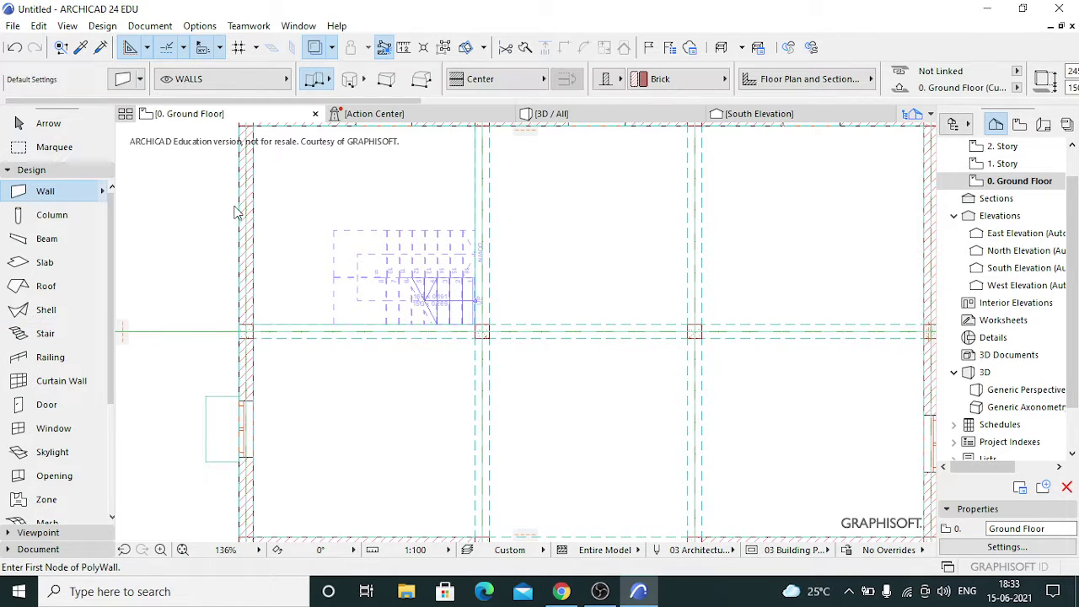
left_click(124, 81)
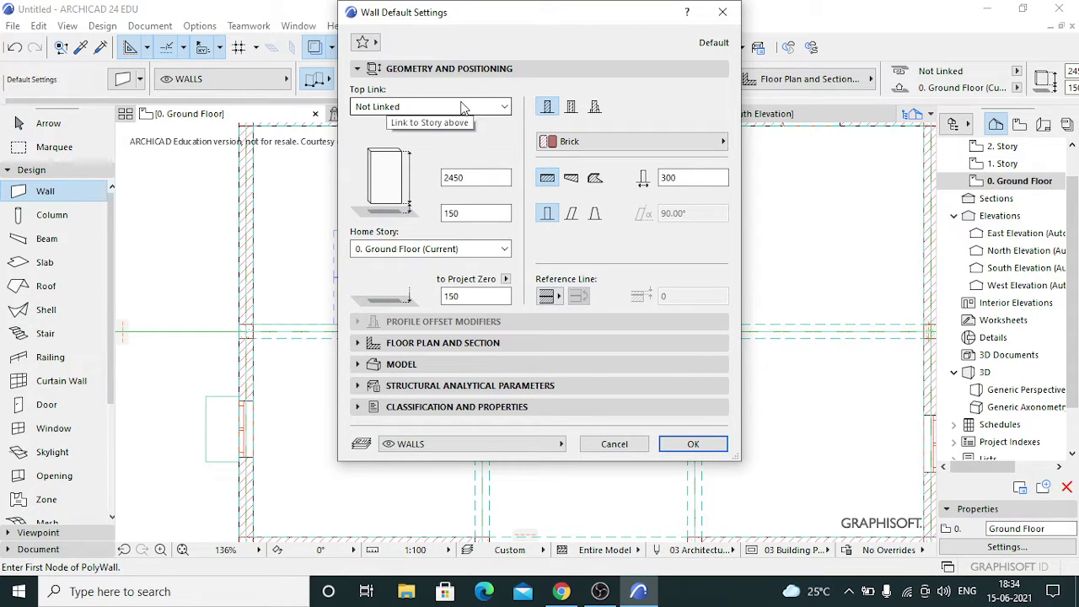
left_click(505, 250)
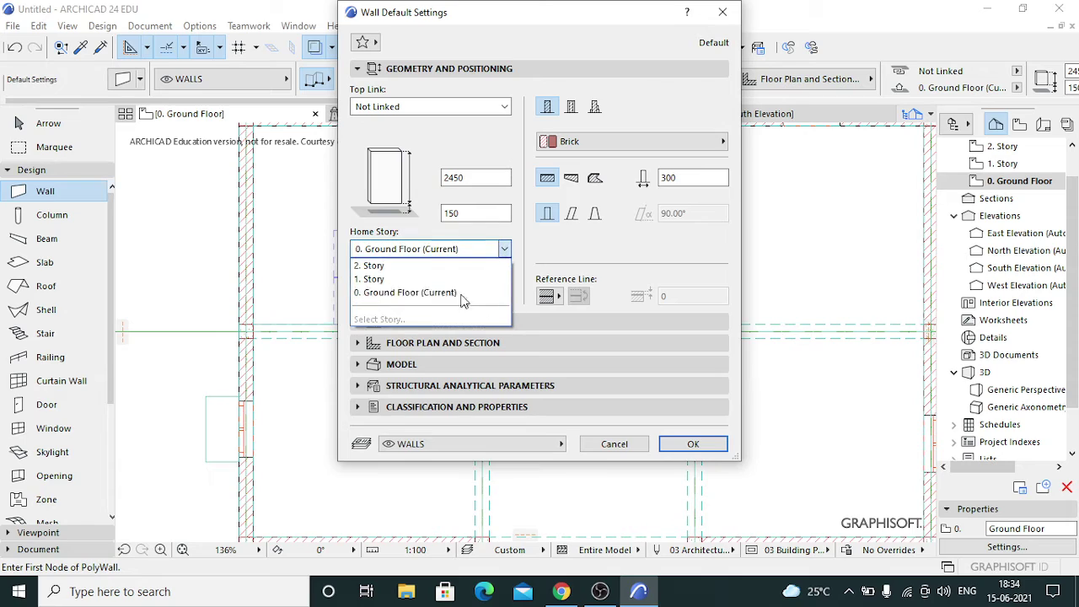
left_click(462, 280)
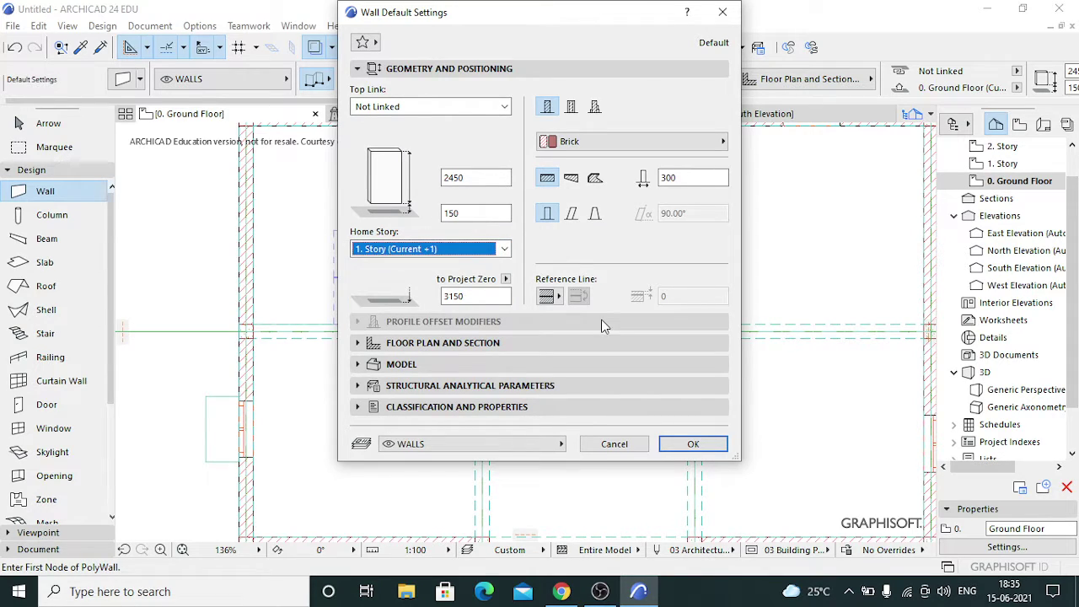
left_click(505, 249)
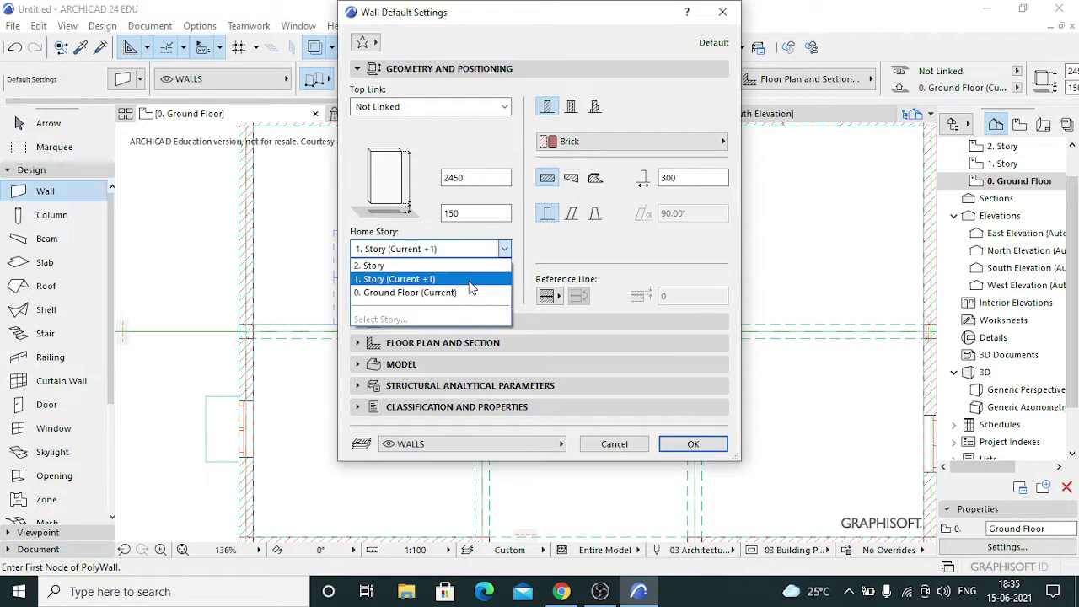
left_click(405, 279)
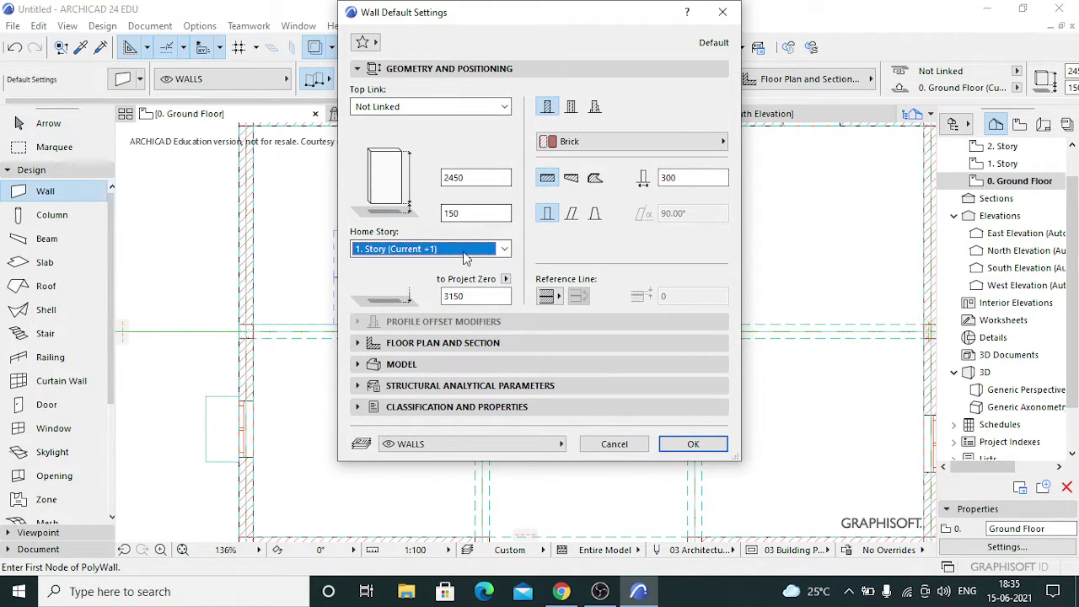
Set the default wall thickness to 150 and the wall height to 800, and accept the settings.
left_click(666, 177)
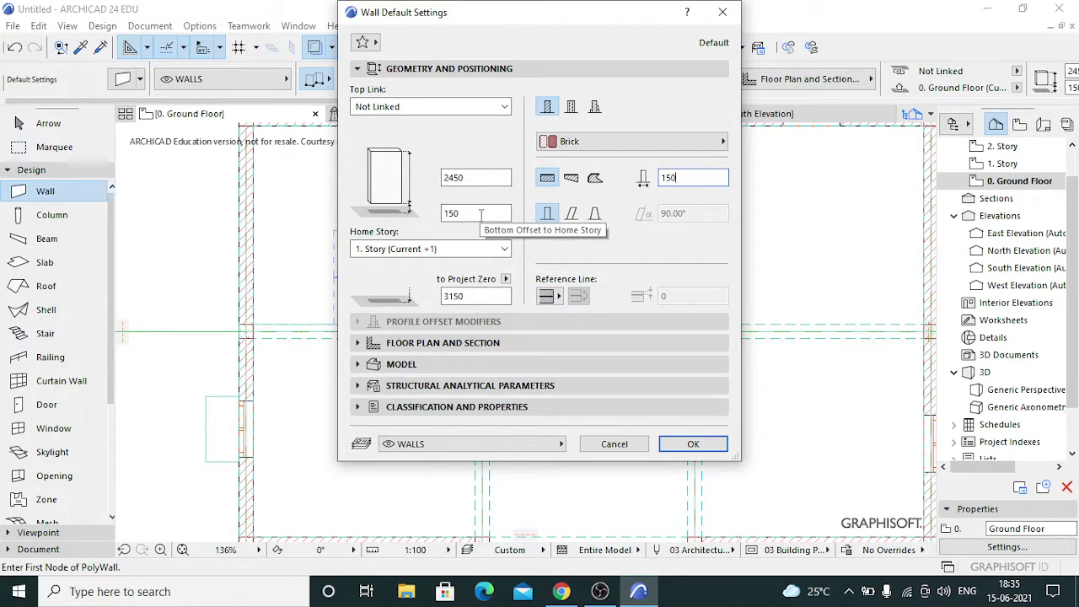
left_click_drag(492, 177, 434, 181)
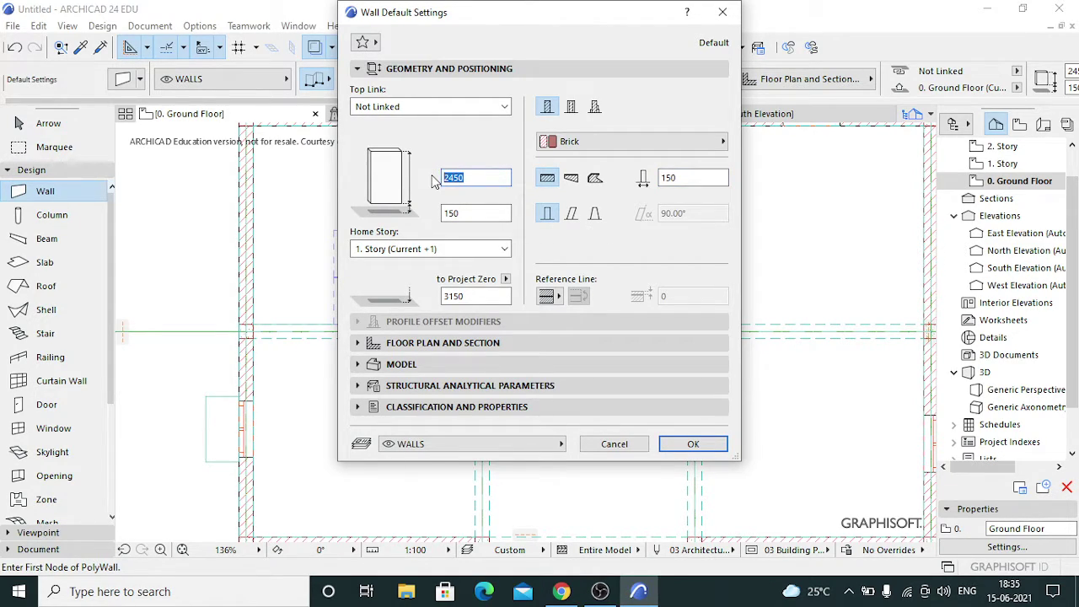
key("BackSpace")
type("800")
left_click(686, 443)
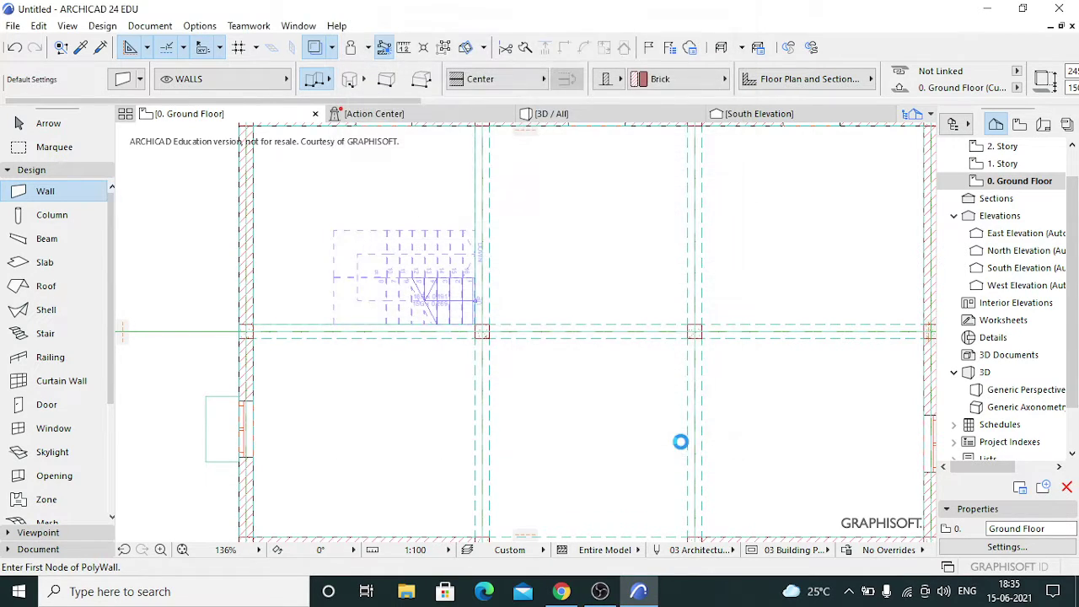
left_click(475, 325)
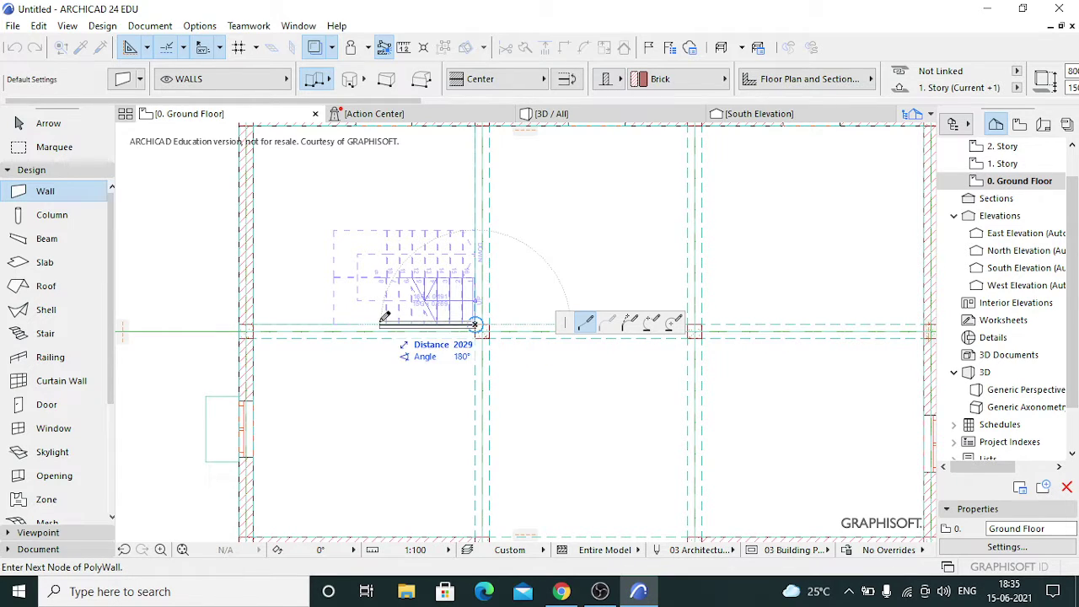
right_click(317, 327)
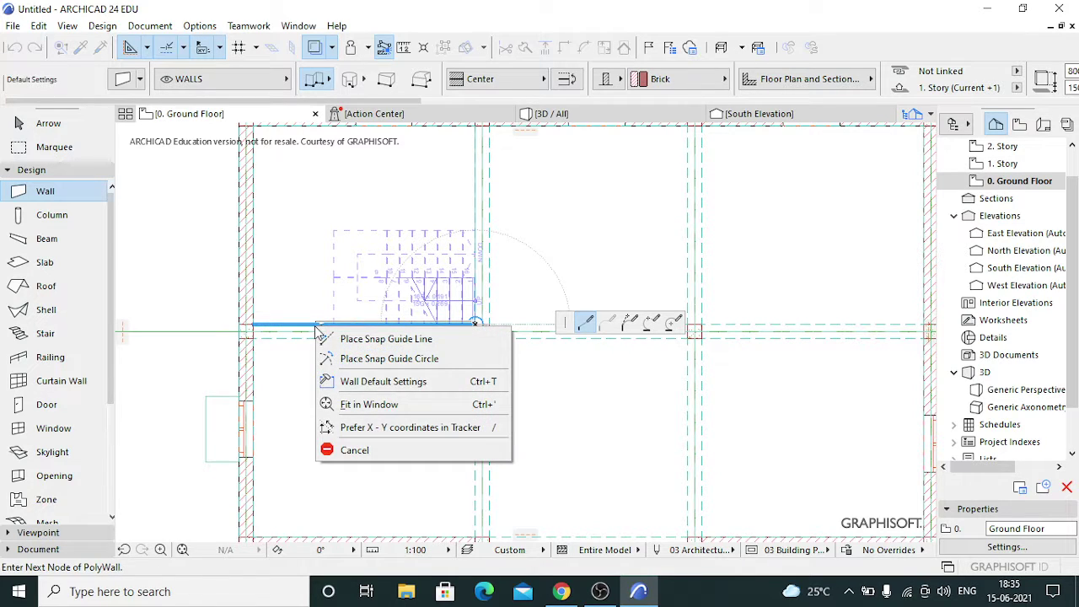
left_click(366, 451)
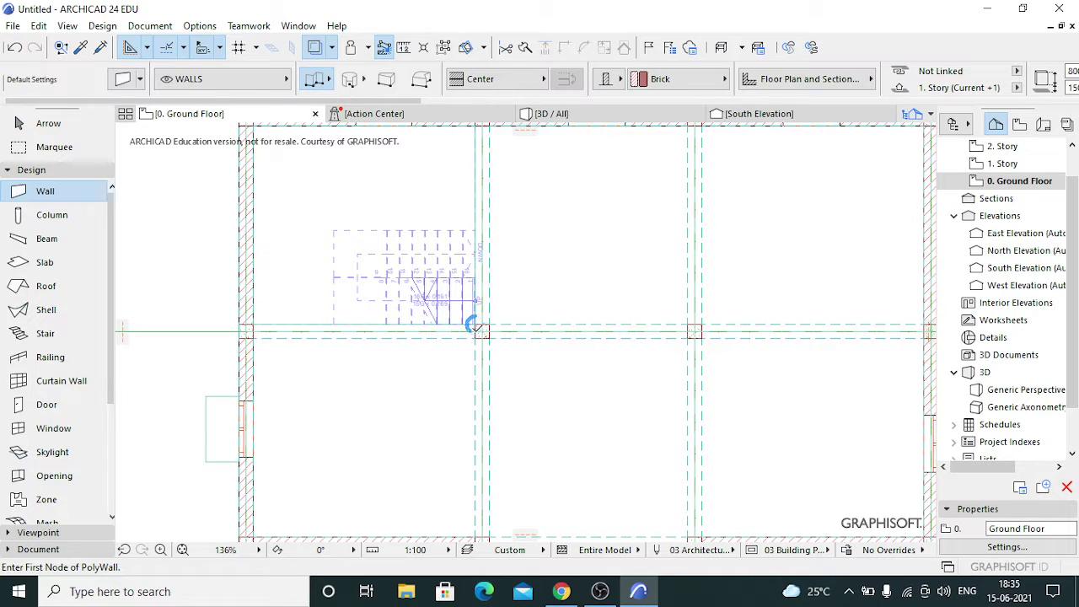
Draw a chained low wall around the stair from the left interior column on gridline C, 3150 west, 2150 north, 3000 east, and check the 3D view.
left_click(476, 325)
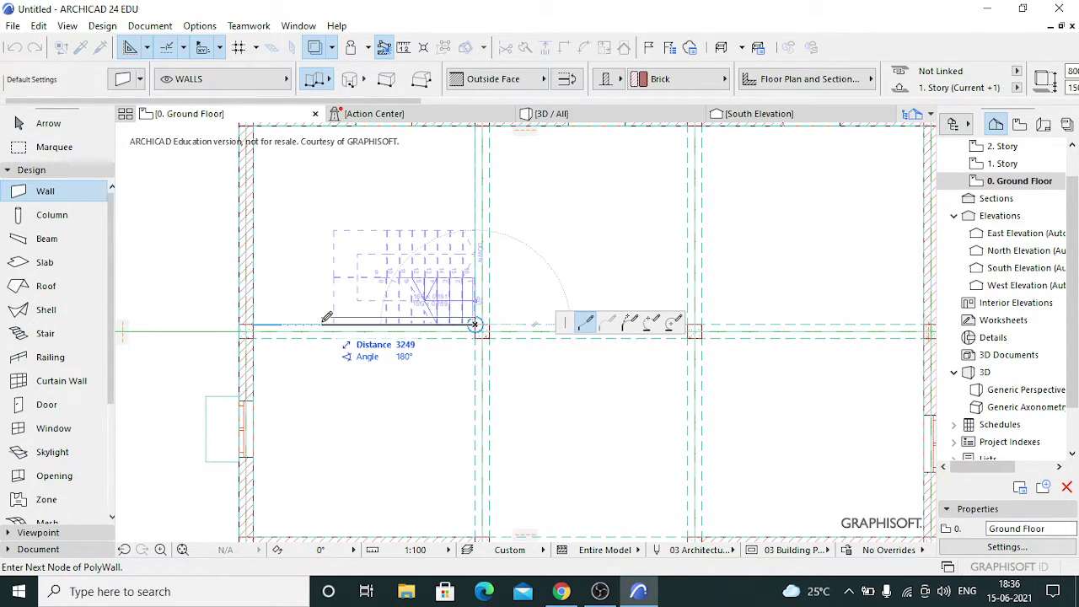
type("3150")
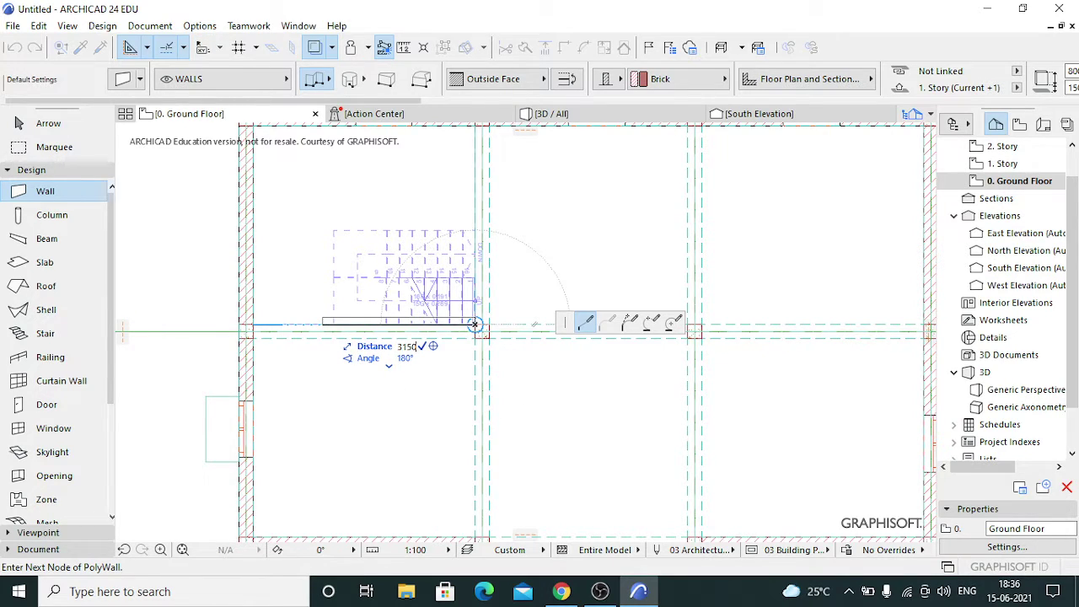
key("Return")
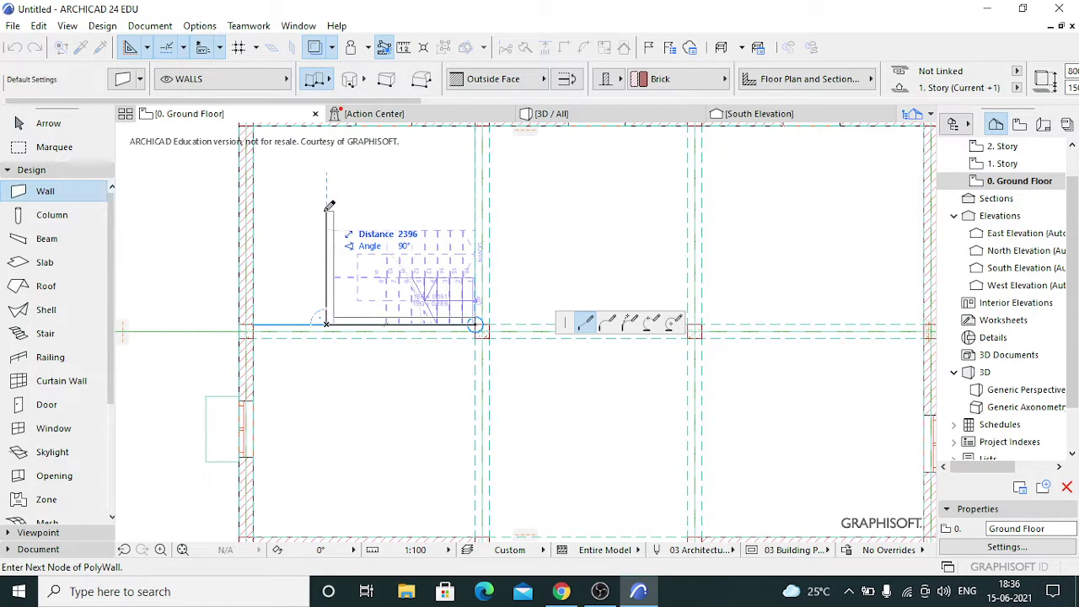
type("2150")
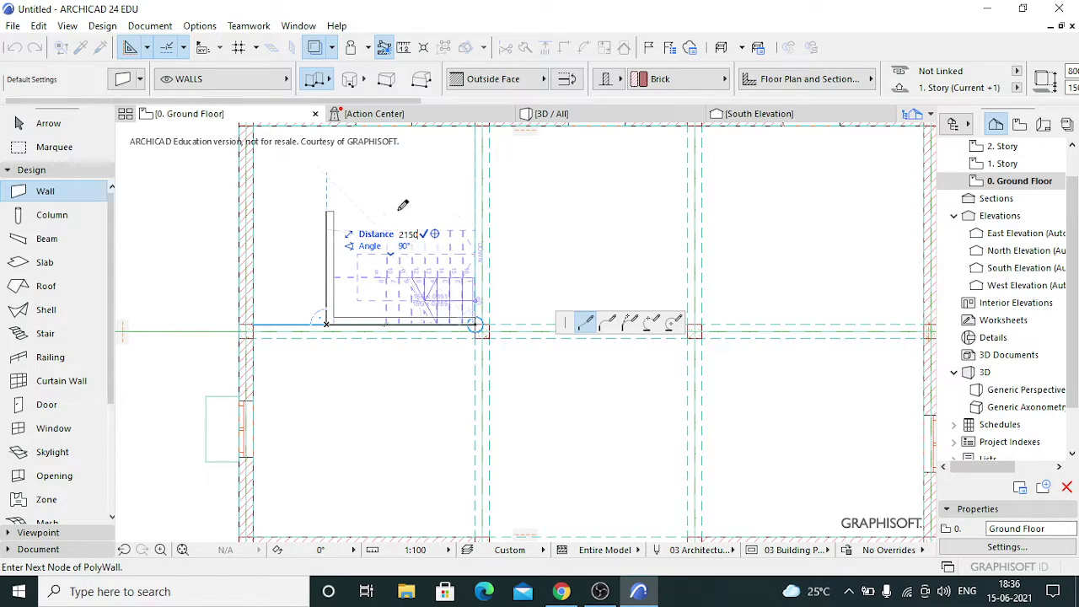
key("Return")
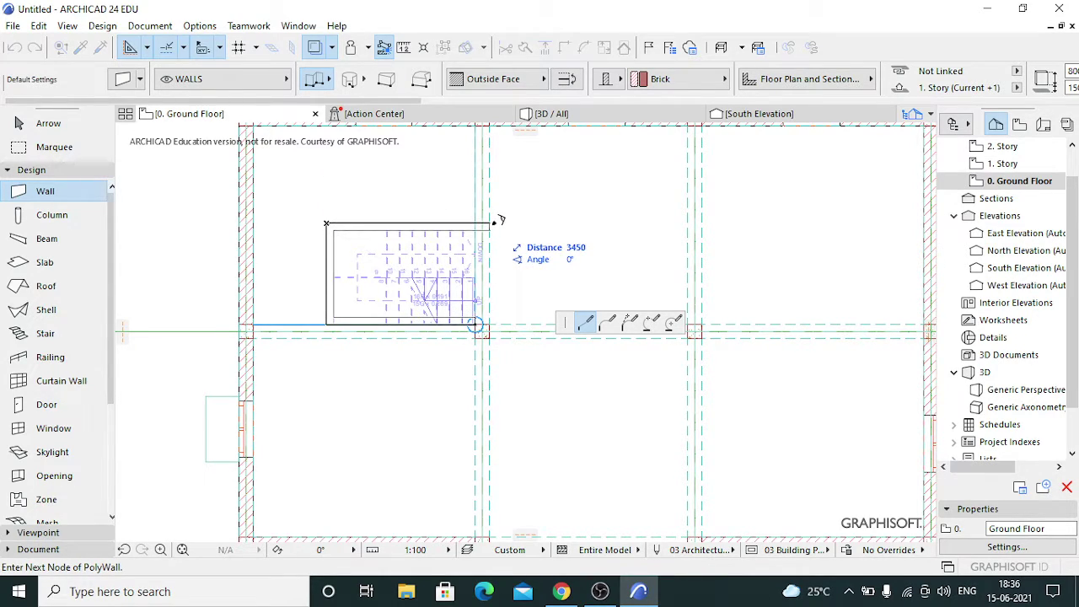
type("3000")
key("Return")
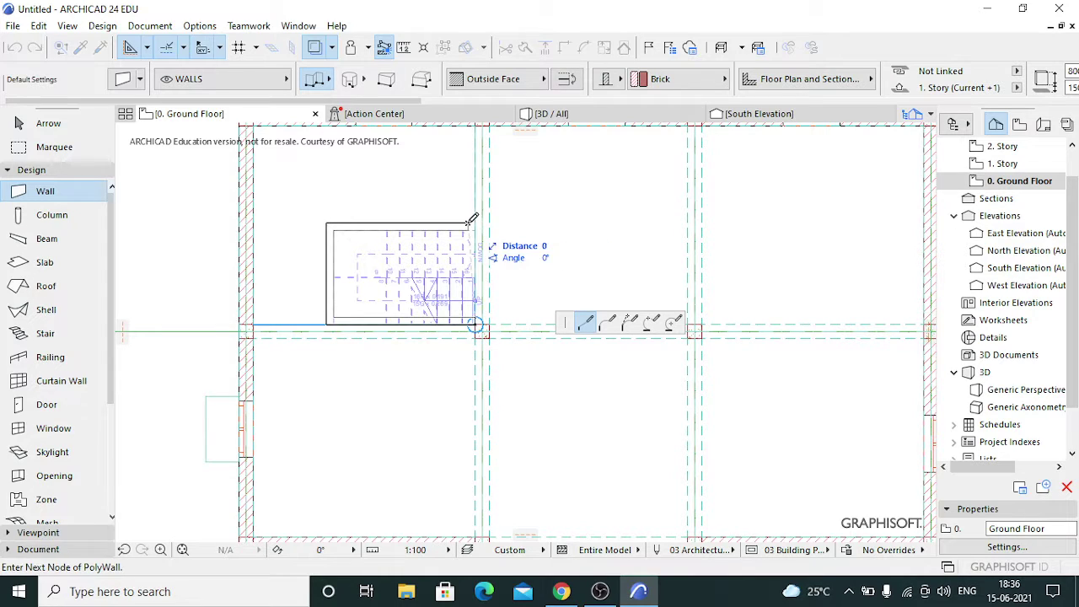
right_click(450, 202)
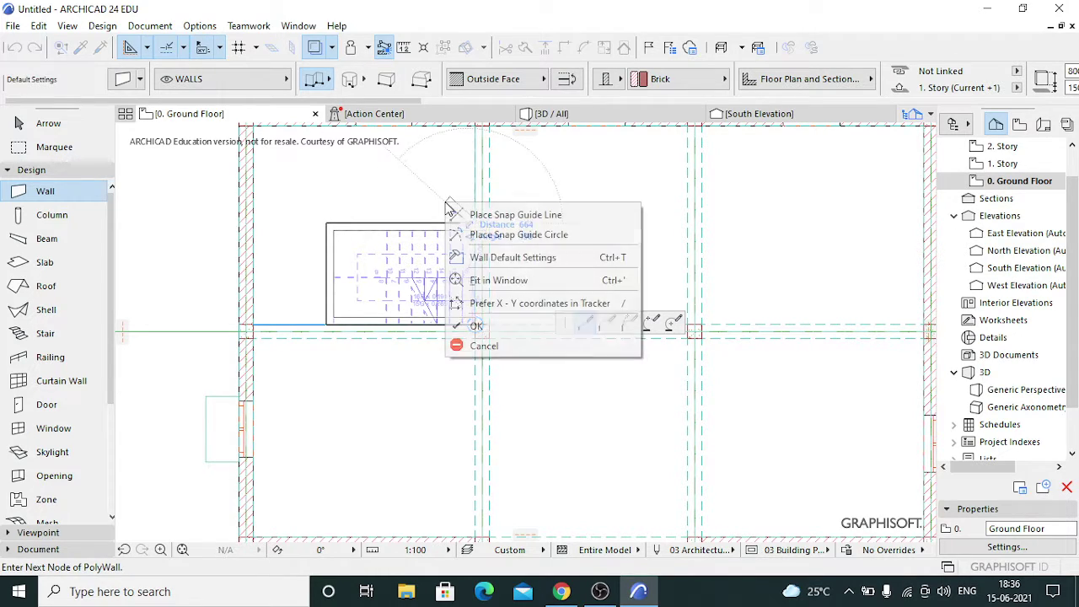
left_click(474, 326)
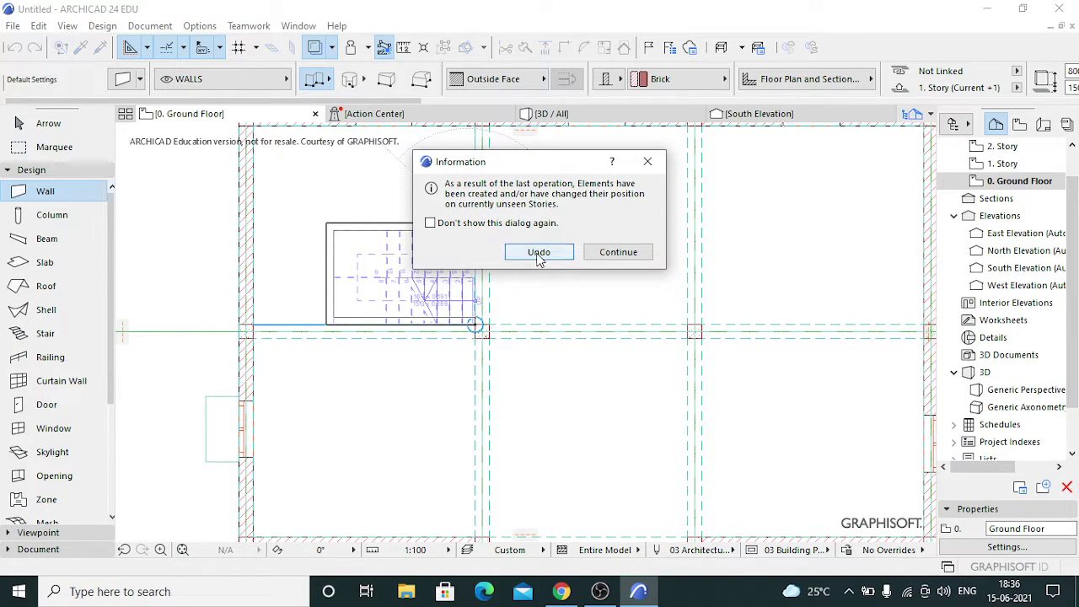
left_click(614, 251)
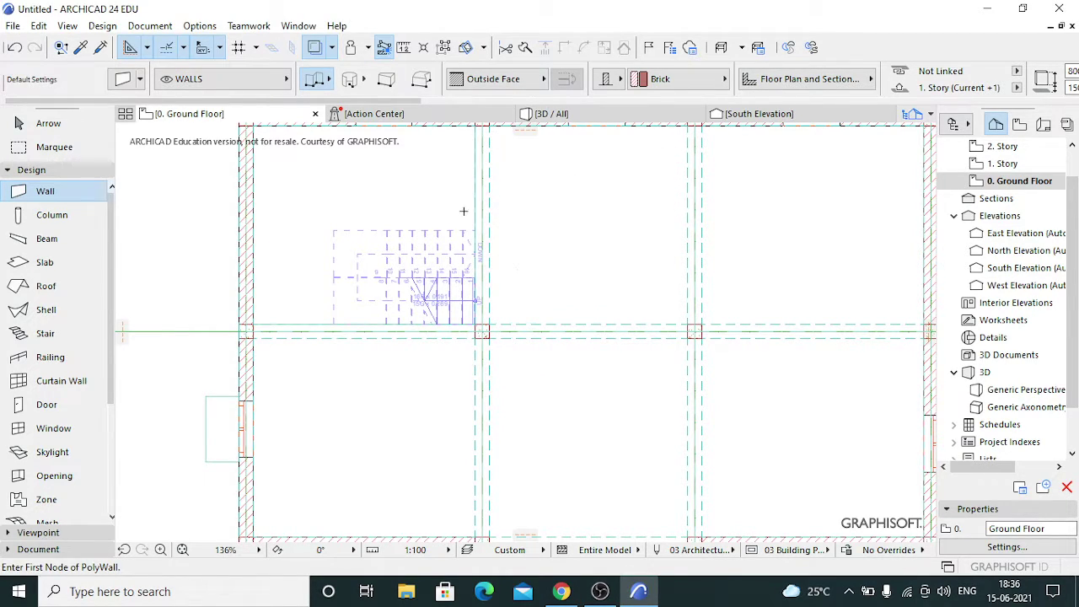
left_click(549, 114)
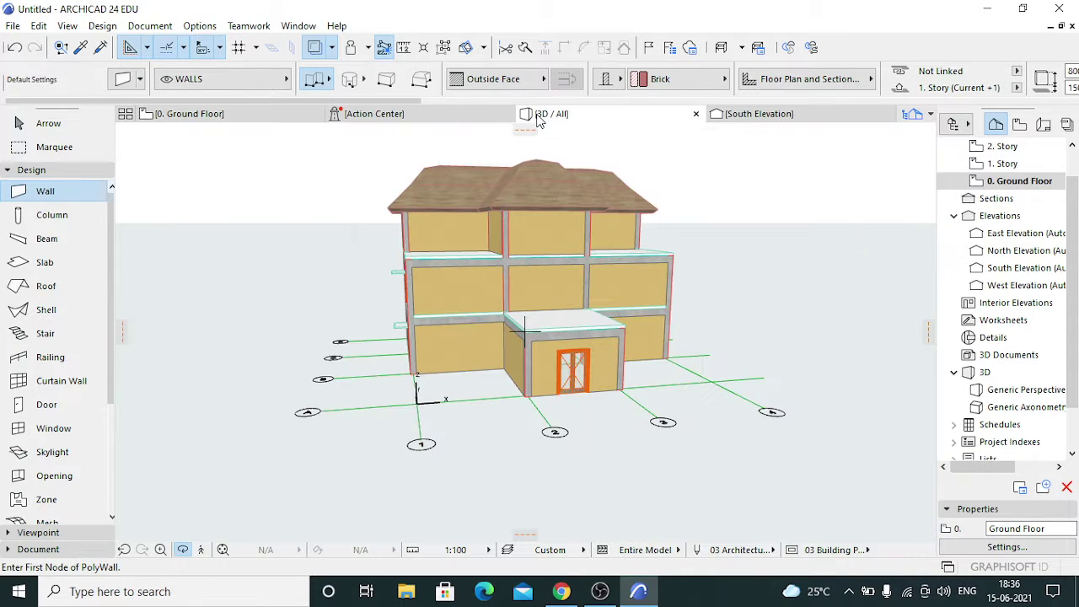
left_click(271, 118)
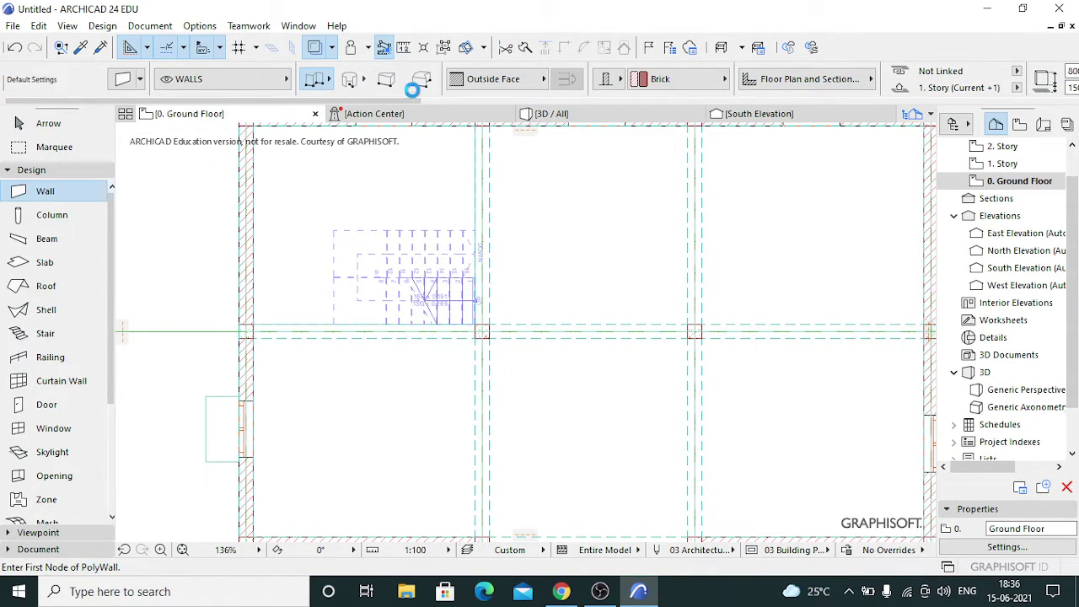
left_click(474, 276)
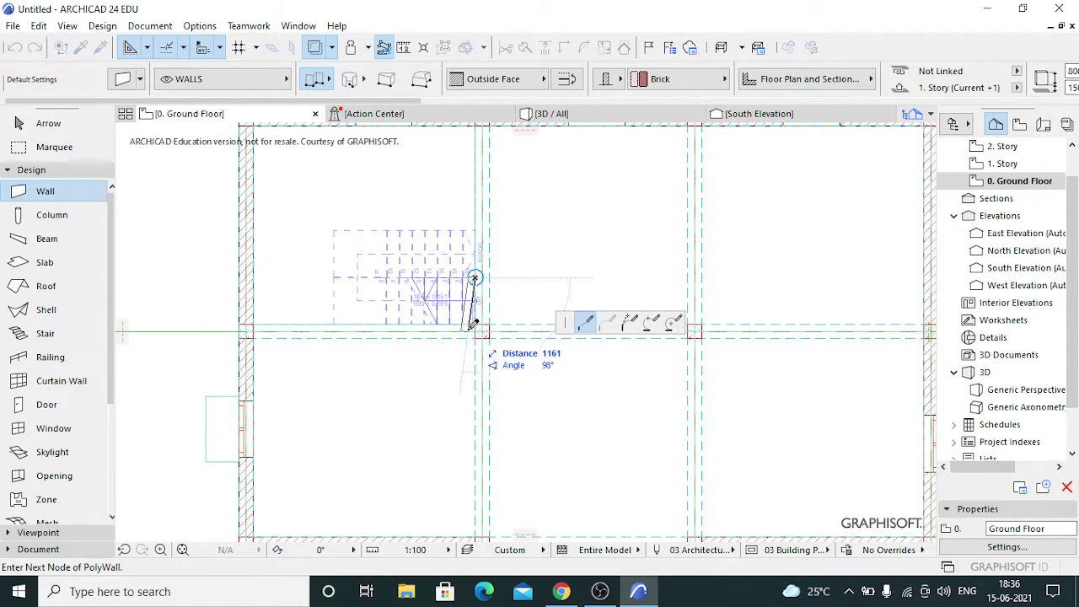
right_click(478, 325)
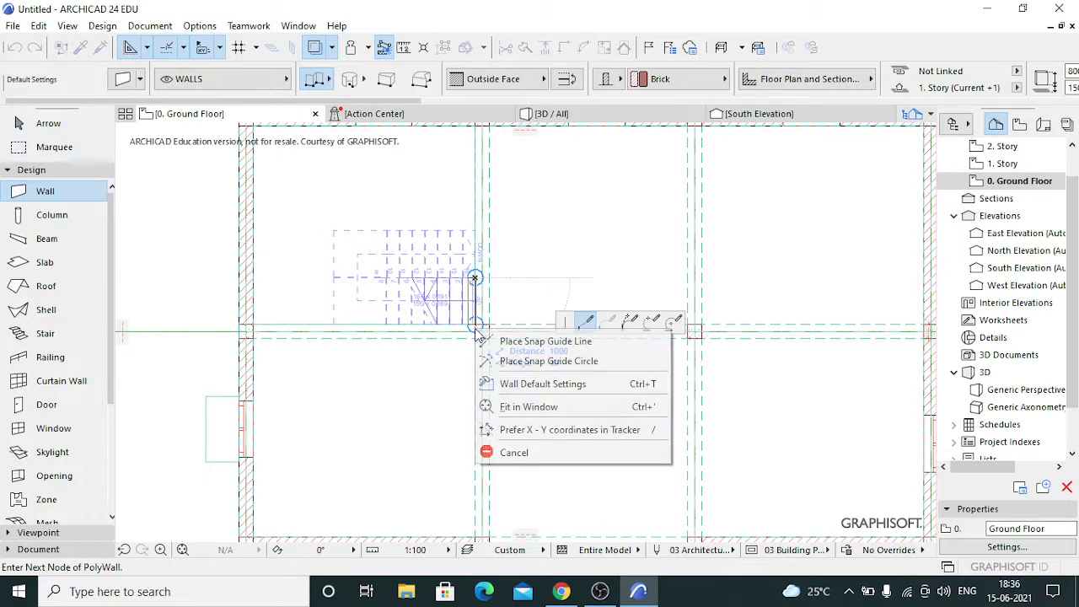
left_click(511, 453)
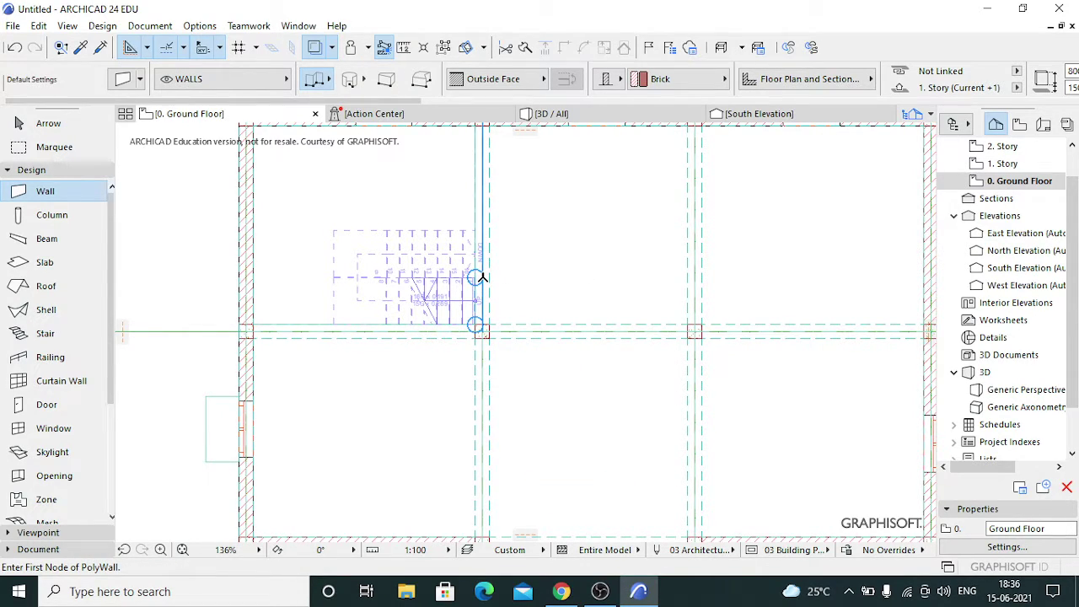
Draw a short low wall along the beam centreline, from level with the stair's midline south to the left interior column on gridline C.
left_click(479, 276)
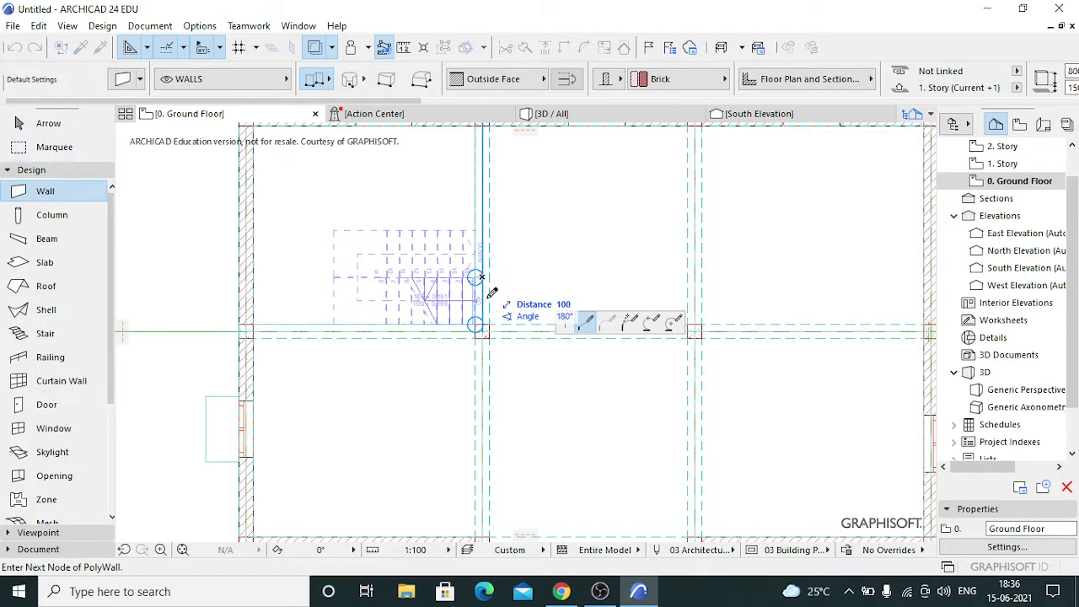
right_click(483, 332)
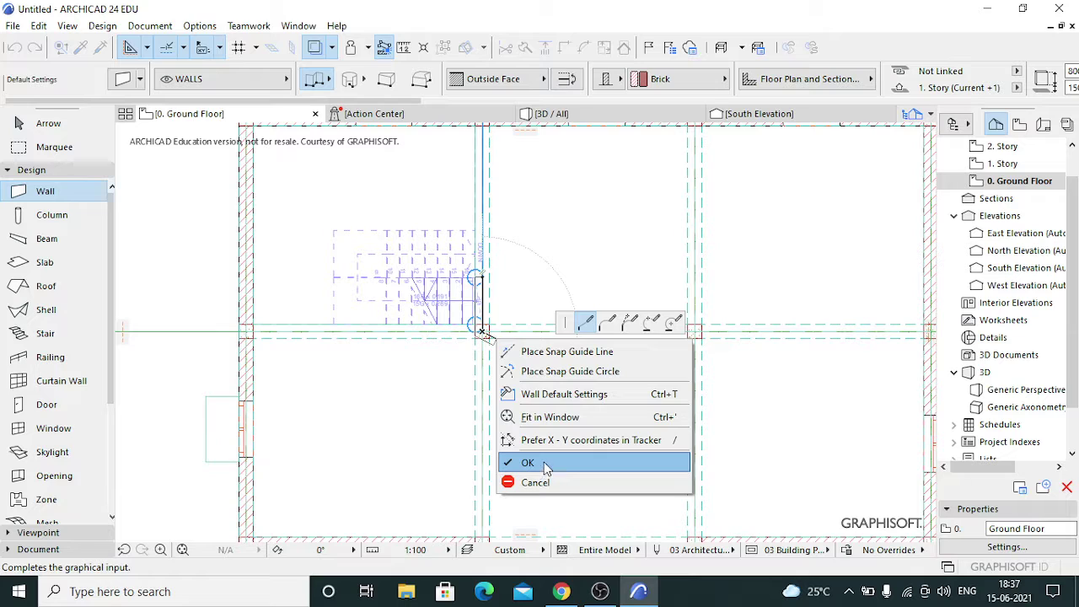
left_click(544, 467)
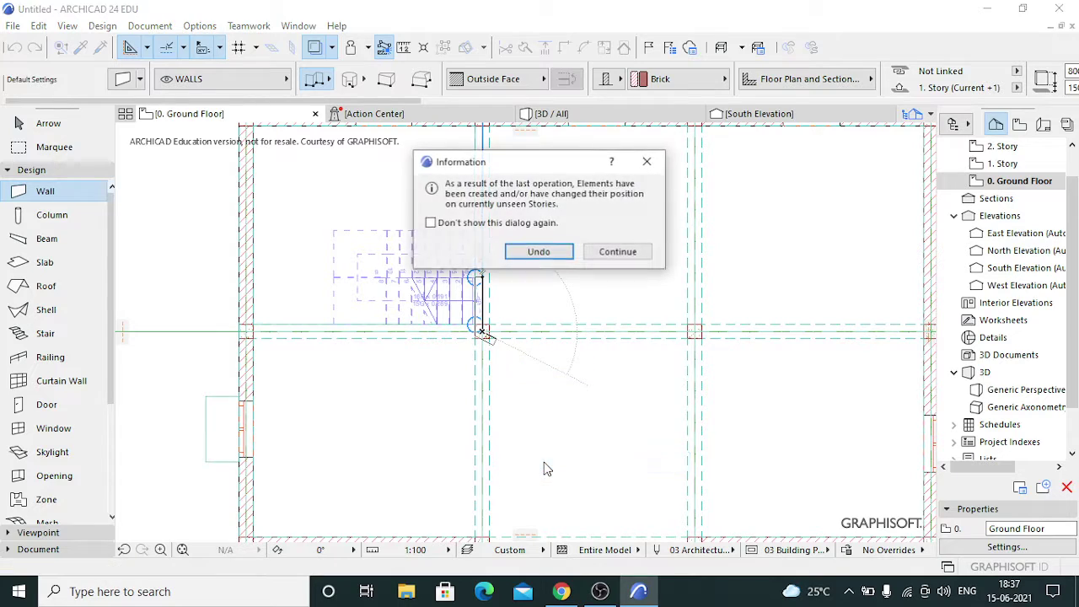
left_click(614, 255)
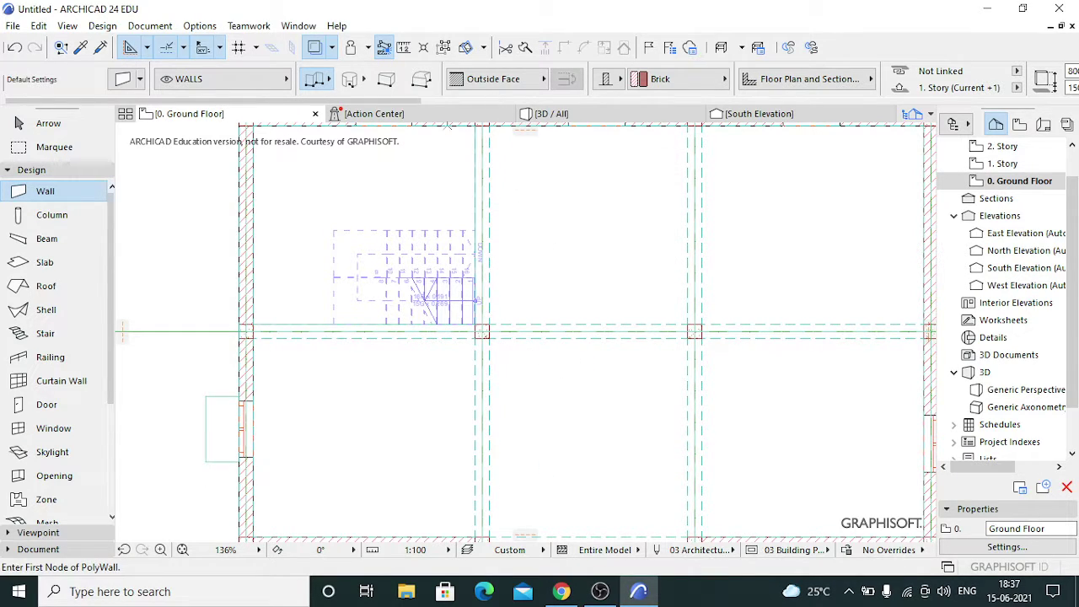
key("Escape")
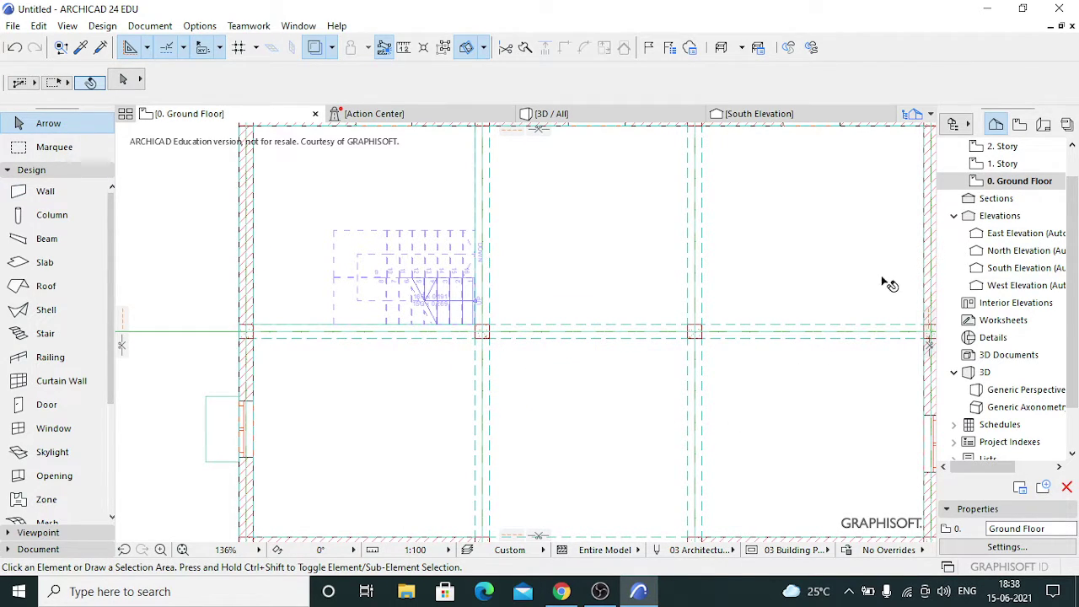
Open the 1. Story floor plan and set the Stair tool's default baseline to the right side.
left_click(1005, 165)
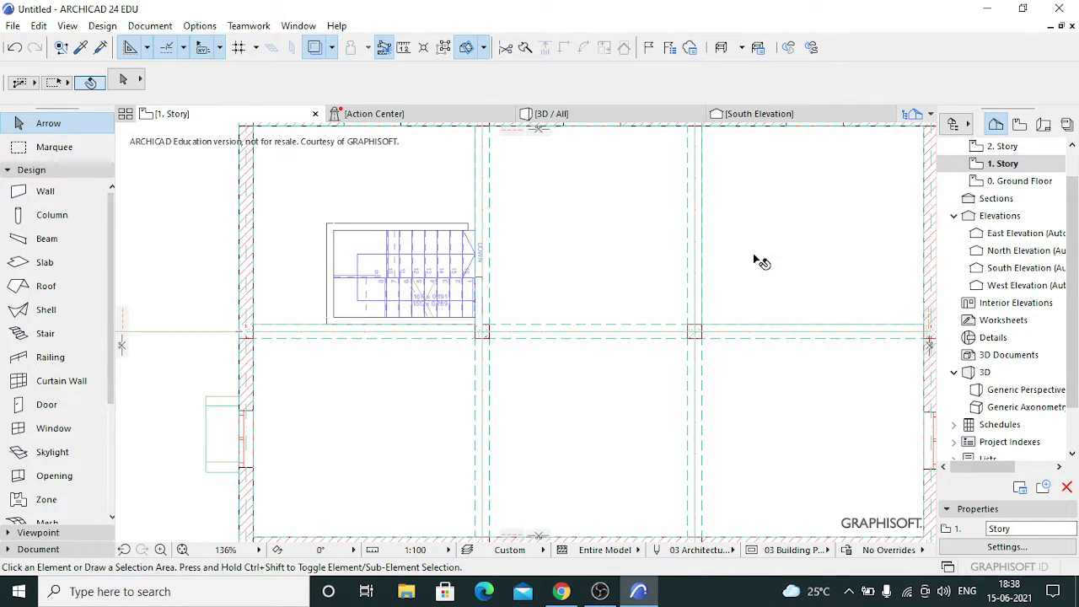
scroll(759, 261, "down", 4)
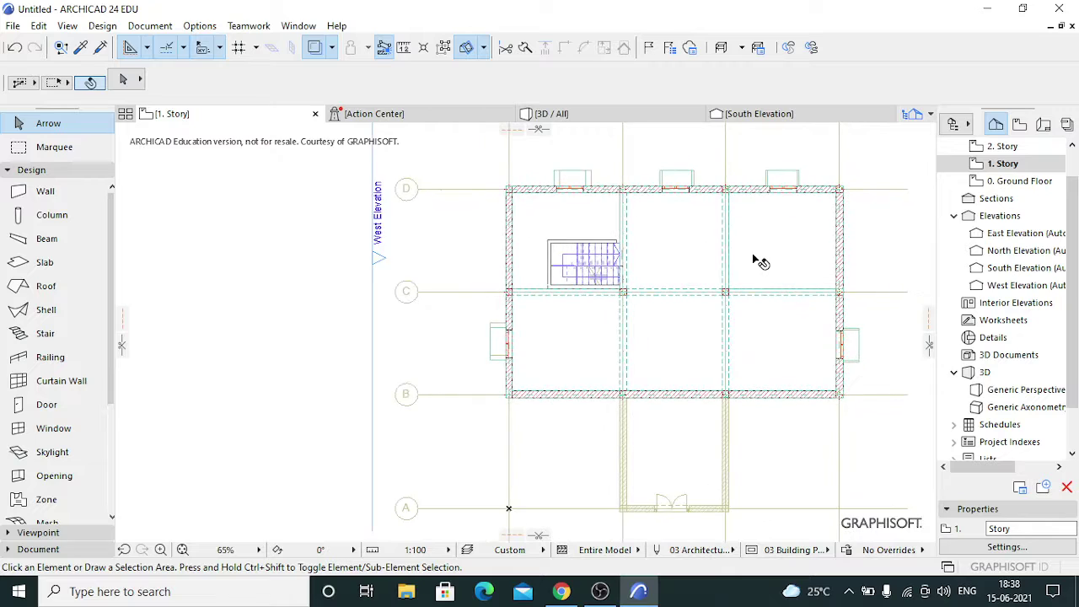
scroll(393, 351, "up", 4)
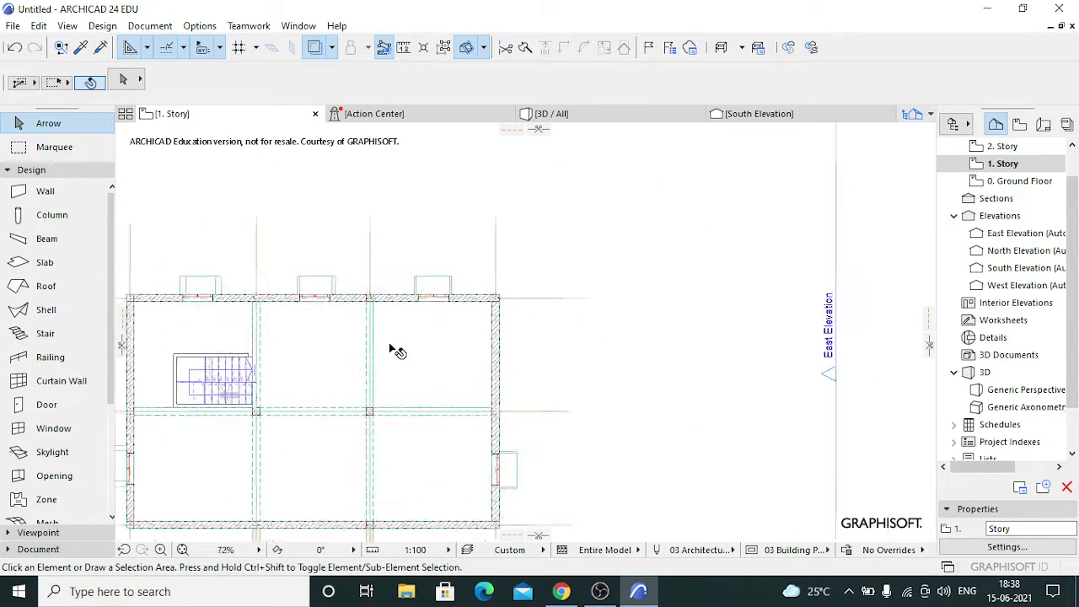
scroll(388, 358, "up", 1)
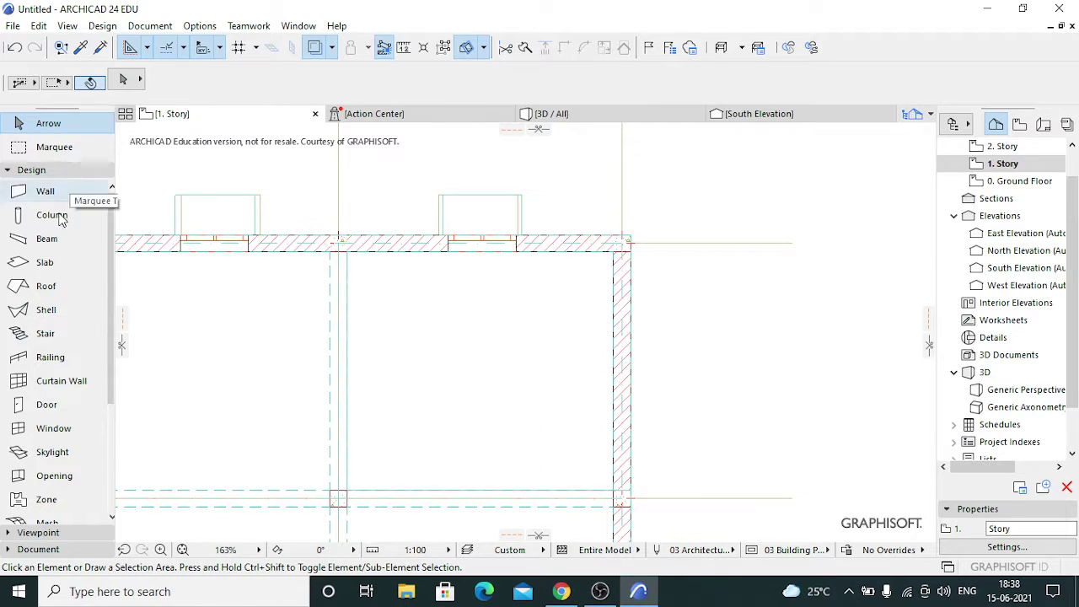
left_click(42, 333)
key("ctrl+t")
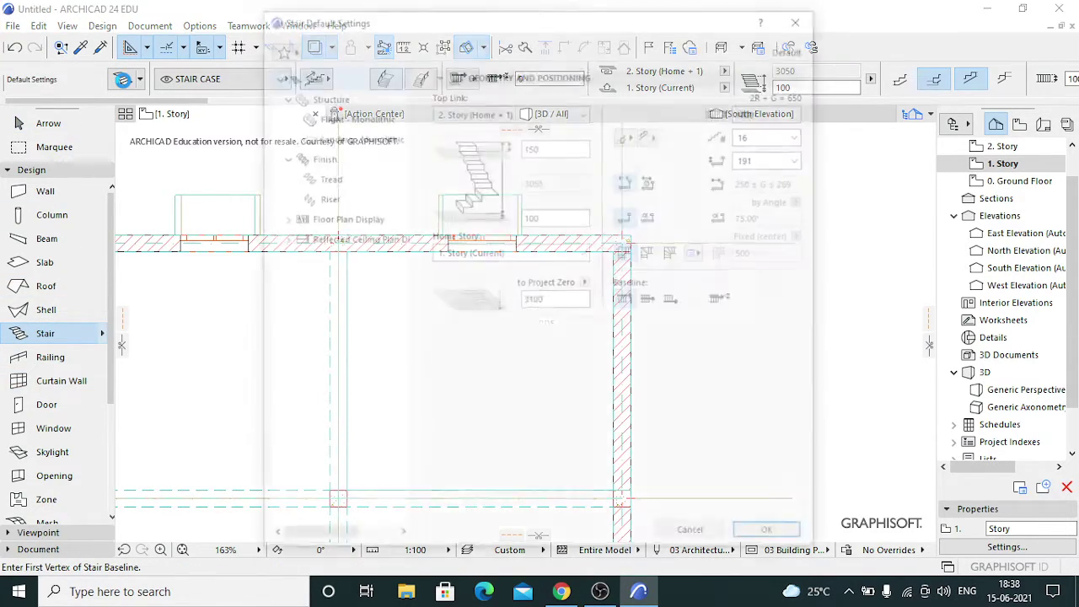
left_click(675, 301)
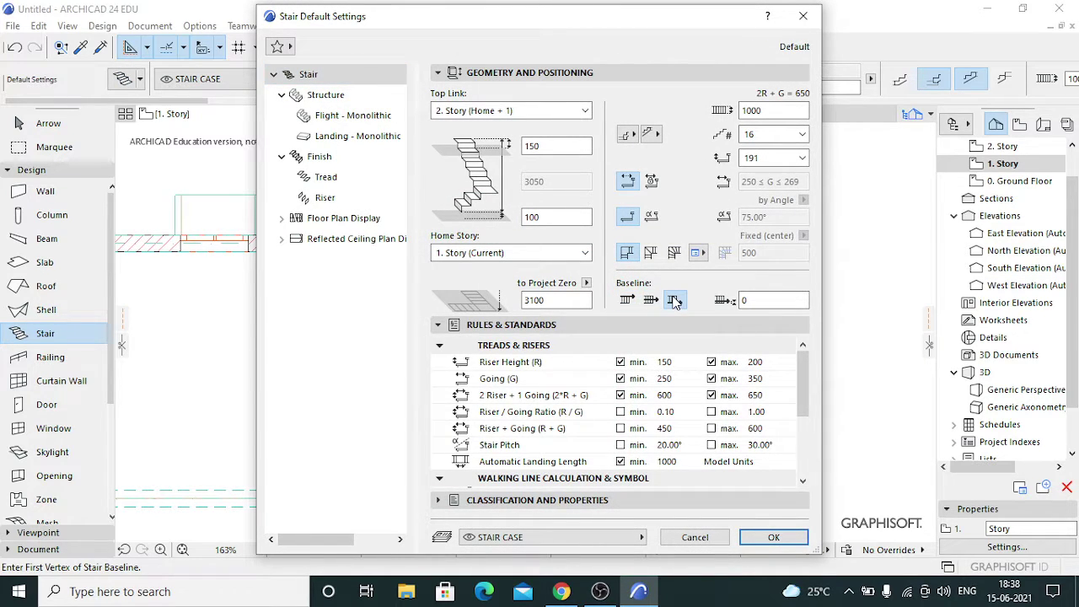
left_click(760, 536)
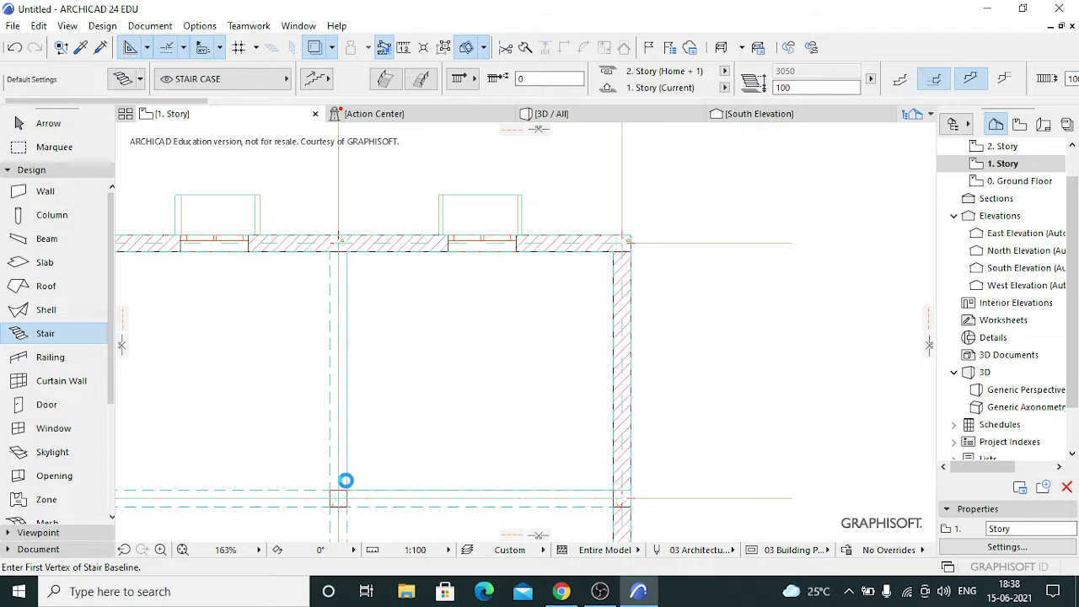
left_click(348, 487)
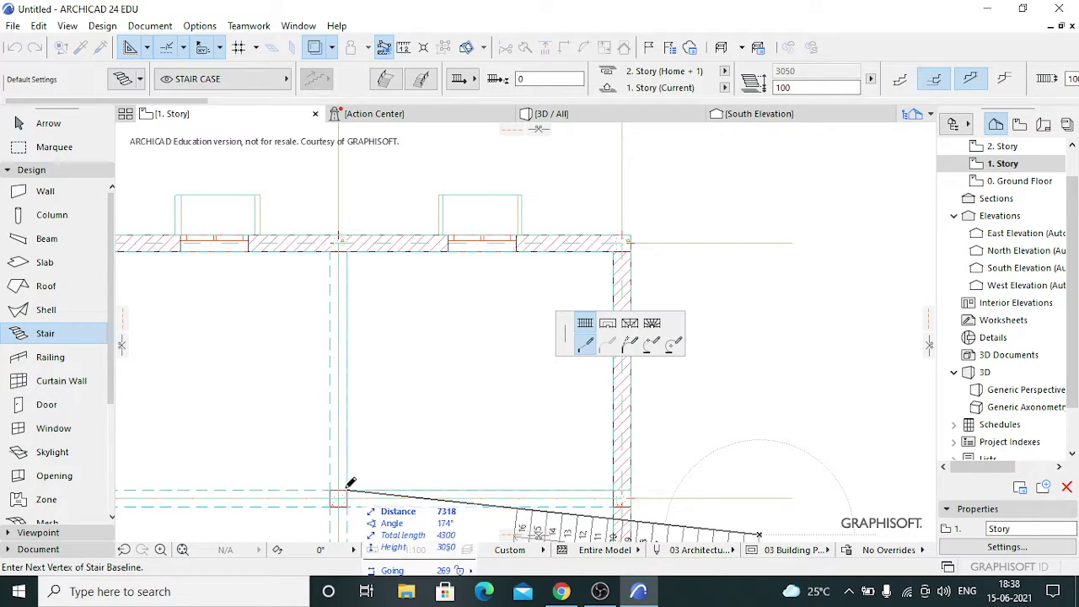
right_click(478, 437)
left_click(527, 535)
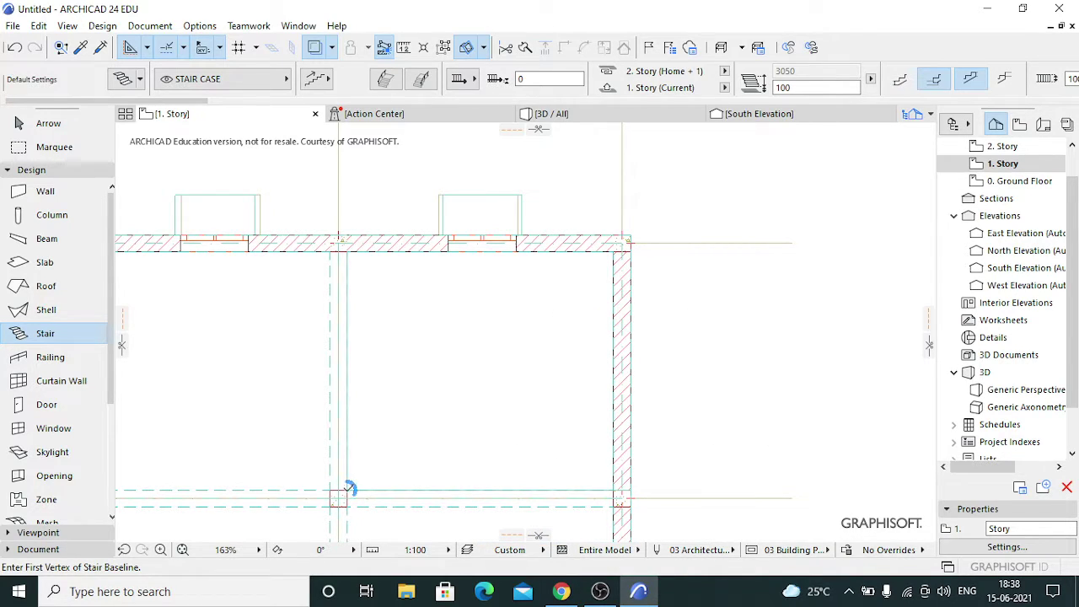
Start a stair on 1. Story from the right interior column on gridline C, with its baseline running east.
left_click(346, 489)
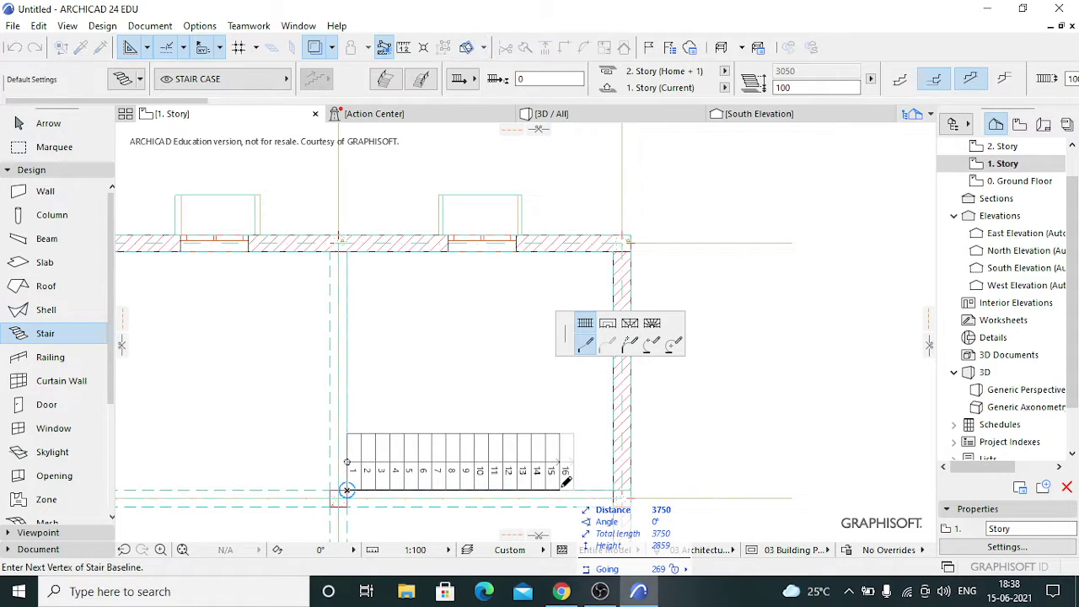
type("30")
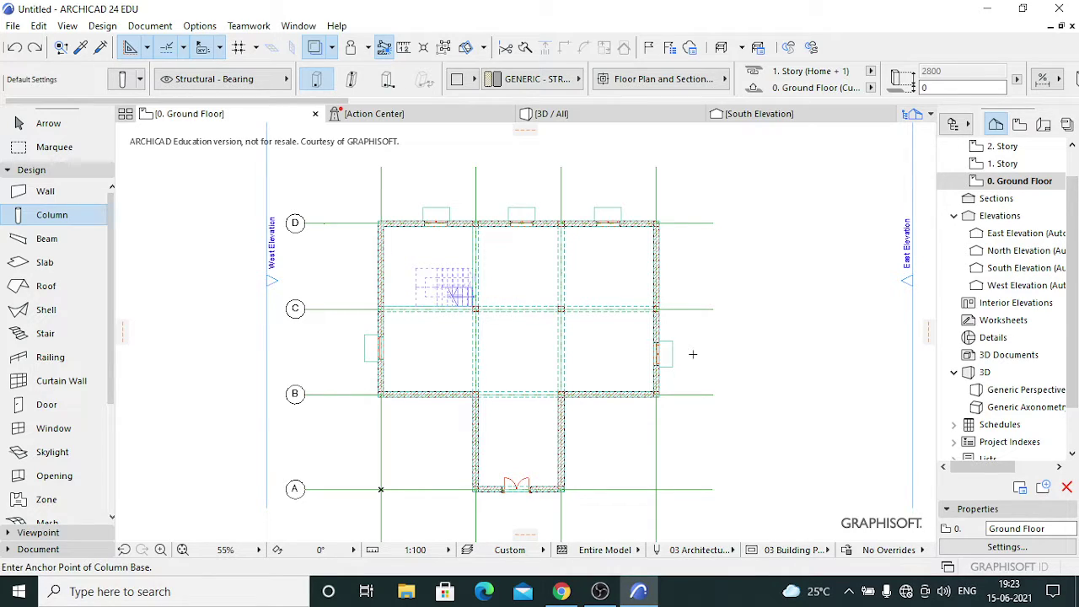
Save the plan to the Desktop as an ARCHICAD Solo Project named PROJECT.
key("ctrl+s")
type("P")
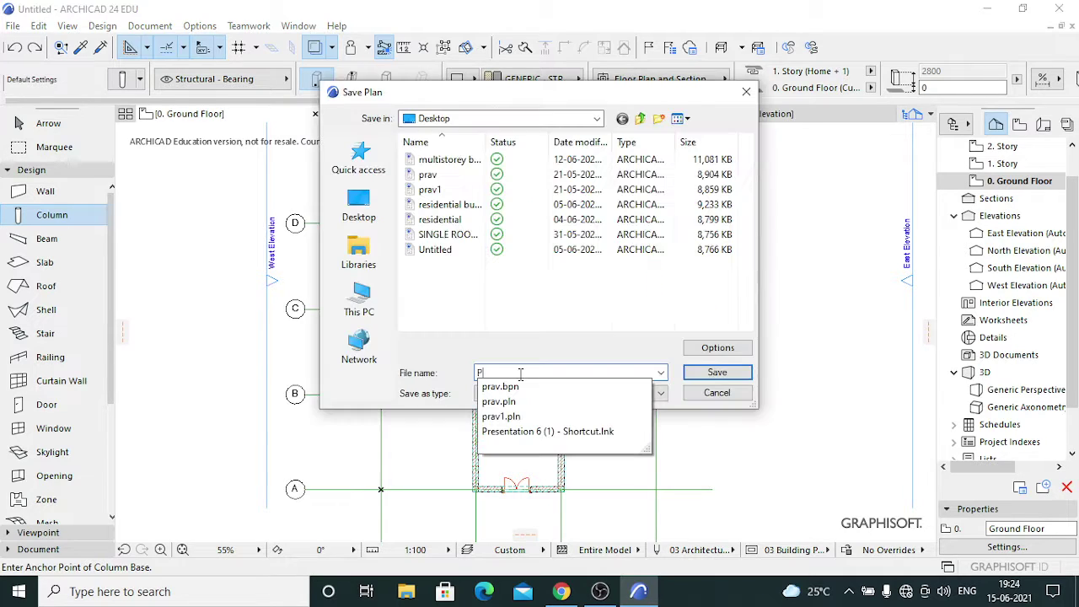
type("ROJECT")
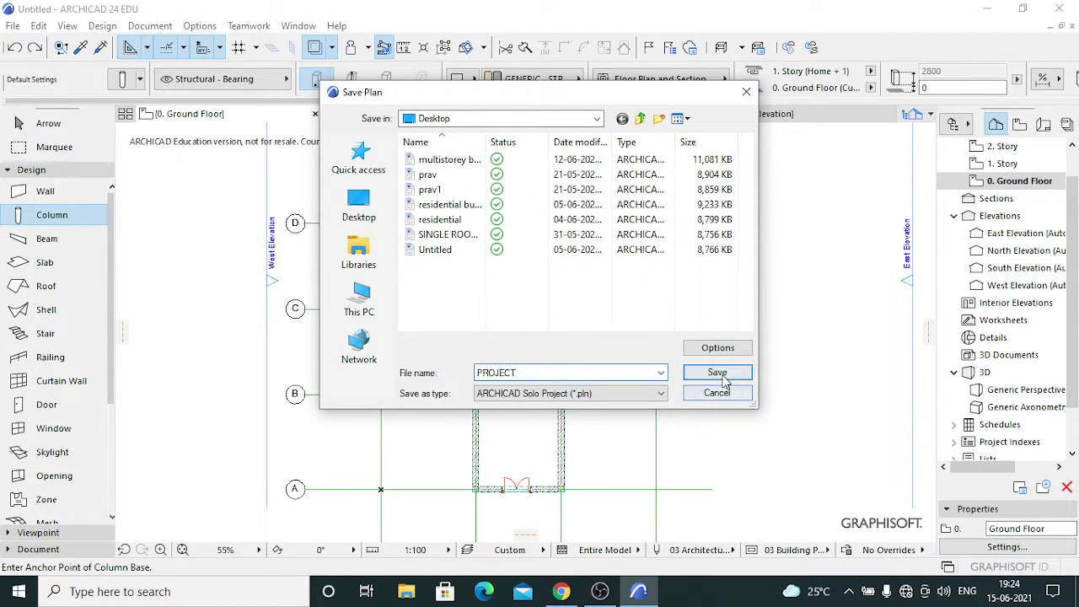
left_click(726, 373)
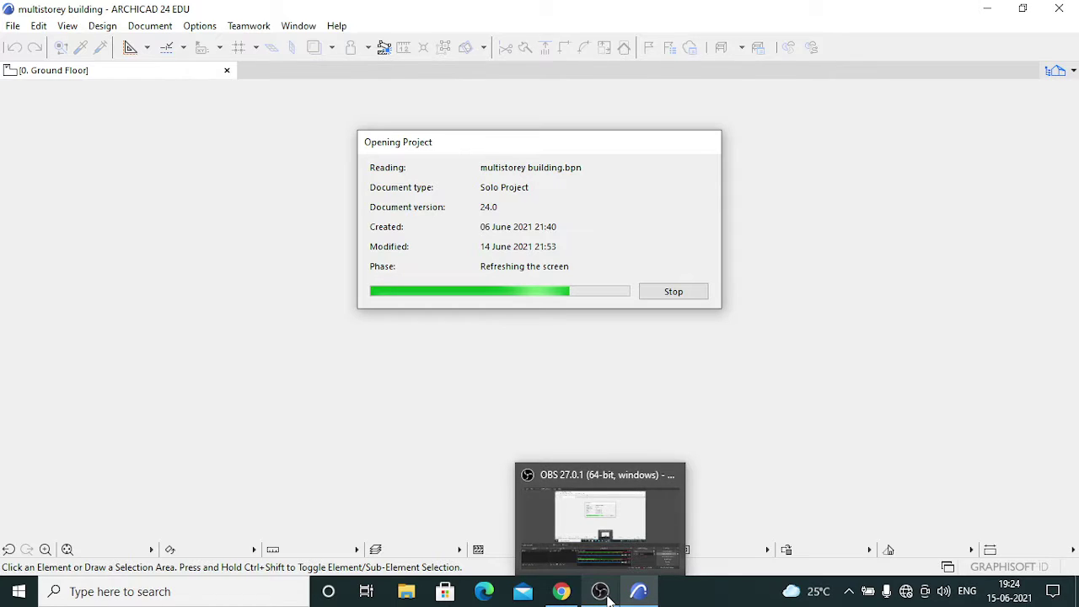
left_click(609, 597)
left_click(657, 592)
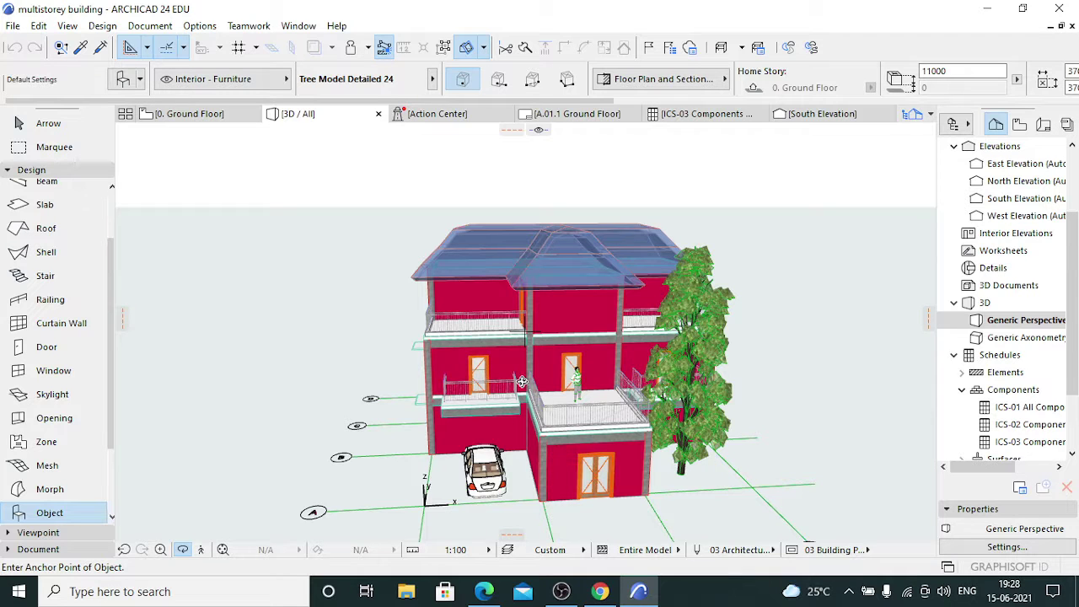
middle_click_drag(467, 371, 426, 384, "shift")
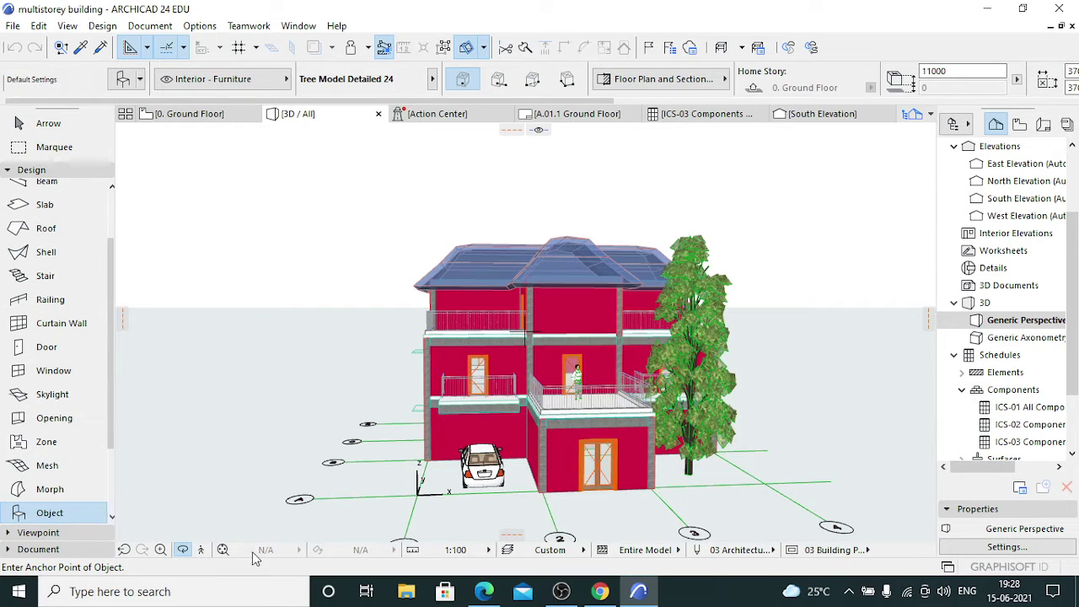
Explore the 3D model in walk mode, moving forward toward the building's front facade.
left_click(201, 552)
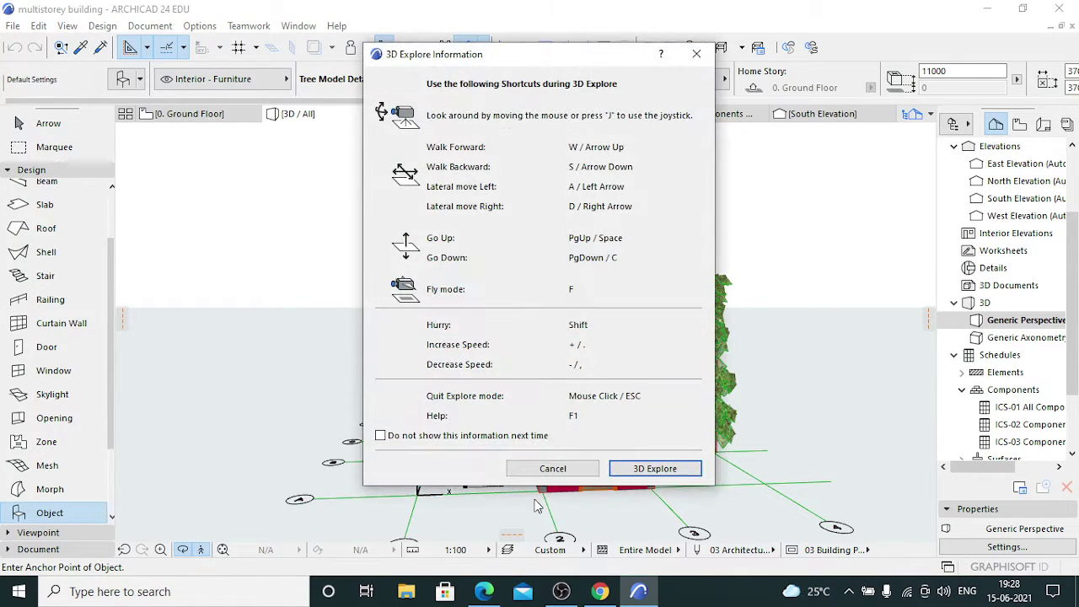
left_click(655, 469)
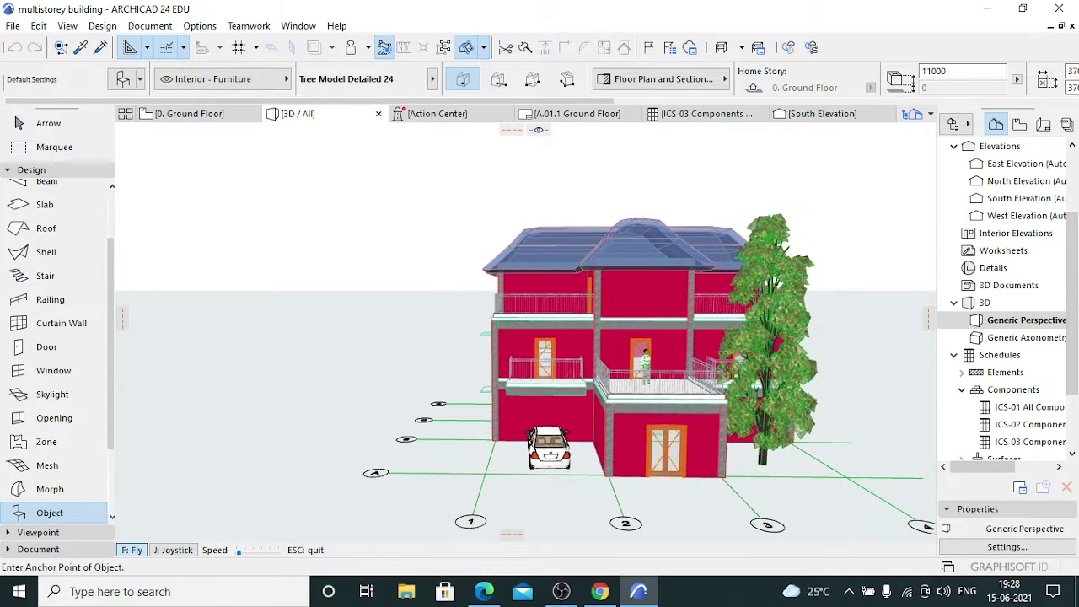
key("Up")
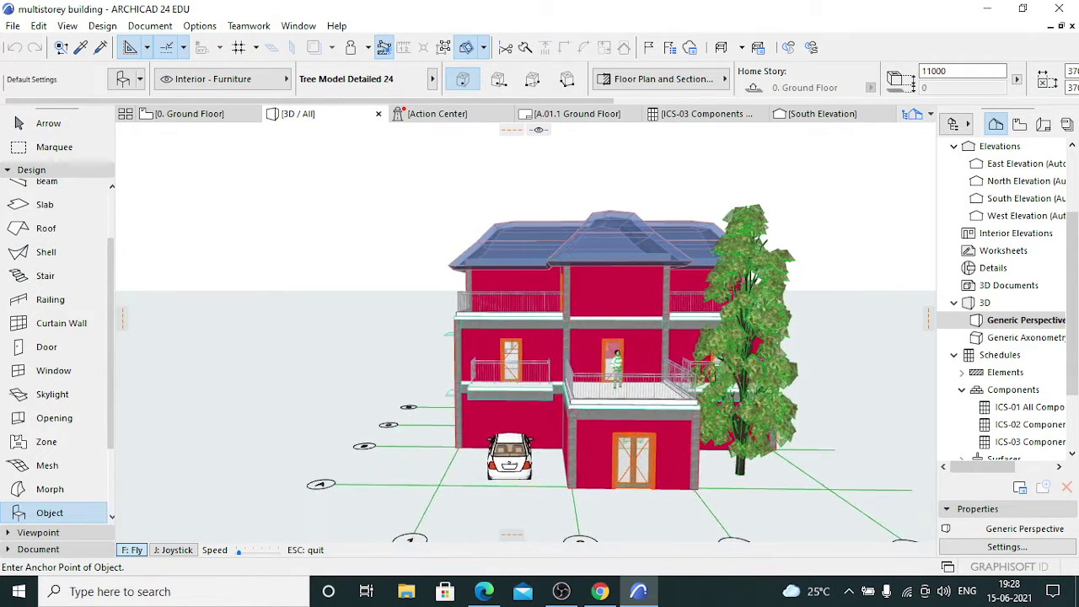
key("Up")
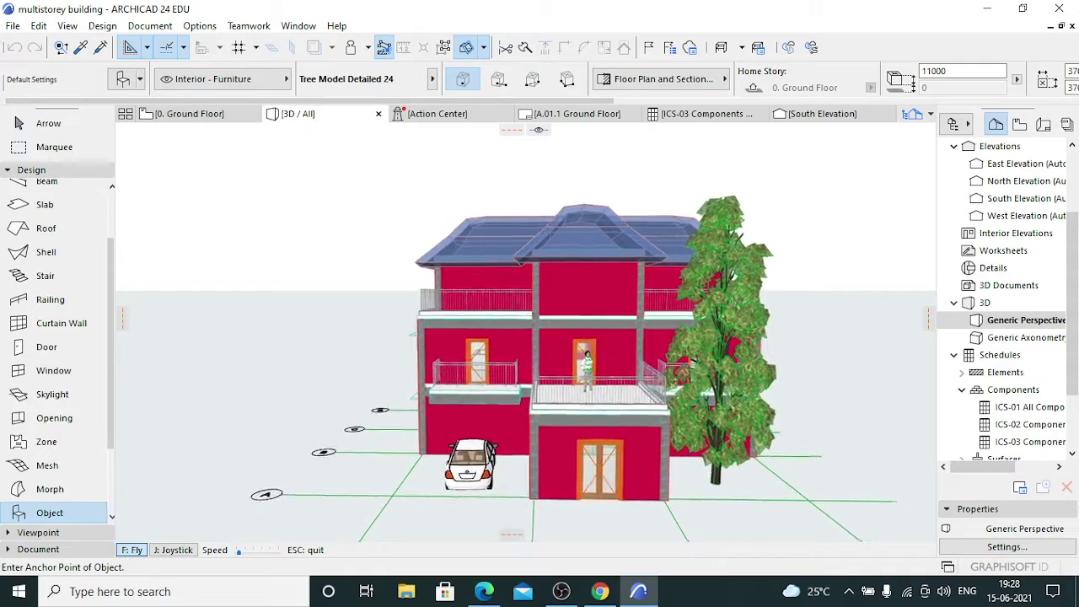
key("Up")
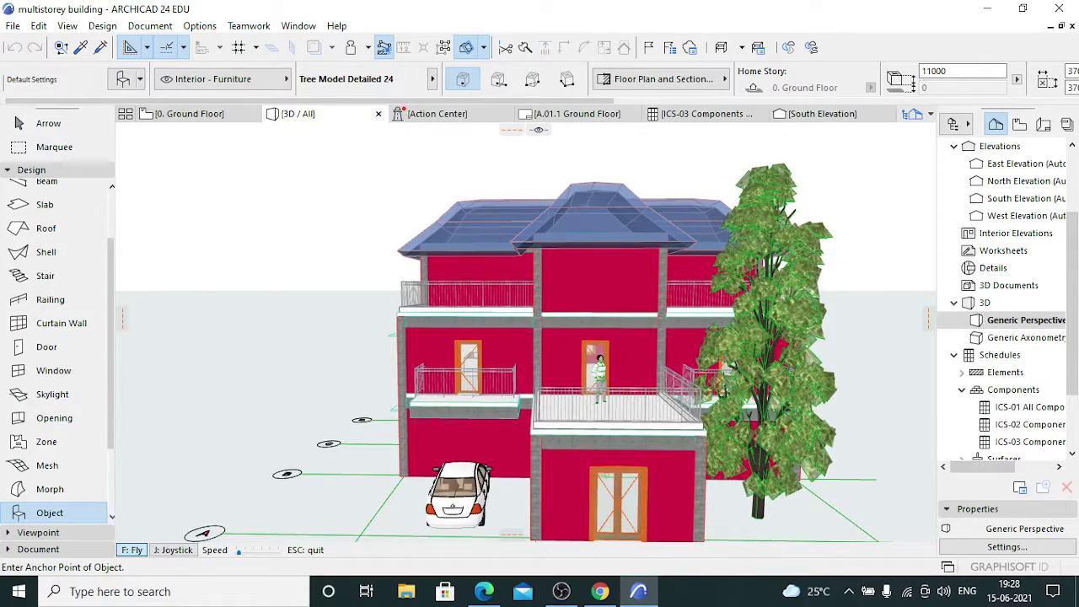
key("Up")
key("Escape")
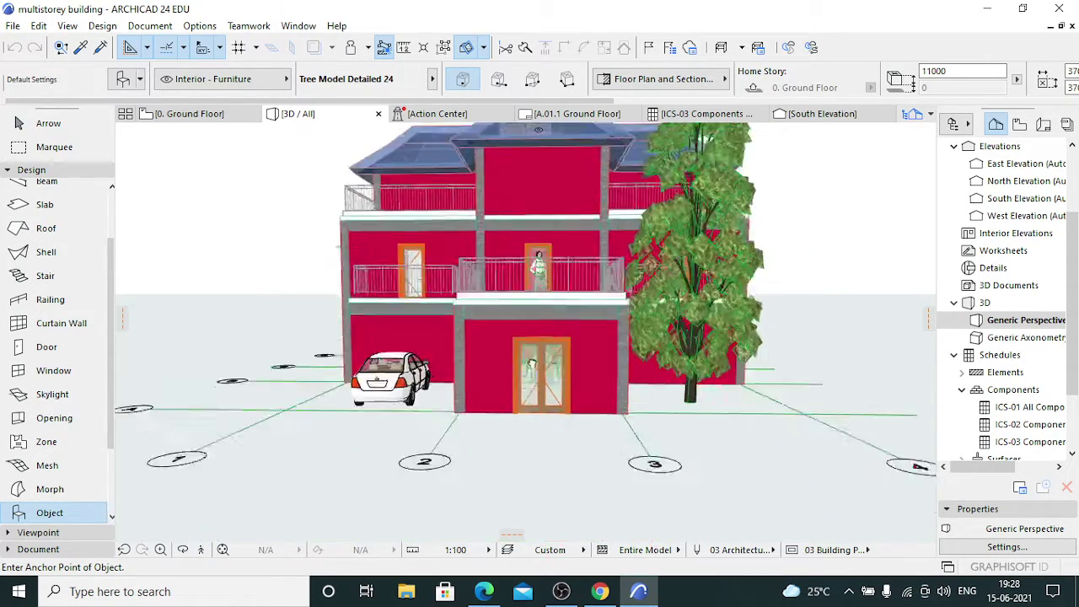
scroll(516, 278, "down", 2)
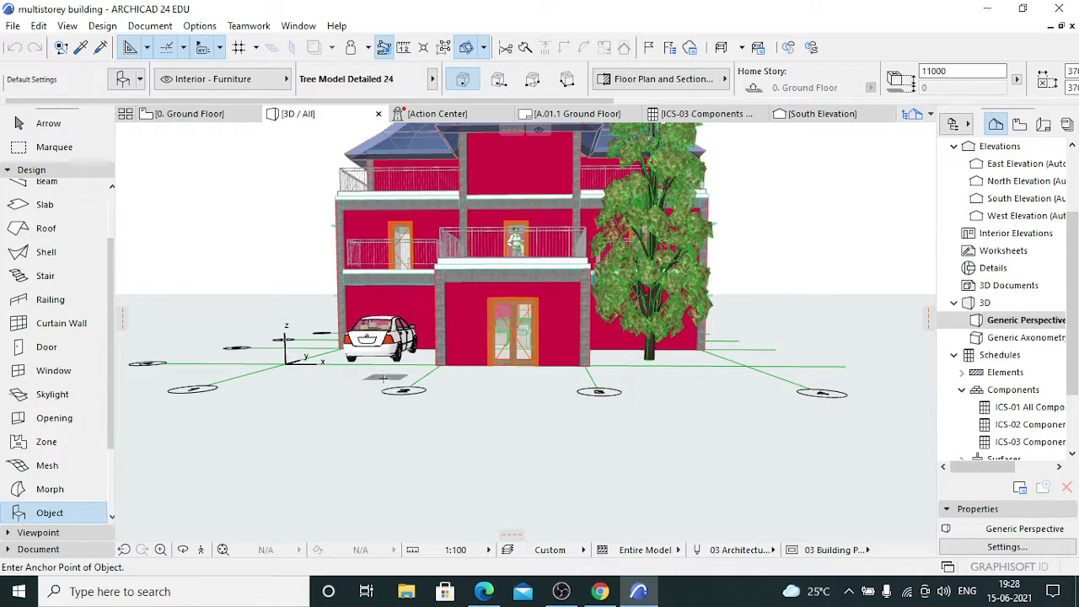
Restart 3D Explore and walk up to the double front door between gridlines 2 and 3, raising the viewpoint.
left_click(202, 549)
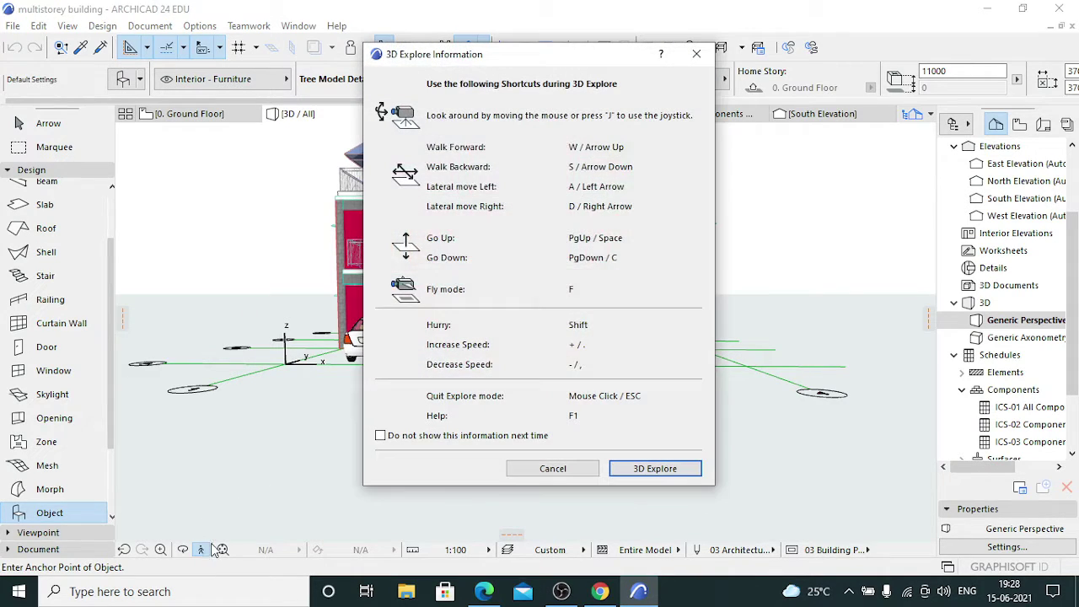
left_click(624, 467)
key("Up")
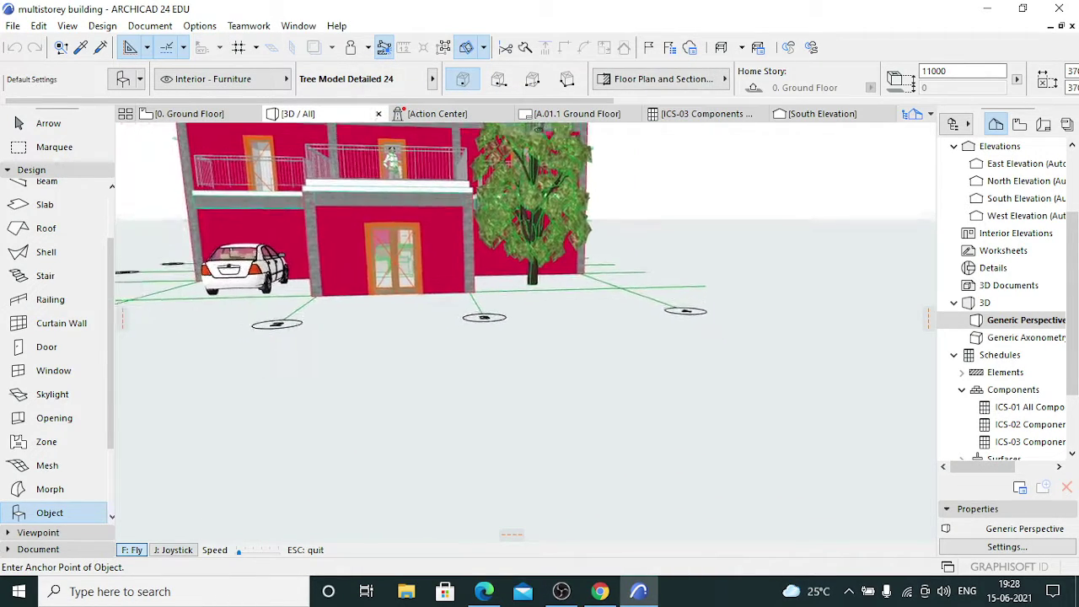
key("Left")
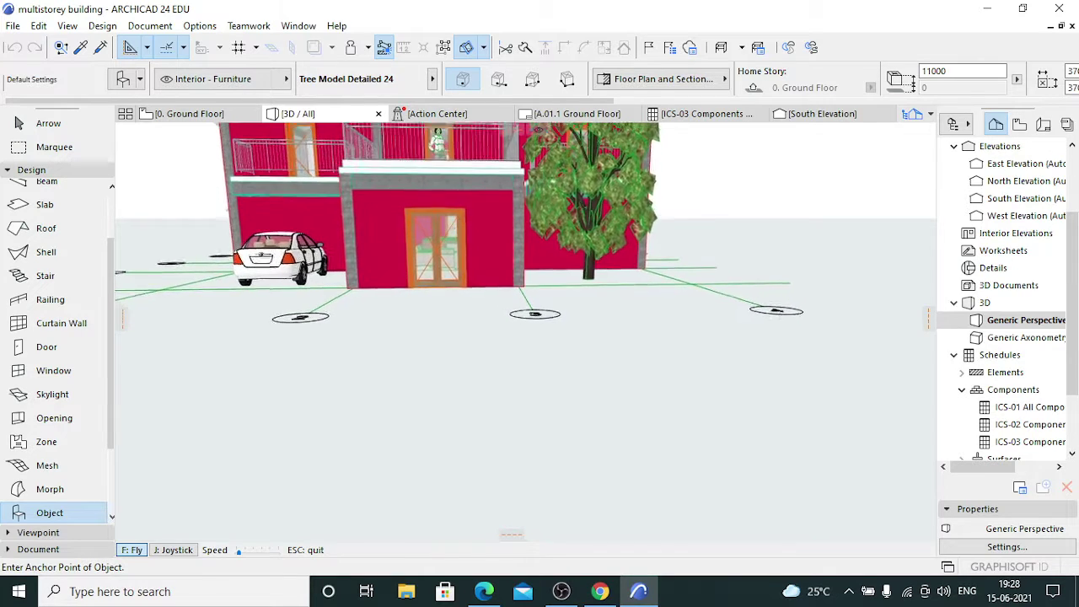
key("Up")
key("Left")
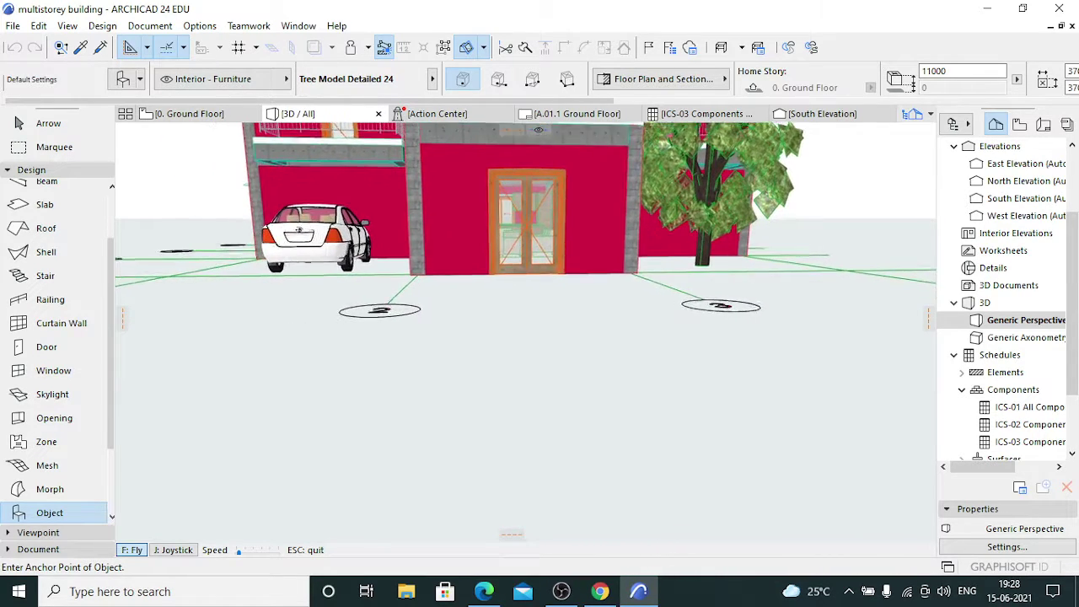
key("Up")
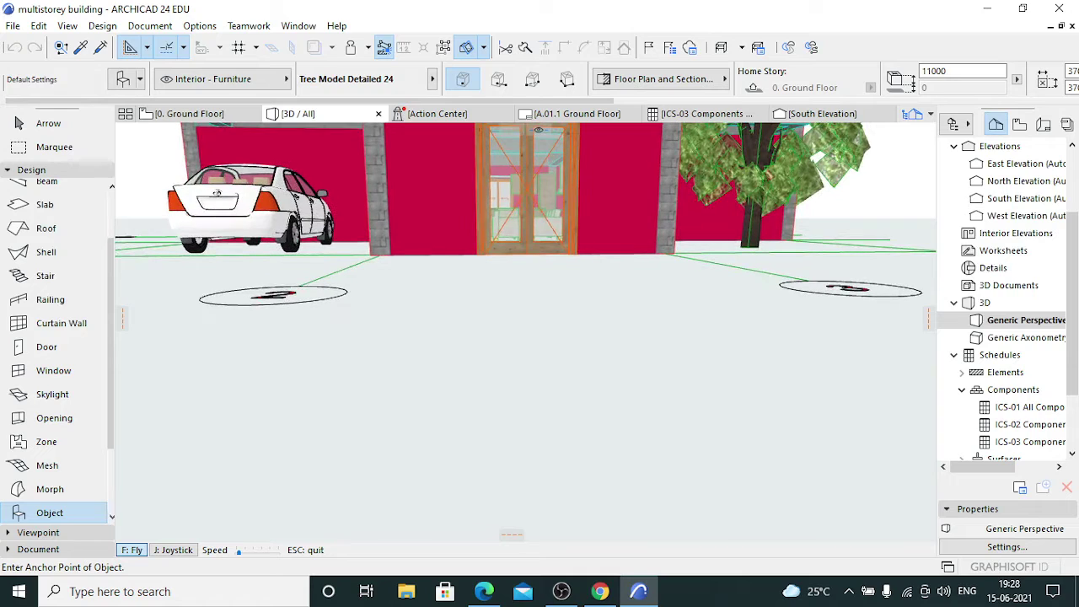
key("Page_Up")
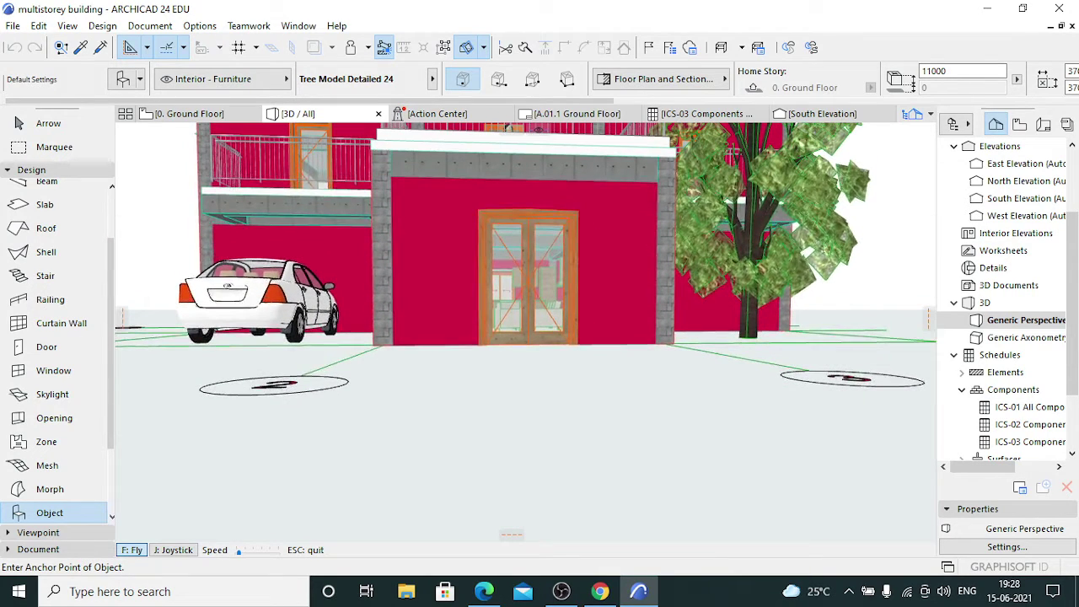
Walk through the front door and the furnished ground floor past the stair and kitchen, and leave 3D Explore.
key("Up")
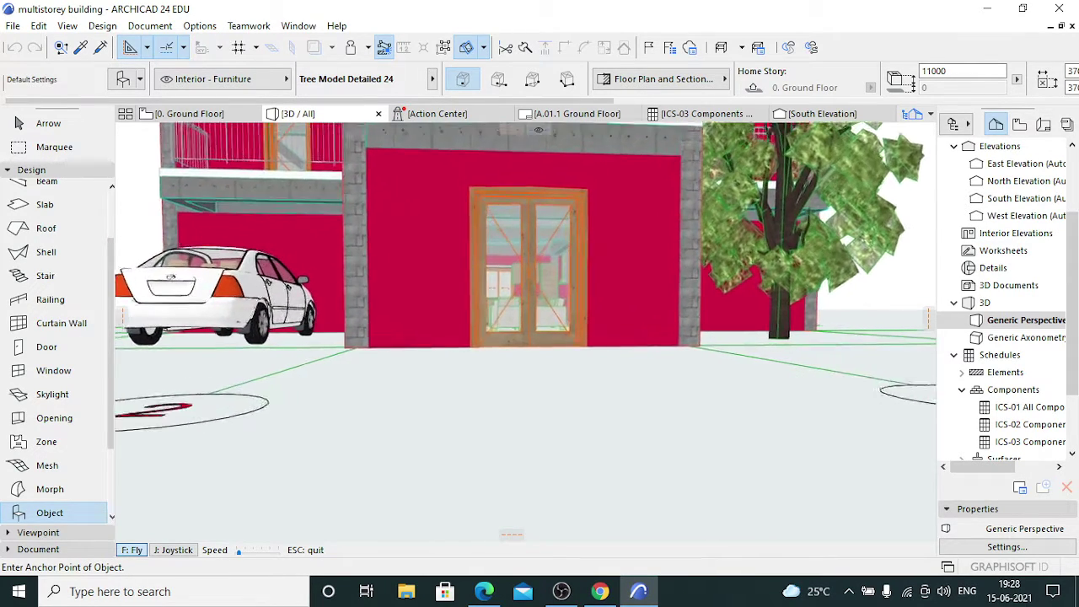
key("Up")
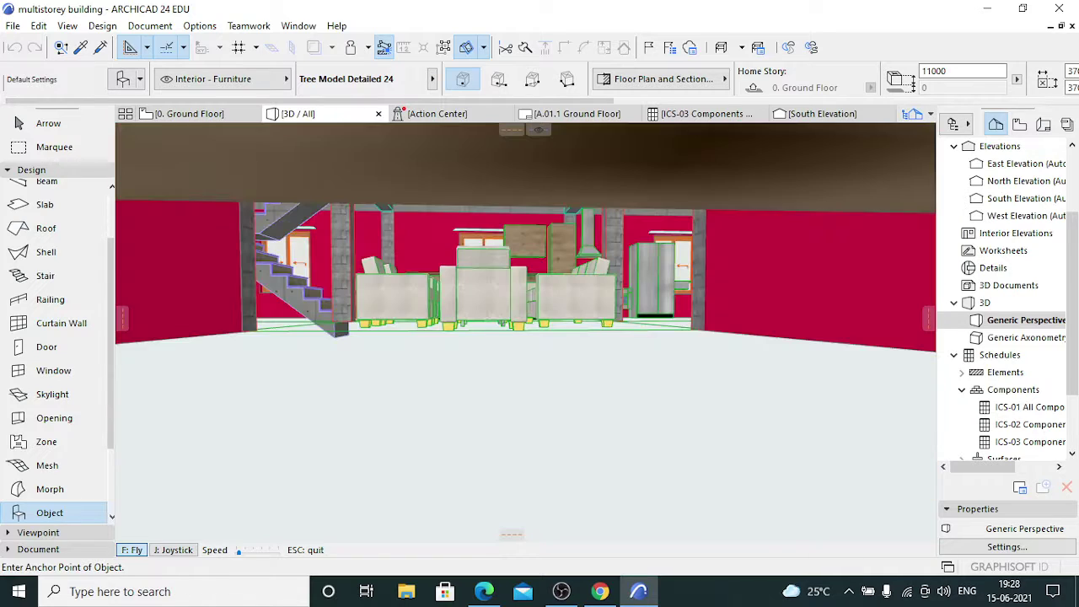
key("Up")
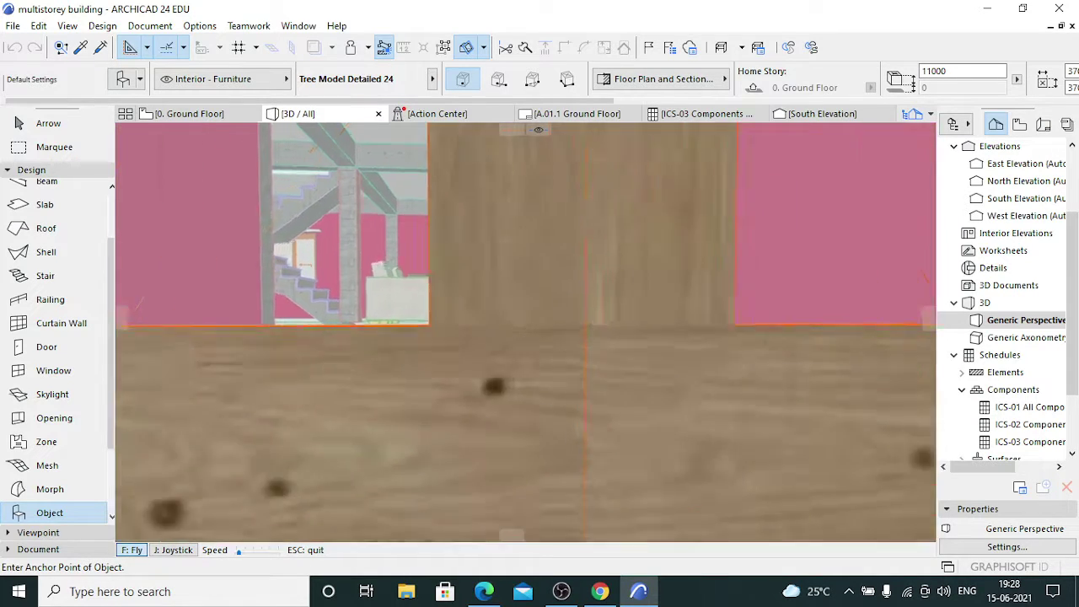
key("Up")
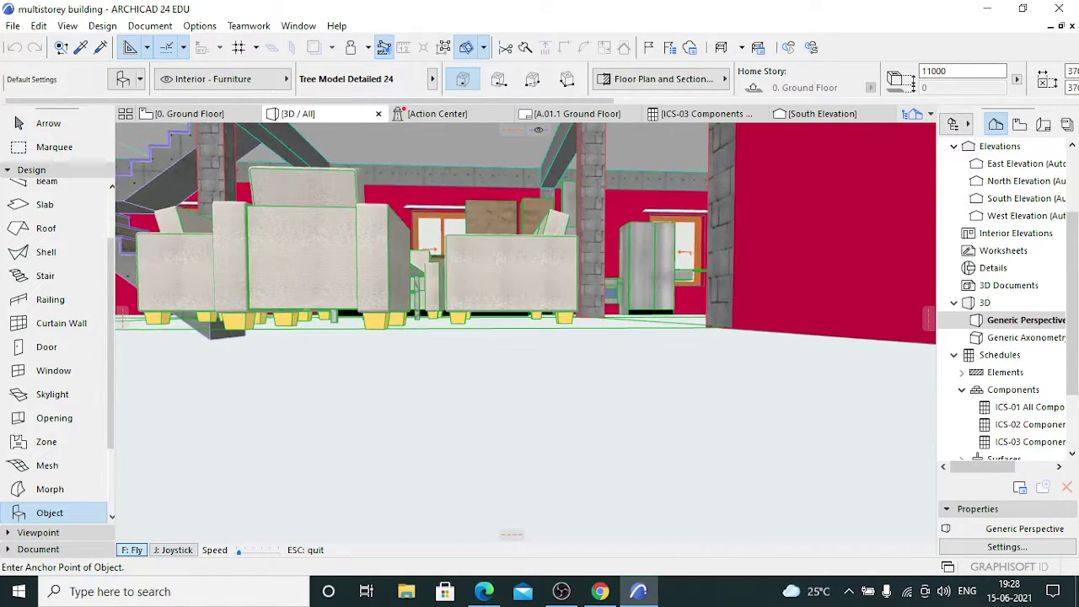
key("Up")
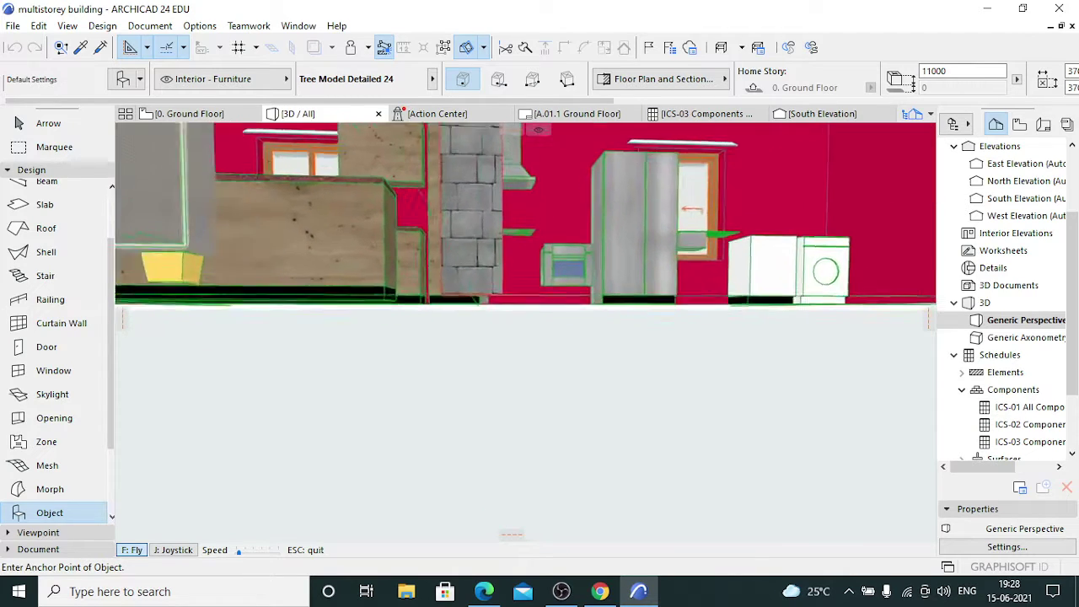
key("Up")
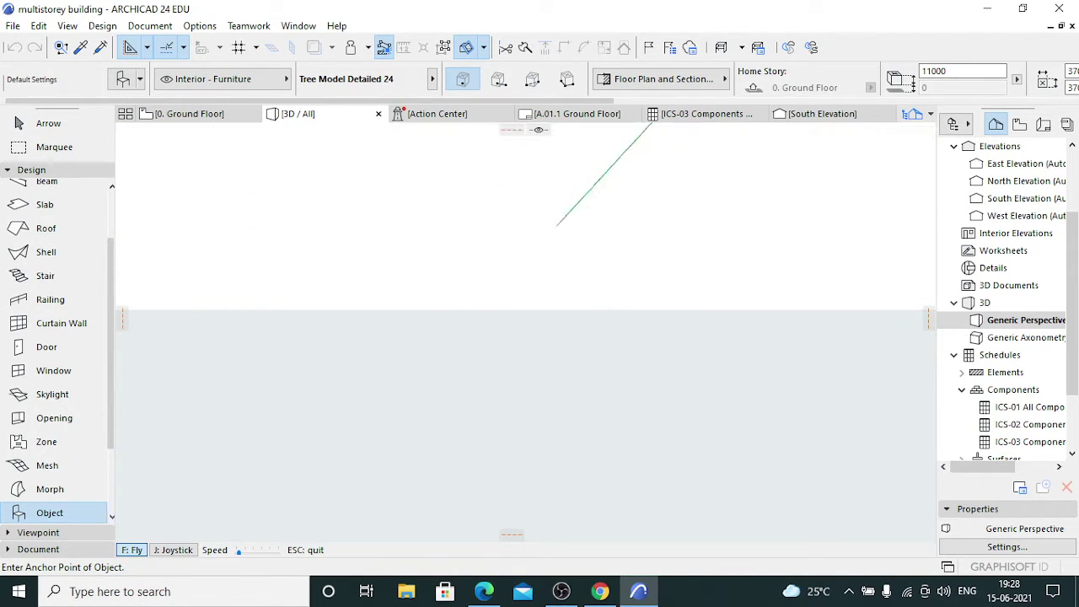
key("Escape")
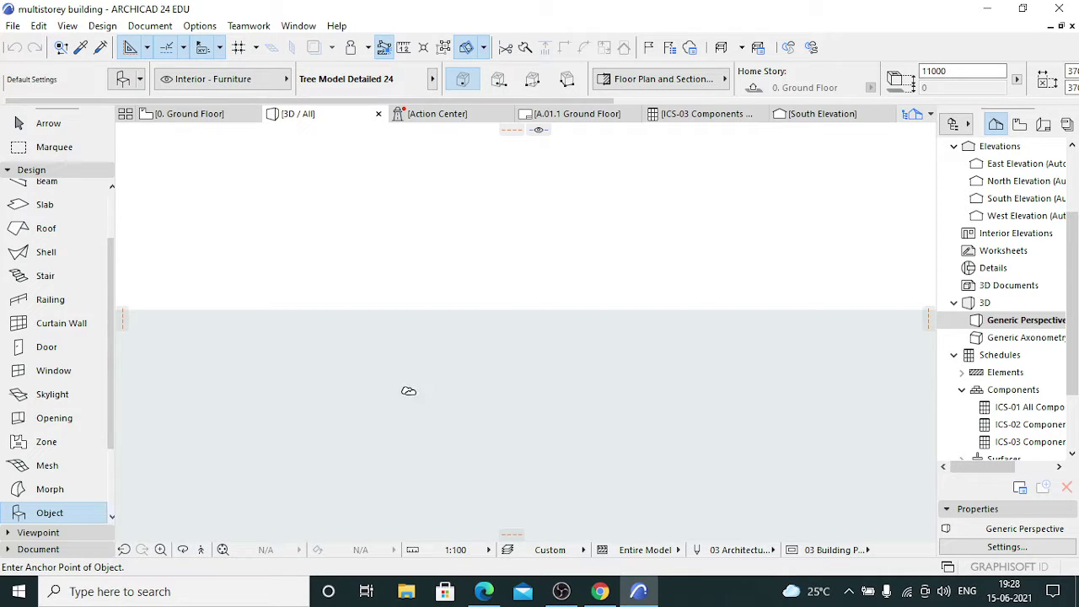
Fit the whole model in the 3D view and orbit from the rear around to the front facade.
left_click(222, 550)
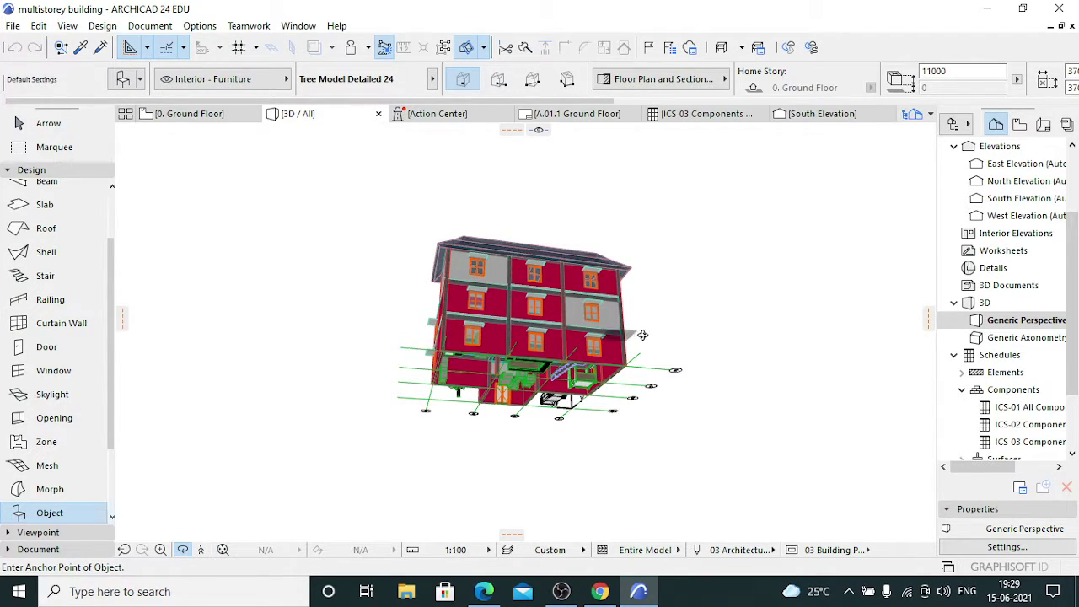
middle_click_drag(427, 360, 578, 345, "shift")
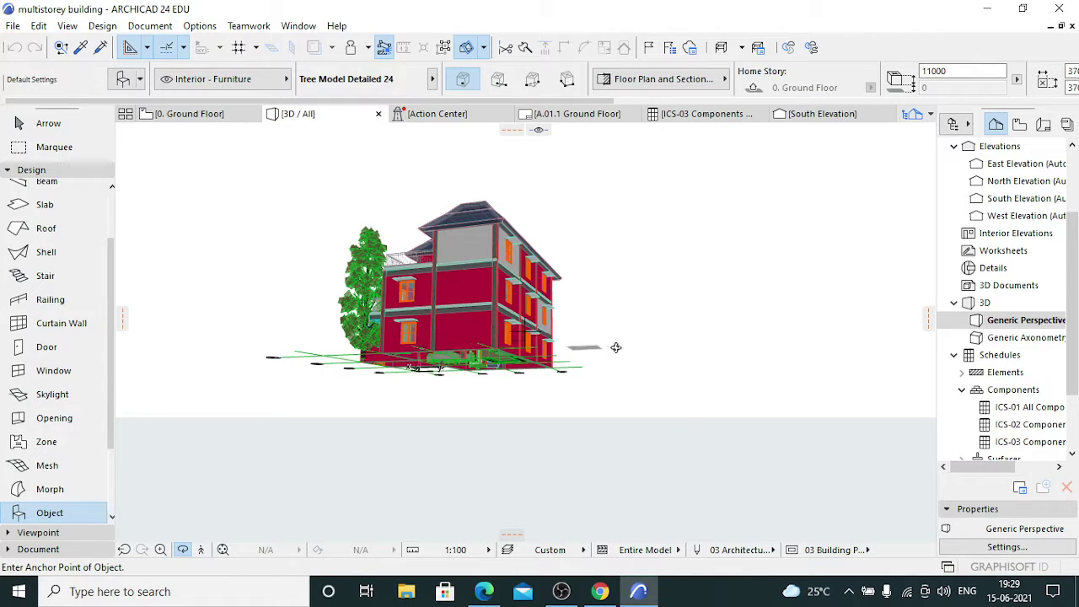
middle_click_drag(401, 345, 653, 226, "shift")
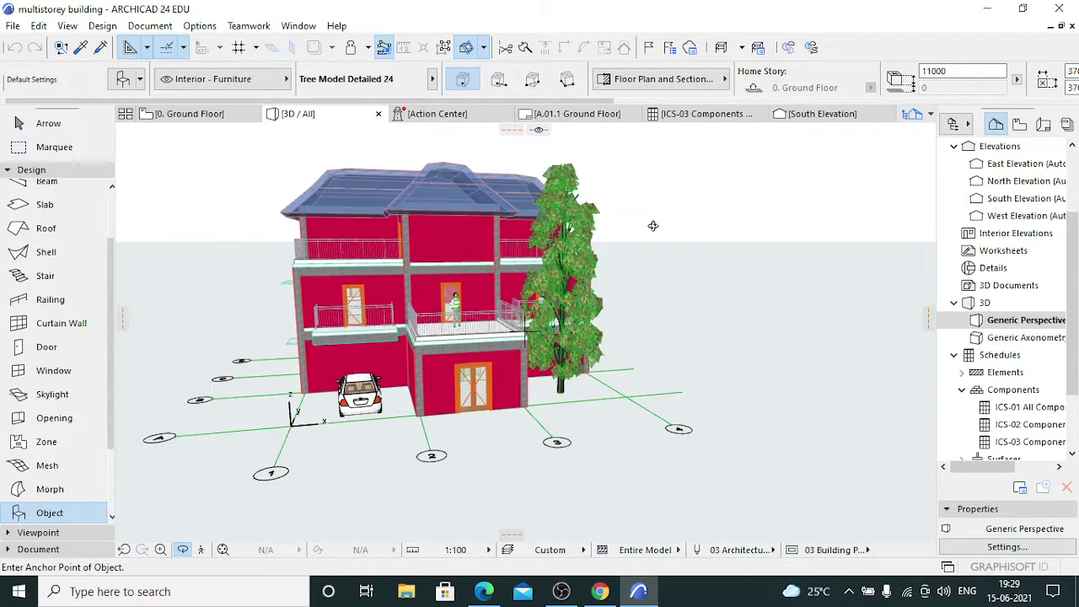
Turn on 3D Cutaway and try a vertical cutting plane through the gridline 1 end of the building, viewing it from several angles.
left_click(475, 53)
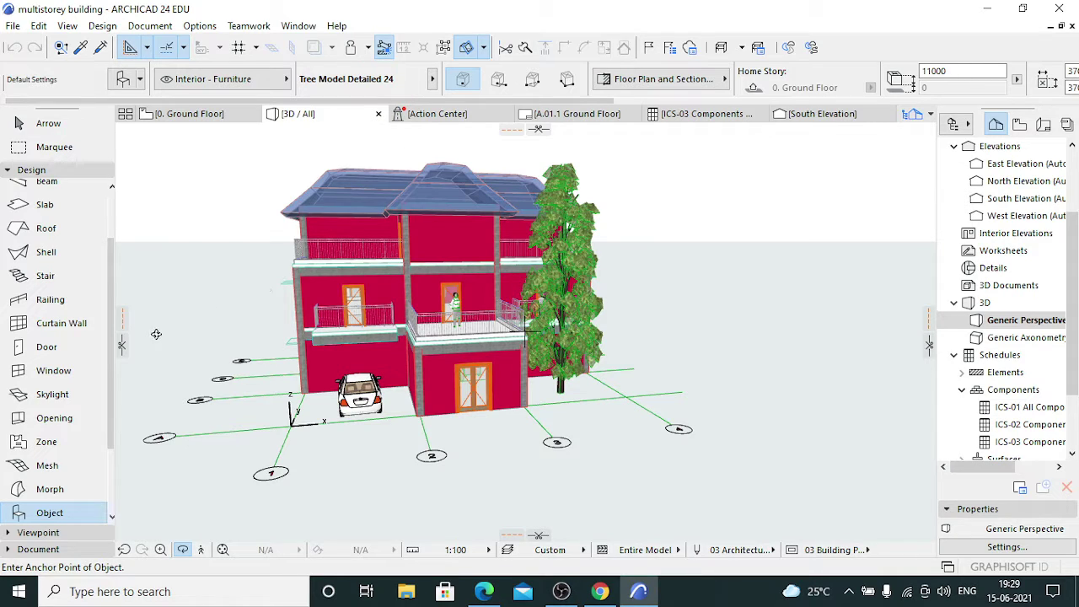
left_click_drag(239, 315, 253, 249)
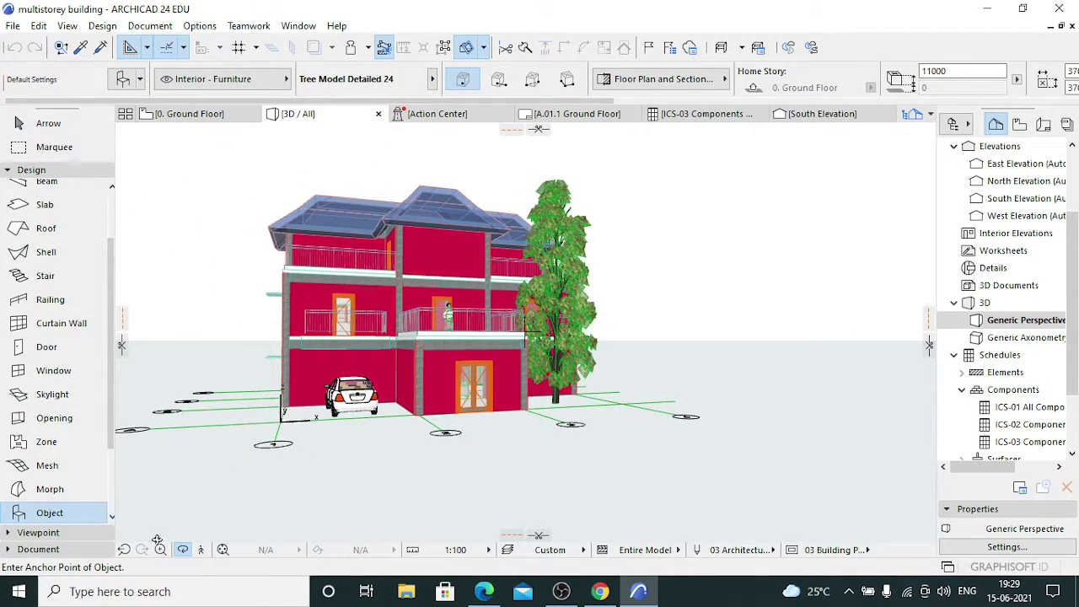
left_click(182, 551)
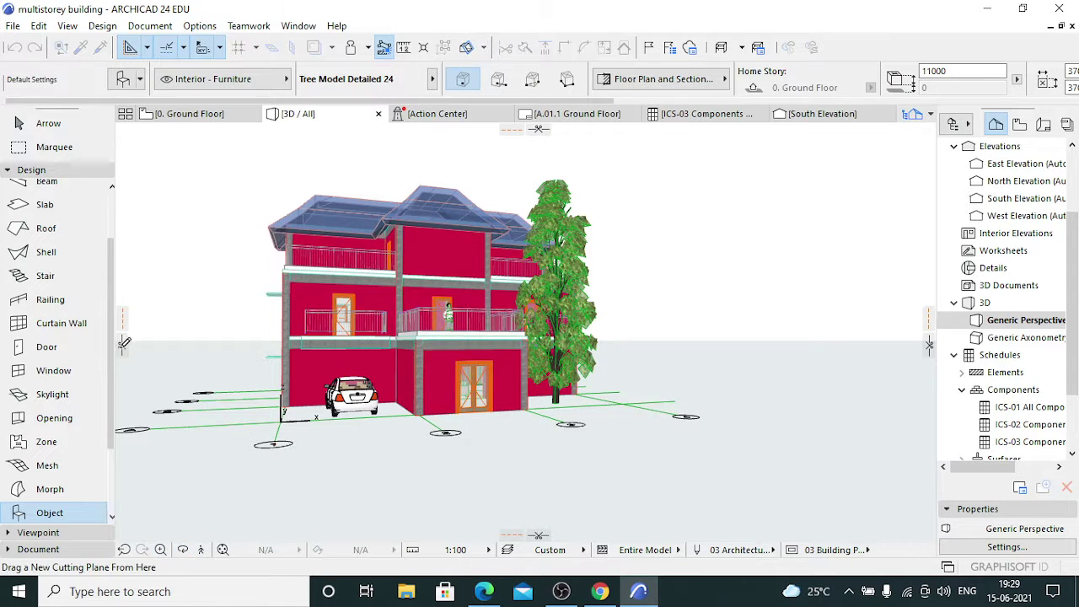
left_click_drag(124, 343, 315, 338)
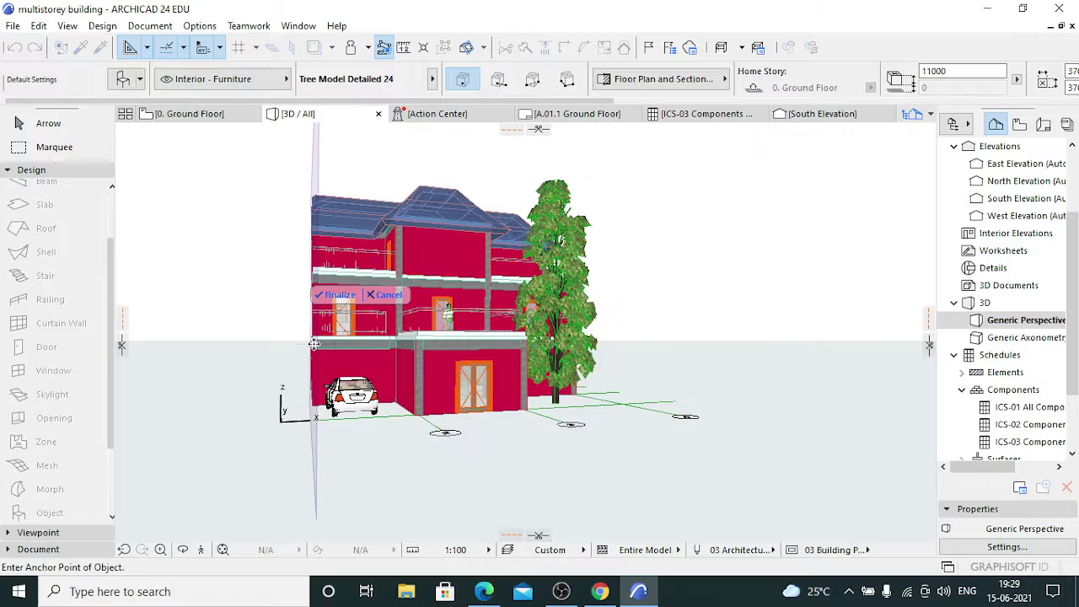
left_click(183, 549)
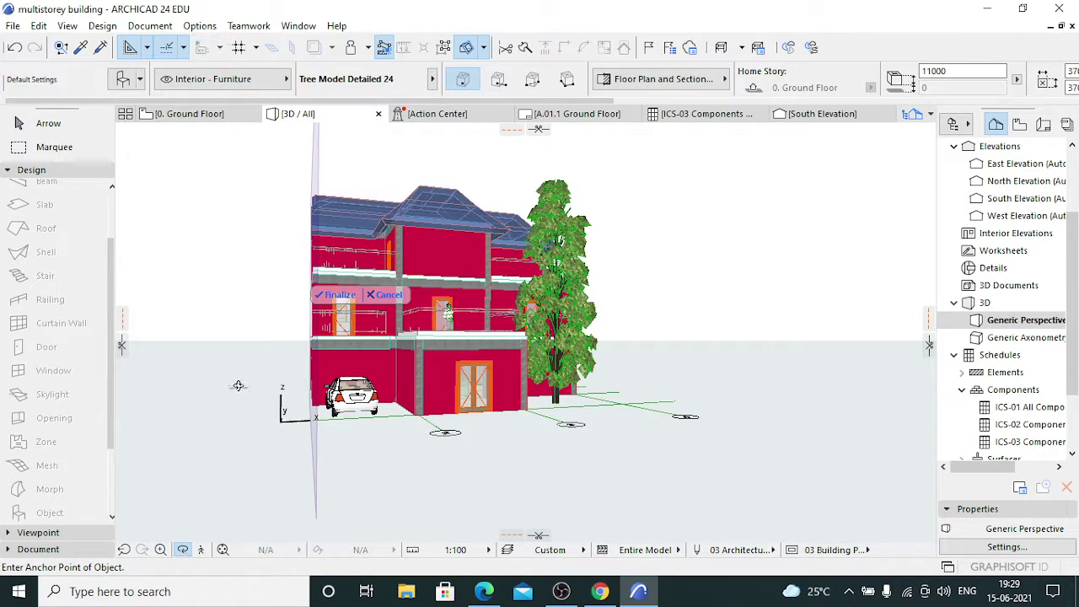
left_click_drag(215, 451, 300, 460)
middle_click_drag(386, 436, 356, 316, "shift")
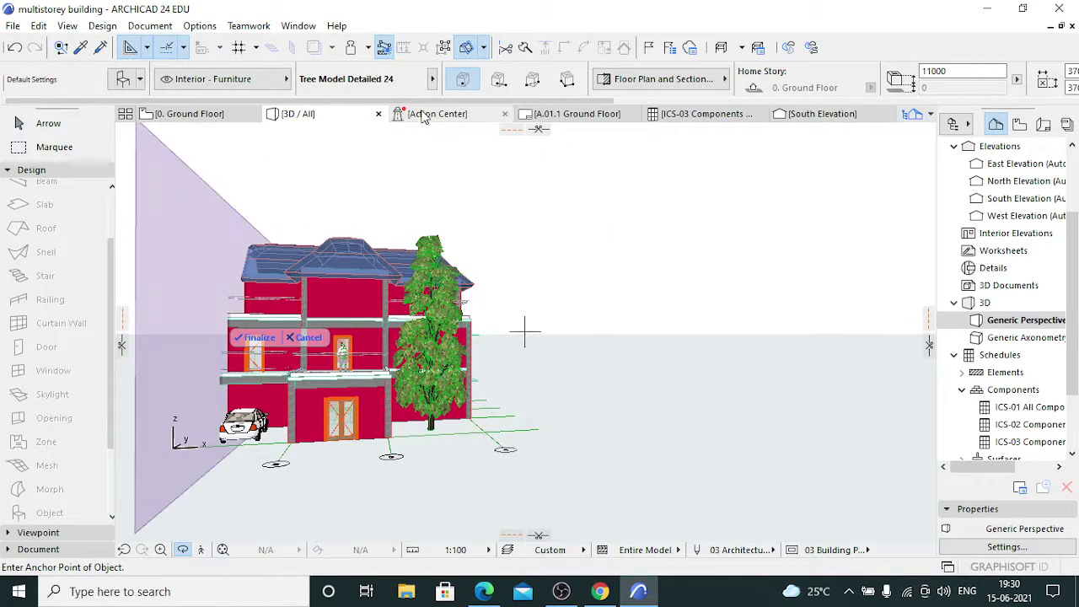
left_click(305, 339)
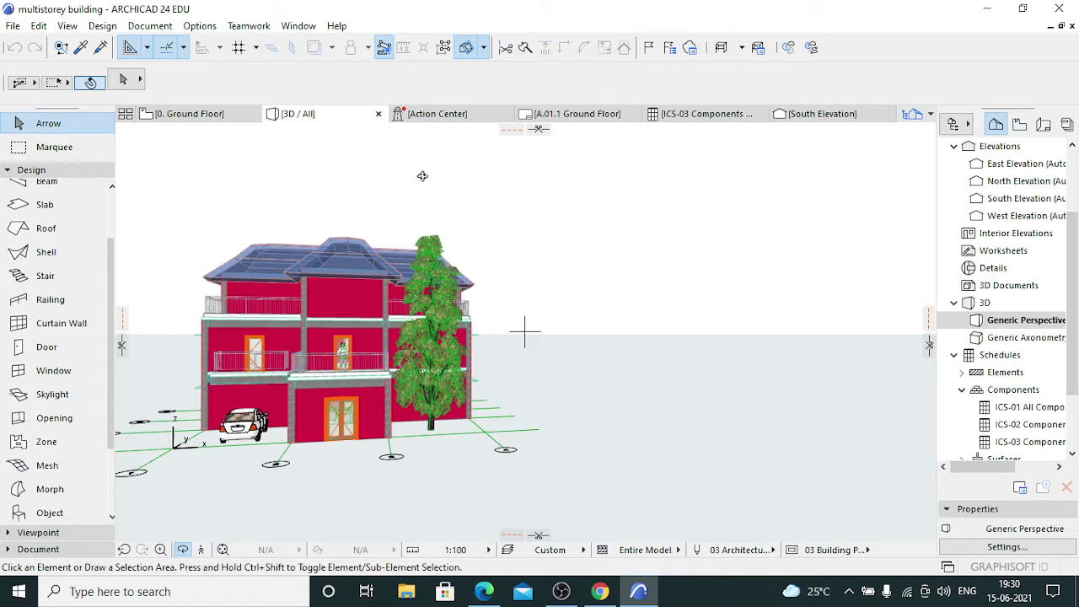